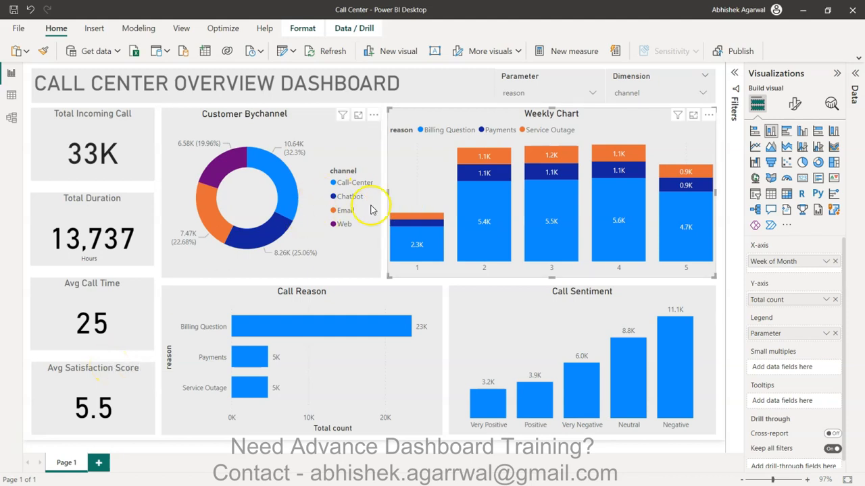
# - Examine the dashboard's Weekly Chart, Call Reason and Call Sentiment visuals, including the counts for the Very Positive and Positive bars
pyautogui.moveTo(474, 222)
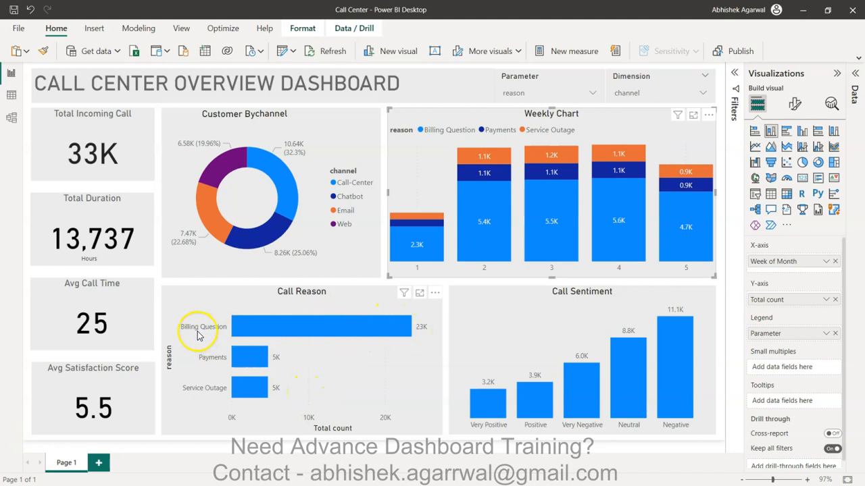
pyautogui.moveTo(279, 337)
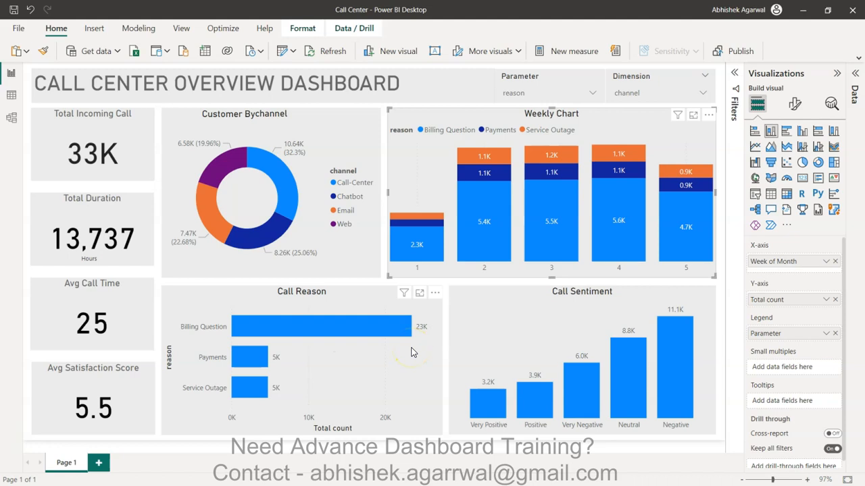
pyautogui.moveTo(363, 333)
pyautogui.moveTo(392, 333)
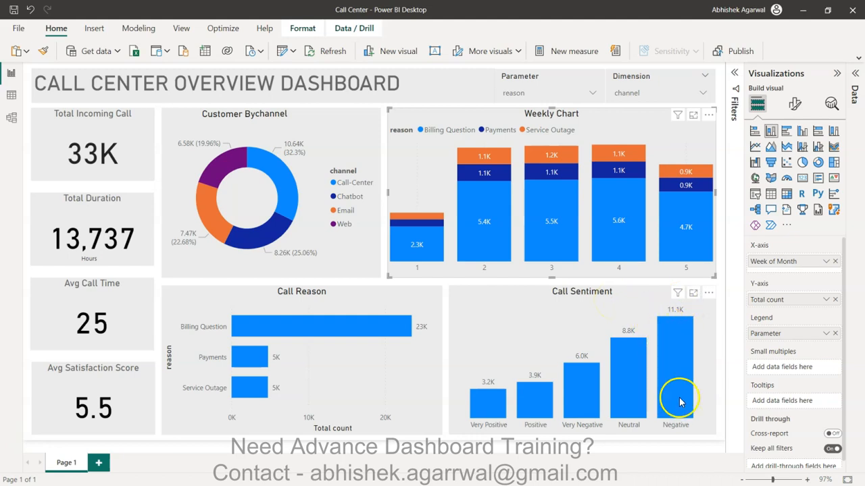
pyautogui.moveTo(579, 386)
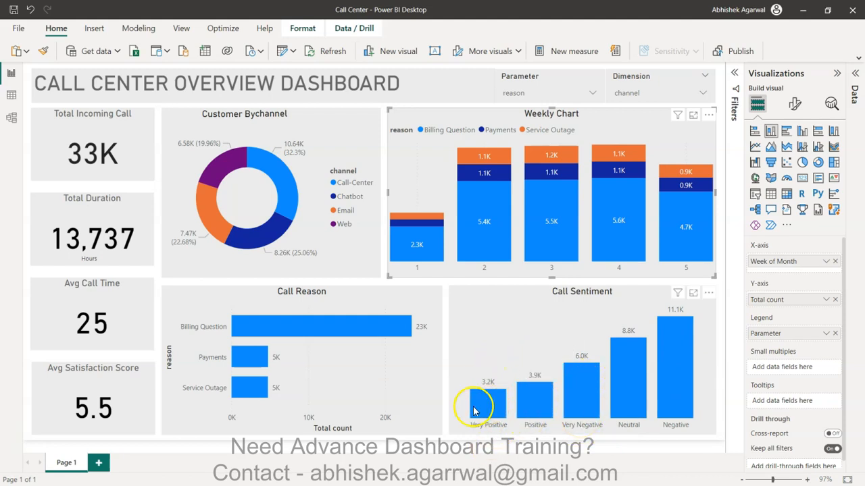
pyautogui.moveTo(491, 409)
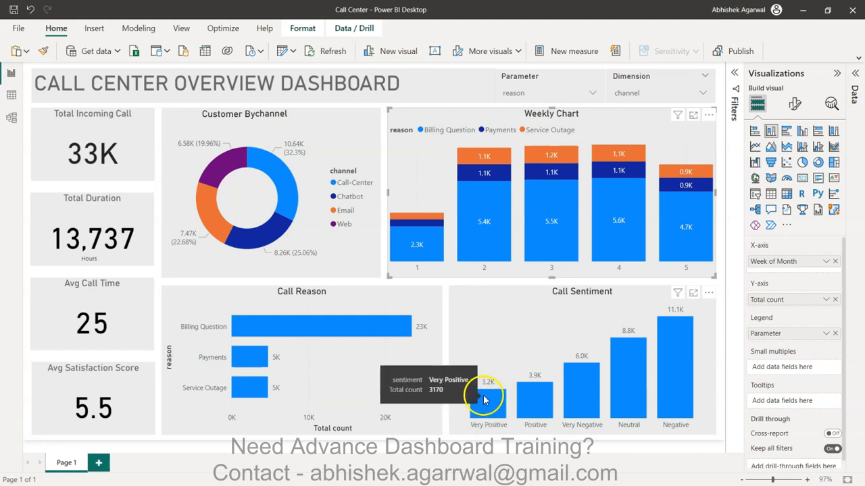
pyautogui.moveTo(528, 386)
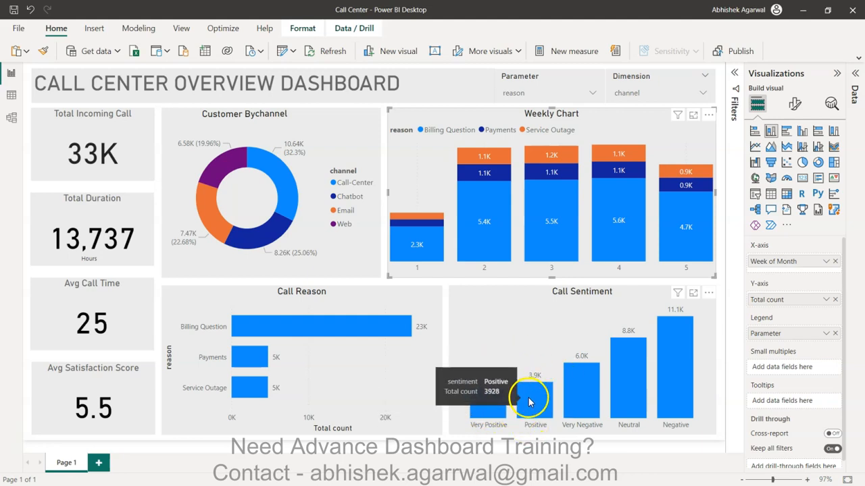
pyautogui.moveTo(675, 376)
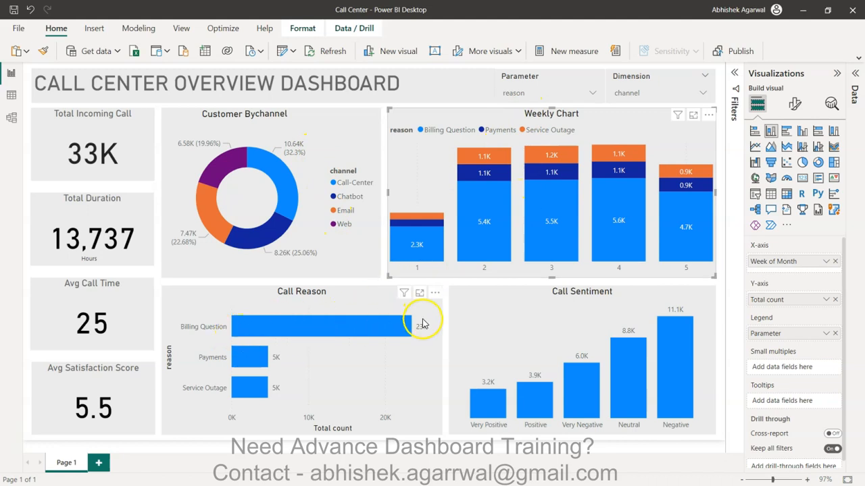
pyautogui.moveTo(680, 350)
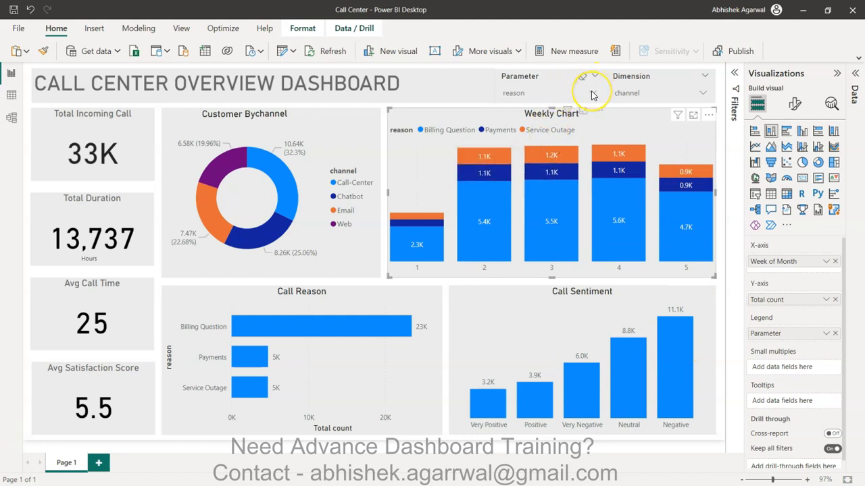
# - Switch the Parameter slicer to sentiment and back to reason to try both legends in the Weekly Chart
pyautogui.click(535, 93)
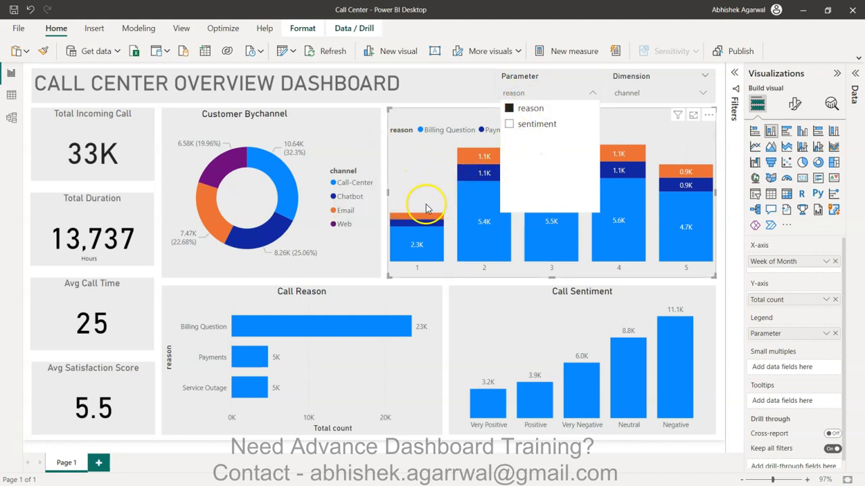
pyautogui.click(534, 127)
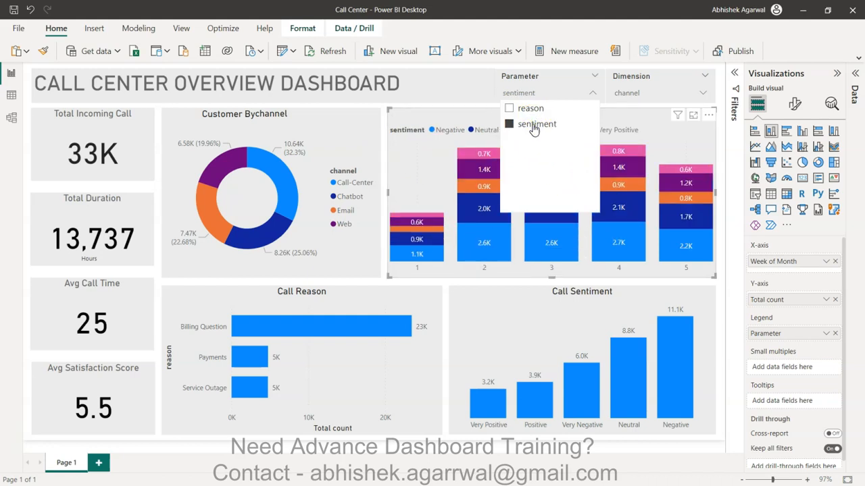
pyautogui.click(532, 111)
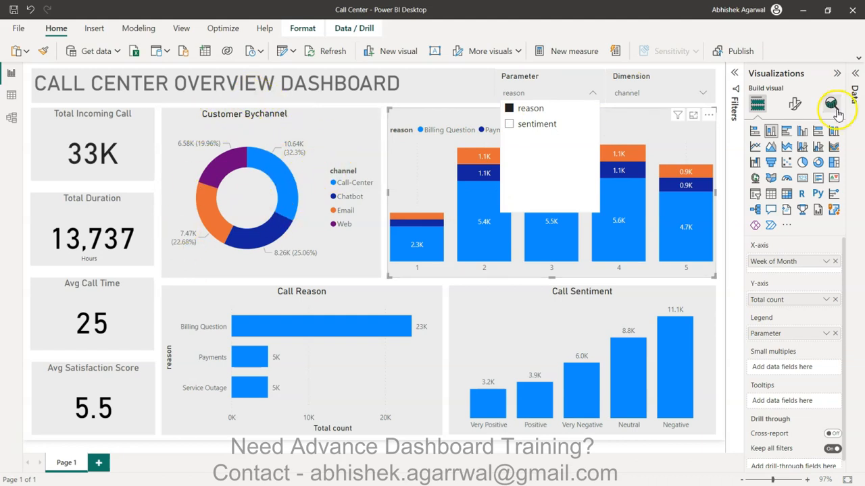
# - Set the Dimension slicer to state so the customer donut chart is broken down by state
pyautogui.click(662, 96)
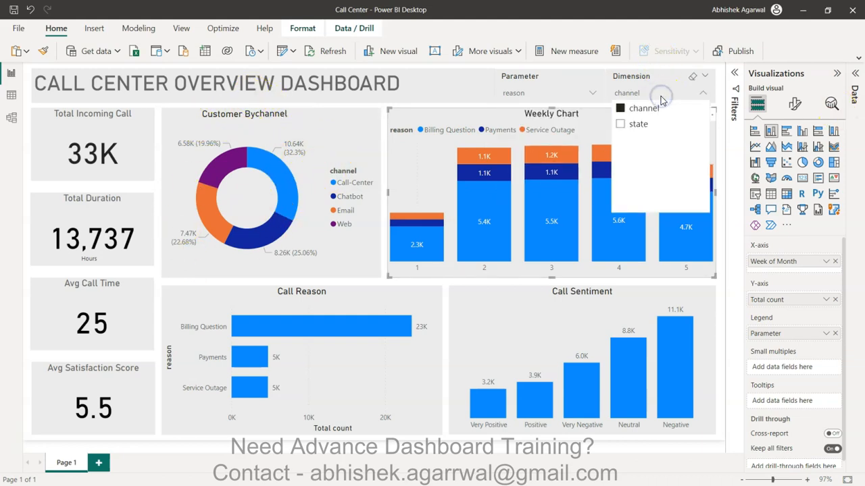
pyautogui.click(645, 125)
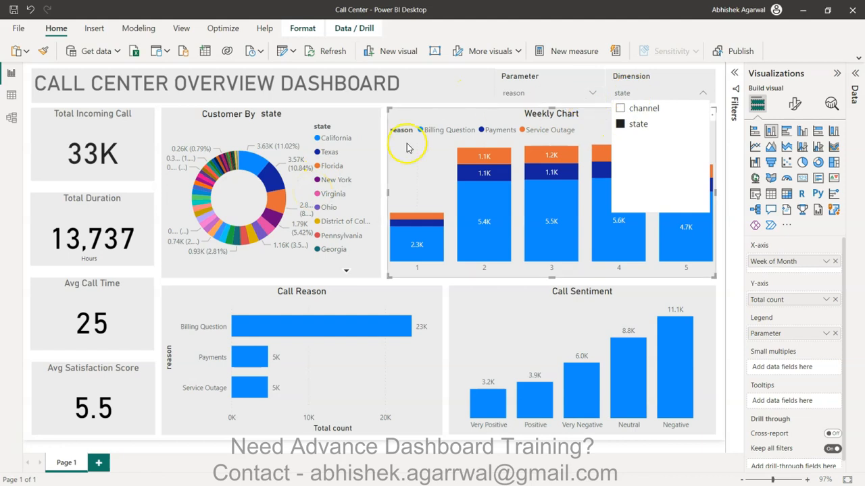
pyautogui.click(383, 155)
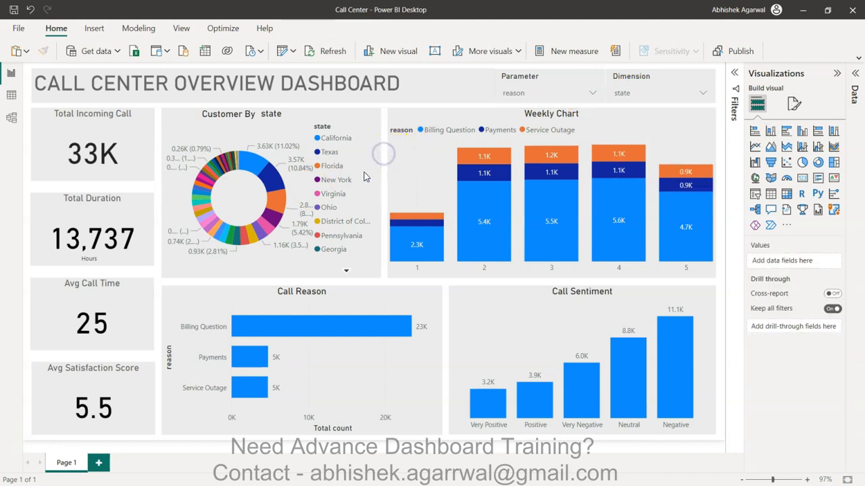
# - Cross-filter the dashboard by the California slice, the Texas slice and the Very Negative sentiment bar in turn
pyautogui.click(251, 167)
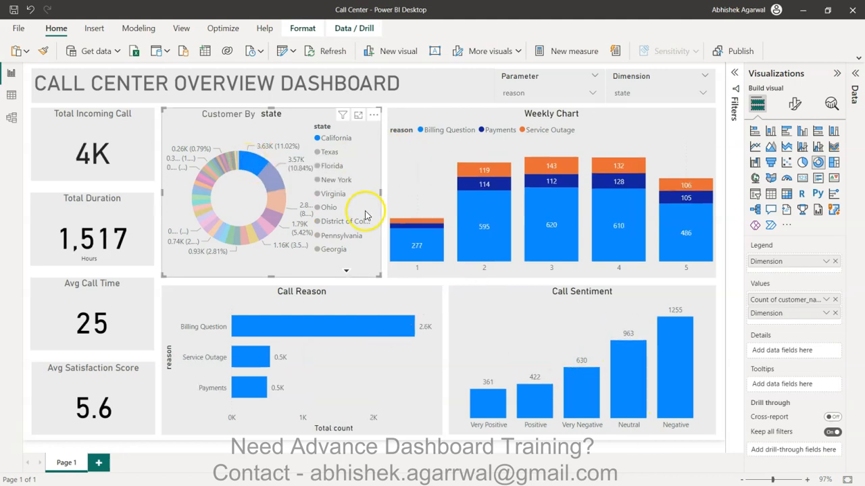
pyautogui.click(276, 181)
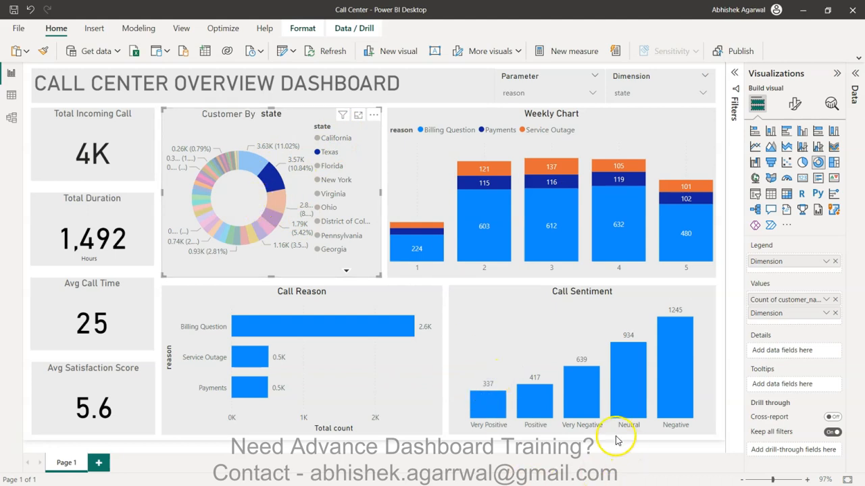
pyautogui.click(584, 392)
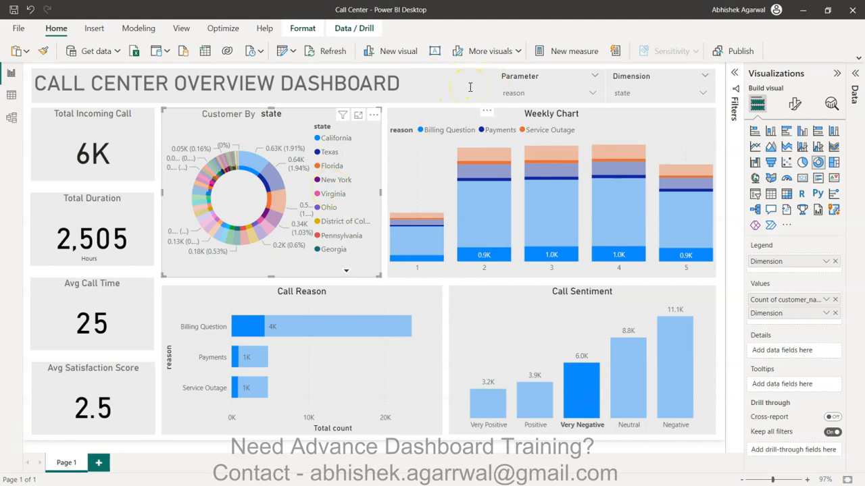
pyautogui.moveTo(507, 407)
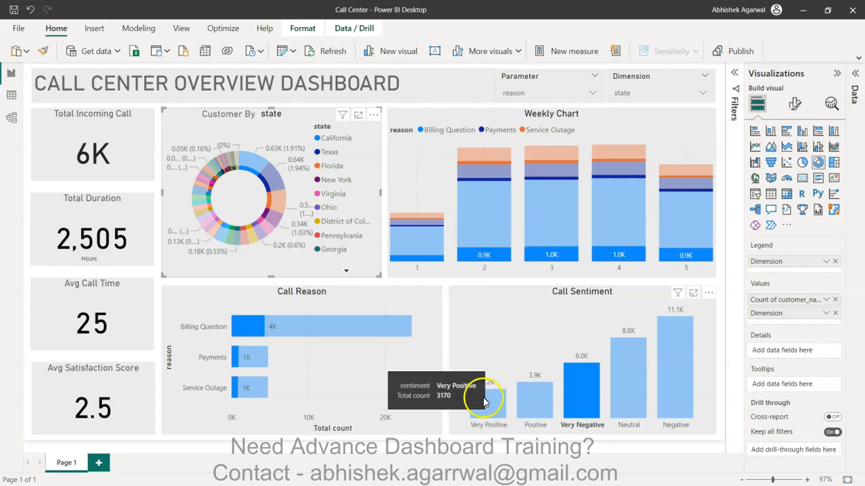
pyautogui.click(721, 328)
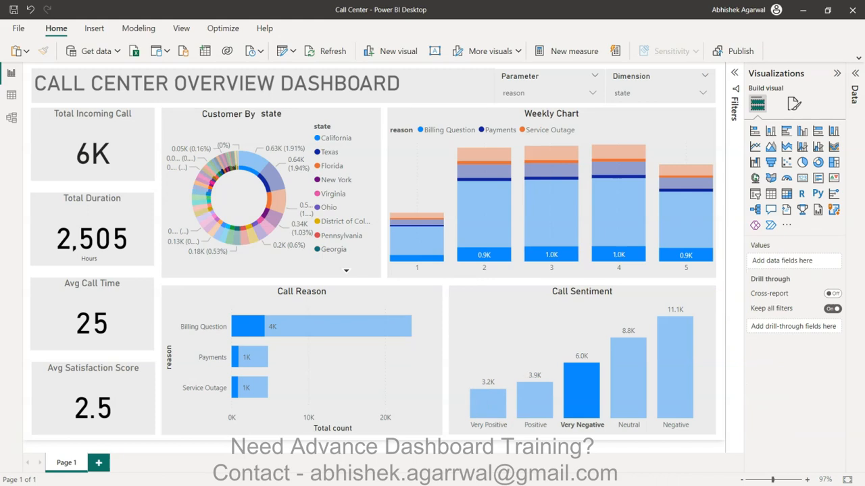
# - Bring up the Power BI Video Tutorials spreadsheet full screen and look through its list for the dashboard tutorials
pyautogui.moveTo(864, 88); pyautogui.dragTo(481, 124)
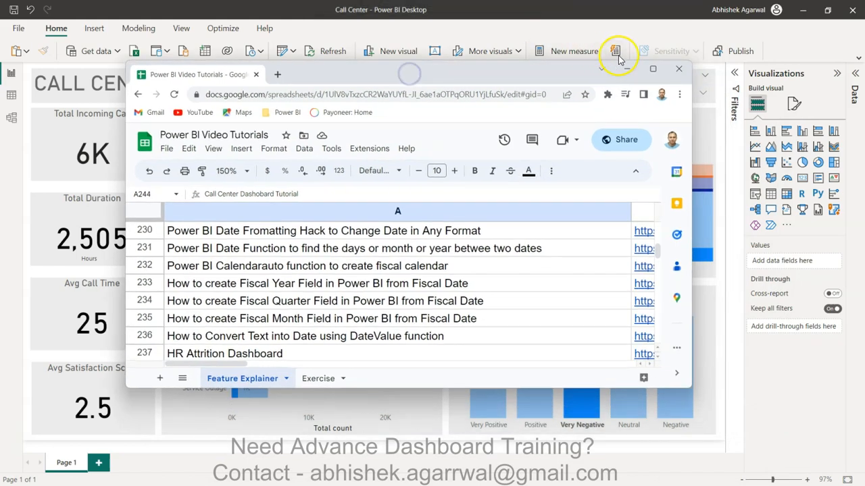
pyautogui.click(652, 68)
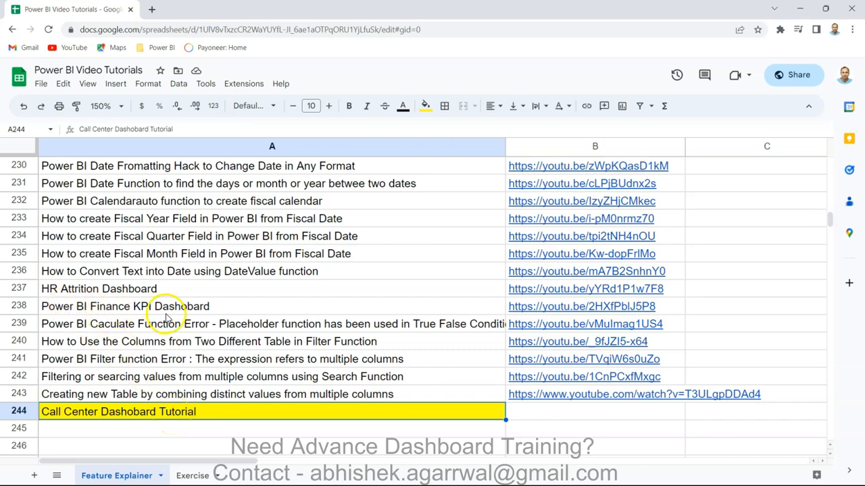
pyautogui.scroll(12, 165, 318)
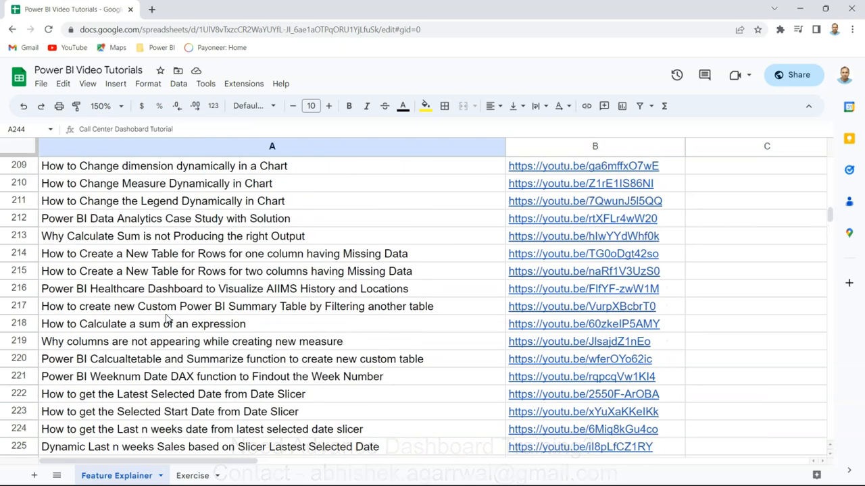
pyautogui.scroll(4, 165, 317)
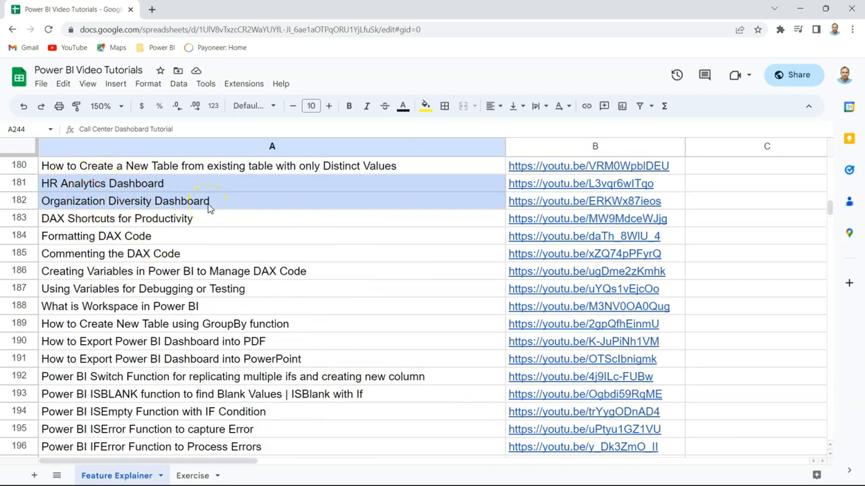
pyautogui.scroll(-14, 210, 208)
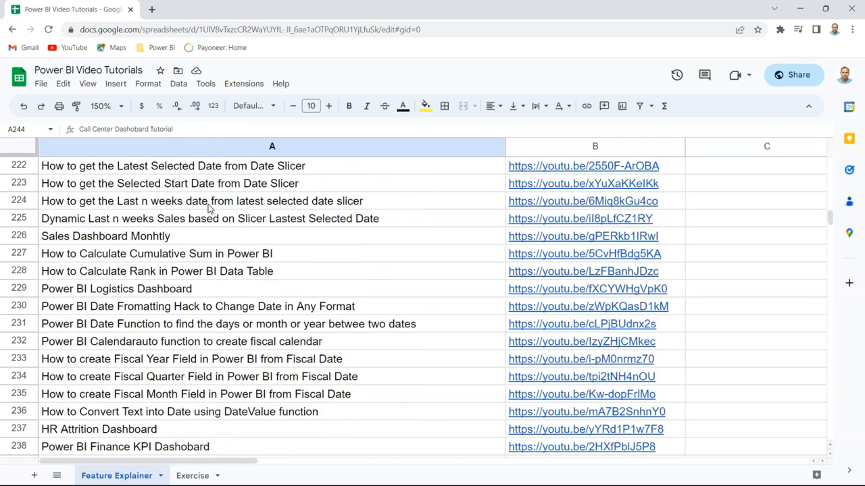
pyautogui.scroll(-5, 209, 208)
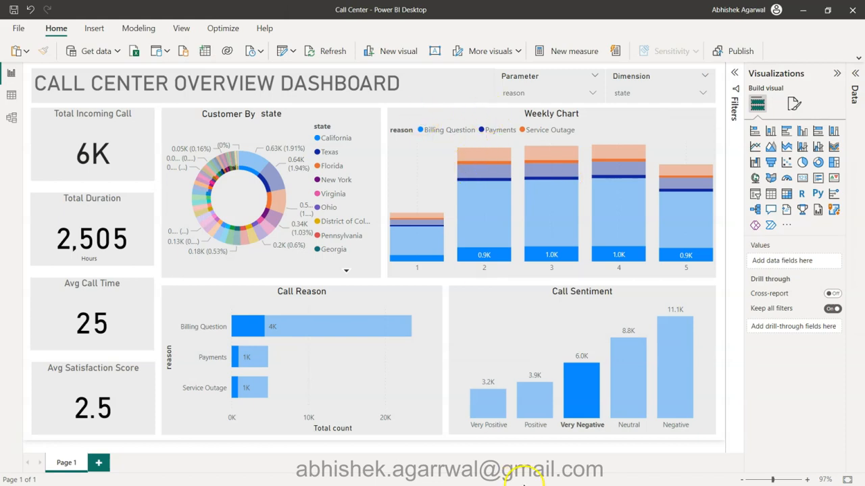
# - Switch to the Call Center data file in Excel and examine the id column's values in rows 2 to 15
pyautogui.hotkey('alt', 'Tab')
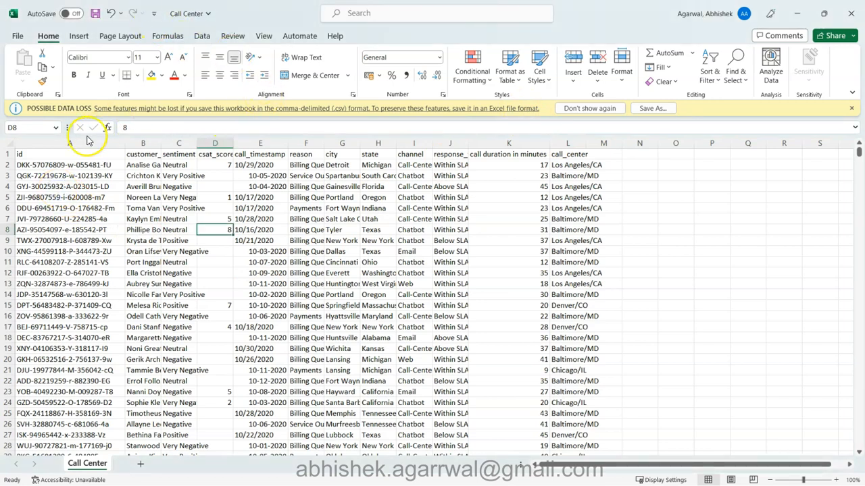
pyautogui.click(62, 166)
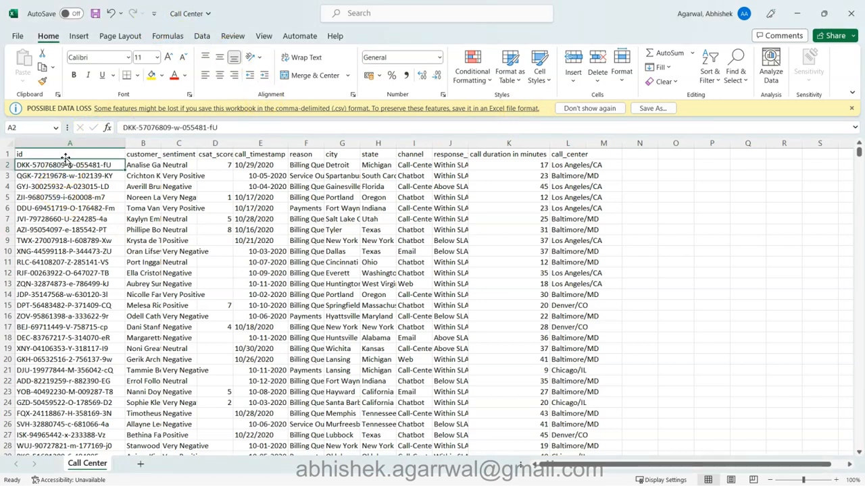
pyautogui.click(69, 156)
pyautogui.moveTo(69, 168); pyautogui.dragTo(64, 308)
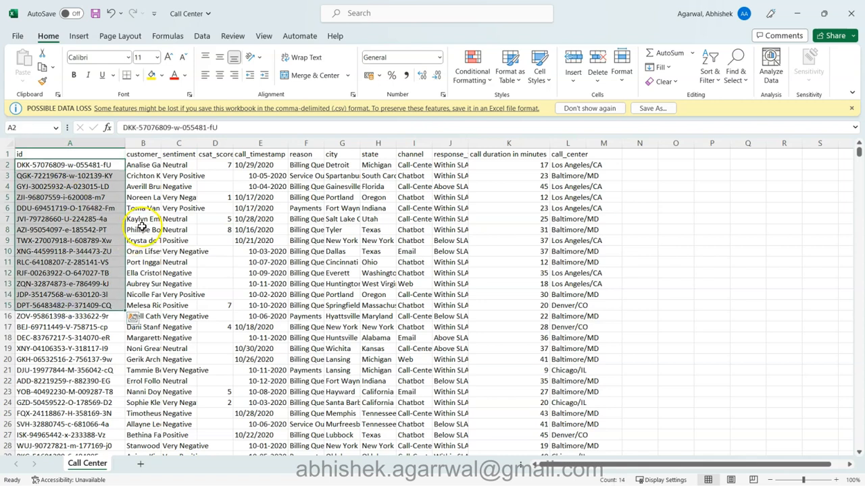
# - Auto-fit the customer_name and sentiment columns to their contents and review the values in both
pyautogui.doubleClick(162, 142)
pyautogui.moveTo(164, 154); pyautogui.dragTo(162, 316)
pyautogui.click(176, 250)
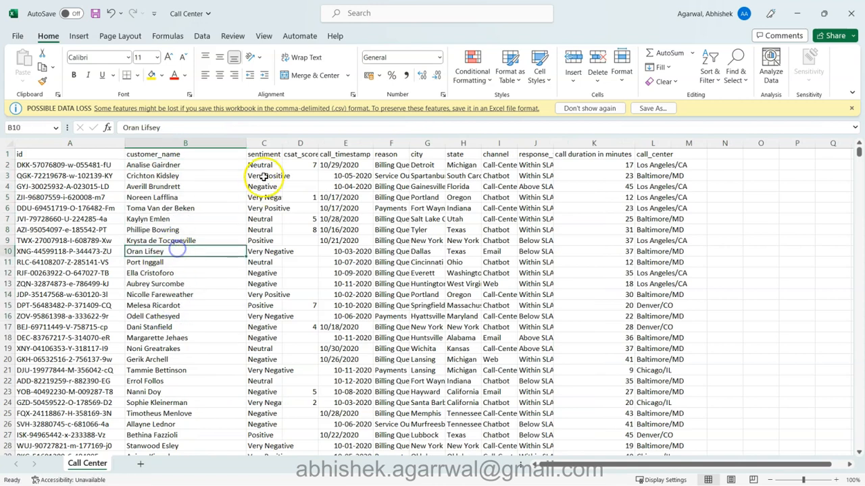
pyautogui.click(278, 150)
pyautogui.doubleClick(281, 142)
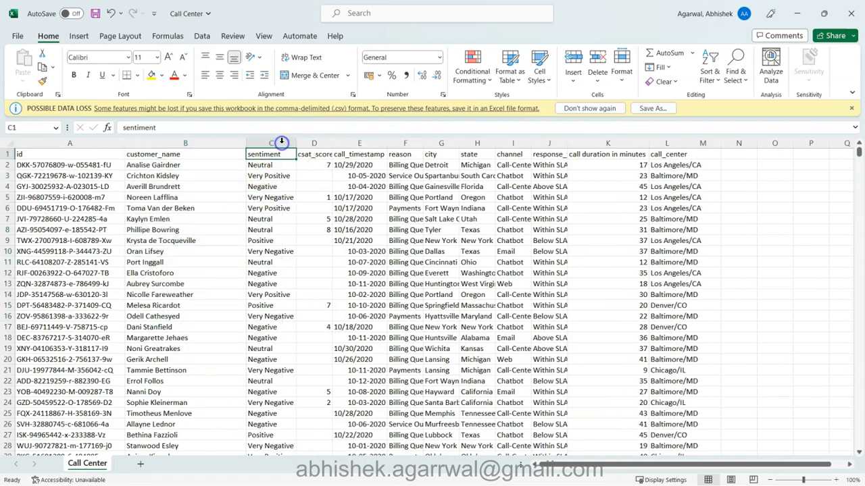
pyautogui.moveTo(279, 156); pyautogui.dragTo(270, 284)
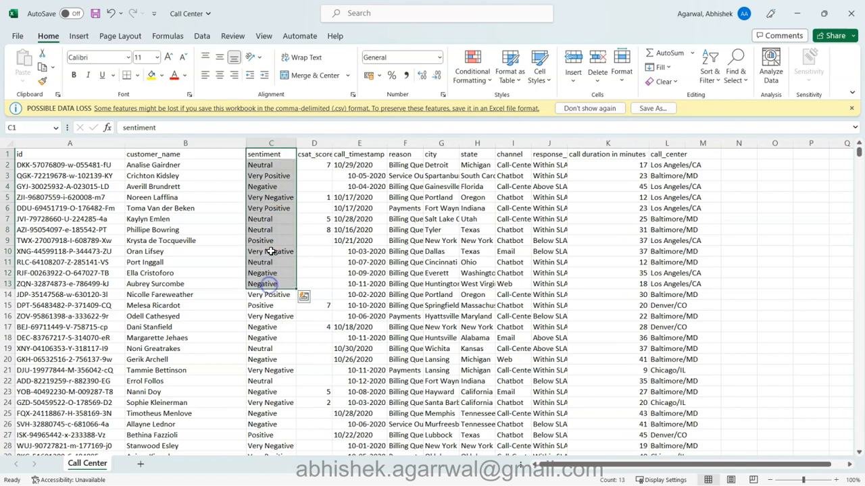
pyautogui.click(274, 251)
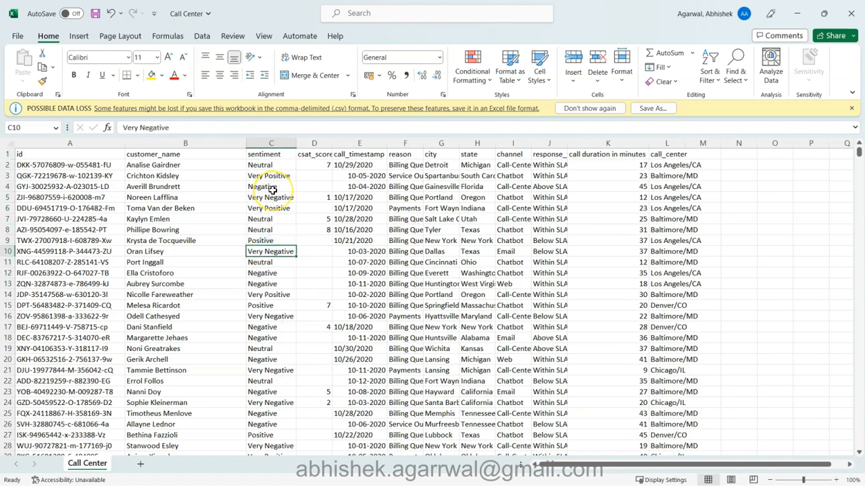
# - Compare the csat_score values with the sentiment values in rows 2, 5, 7 and 8
pyautogui.click(306, 158)
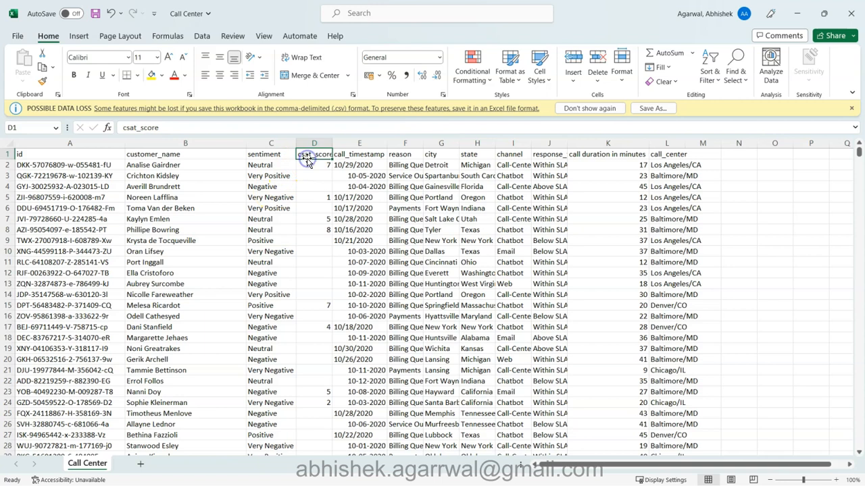
pyautogui.moveTo(266, 165); pyautogui.dragTo(316, 165)
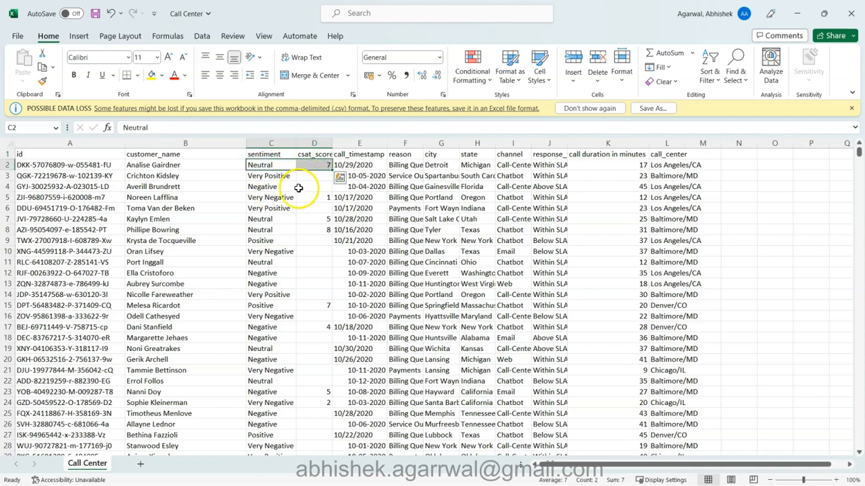
pyautogui.moveTo(280, 197); pyautogui.dragTo(317, 196)
pyautogui.moveTo(263, 221); pyautogui.dragTo(311, 233)
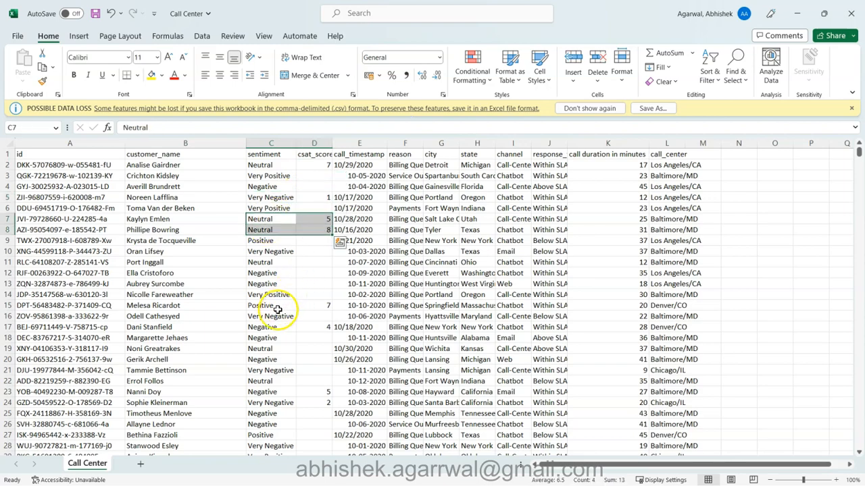
# - Examine the sentiment and csat_score values further down the call records, then return to the first rows
pyautogui.scroll(-6, 290, 407)
pyautogui.scroll(-3, 290, 405)
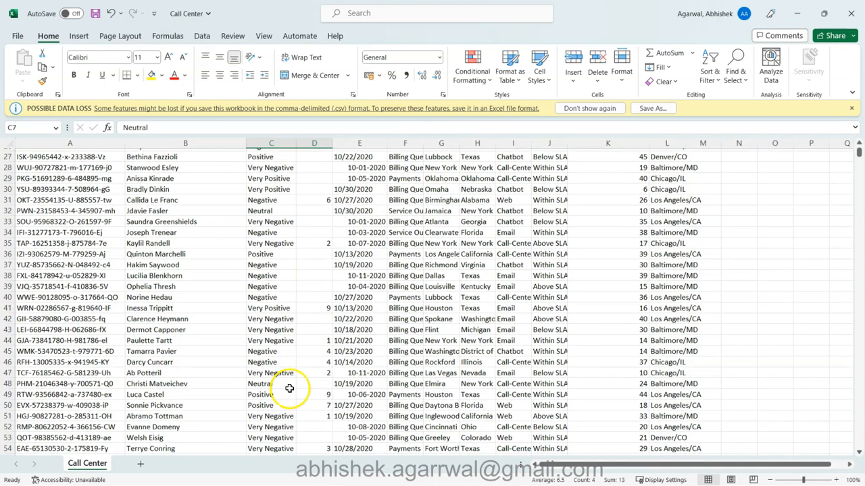
pyautogui.moveTo(276, 309); pyautogui.dragTo(317, 300)
pyautogui.scroll(-3, 323, 307)
pyautogui.click(317, 300)
pyautogui.scroll(12, 317, 301)
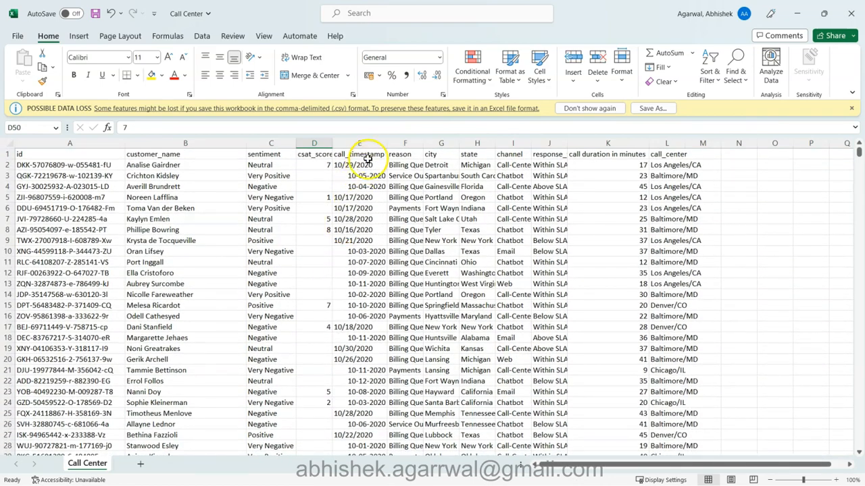
# - Add filters to the header row of the call data, starting from the call_timestamp header
pyautogui.click(372, 144)
pyautogui.click(367, 154)
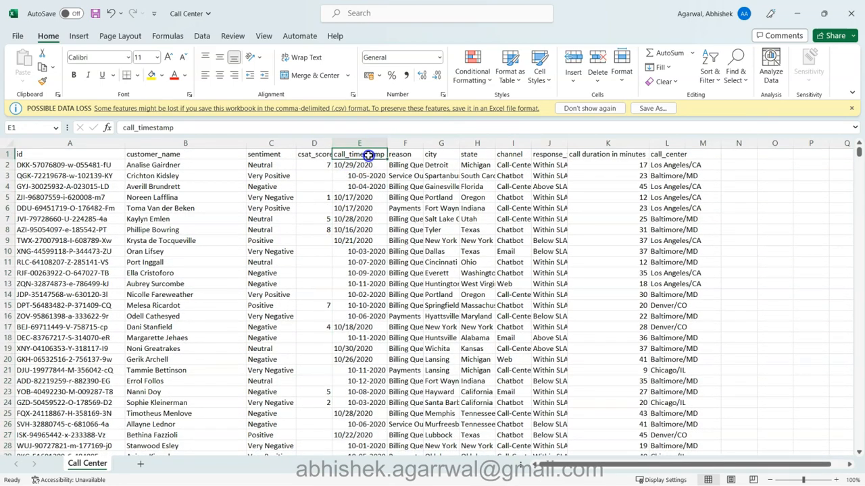
pyautogui.click(710, 75)
pyautogui.click(724, 150)
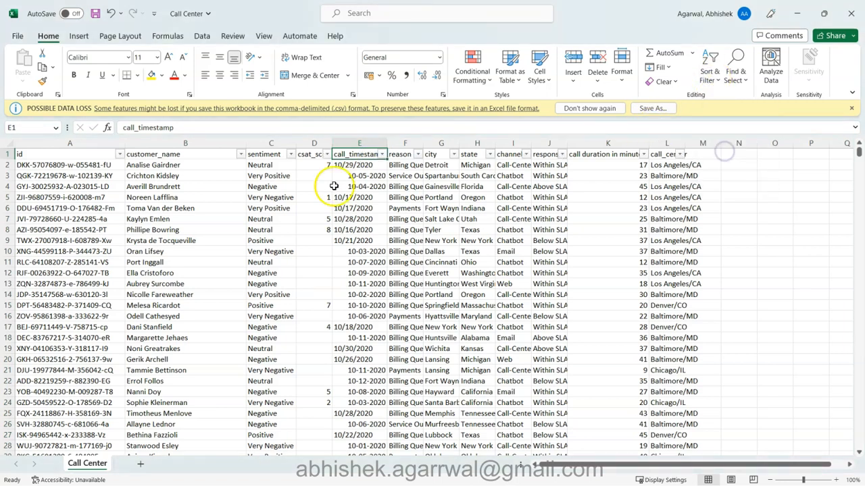
# - Check the dates offered in the call_timestamp filter list and close it without filtering
pyautogui.click(382, 154)
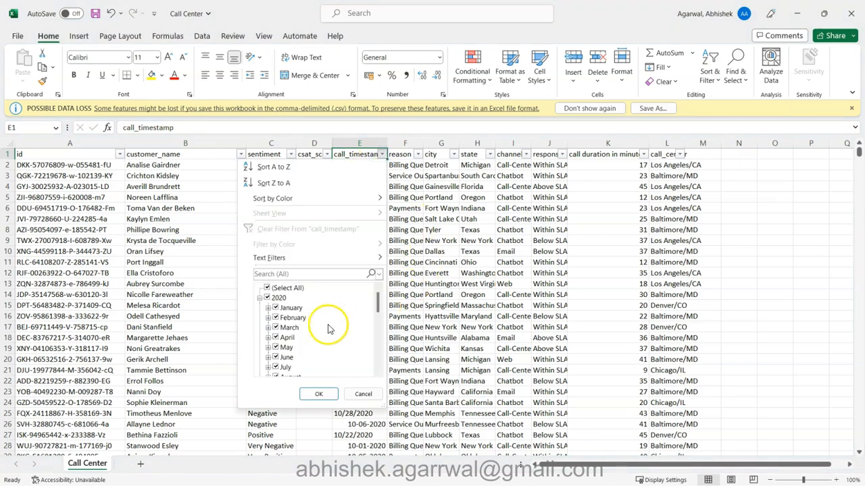
pyautogui.scroll(-6, 319, 330)
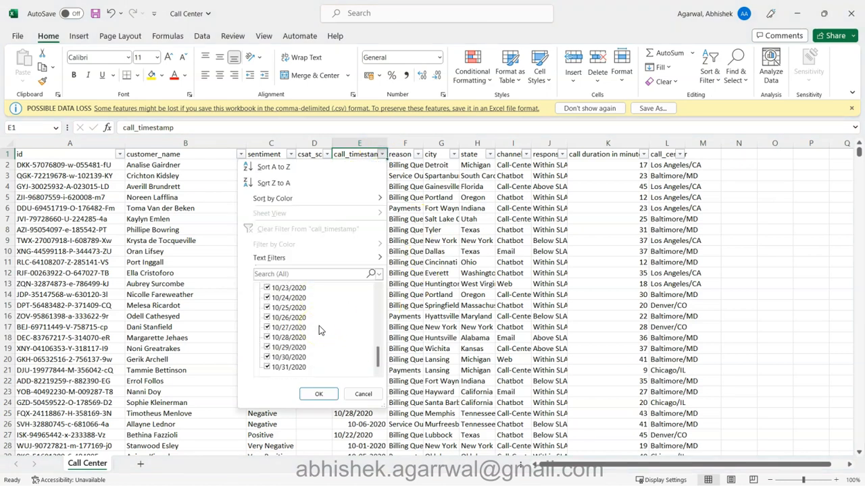
pyautogui.scroll(8, 318, 325)
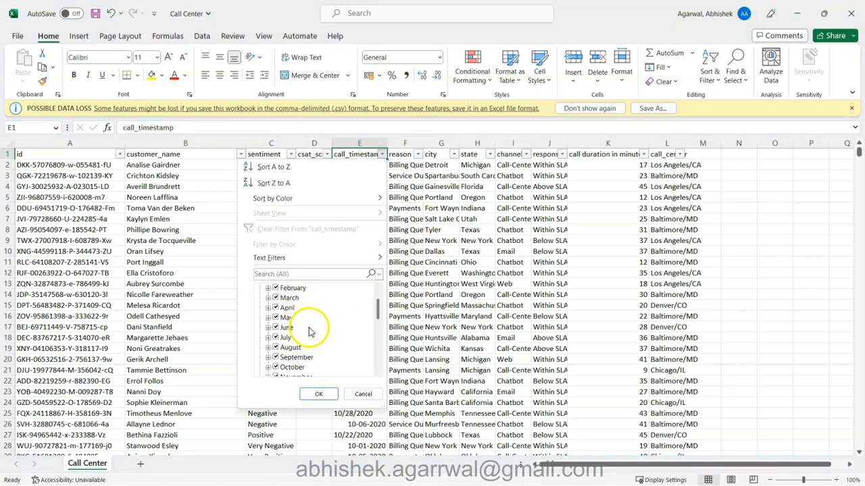
pyautogui.scroll(2, 299, 348)
pyautogui.click(492, 301)
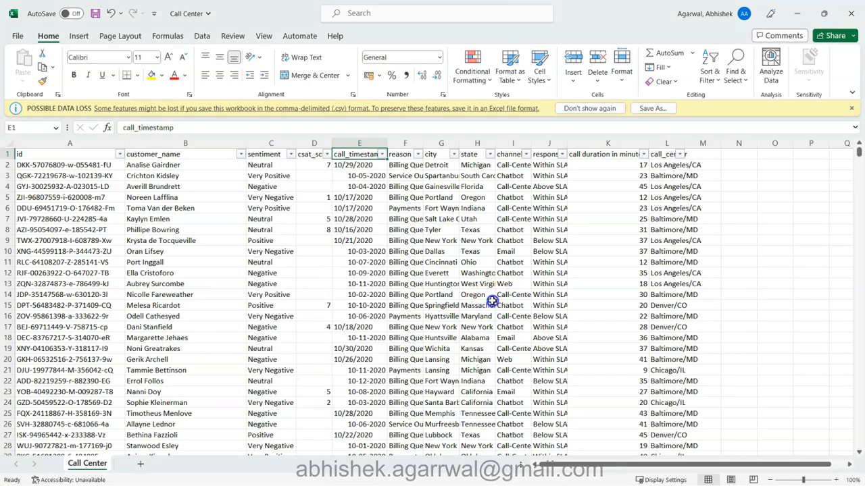
# - Review the call_timestamp values down to the last record and return to the start of the column
pyautogui.scroll(-20, 381, 335)
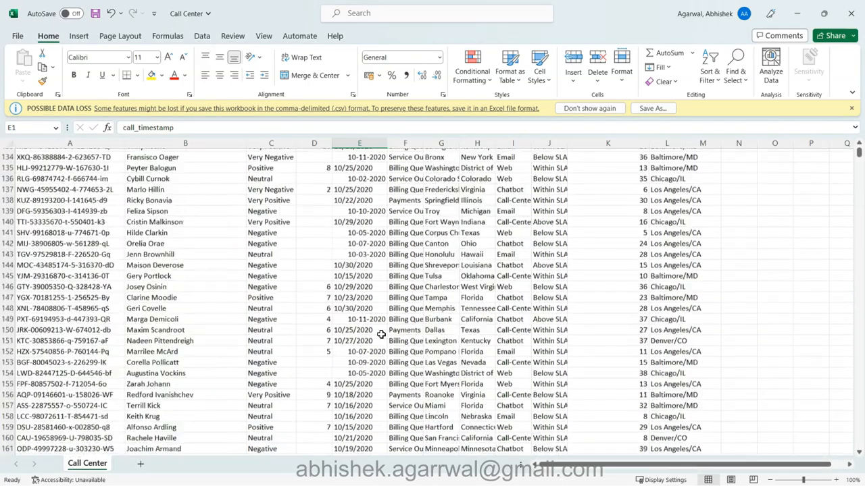
pyautogui.scroll(-20, 381, 335)
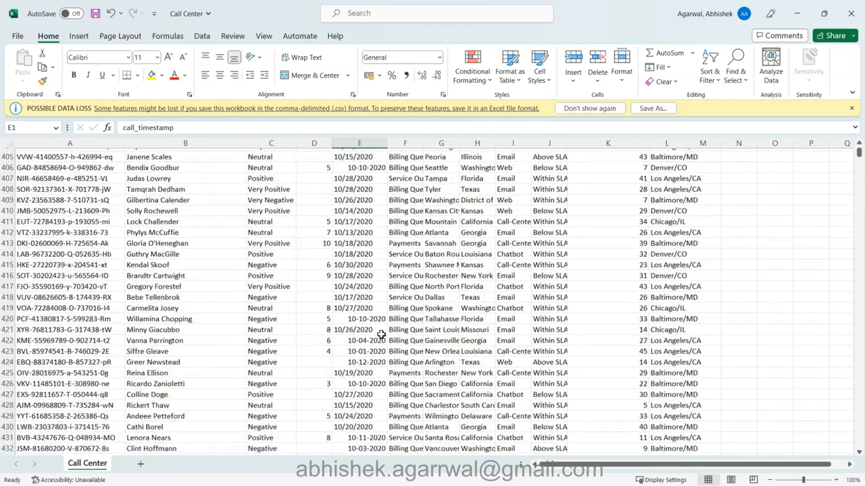
pyautogui.scroll(-5, 357, 298)
pyautogui.click(357, 297)
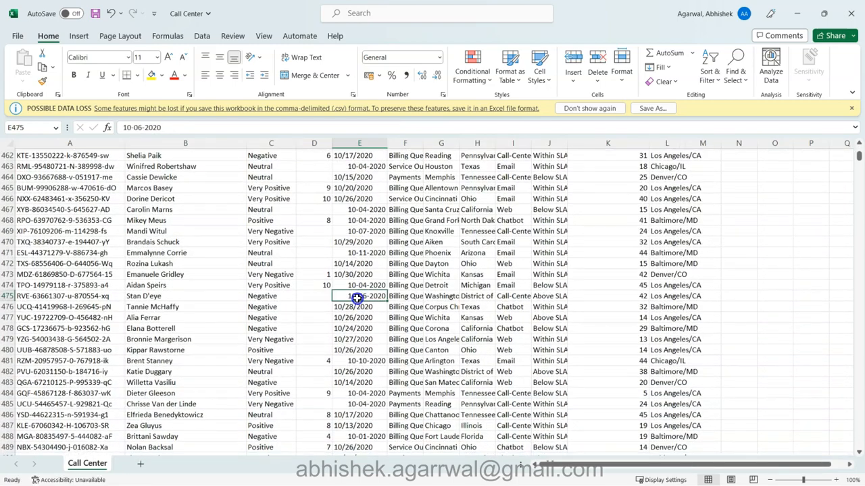
pyautogui.hotkey('ctrl', 'Down')
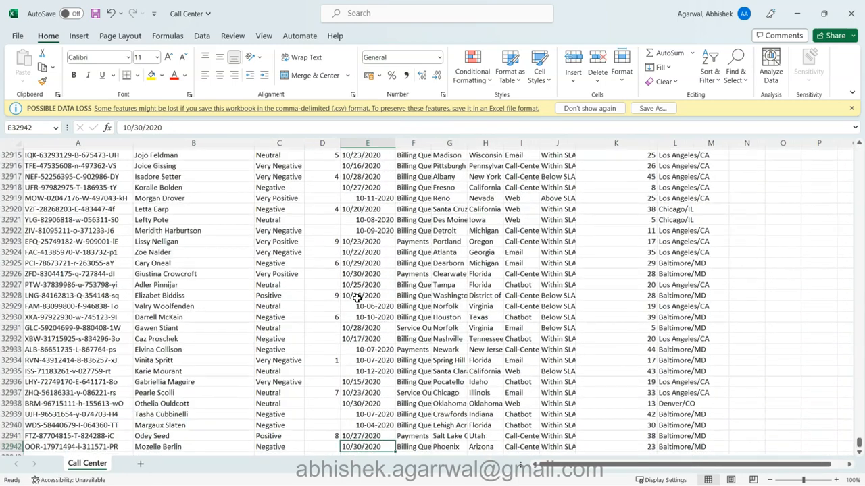
pyautogui.press('Down')
pyautogui.press('Down')
pyautogui.hotkey('ctrl', 'Up')
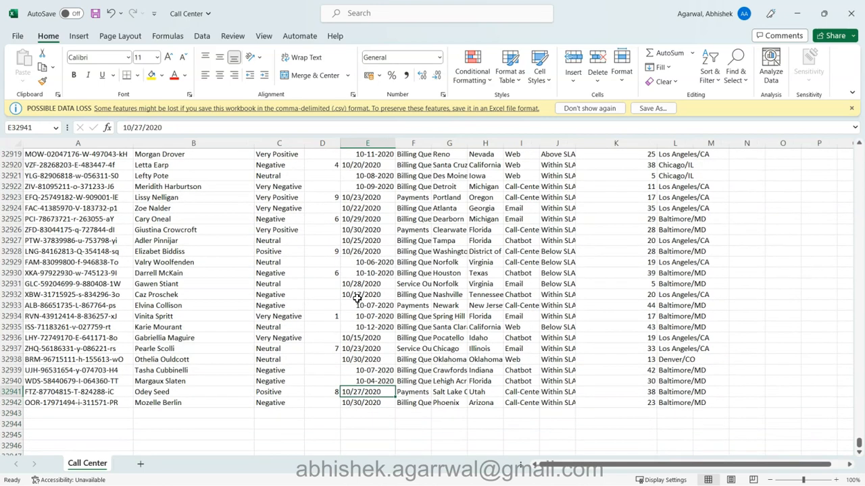
pyautogui.hotkey('ctrl', 'Up')
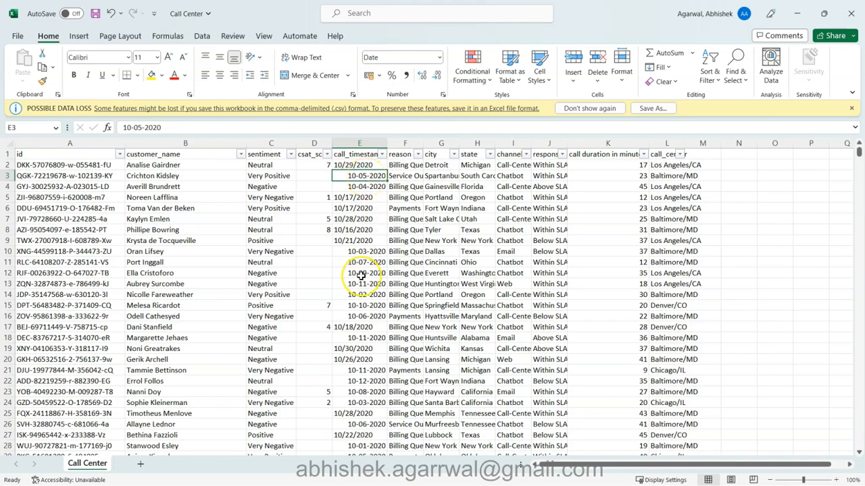
# - Compare the date formats used in the call_timestamp column across the first few hundred rows
pyautogui.scroll(-15, 361, 276)
pyautogui.scroll(-7, 362, 276)
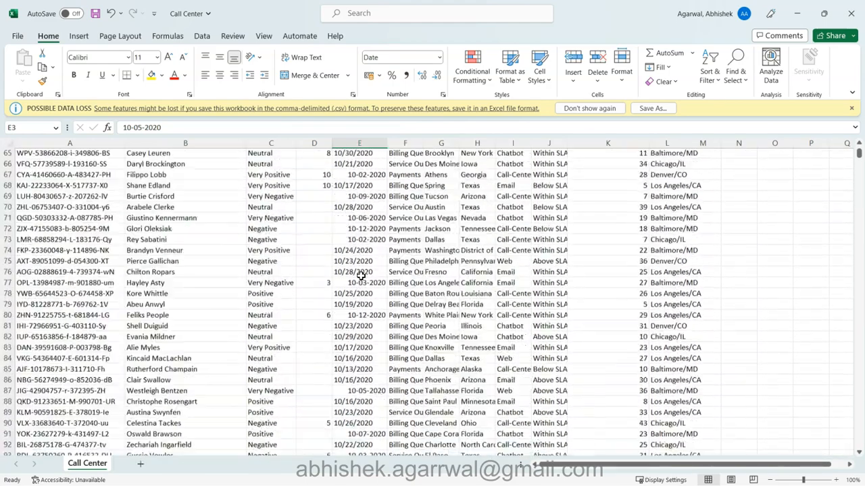
pyautogui.scroll(20, 361, 277)
pyautogui.click(367, 174)
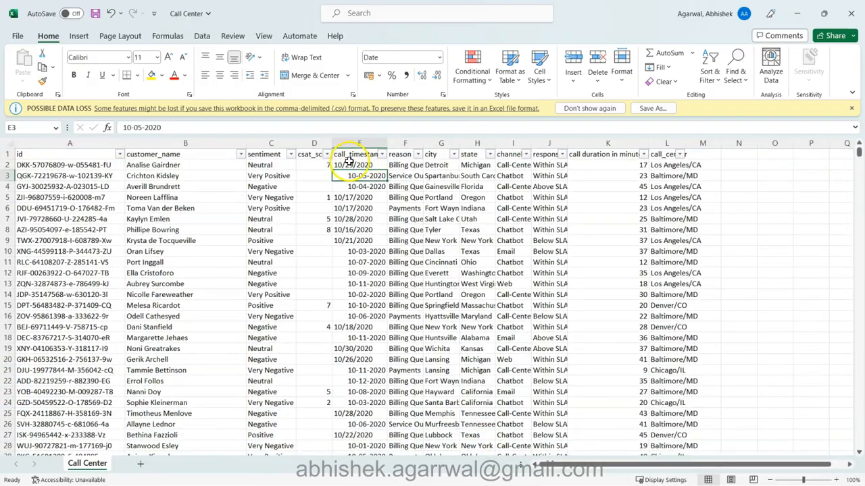
pyautogui.scroll(-20, 352, 248)
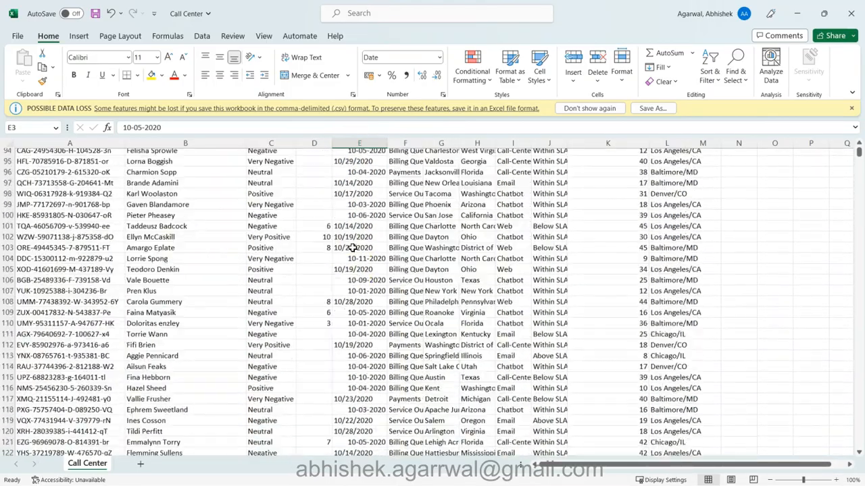
pyautogui.scroll(-13, 352, 248)
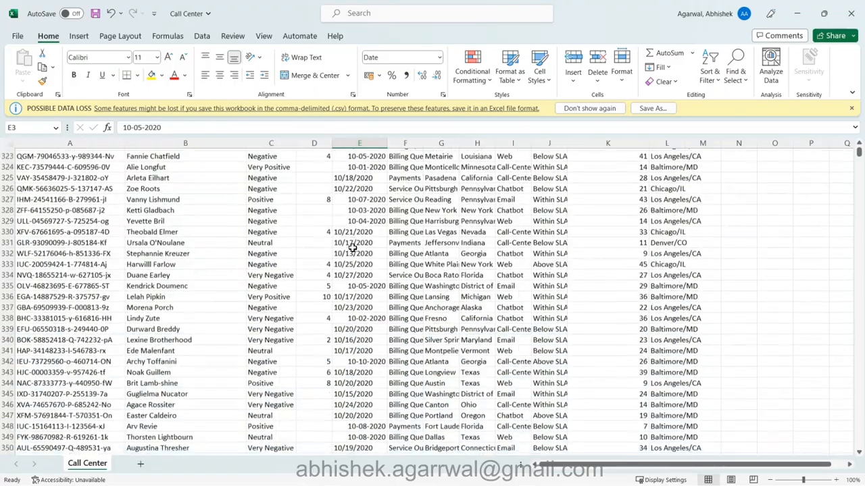
pyautogui.scroll(20, 352, 248)
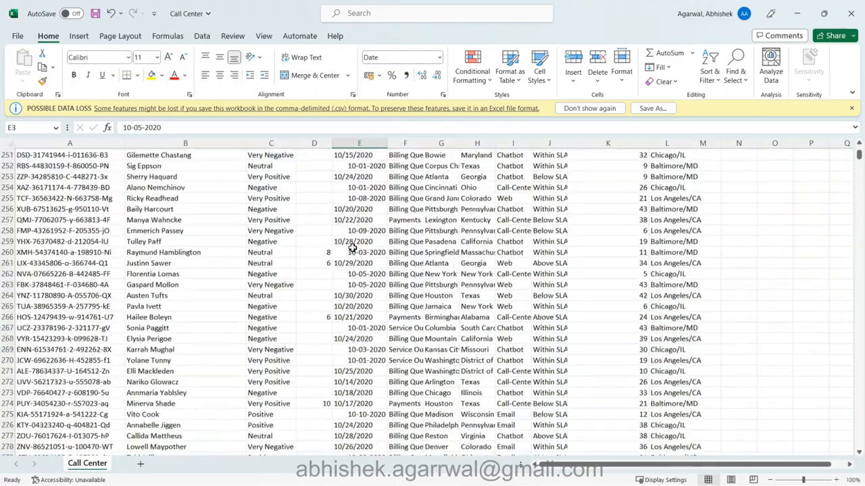
pyautogui.scroll(20, 352, 248)
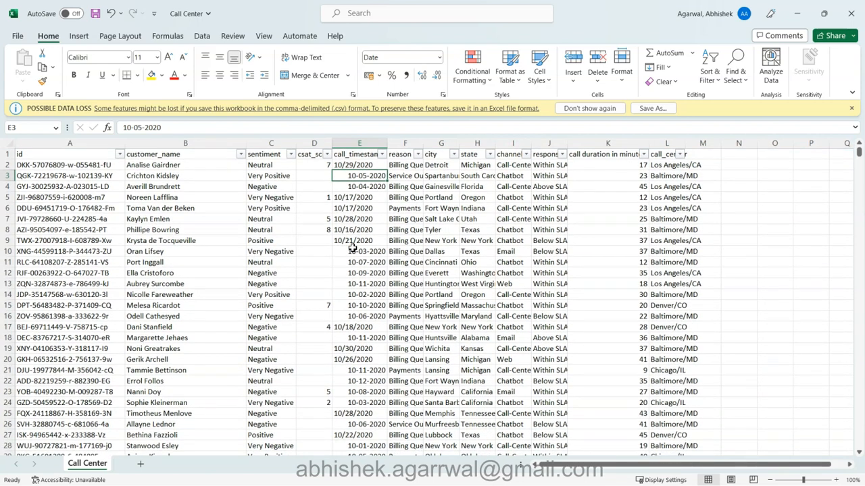
# - Auto-fit the reason column to its contents and go through the reason, city, state and channel headers
pyautogui.doubleClick(421, 138)
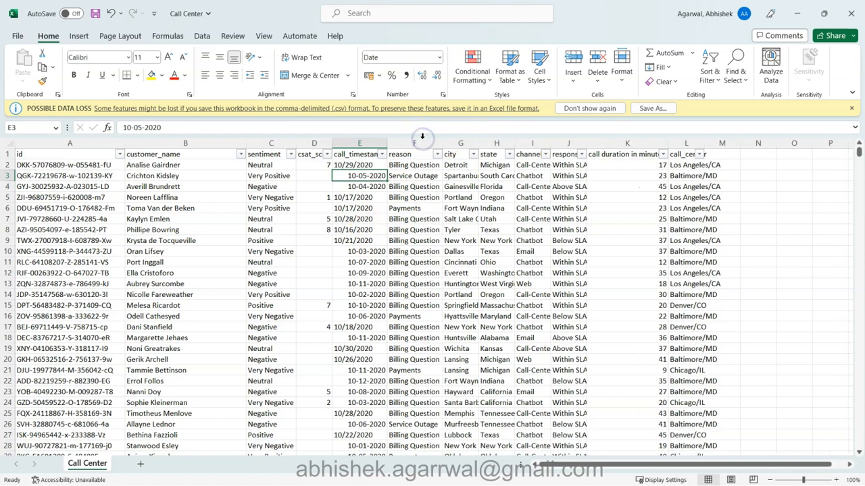
pyautogui.click(417, 156)
pyautogui.click(460, 155)
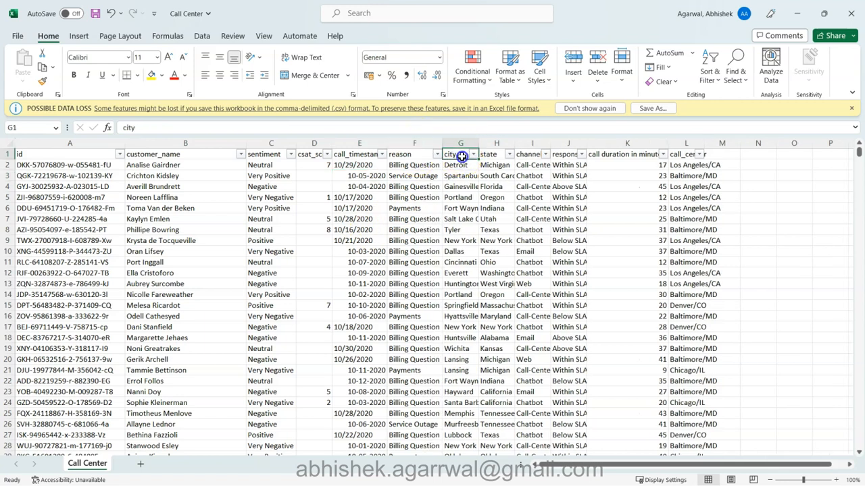
pyautogui.click(494, 161)
pyautogui.click(521, 156)
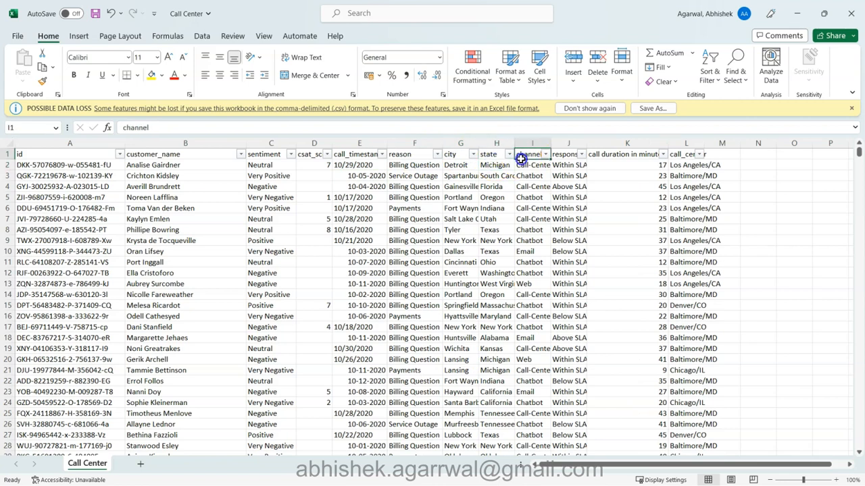
# - Auto-fit the response_time column and check its filter list for the SLA categories without filtering
pyautogui.click(574, 156)
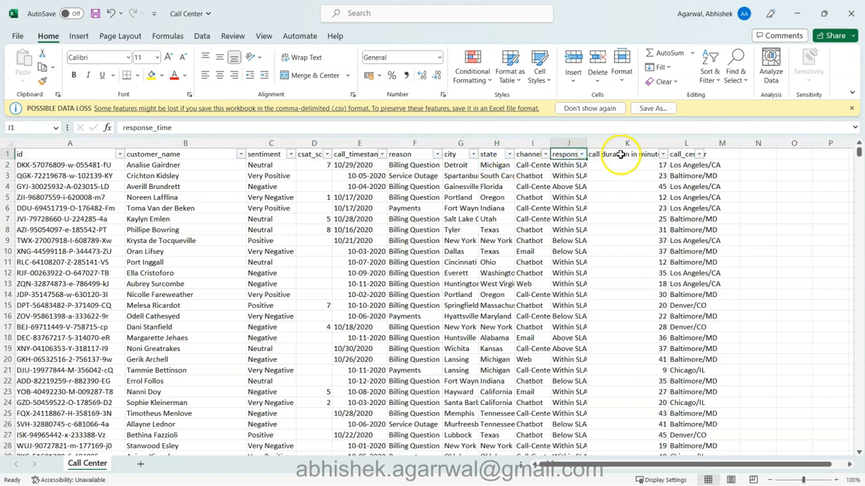
pyautogui.doubleClick(586, 143)
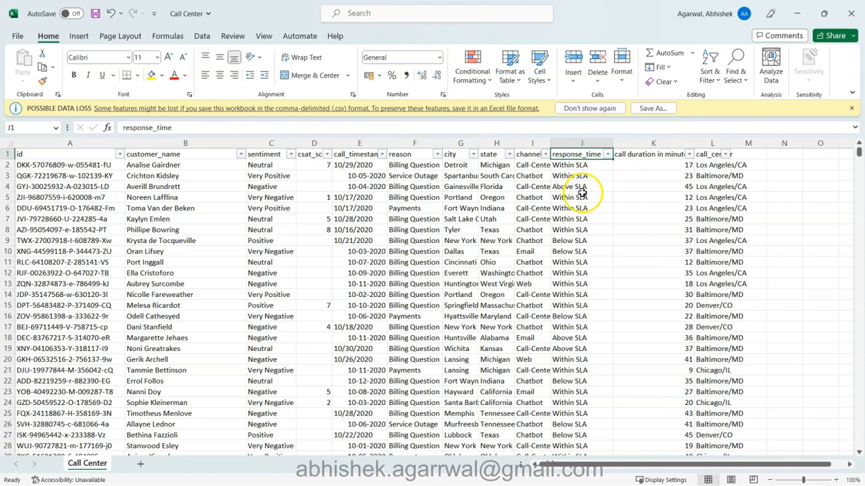
pyautogui.click(607, 154)
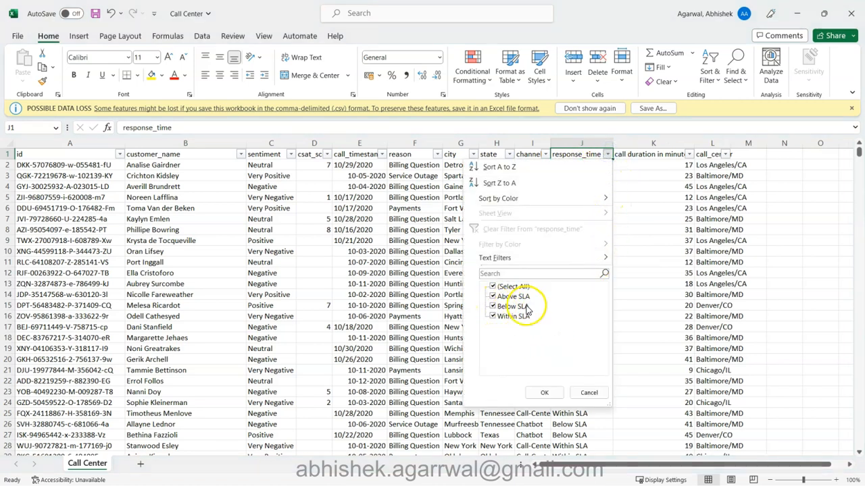
pyautogui.press('Escape')
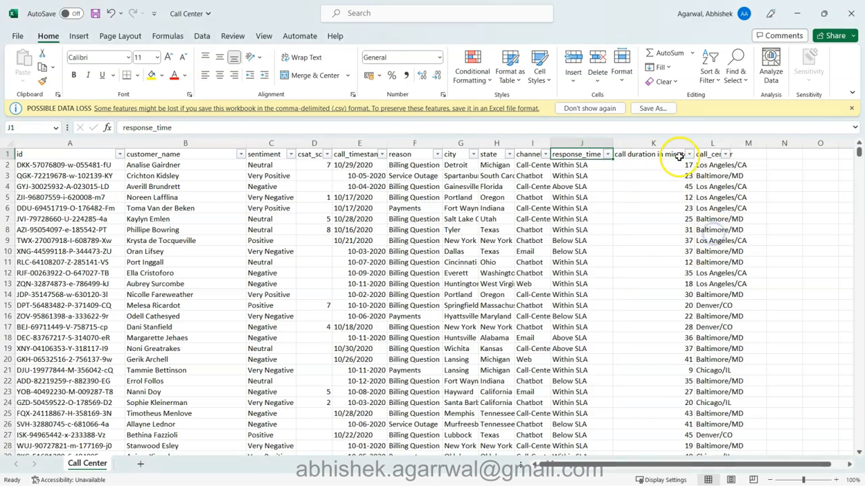
# - Check the range of values in the call duration in minutes filter list without applying a filter
pyautogui.click(689, 154)
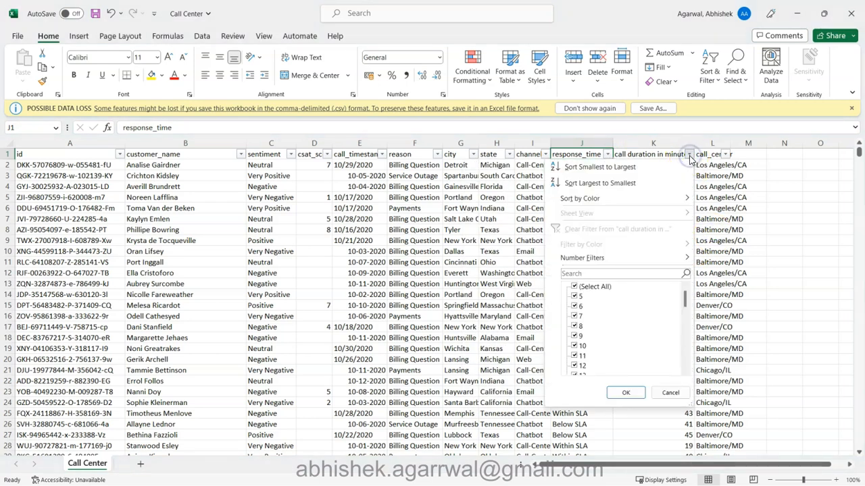
pyautogui.scroll(-8, 640, 335)
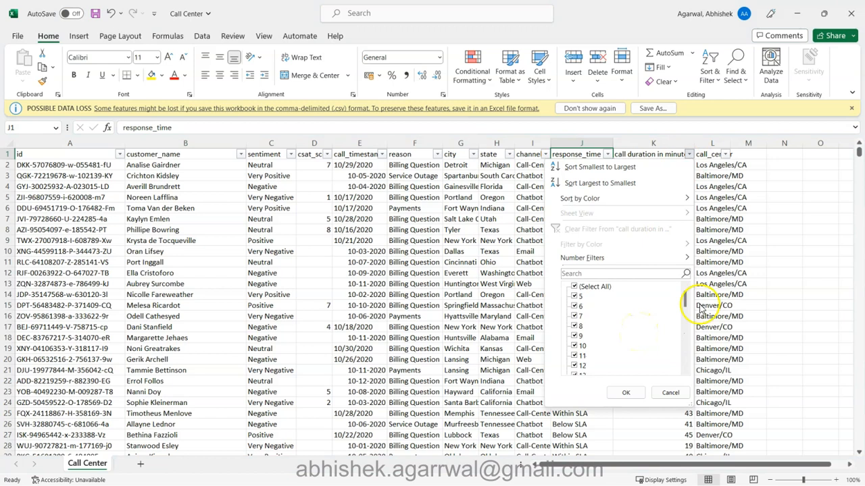
pyautogui.click(735, 220)
pyautogui.click(662, 215)
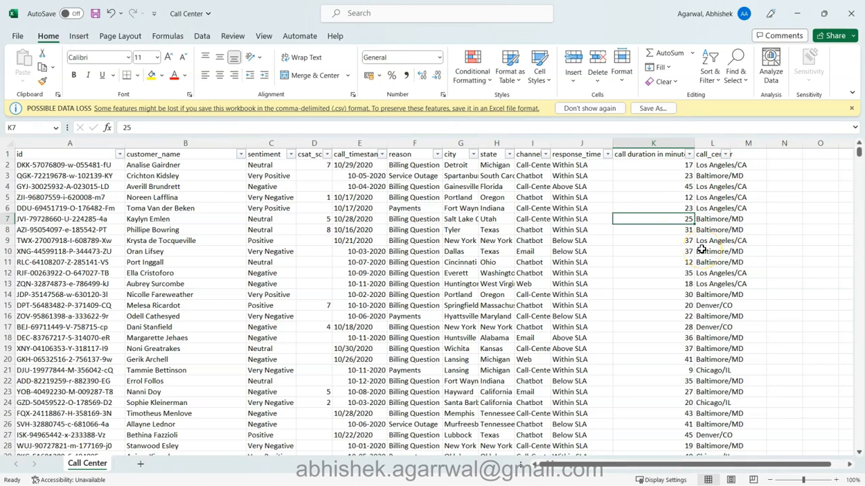
# - Examine the call_center column's city and state values in the first rows and further down to row 24
pyautogui.click(719, 173)
pyautogui.click(715, 166)
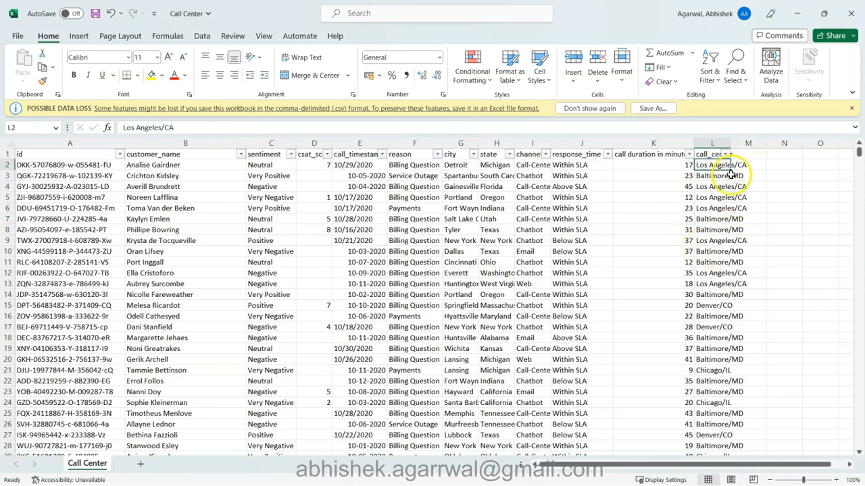
pyautogui.click(706, 176)
pyautogui.moveTo(707, 176); pyautogui.dragTo(709, 186)
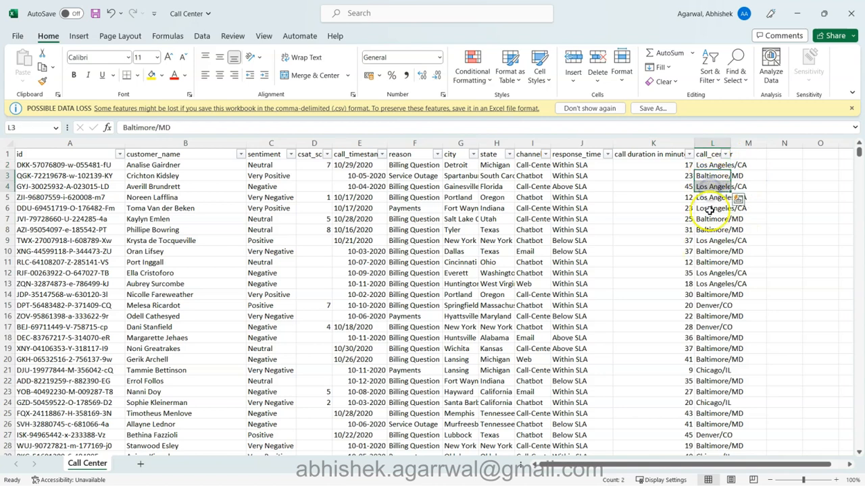
pyautogui.click(714, 239)
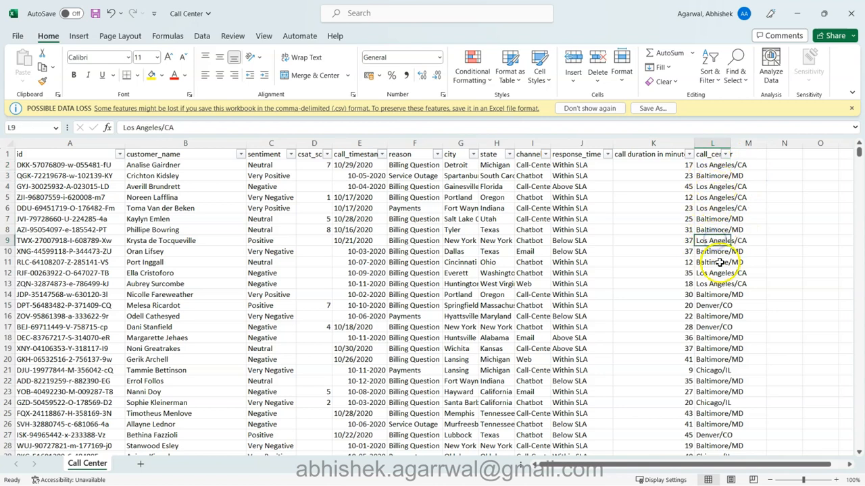
pyautogui.click(707, 164)
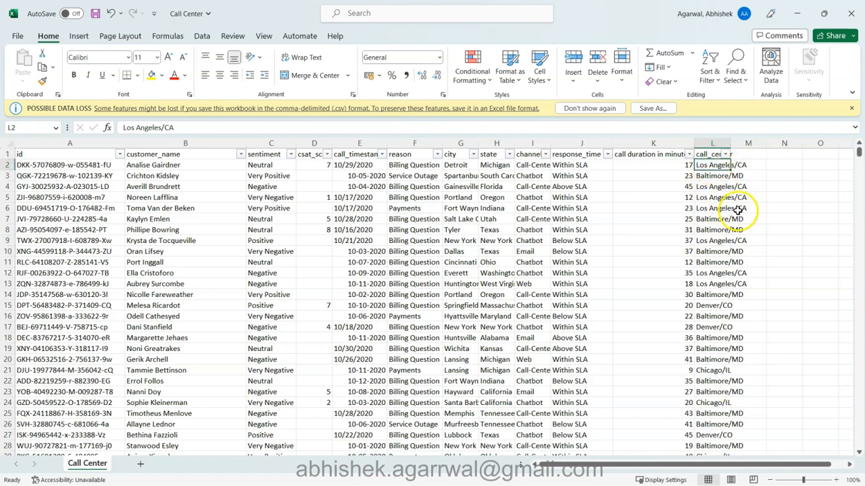
pyautogui.scroll(-1, 722, 338)
pyautogui.scroll(-2, 723, 338)
pyautogui.click(725, 350)
pyautogui.scroll(2, 743, 351)
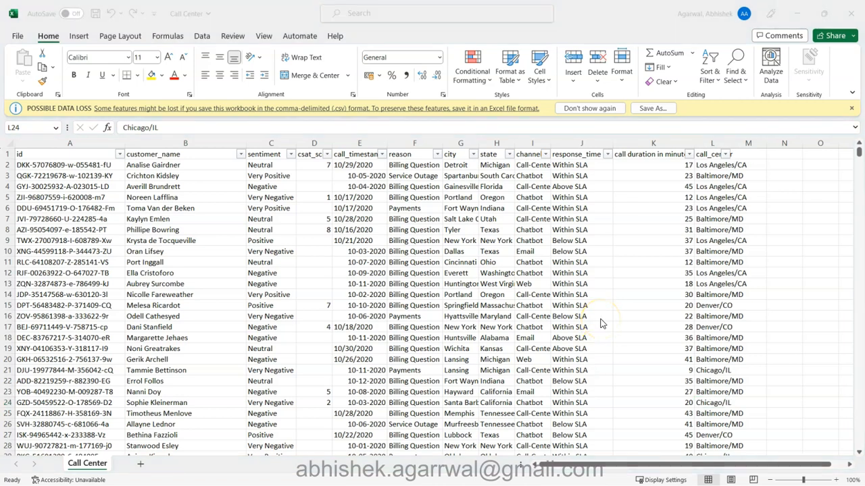
# - Switch to Power BI Desktop, create a new blank report and dismiss its start screen
pyautogui.hotkey('alt', 'Tab')
pyautogui.click(19, 27)
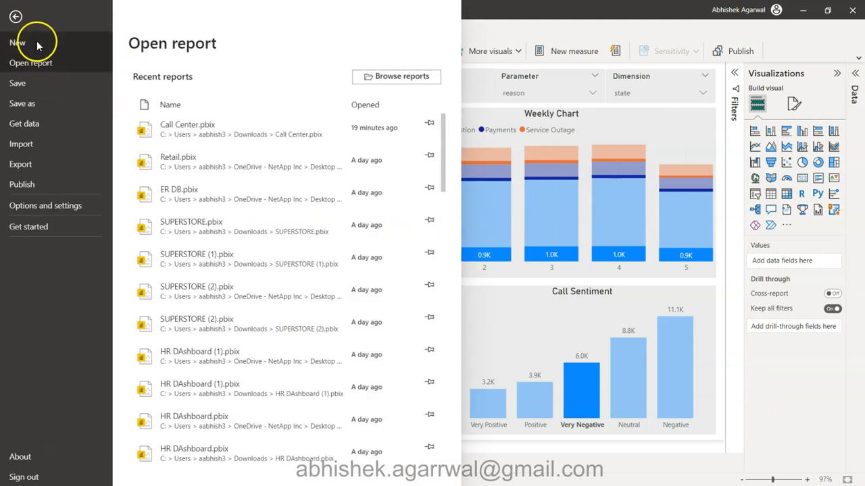
pyautogui.click(37, 42)
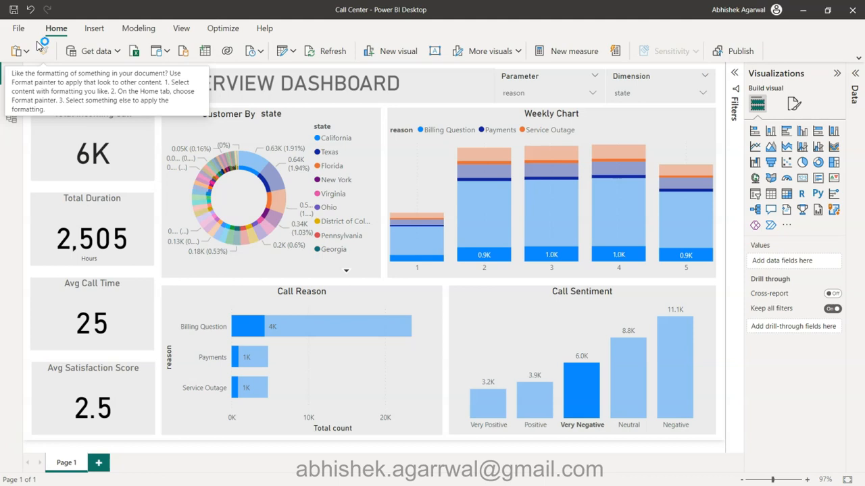
pyautogui.click(250, 163)
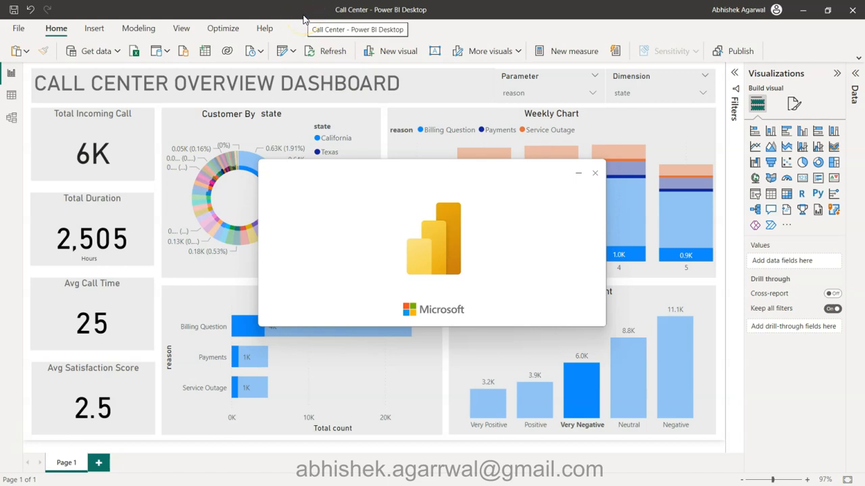
pyautogui.moveTo(649, 12); pyautogui.dragTo(864, 46)
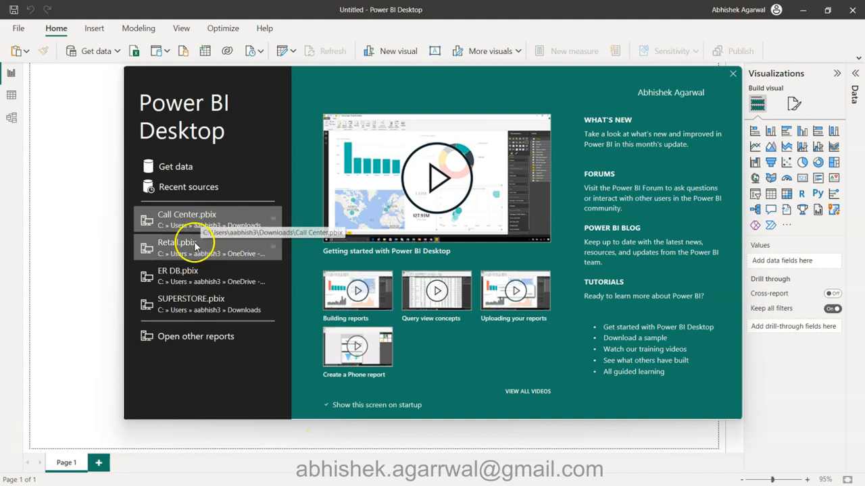
pyautogui.click(732, 74)
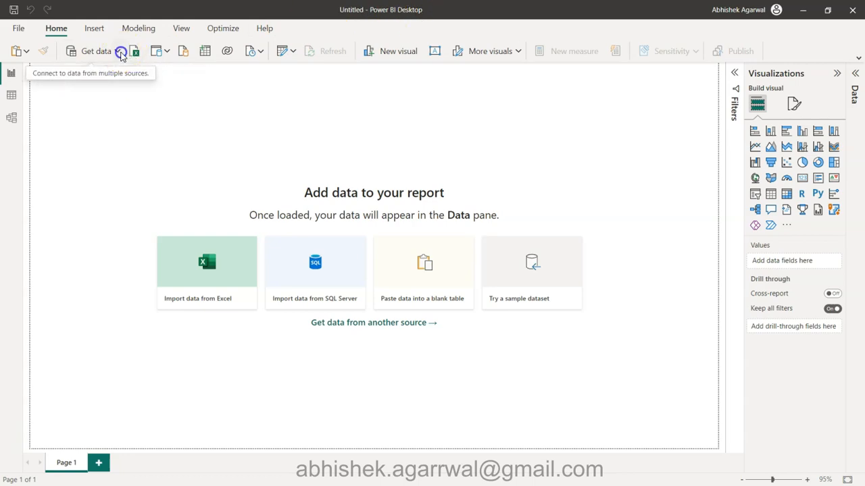
# - Get data from a Text/CSV source and open the Call Center file from the Downloads folder for preview
pyautogui.click(118, 52)
pyautogui.click(95, 200)
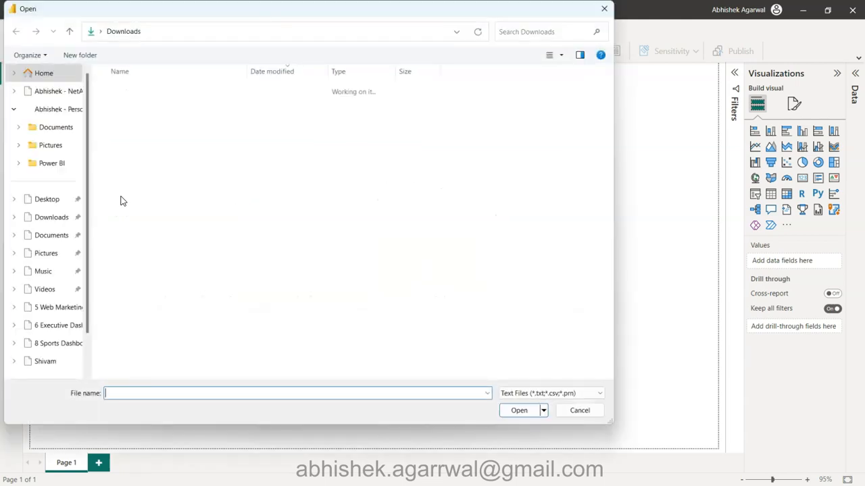
pyautogui.click(61, 126)
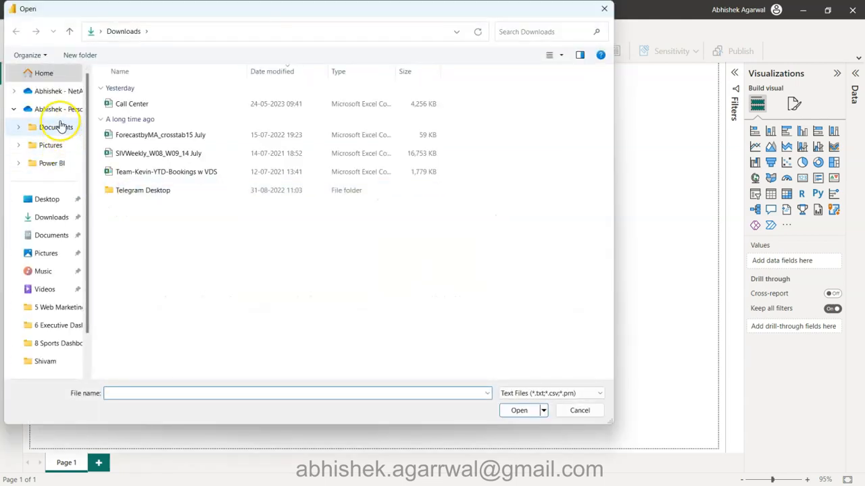
pyautogui.click(57, 215)
pyautogui.doubleClick(132, 104)
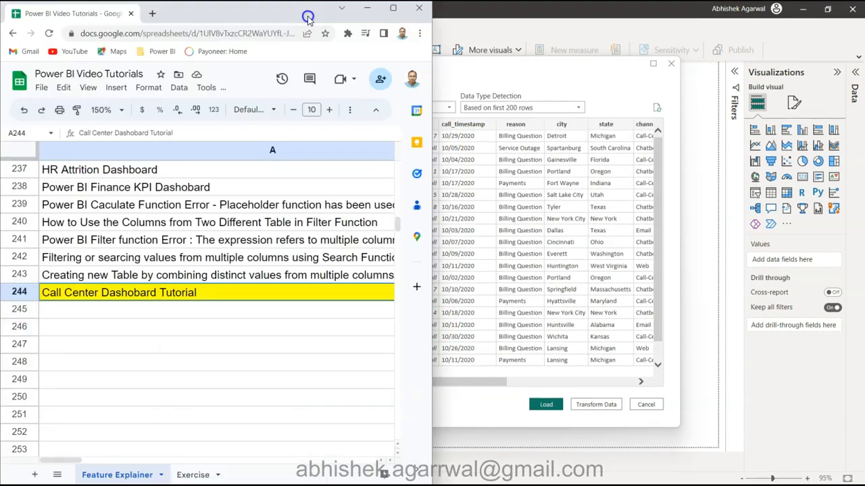
# - Switch to the maximized Chrome window, search for RWFD in a new tab and open data.world's Real World Fake Data project
pyautogui.moveTo(307, 18); pyautogui.dragTo(441, 33)
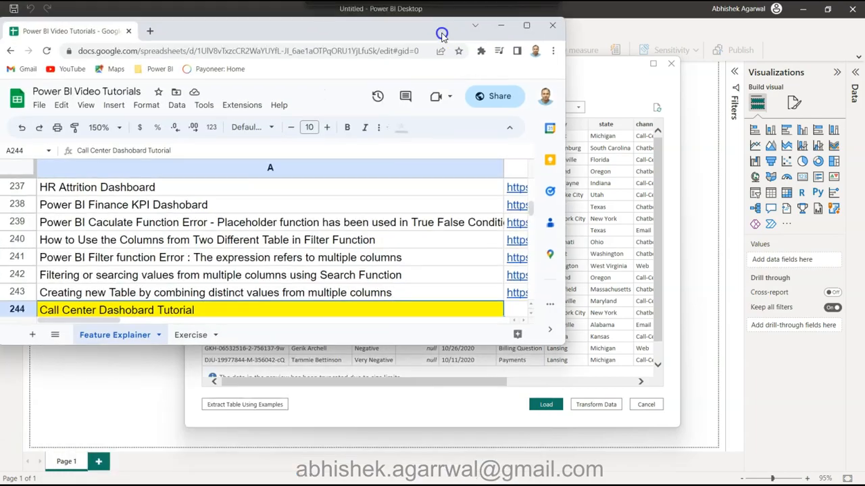
pyautogui.click(526, 25)
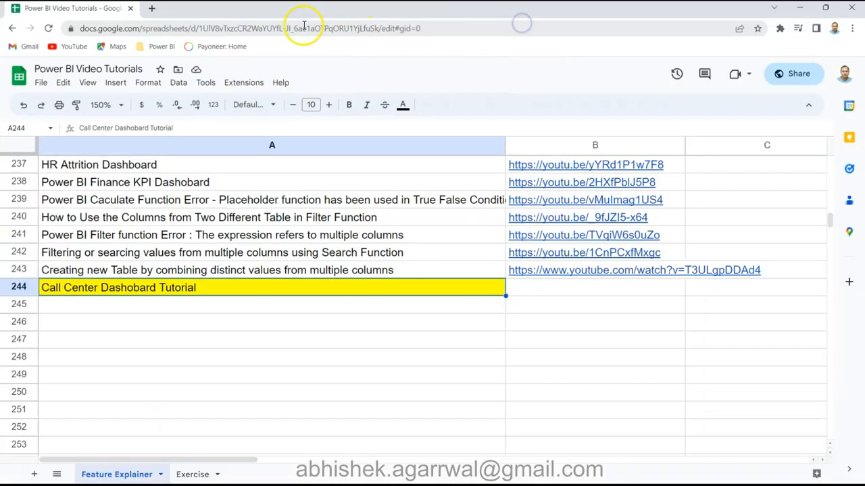
pyautogui.click(152, 9)
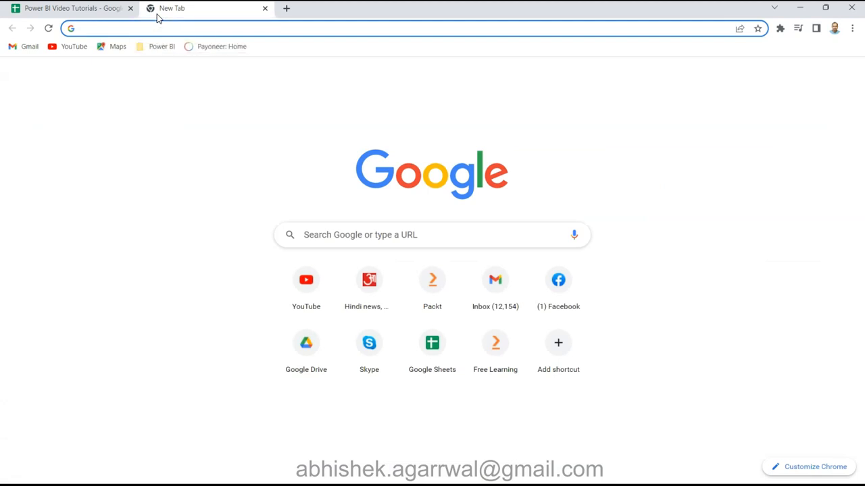
pyautogui.write('RWFD')
pyautogui.press('Return')
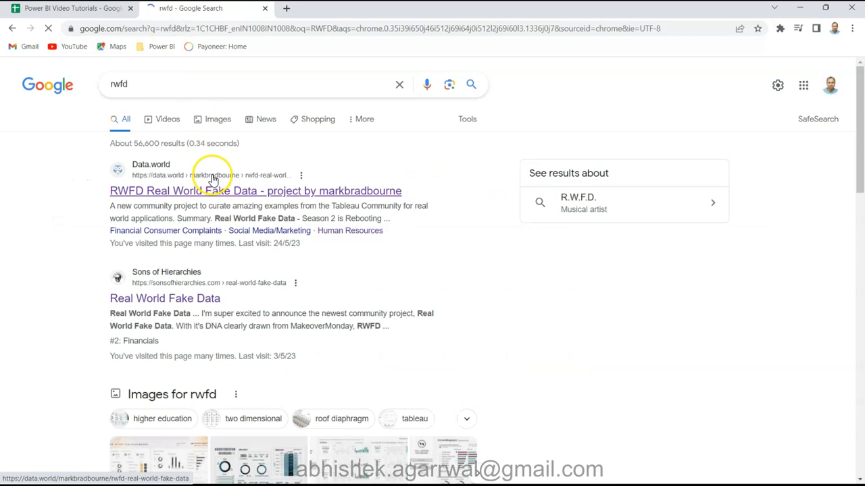
pyautogui.click(205, 194)
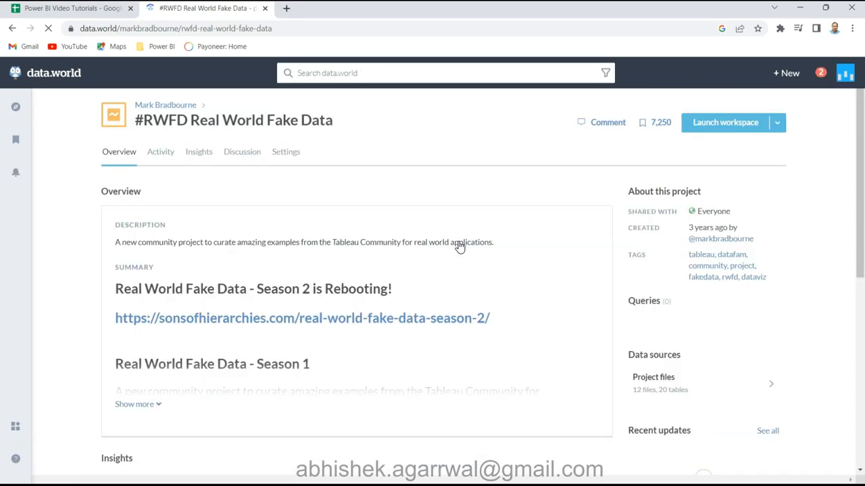
# - Expand the project summary and examine the Season 1 description and the release schedule of datasets, including Call Center
pyautogui.click(144, 404)
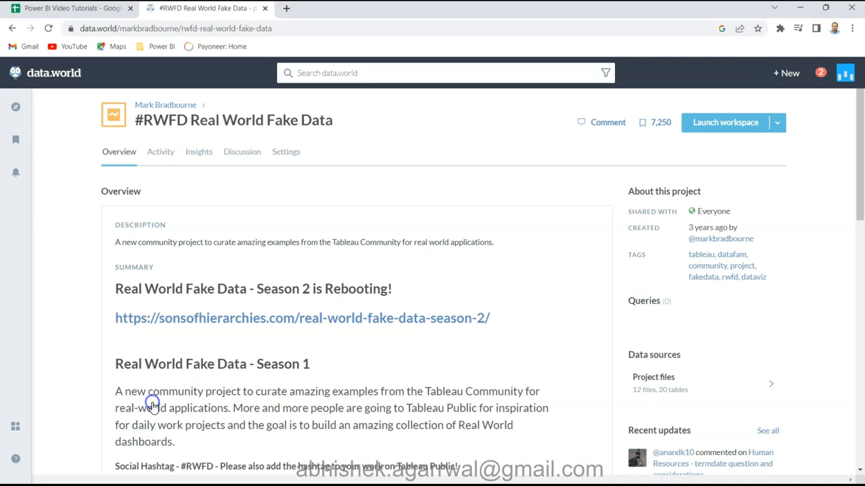
pyautogui.scroll(-1, 153, 407)
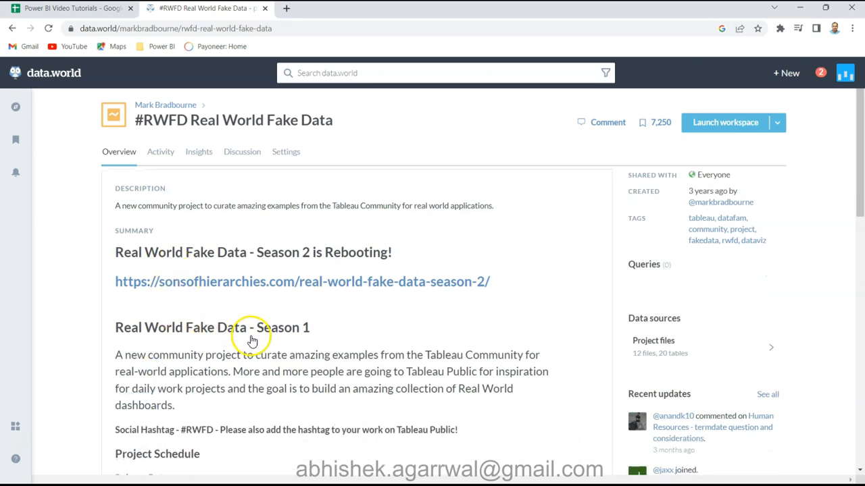
pyautogui.scroll(1, 804, 125)
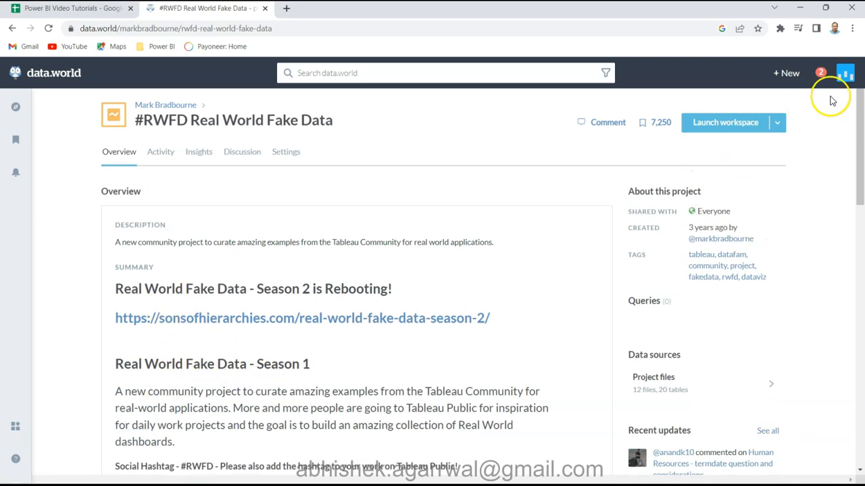
pyautogui.scroll(-2, 516, 284)
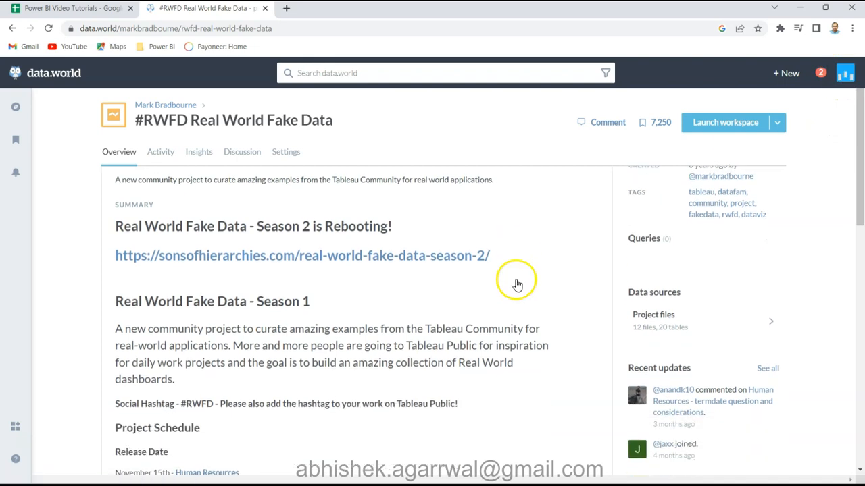
pyautogui.scroll(-8, 425, 259)
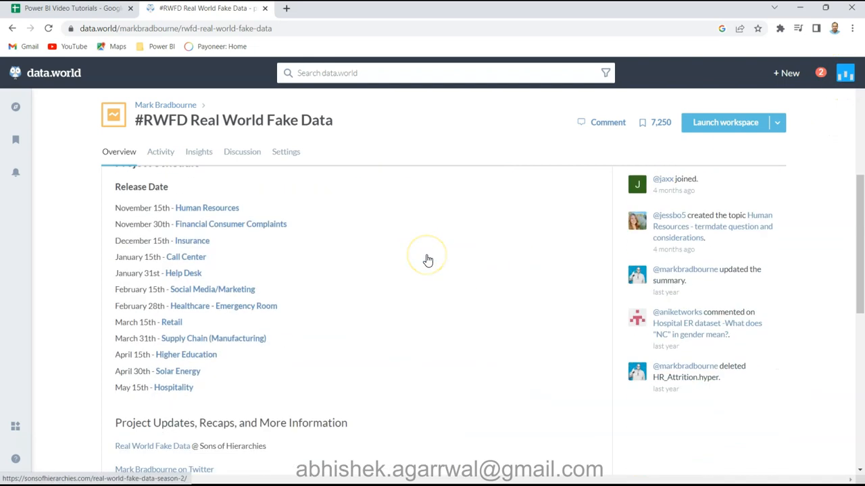
pyautogui.scroll(8, 427, 260)
pyautogui.scroll(-4, 383, 373)
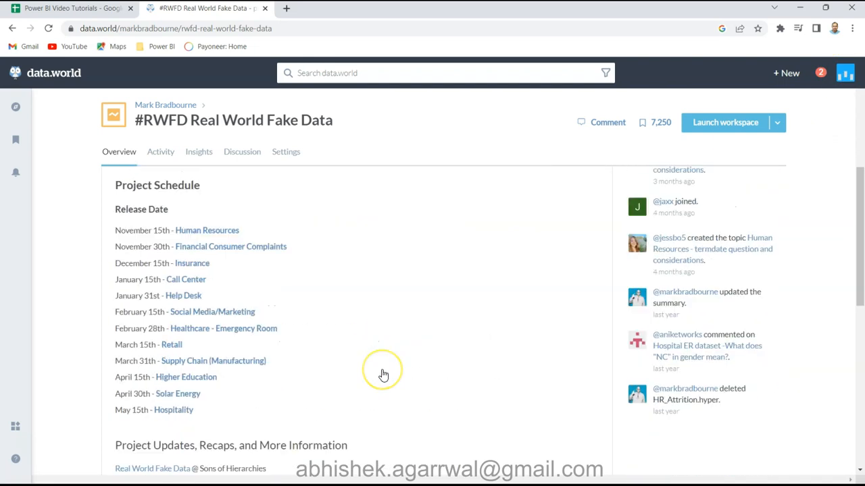
pyautogui.scroll(3, 380, 372)
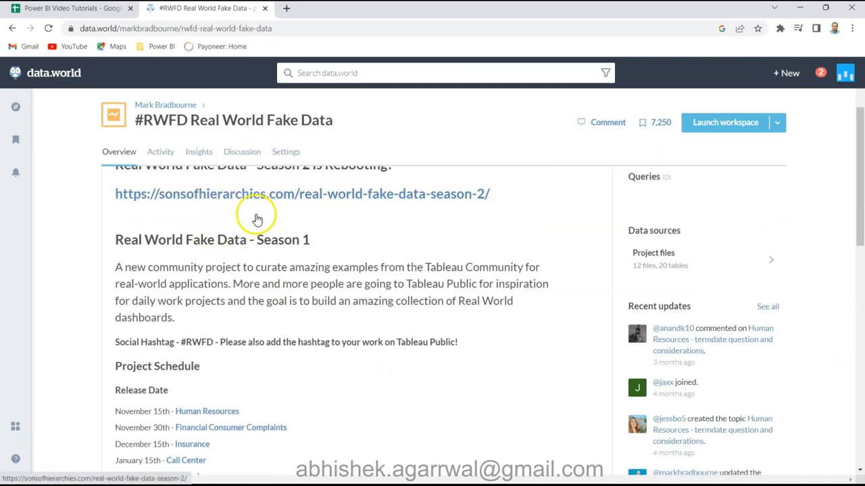
pyautogui.scroll(2, 255, 218)
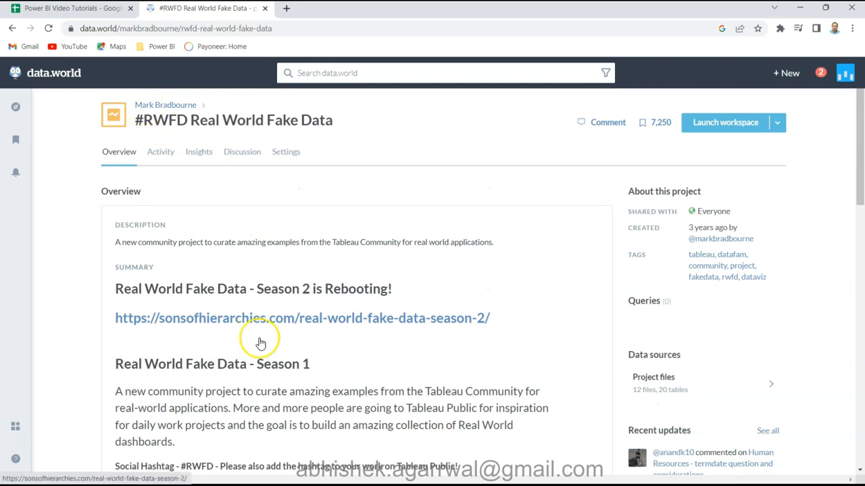
pyautogui.scroll(-5, 261, 341)
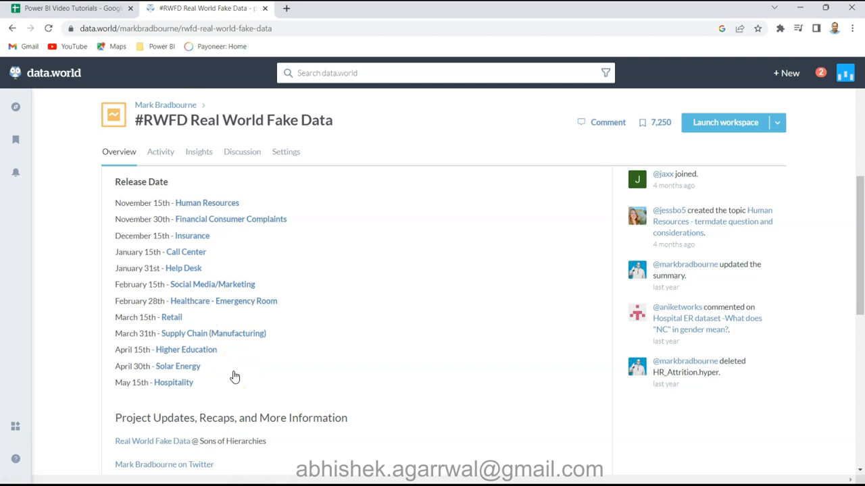
pyautogui.scroll(2, 234, 377)
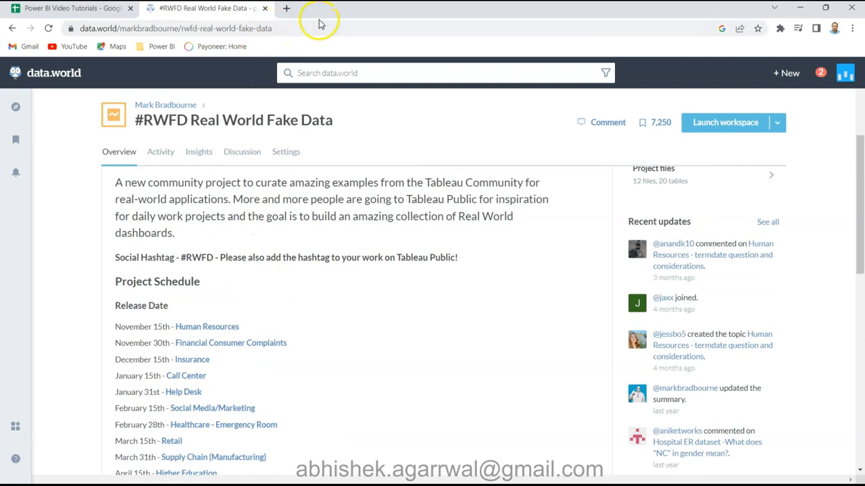
# - Return to Power BI's Call Center.csv preview, look over its rows and open the data for transformation in Power Query Editor
pyautogui.moveTo(326, 13); pyautogui.dragTo(864, 27)
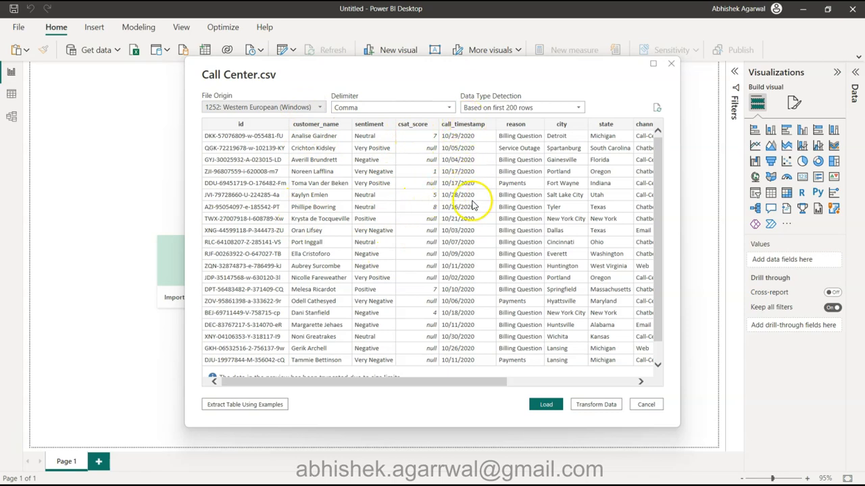
pyautogui.scroll(-1, 453, 293)
pyautogui.scroll(1, 455, 298)
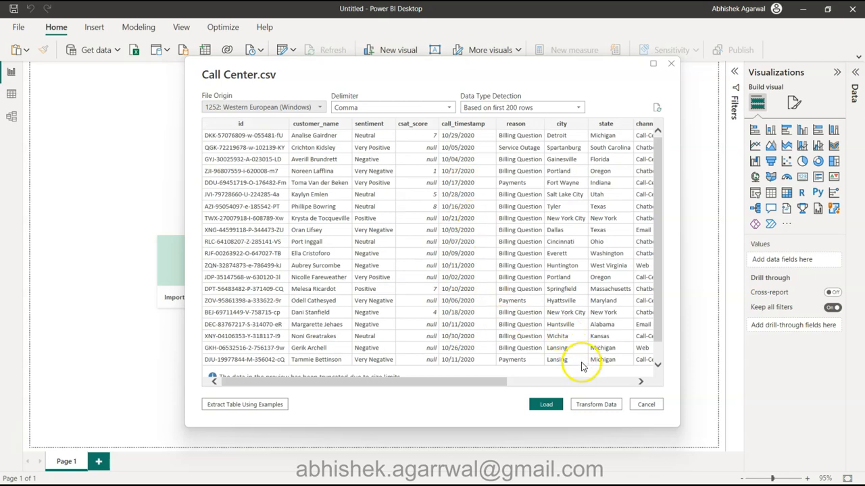
pyautogui.click(598, 404)
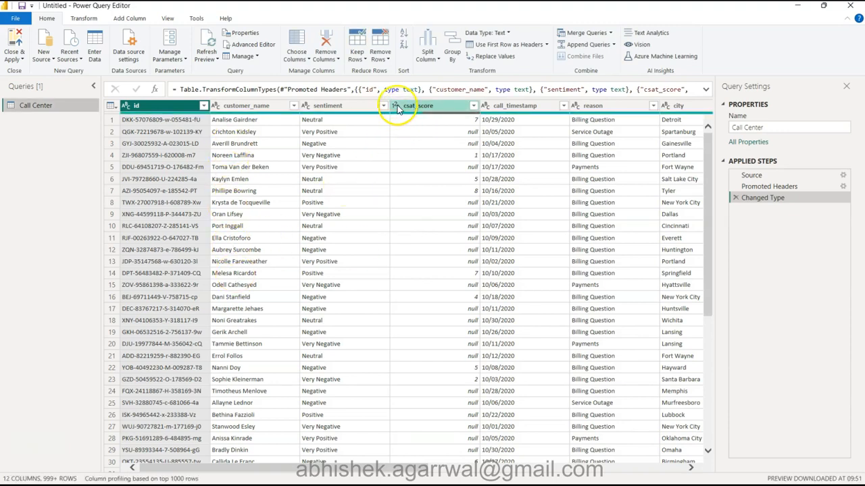
# - Check the range of dates in the call_timestamp column's filter list without applying a filter
pyautogui.hscroll(1, 424, 246)
pyautogui.hscroll(5, 424, 247)
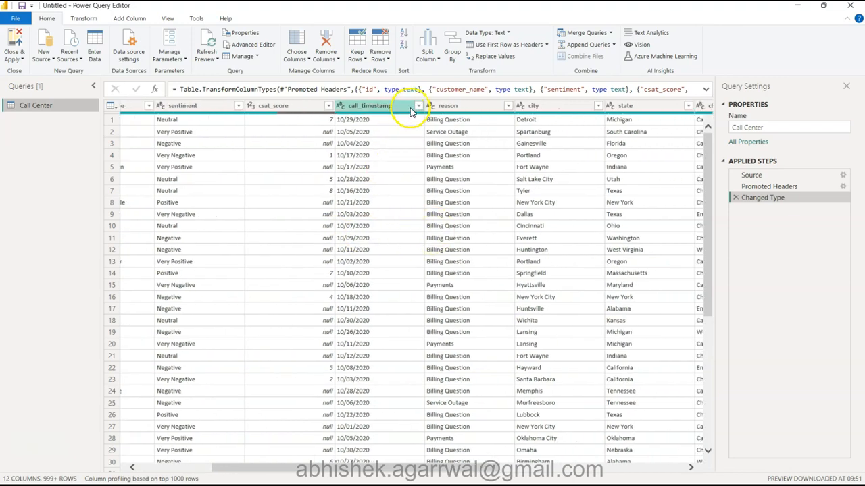
pyautogui.click(419, 106)
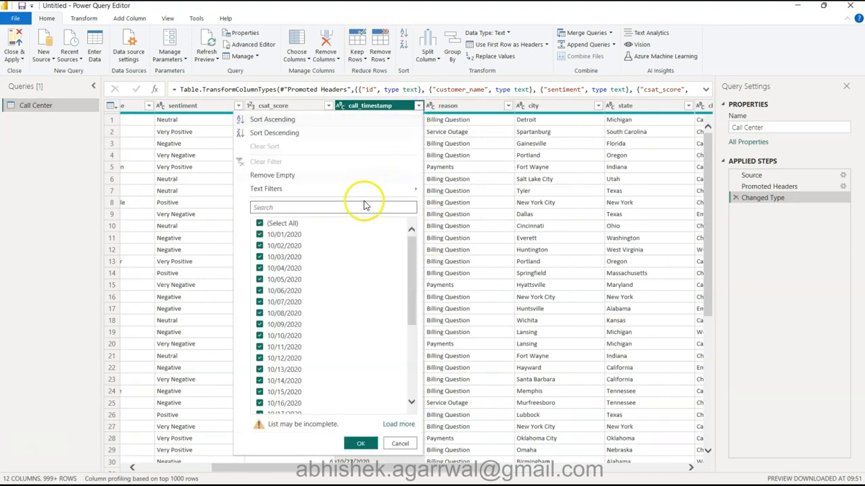
pyautogui.scroll(-4, 336, 326)
pyautogui.scroll(5, 335, 324)
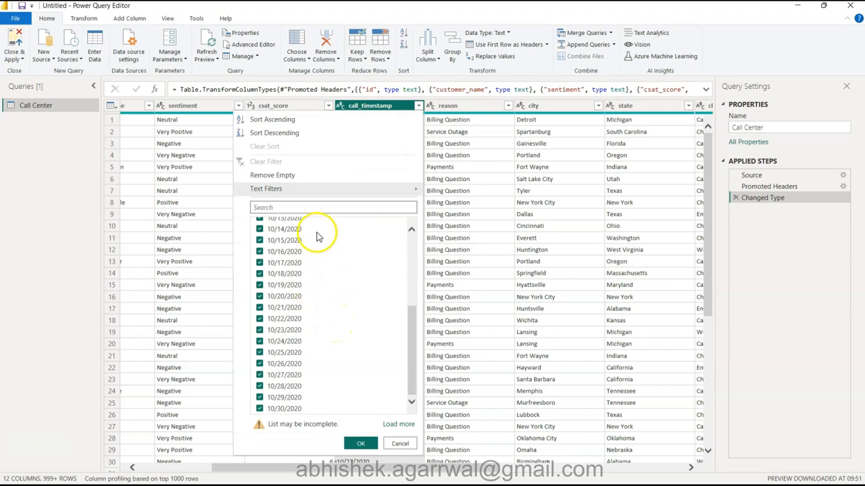
pyautogui.click(454, 248)
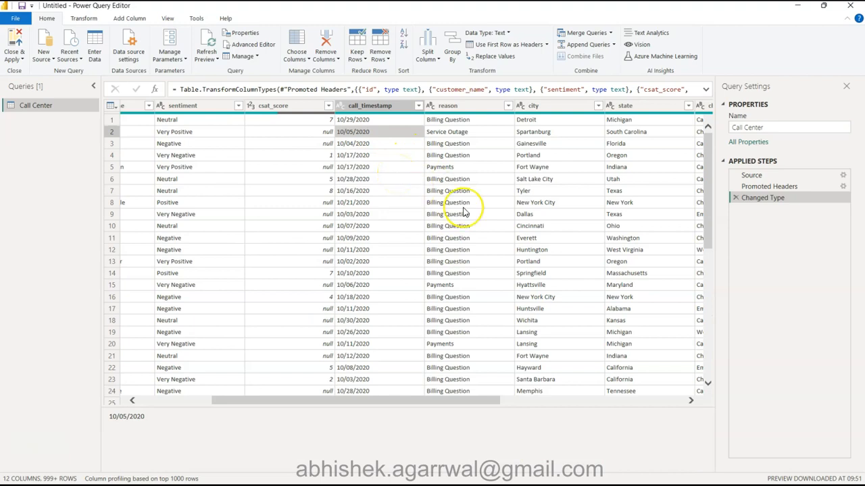
# - Change the call_timestamp column's data type to Date, replacing the current type conversion
pyautogui.hscroll(5, 460, 209)
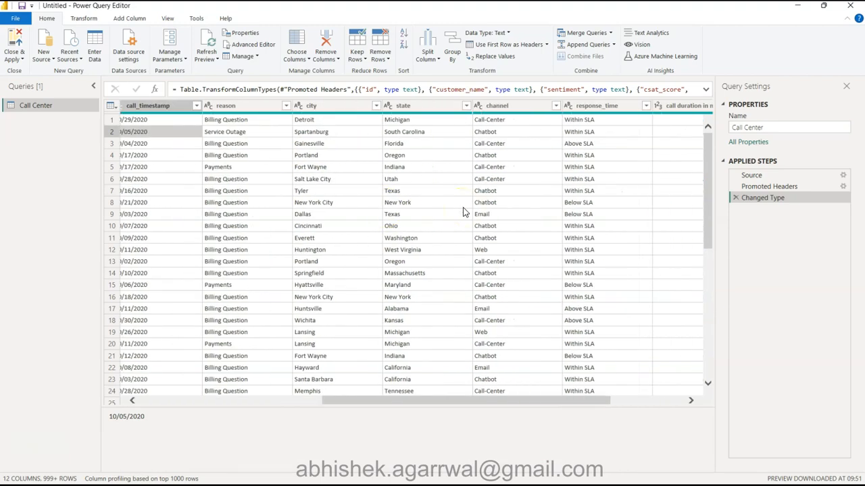
pyautogui.hscroll(-3, 463, 212)
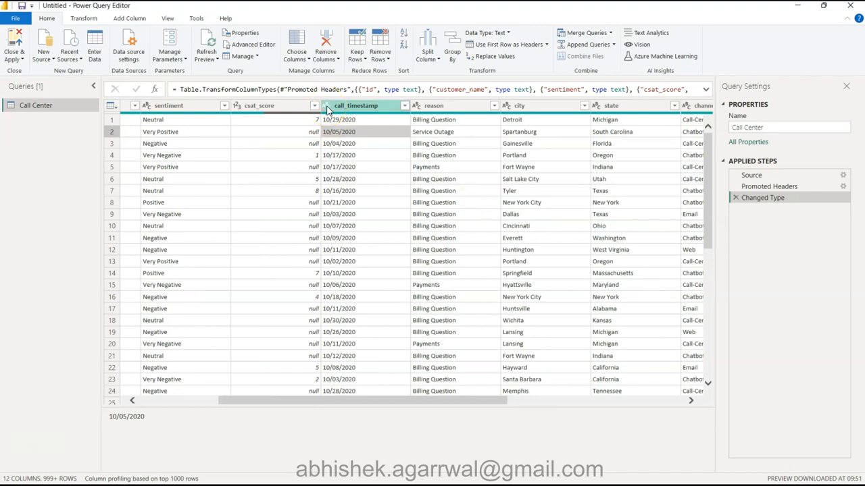
pyautogui.click(328, 108)
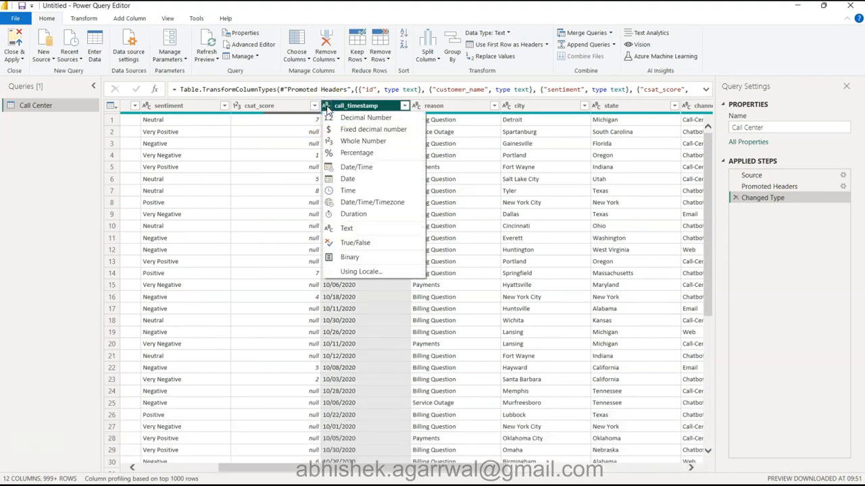
pyautogui.click(345, 179)
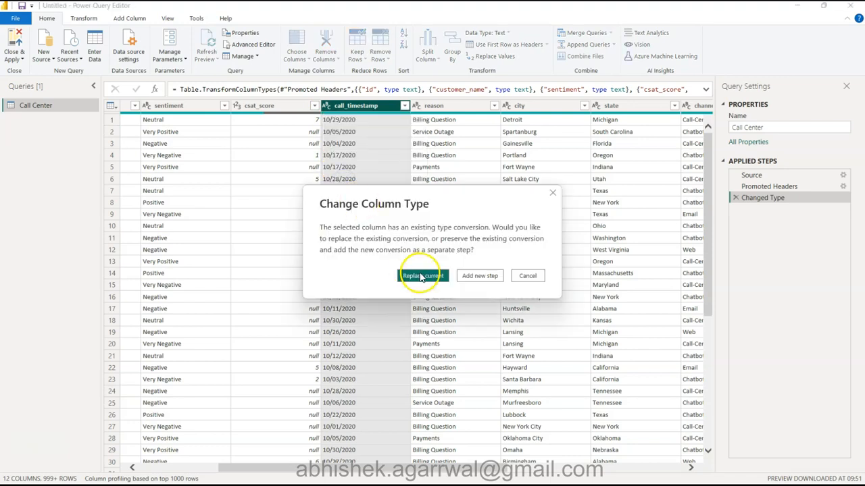
pyautogui.click(424, 277)
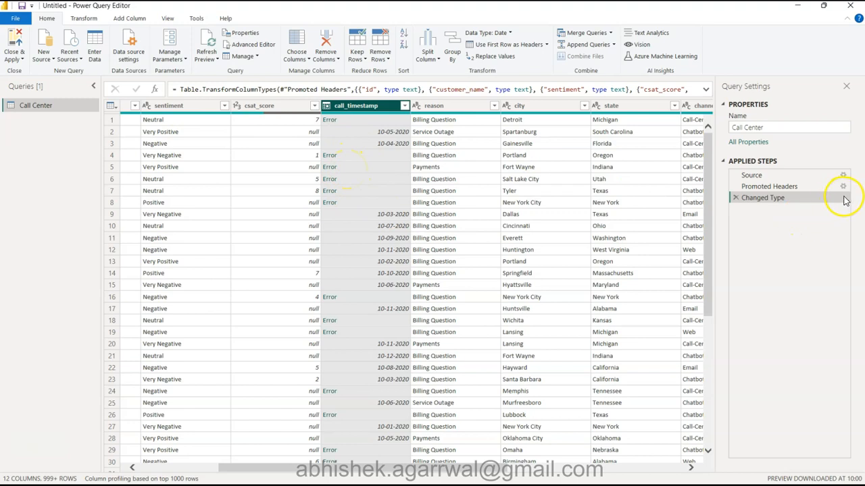
# - Delete the Changed Type step from the Call Center query and look over the original call_timestamp values
pyautogui.click(736, 198)
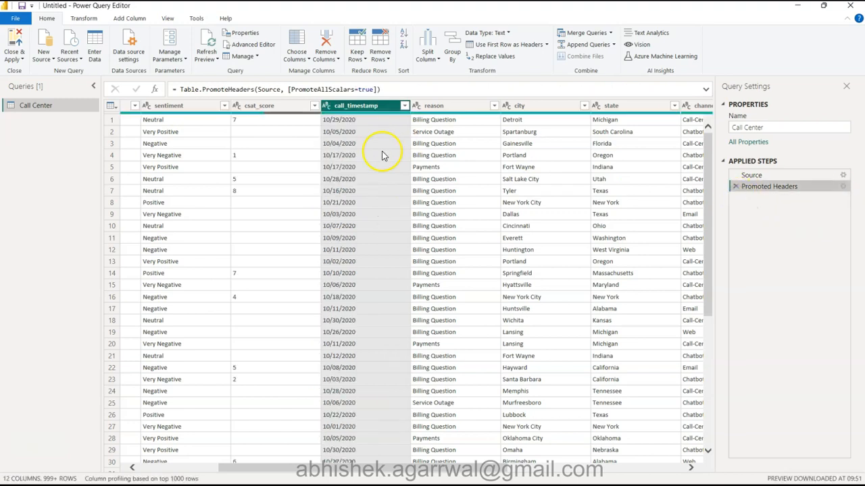
pyautogui.click(327, 105)
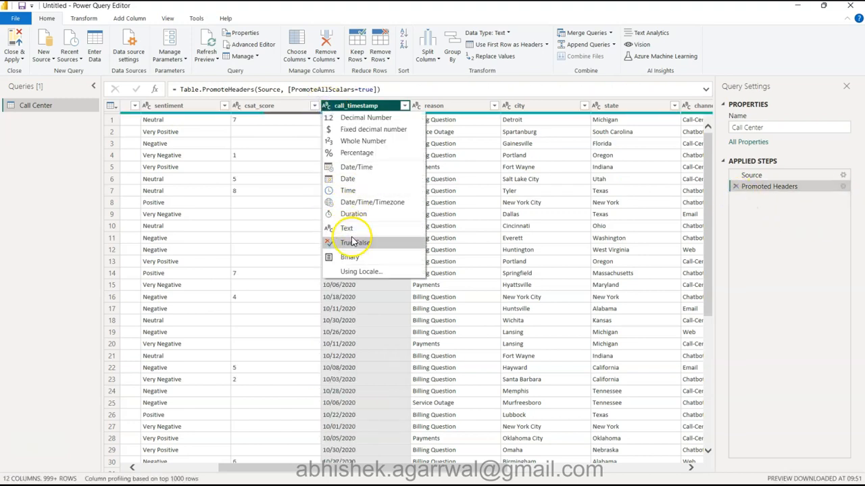
pyautogui.click(339, 368)
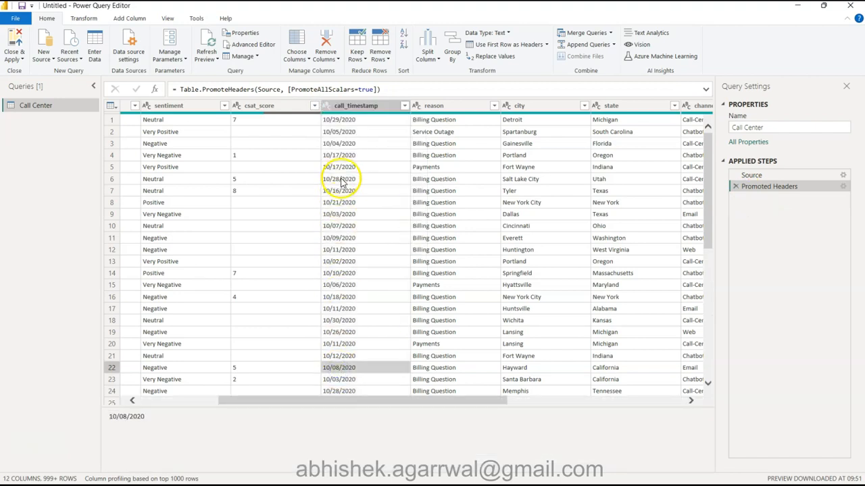
pyautogui.scroll(-3, 336, 310)
pyautogui.scroll(3, 333, 312)
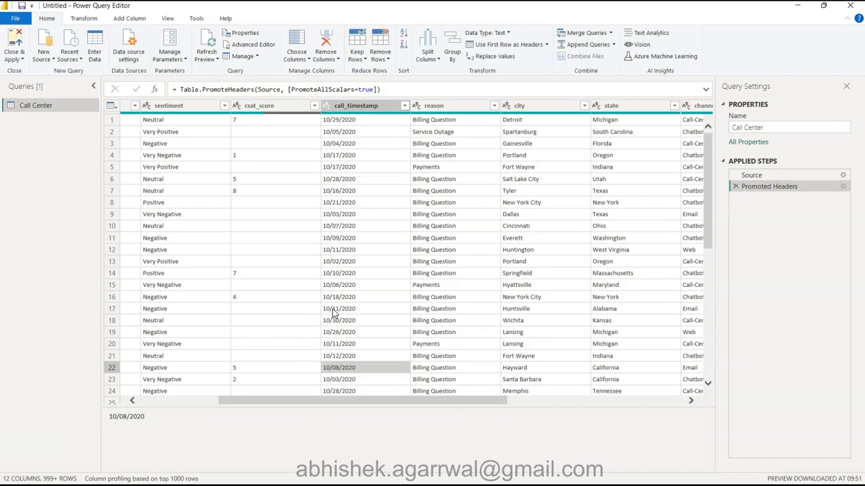
# - Start a locale-based type change for the call_timestamp column and set its data type to Date
pyautogui.click(327, 105)
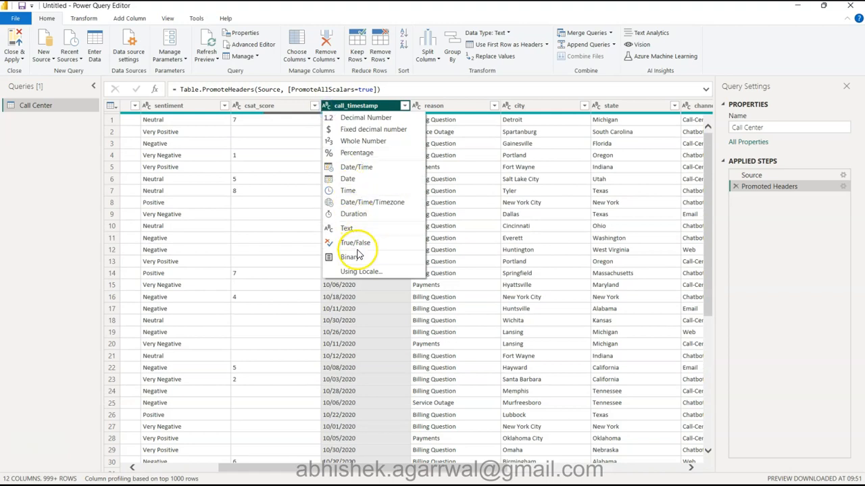
pyautogui.click(360, 271)
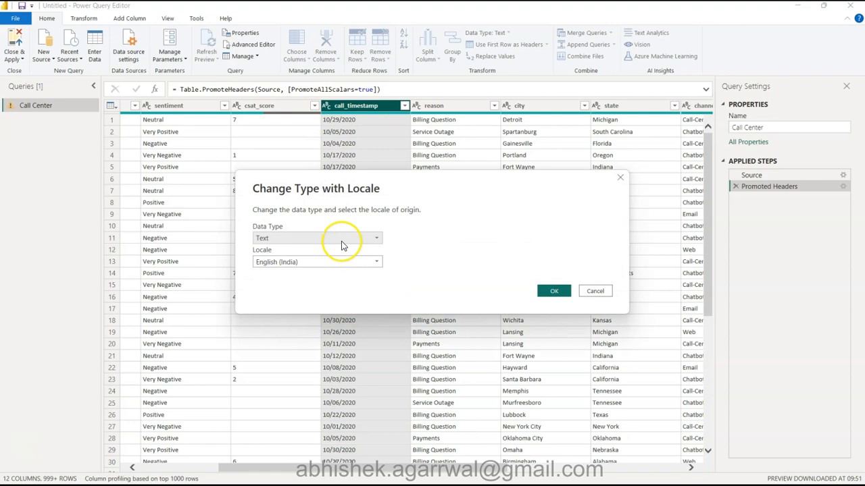
pyautogui.click(341, 238)
pyautogui.click(331, 305)
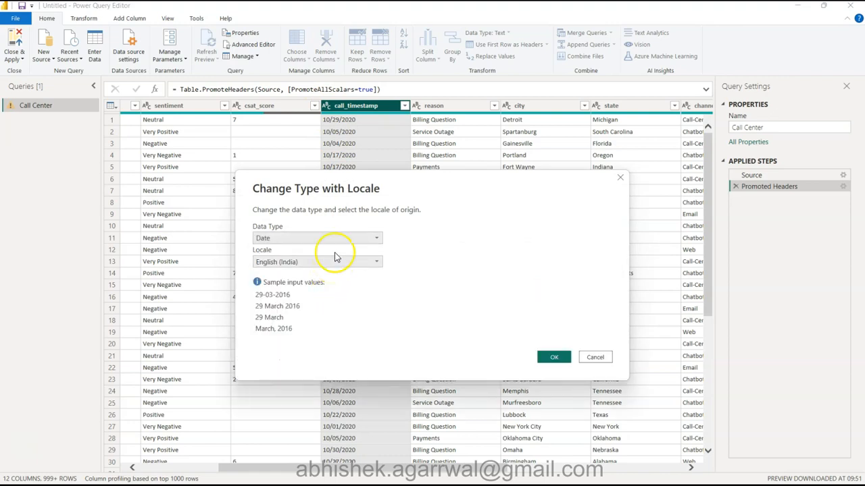
pyautogui.moveTo(381, 196); pyautogui.dragTo(562, 164)
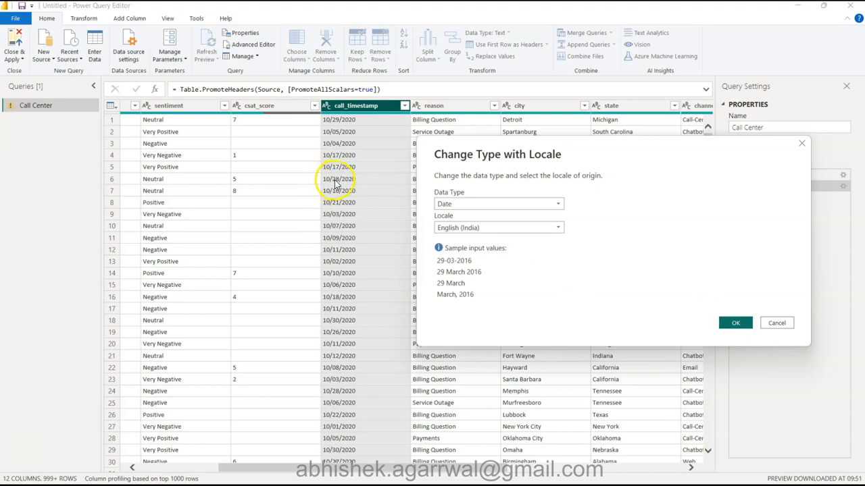
pyautogui.click(735, 323)
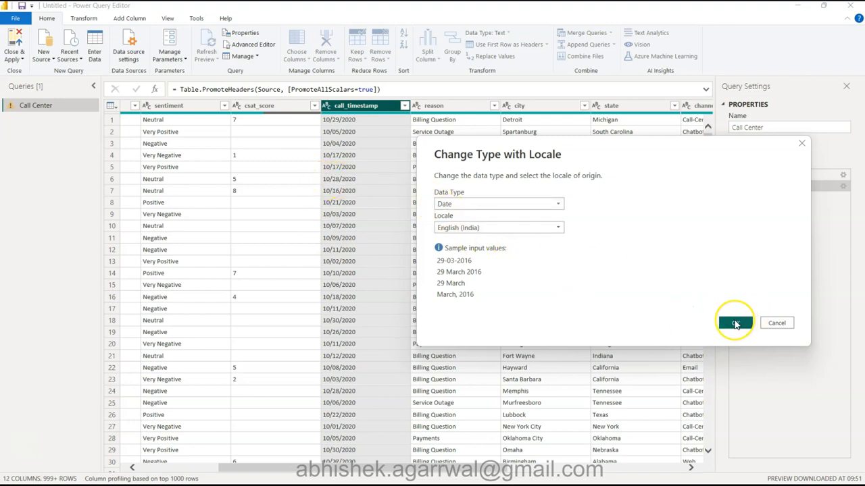
# - Set the locale of origin to English (United States) and apply the call_timestamp type change
pyautogui.click(545, 227)
pyautogui.scroll(-10, 529, 330)
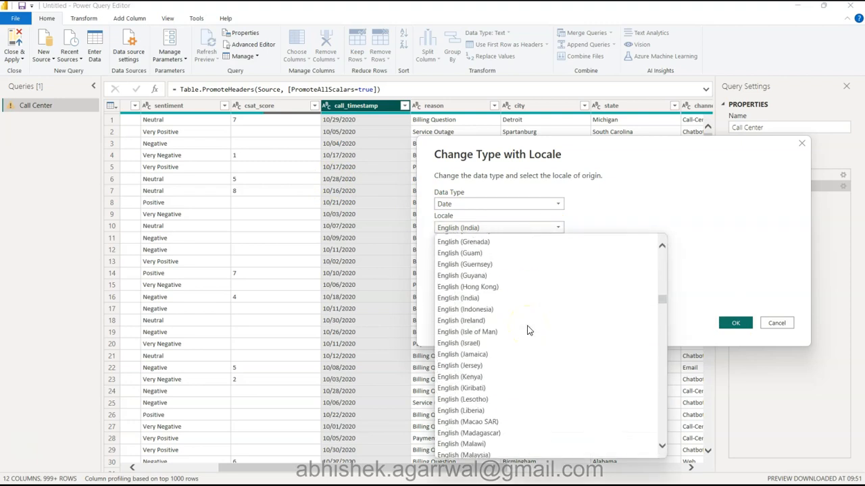
pyautogui.scroll(-7, 529, 330)
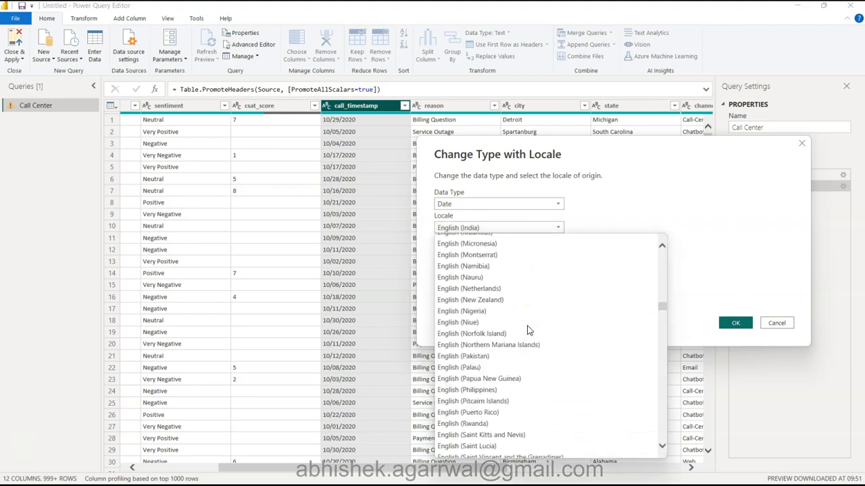
pyautogui.scroll(-4, 529, 330)
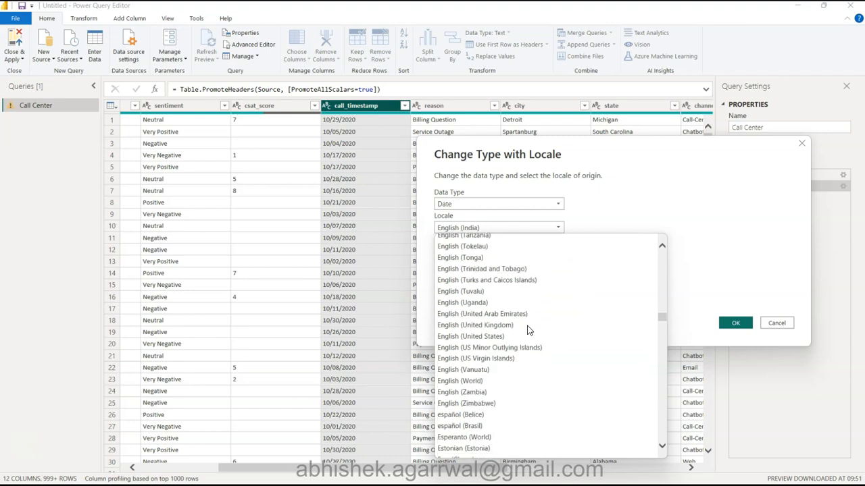
pyautogui.click(515, 336)
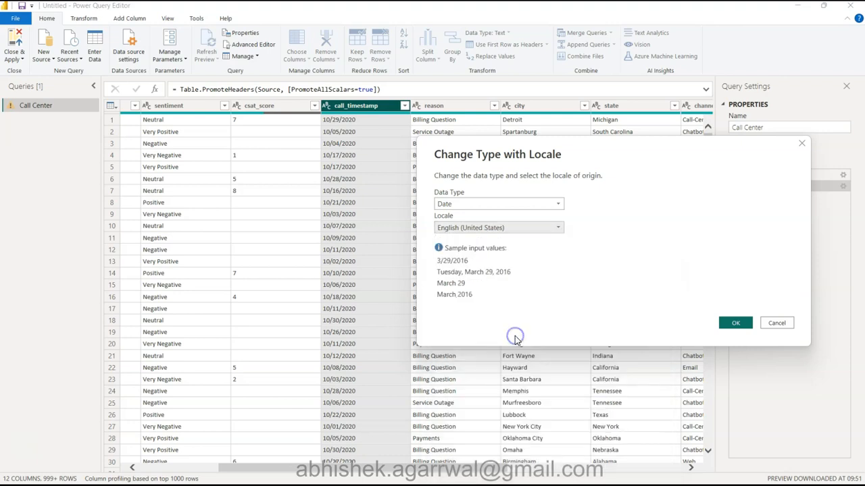
pyautogui.click(736, 323)
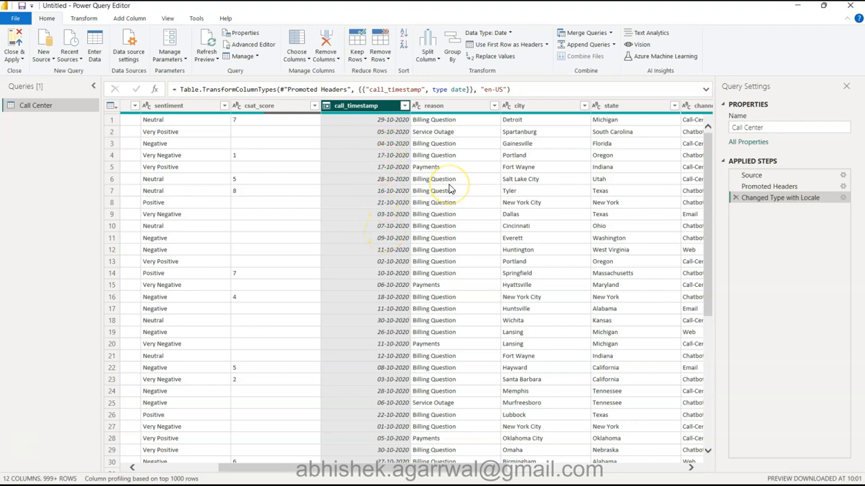
# - Change the data type of the call duration in minutes column to Whole Number
pyautogui.hscroll(5, 451, 189)
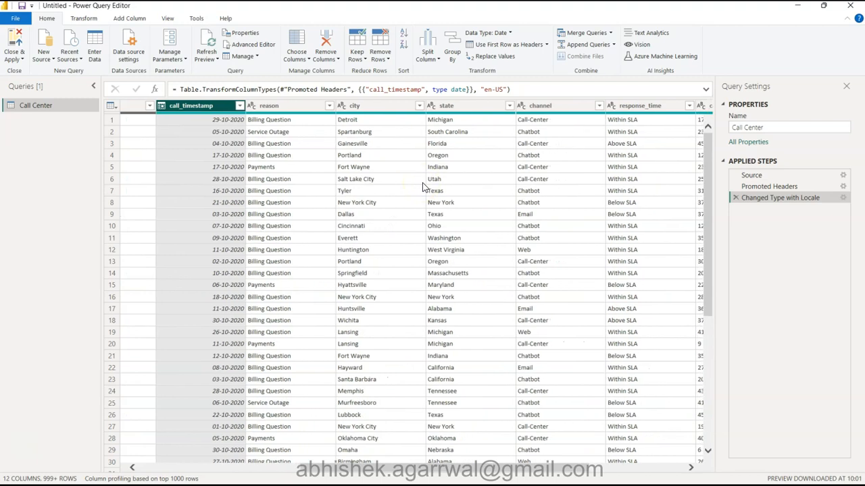
pyautogui.hscroll(4, 423, 186)
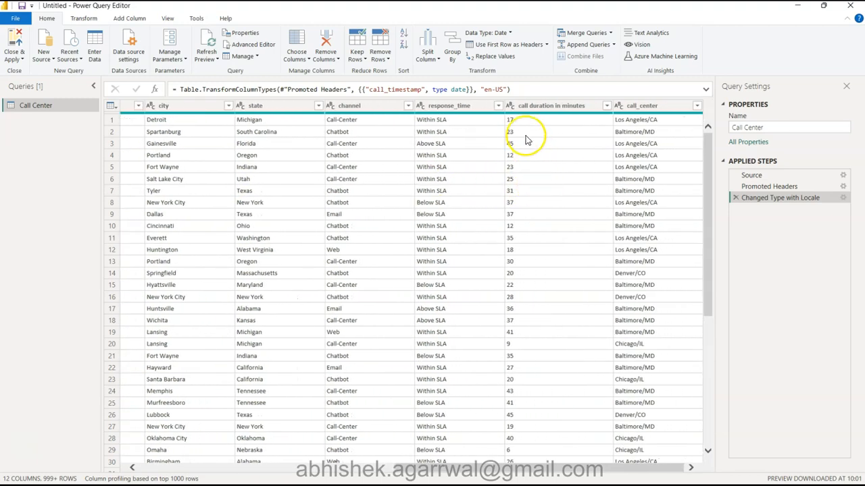
pyautogui.click(513, 108)
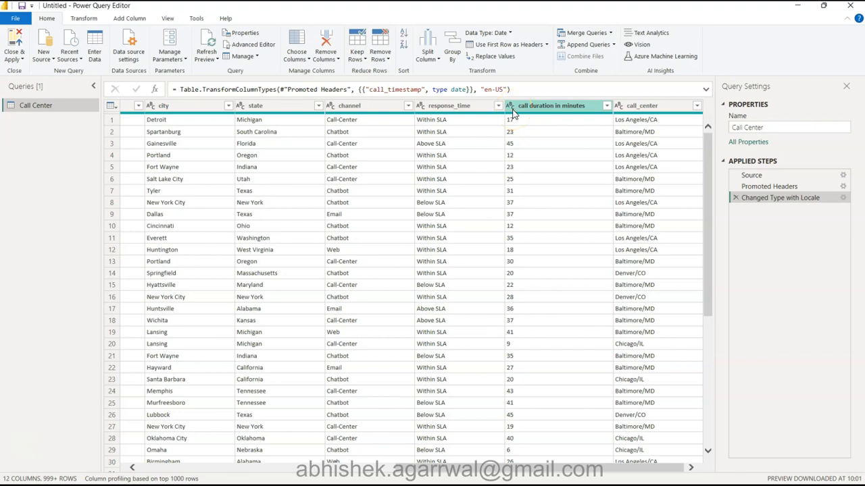
pyautogui.click(510, 107)
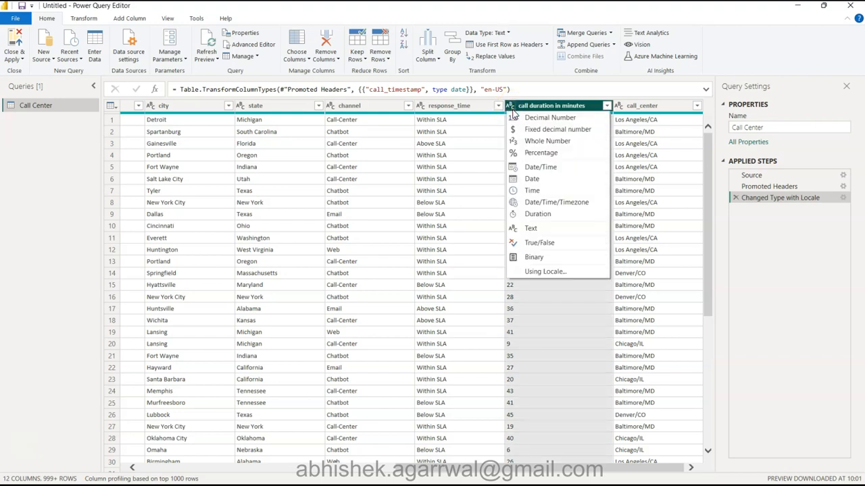
pyautogui.click(531, 141)
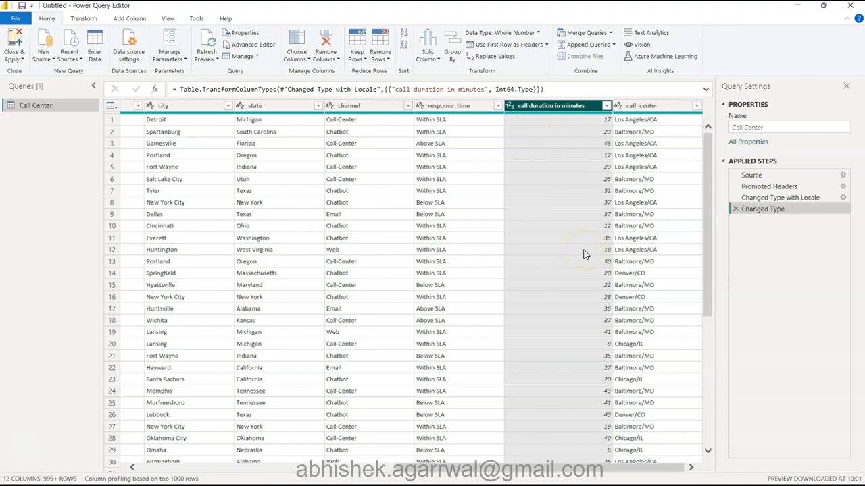
# - Close the query editor with its changes applied and expand the Call Center table's fields in the report
pyautogui.hscroll(-8, 585, 254)
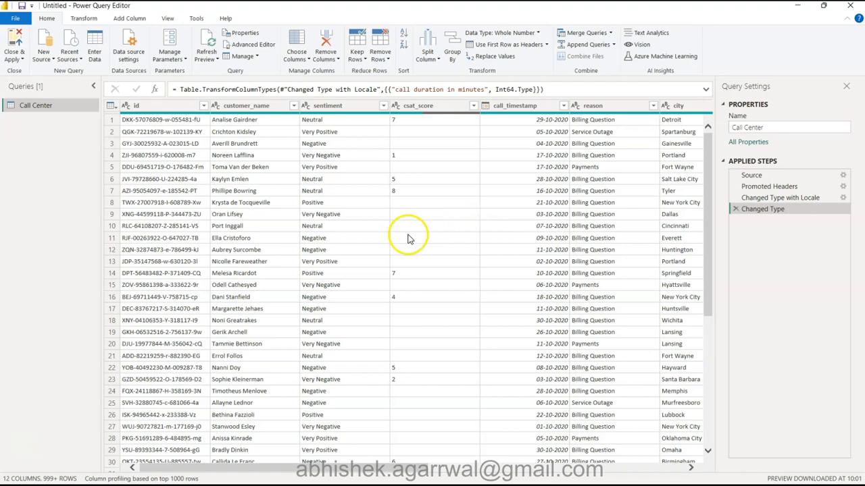
pyautogui.click(26, 58)
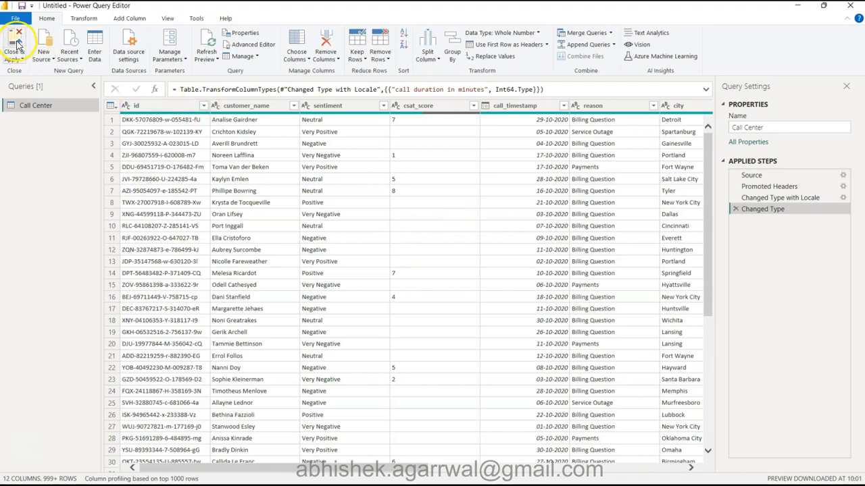
pyautogui.click(19, 44)
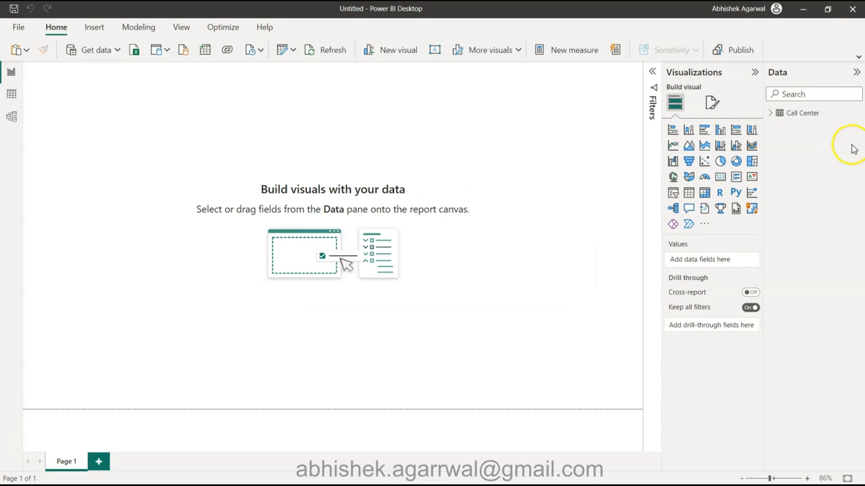
pyautogui.click(772, 114)
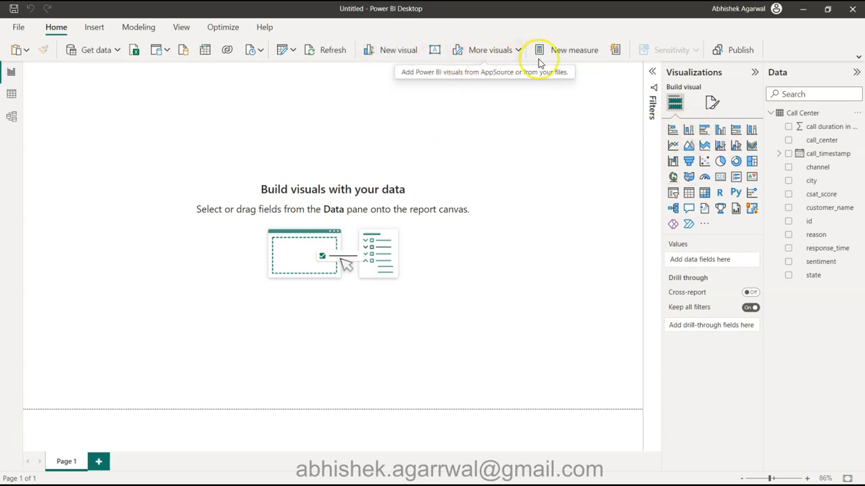
# - Insert a text box reading "CALL CENTER OVERVIEW DASHBOARD" and set its text to font size 36
pyautogui.click(858, 59)
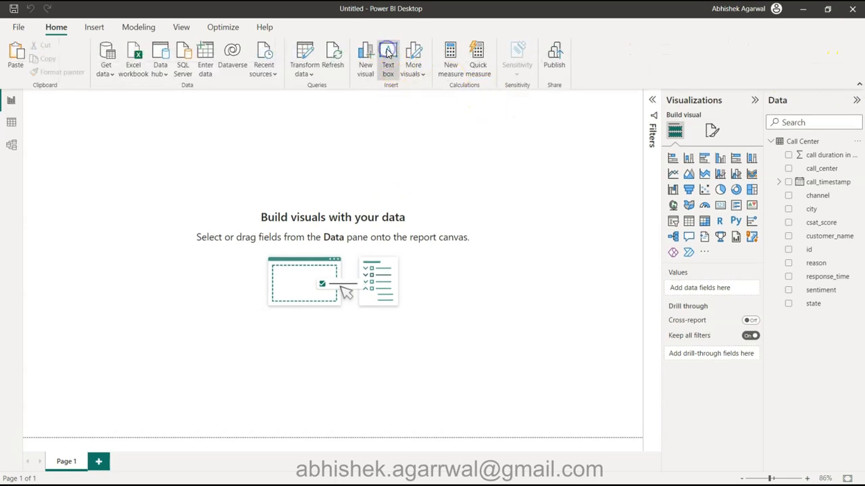
pyautogui.click(388, 53)
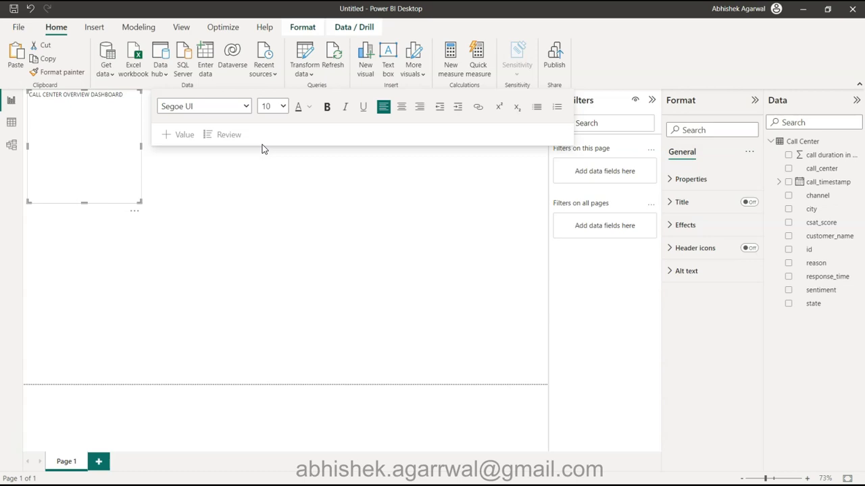
pyautogui.hotkey('ctrl', 'a')
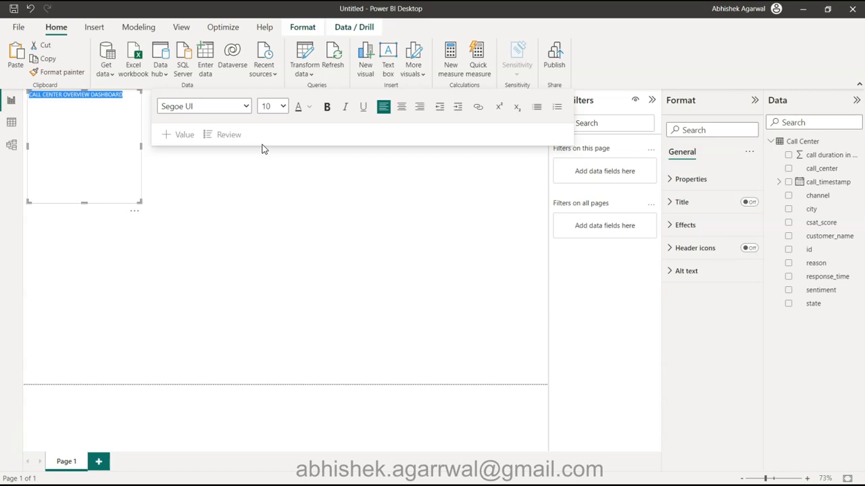
pyautogui.click(283, 108)
pyautogui.click(274, 269)
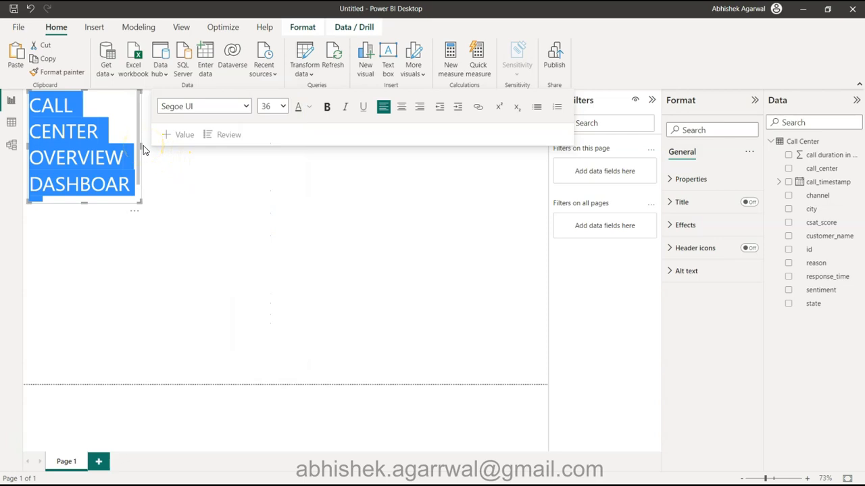
# - Resize the title text box to a short strip that fits the heading on one line, slightly below the page's upper edge
pyautogui.moveTo(141, 146); pyautogui.dragTo(427, 140)
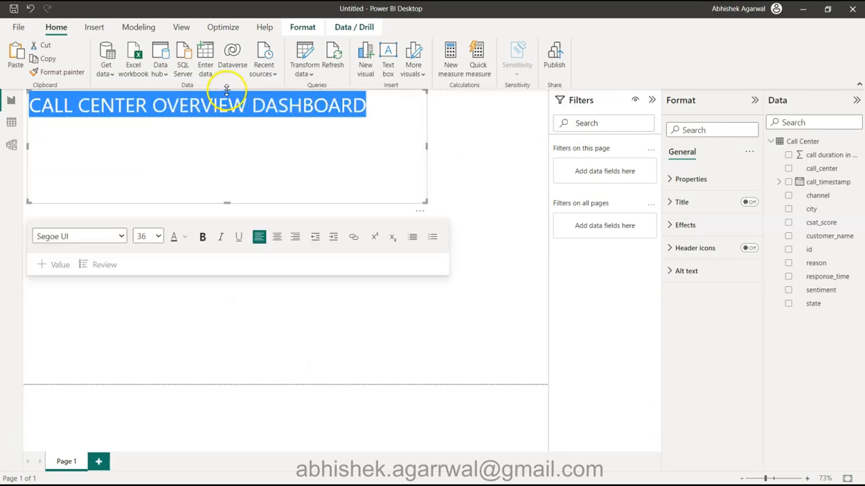
pyautogui.moveTo(227, 90); pyautogui.dragTo(227, 99)
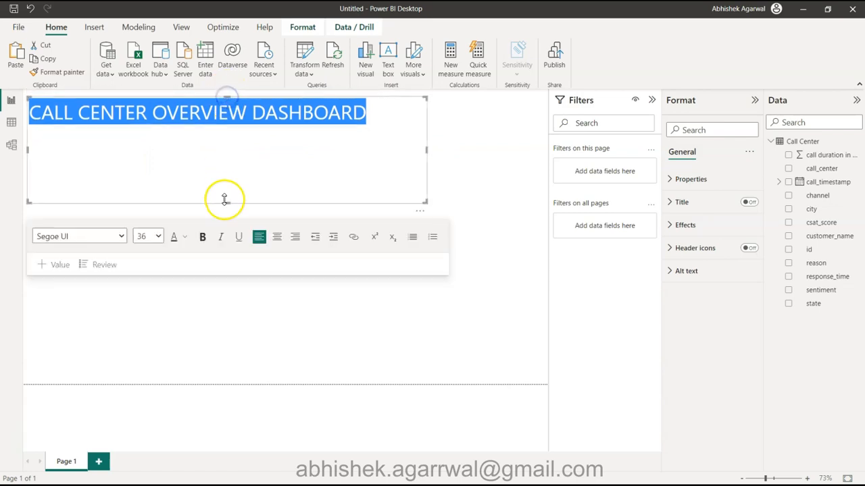
pyautogui.moveTo(225, 201); pyautogui.dragTo(245, 129)
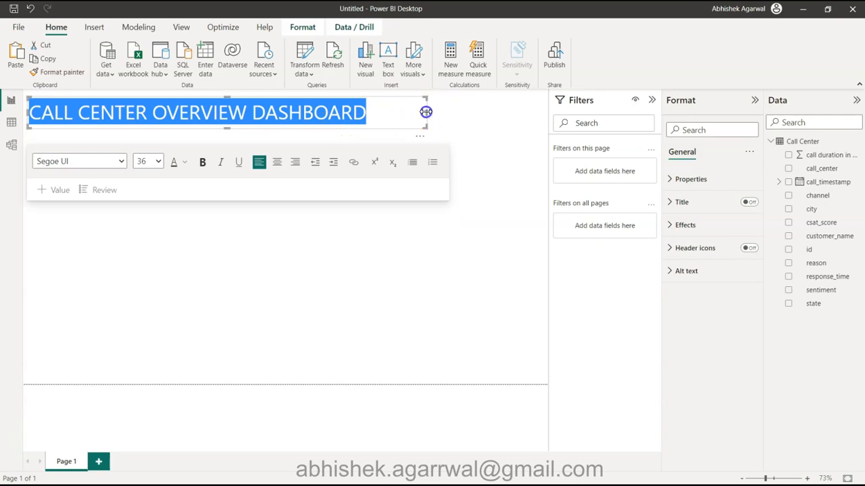
pyautogui.moveTo(424, 112); pyautogui.dragTo(377, 119)
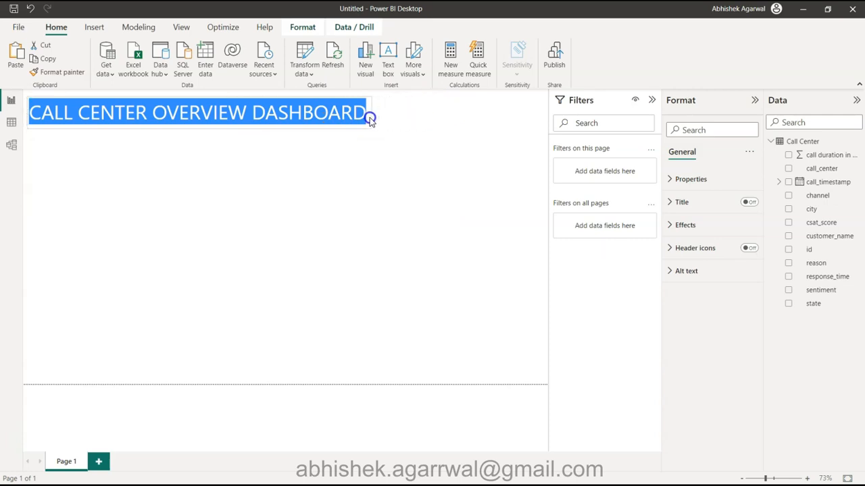
pyautogui.moveTo(370, 119); pyautogui.dragTo(370, 120)
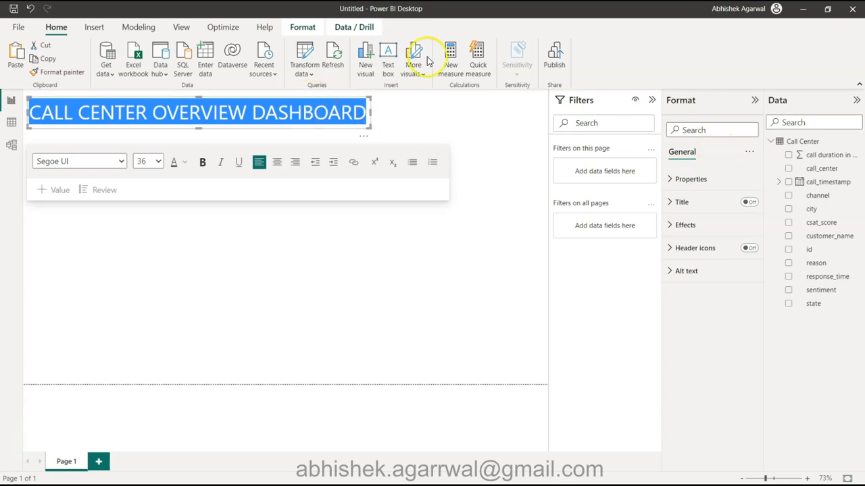
# - Change the dashboard title's font to DIN and reduce the text box height to fit the text
pyautogui.click(123, 162)
pyautogui.click(85, 316)
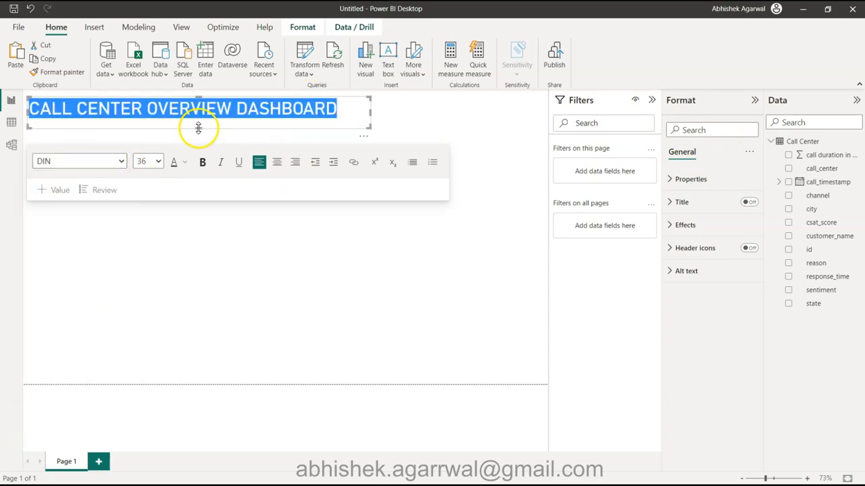
pyautogui.moveTo(198, 128); pyautogui.dragTo(207, 120)
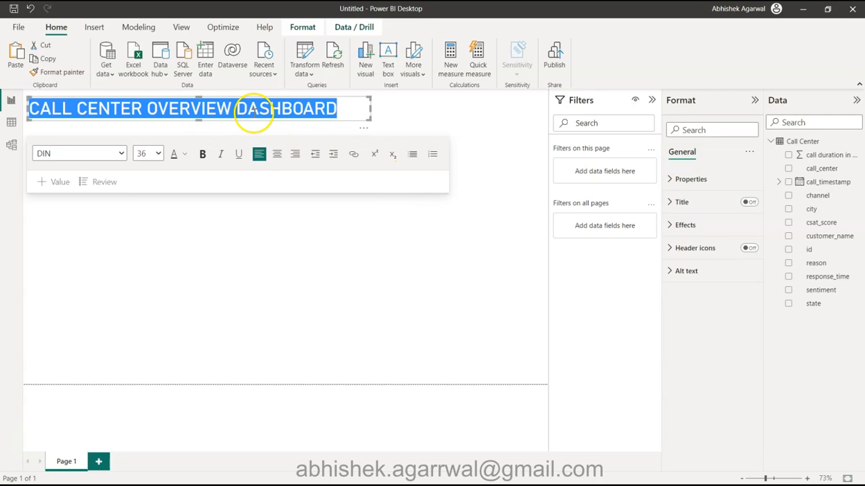
# - Give the dashboard title's text box a light grey background with 50% transparency
pyautogui.click(698, 228)
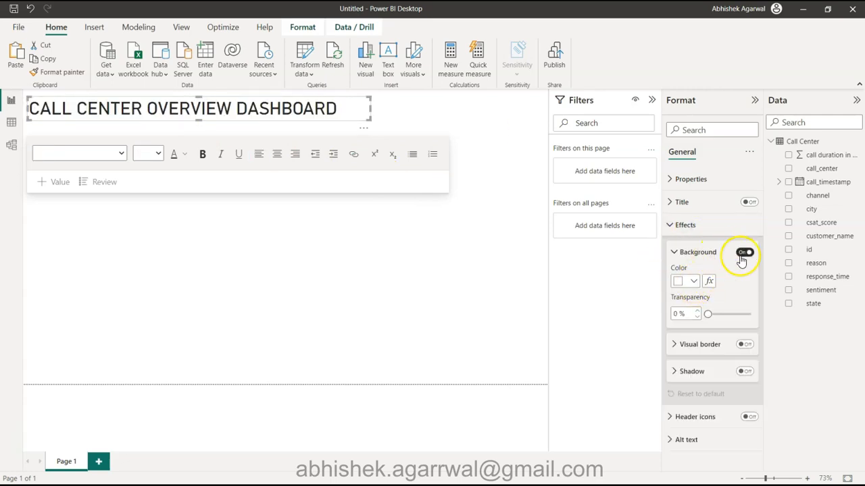
pyautogui.click(743, 252)
pyautogui.click(744, 253)
pyautogui.click(693, 282)
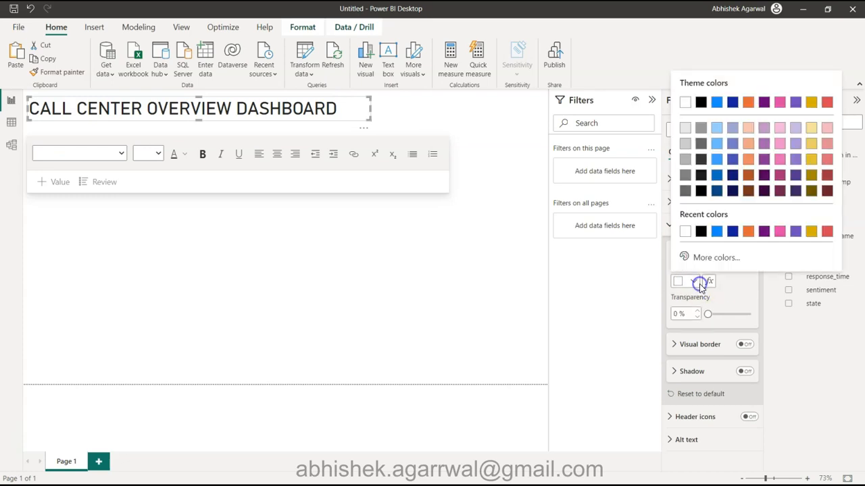
pyautogui.click(685, 128)
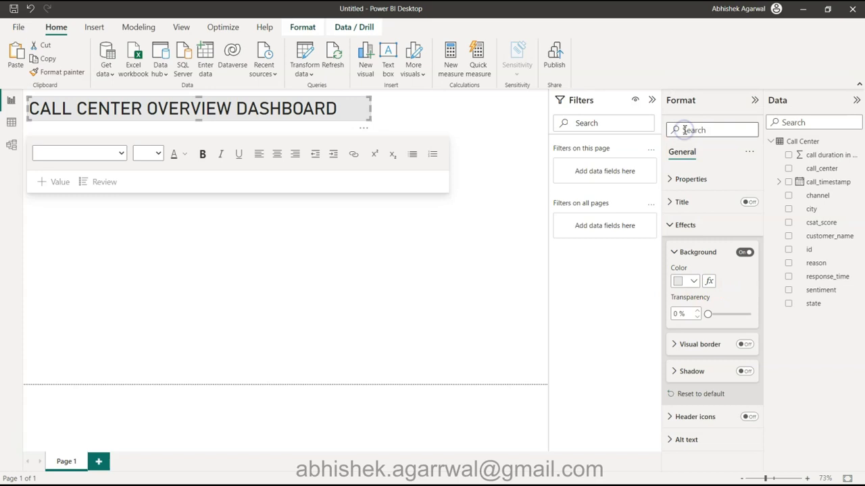
pyautogui.click(679, 315)
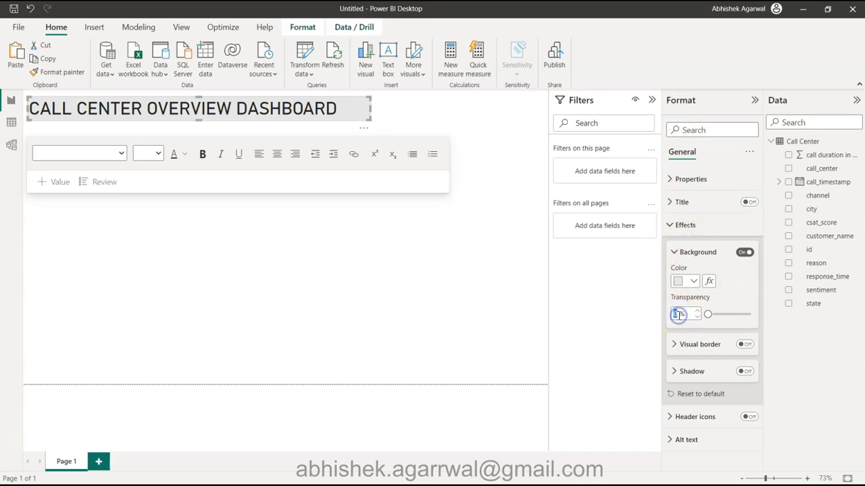
pyautogui.write('50')
pyautogui.press('Return')
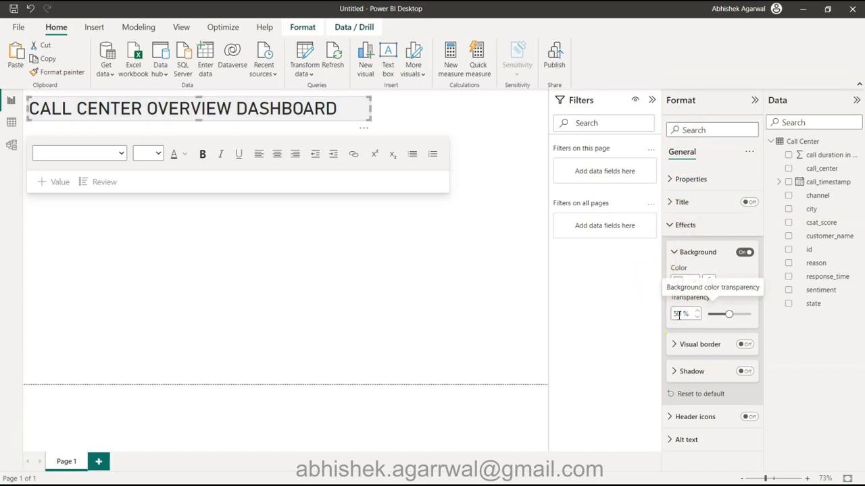
pyautogui.click(407, 282)
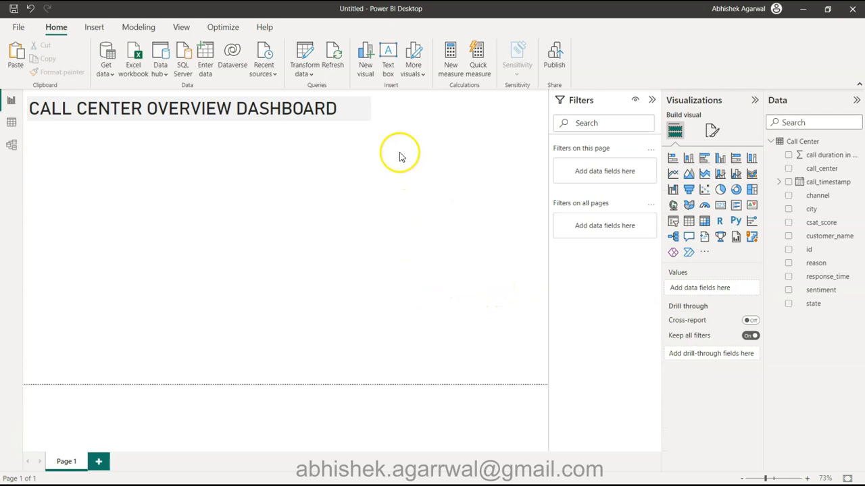
# - Narrow the title text box so it ends just after the heading, and collapse the Filters pane
pyautogui.click(365, 115)
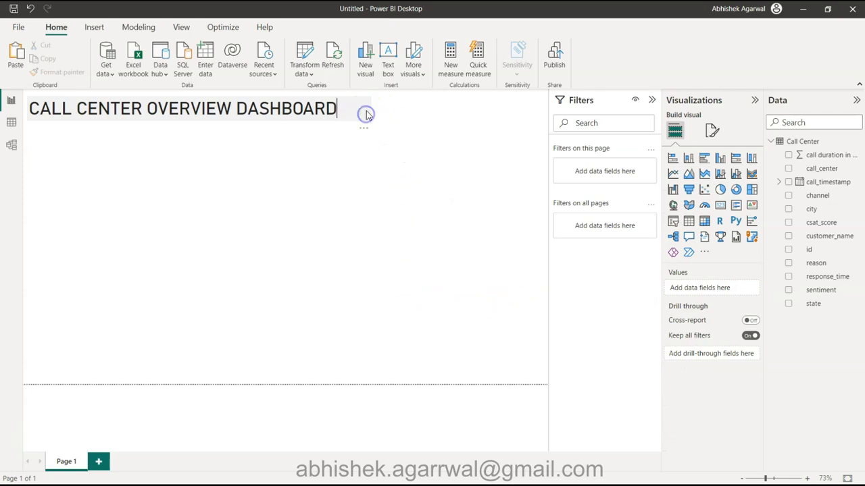
pyautogui.moveTo(365, 110); pyautogui.dragTo(346, 110)
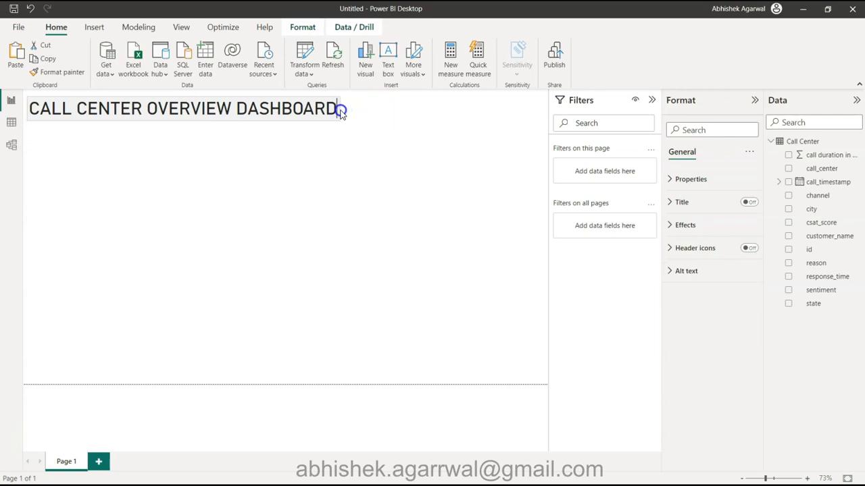
pyautogui.click(373, 118)
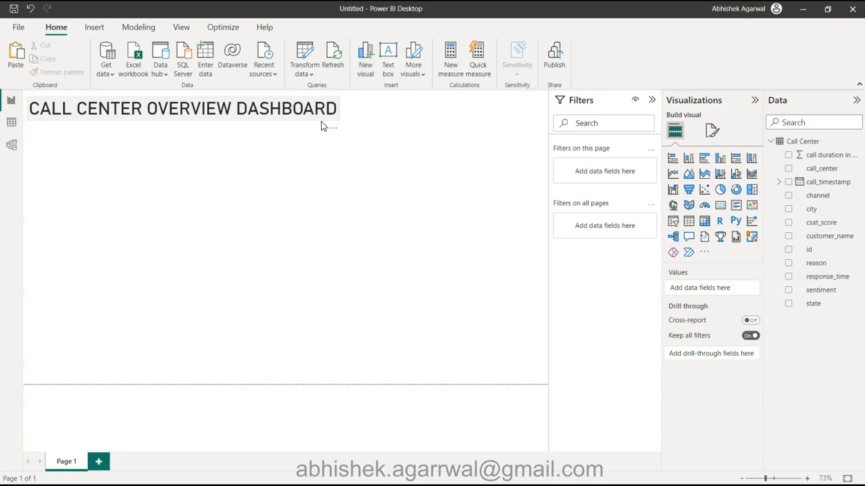
pyautogui.click(300, 155)
pyautogui.click(378, 122)
pyautogui.click(652, 100)
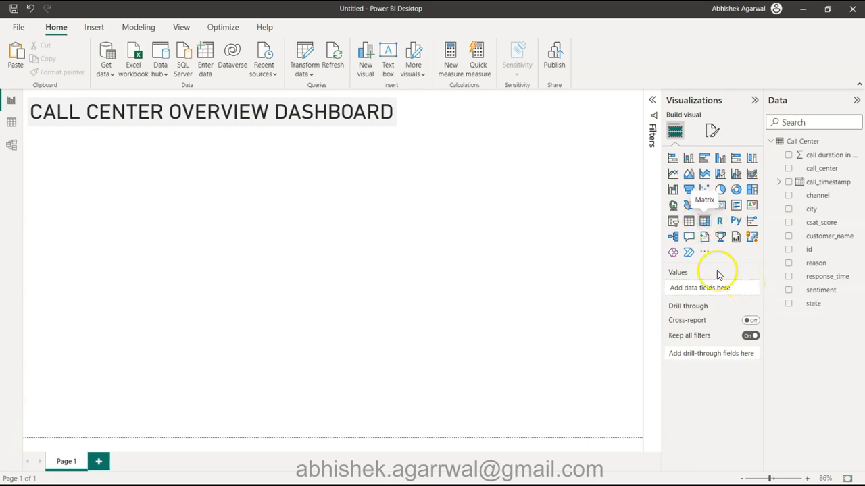
# - Insert a card visual below the dashboard title, reduce its width, and show the count of id in it
pyautogui.click(720, 205)
pyautogui.moveTo(396, 216); pyautogui.dragTo(148, 230)
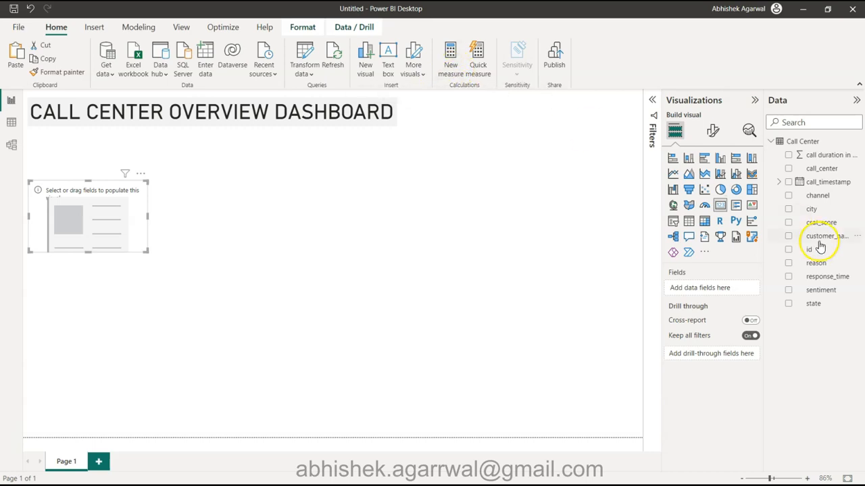
pyautogui.moveTo(833, 251); pyautogui.dragTo(718, 286)
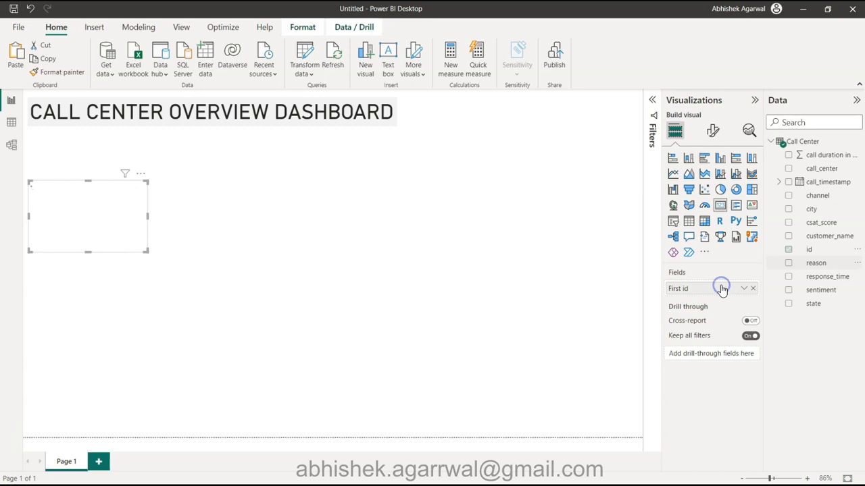
pyautogui.click(744, 289)
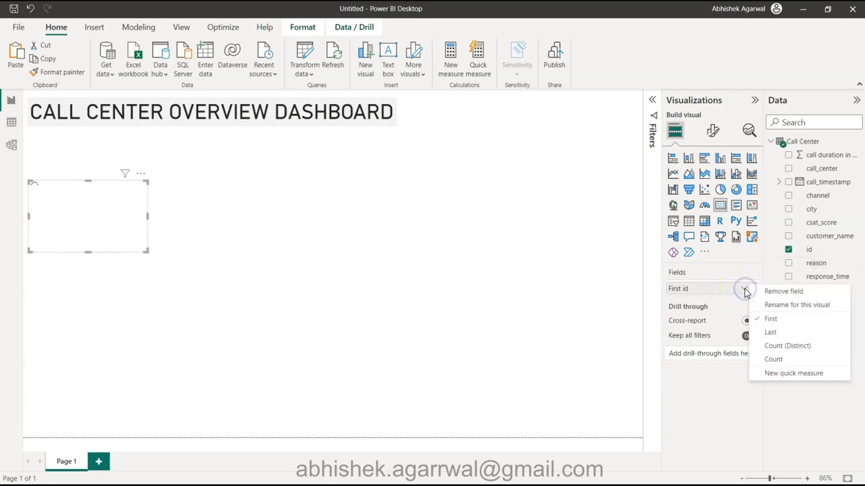
pyautogui.click(784, 359)
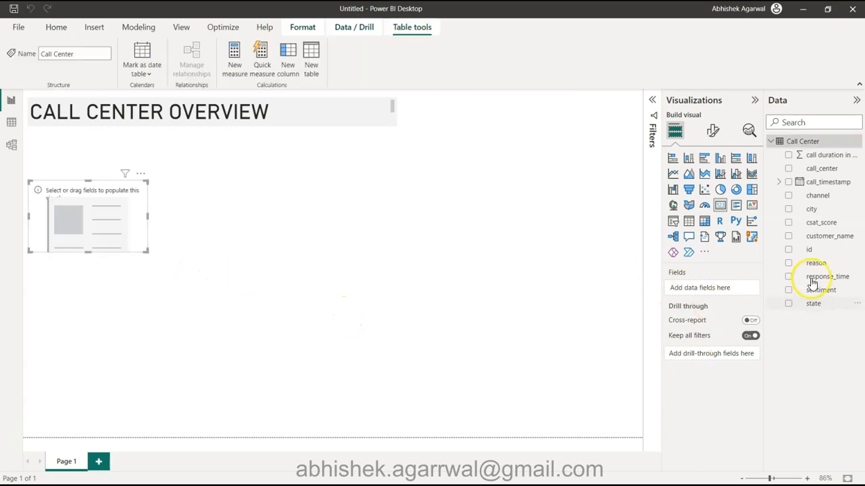
# - Try the id field aggregated as Count in the emptied card, and remove the field again
pyautogui.moveTo(818, 251); pyautogui.dragTo(702, 289)
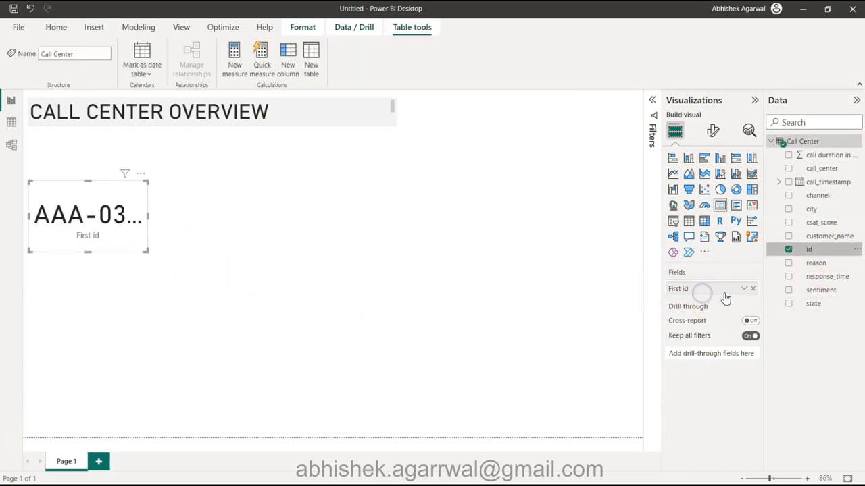
pyautogui.click(746, 289)
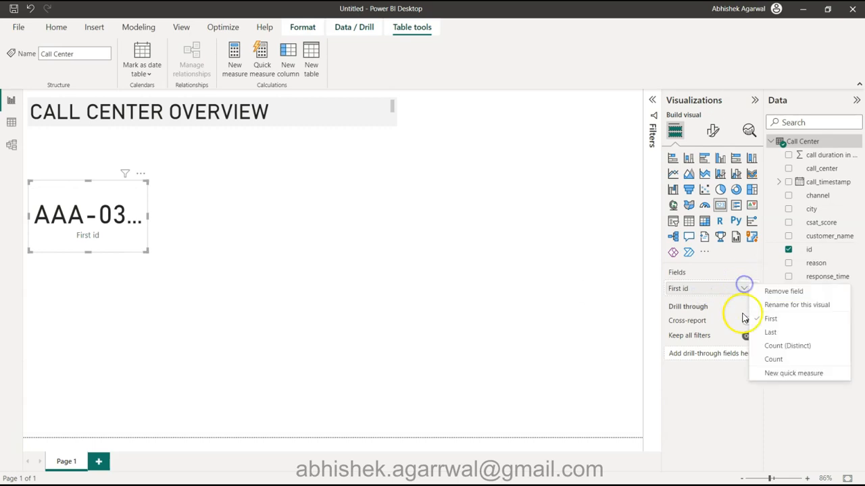
pyautogui.click(773, 361)
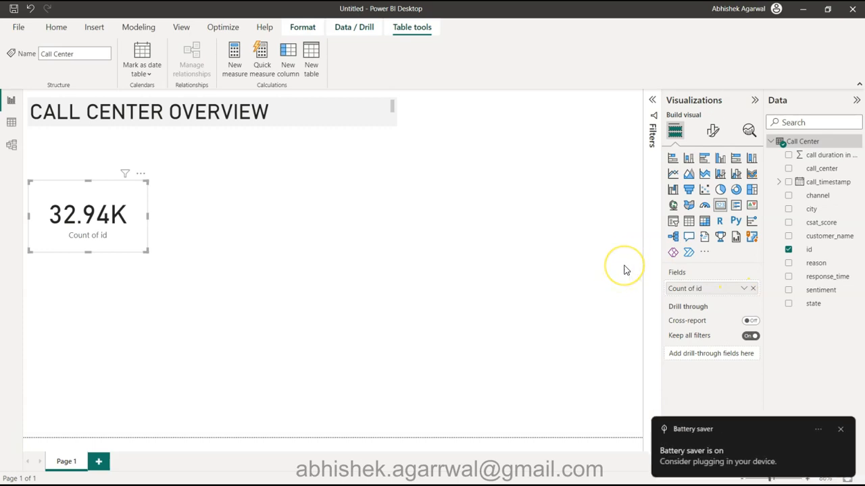
pyautogui.click(840, 429)
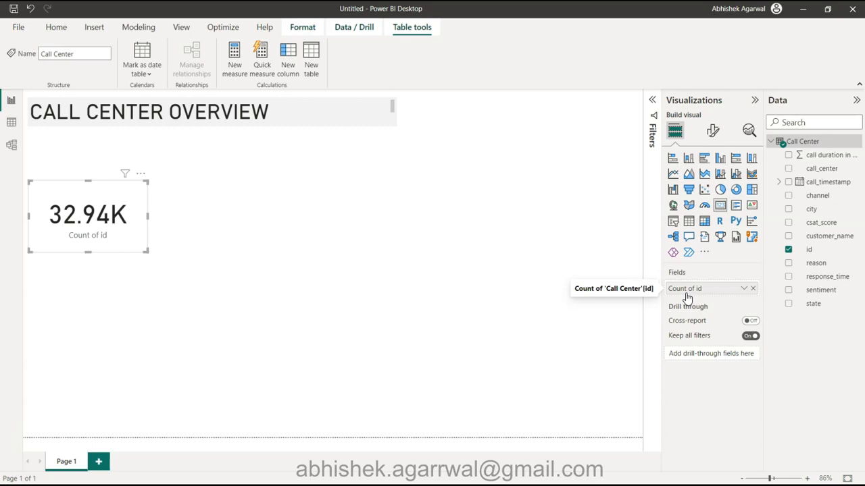
pyautogui.click(753, 289)
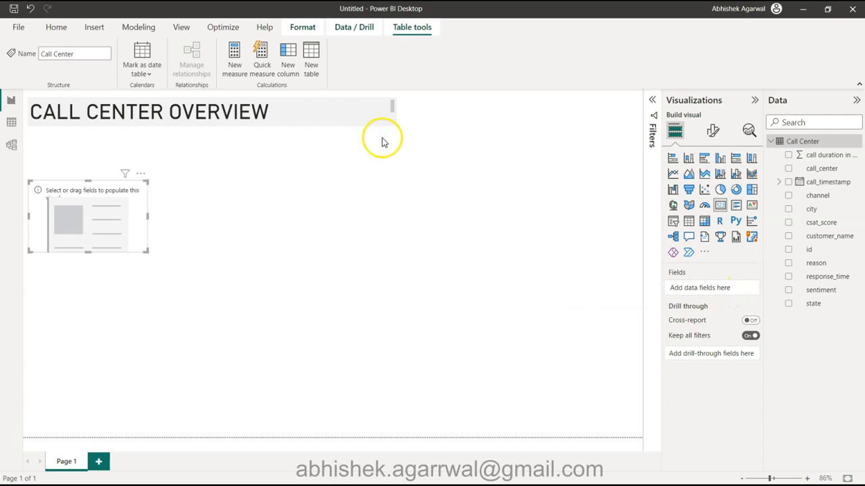
# - Create the measure Total Calls = COUNT('Call Center'[id]) and show it in the card
pyautogui.click(56, 27)
pyautogui.click(450, 65)
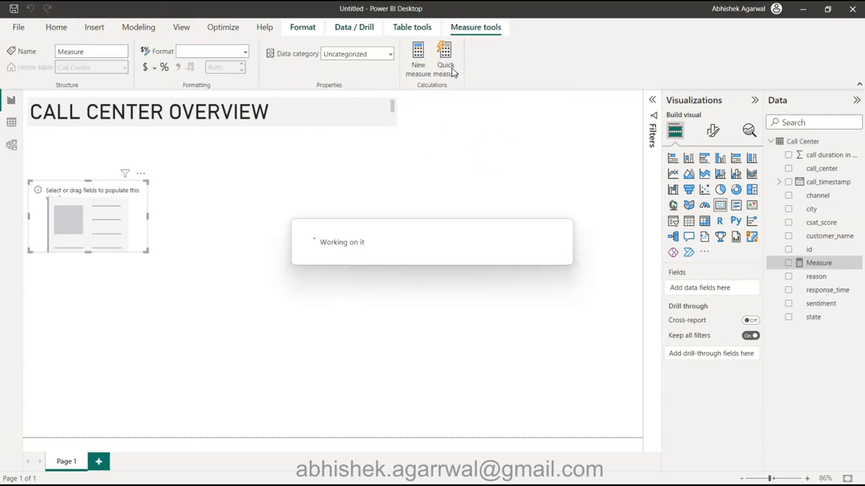
pyautogui.write('Totla Ca')
pyautogui.press('BackSpace')
pyautogui.press('BackSpace')
pyautogui.press('BackSpace')
pyautogui.press('BackSpace')
pyautogui.press('BackSpace')
pyautogui.press('BackSpace')
pyautogui.write('tal Ca')
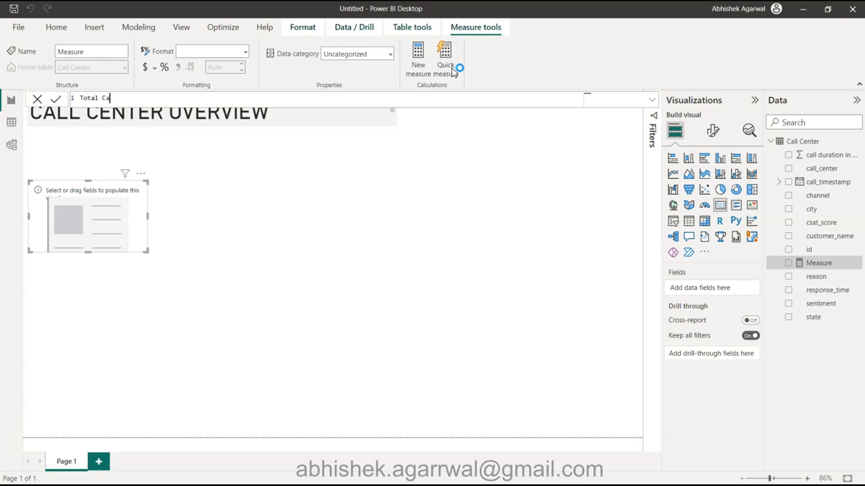
pyautogui.write('lls = coun')
pyautogui.press('Tab')
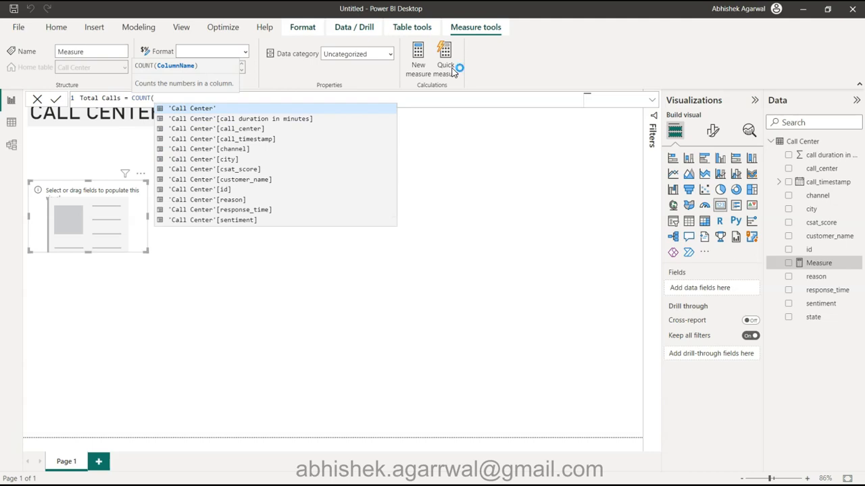
pyautogui.write('id')
pyautogui.press('Tab')
pyautogui.write(')')
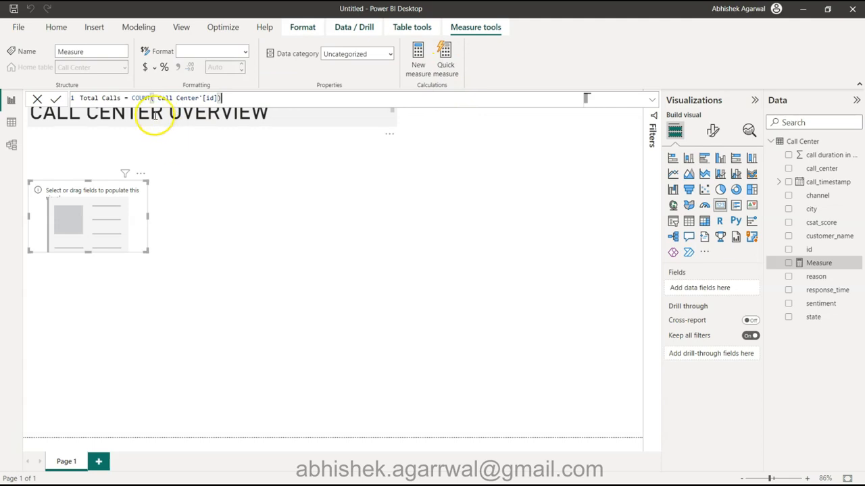
pyautogui.click(55, 100)
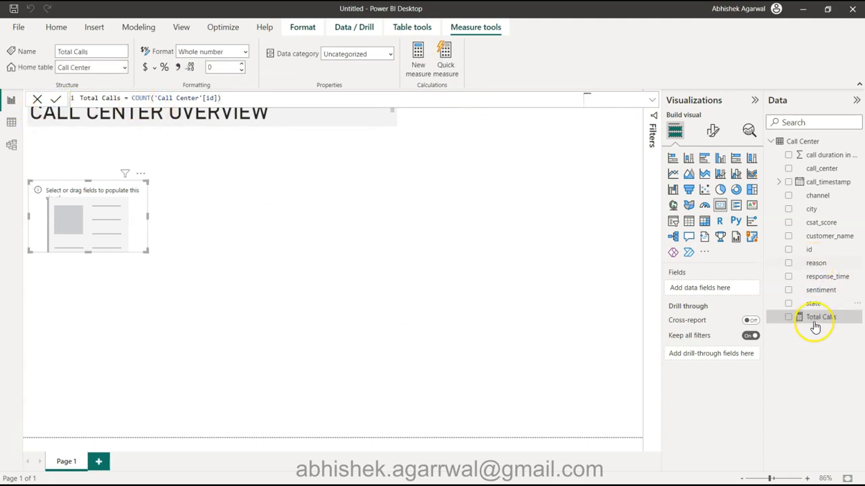
pyautogui.moveTo(818, 323); pyautogui.dragTo(720, 291)
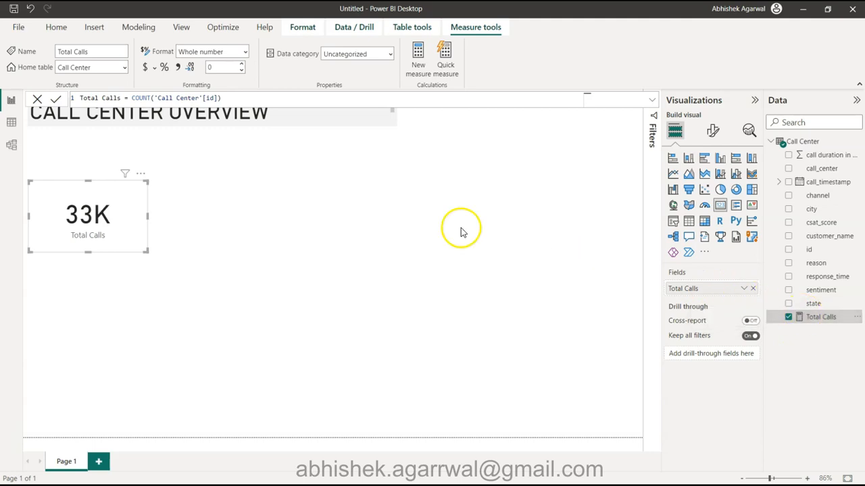
# - Try dividing the count in the Total Calls measure by 1000
pyautogui.doubleClick(132, 98)
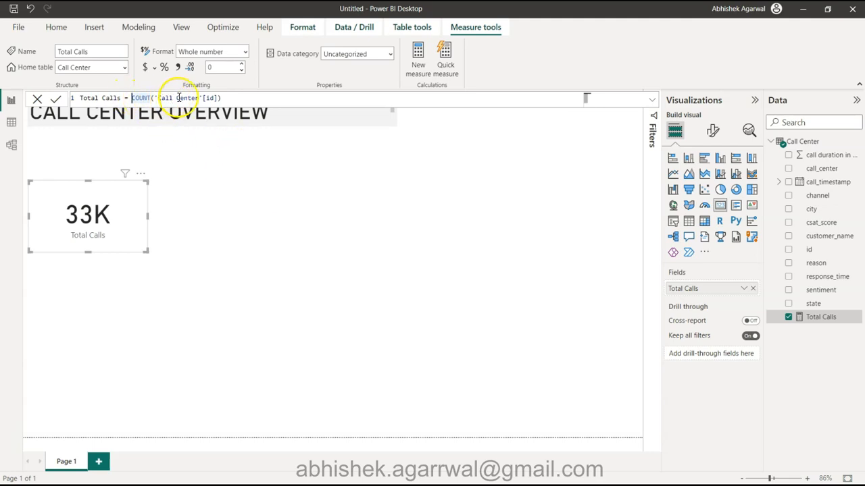
pyautogui.click(227, 98)
pyautogui.write('/1000')
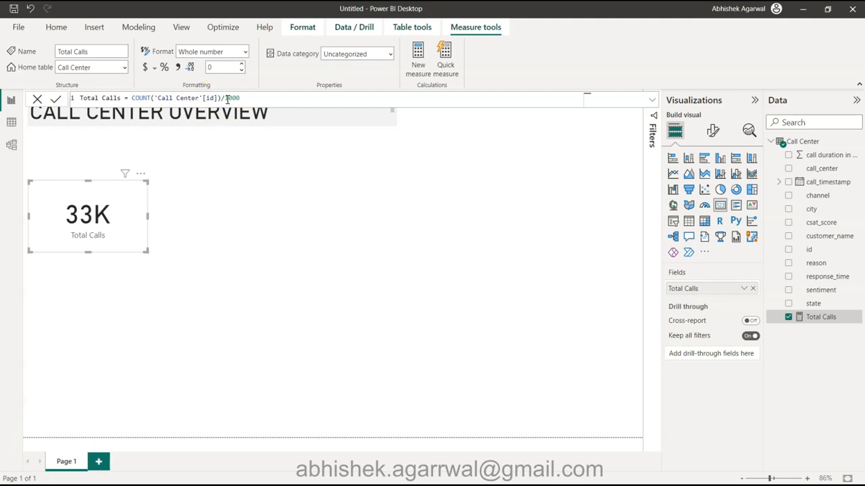
pyautogui.click(228, 202)
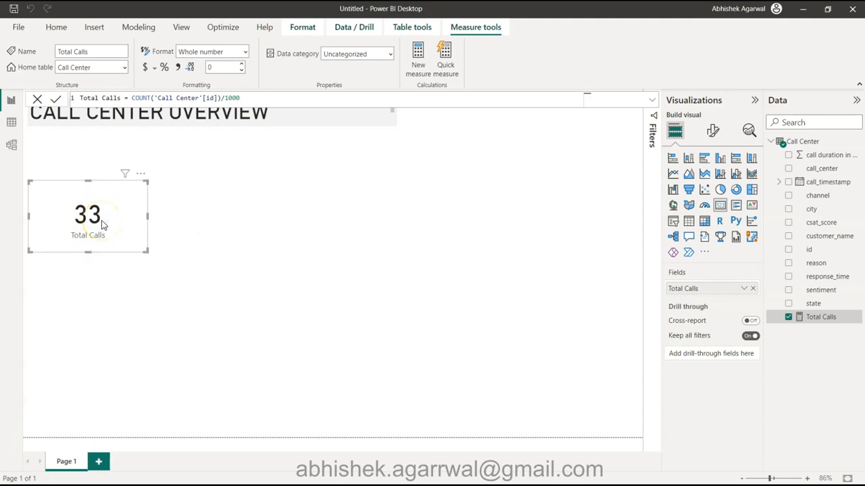
# - Remove the division by 1000 from the Total Calls measure and apply the formula
pyautogui.click(265, 103)
pyautogui.press('BackSpace')
pyautogui.press('BackSpace')
pyautogui.press('BackSpace')
pyautogui.press('BackSpace')
pyautogui.press('BackSpace')
pyautogui.click(56, 100)
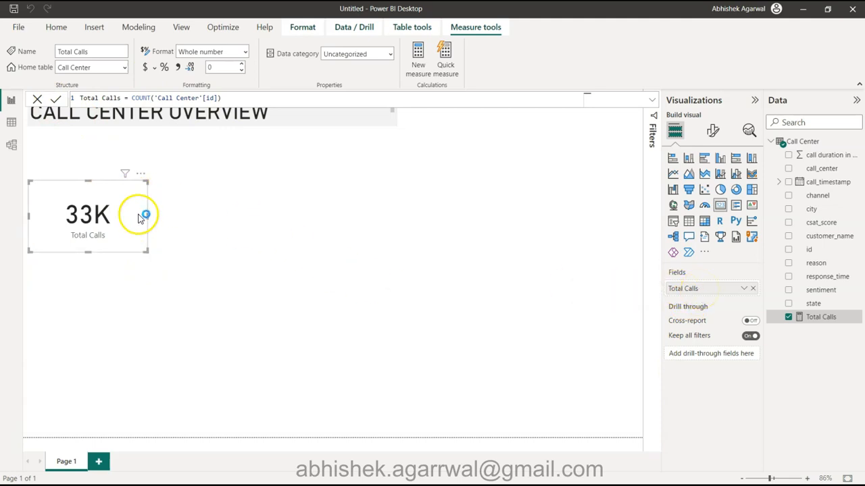
# - Shrink the Total Calls card and move it directly below the dashboard title, aligned with the title's left edge
pyautogui.moveTo(142, 249); pyautogui.dragTo(123, 236)
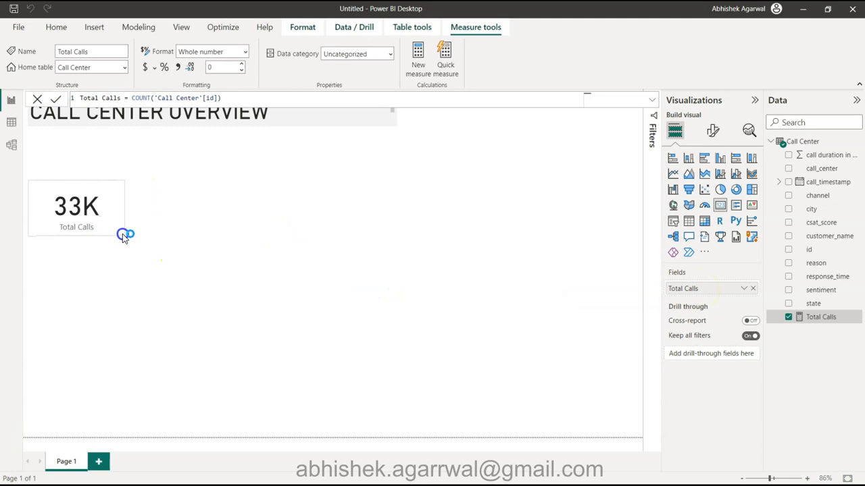
pyautogui.moveTo(97, 203); pyautogui.dragTo(88, 174)
pyautogui.moveTo(96, 164); pyautogui.dragTo(91, 162)
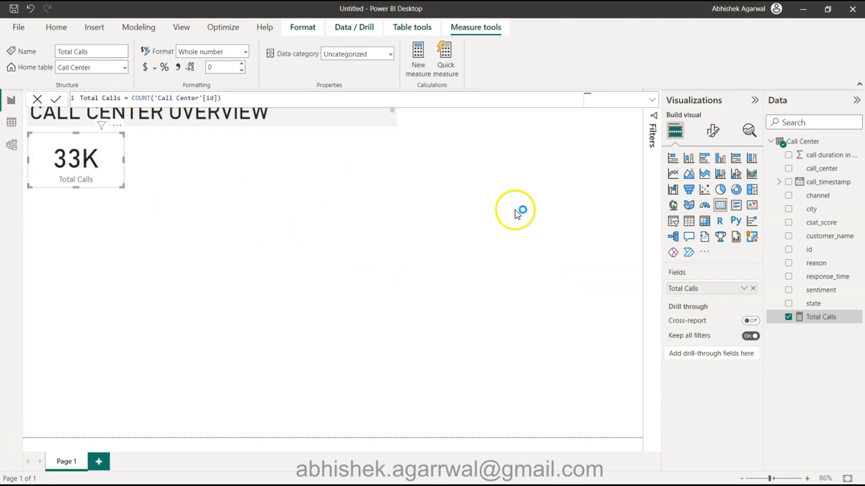
# - Turn off the card's category label and give the card the title "Total Incoming Calls"
pyautogui.click(713, 130)
pyautogui.click(748, 231)
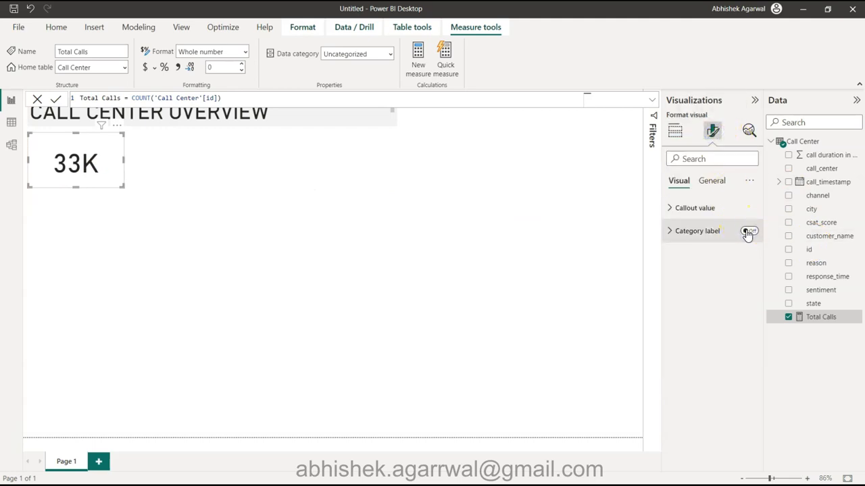
pyautogui.click(711, 180)
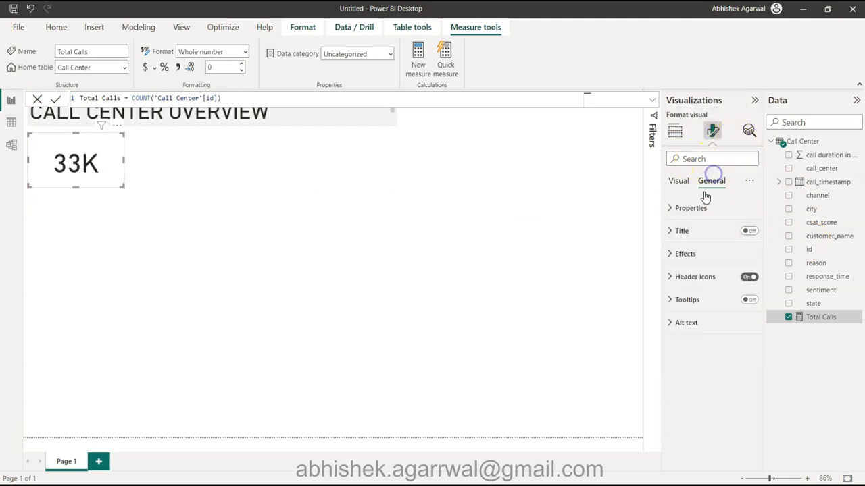
pyautogui.click(699, 230)
pyautogui.click(748, 232)
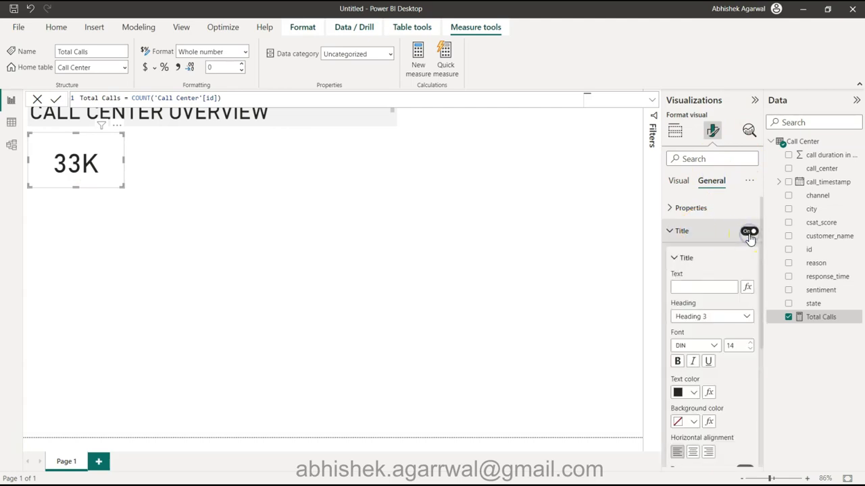
pyautogui.click(695, 287)
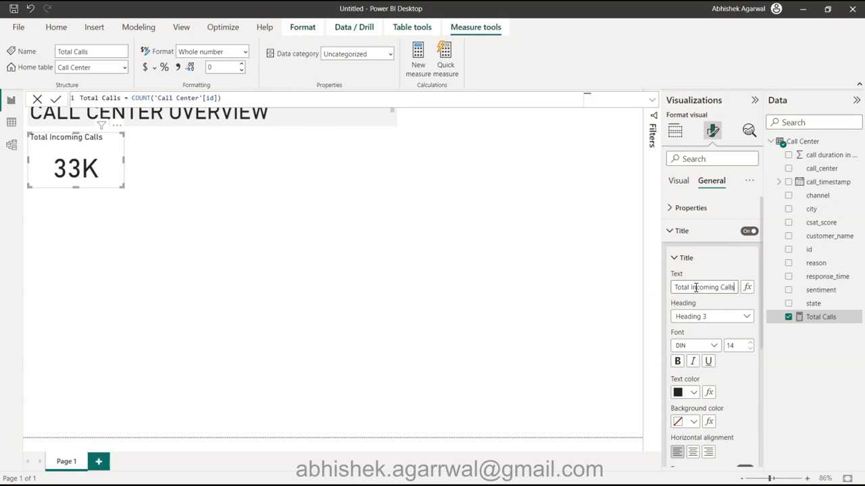
# - Center the title of the Total Incoming Calls card and set its text color to dark gray
pyautogui.click(694, 452)
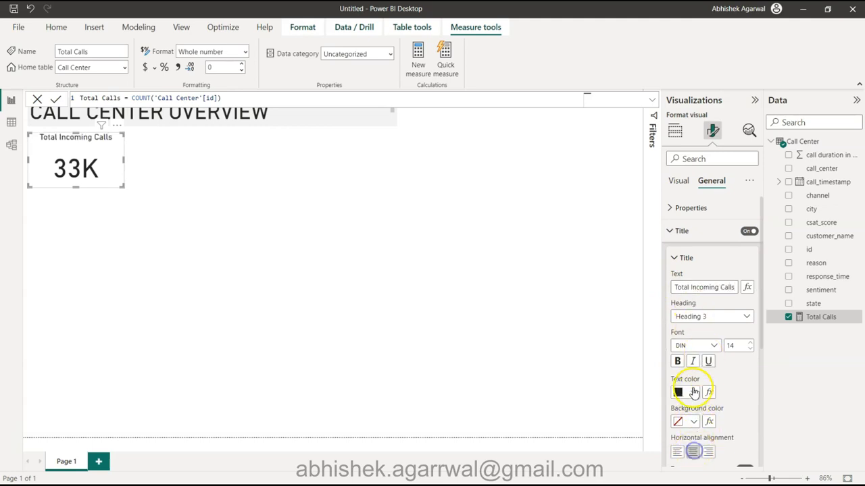
pyautogui.click(693, 392)
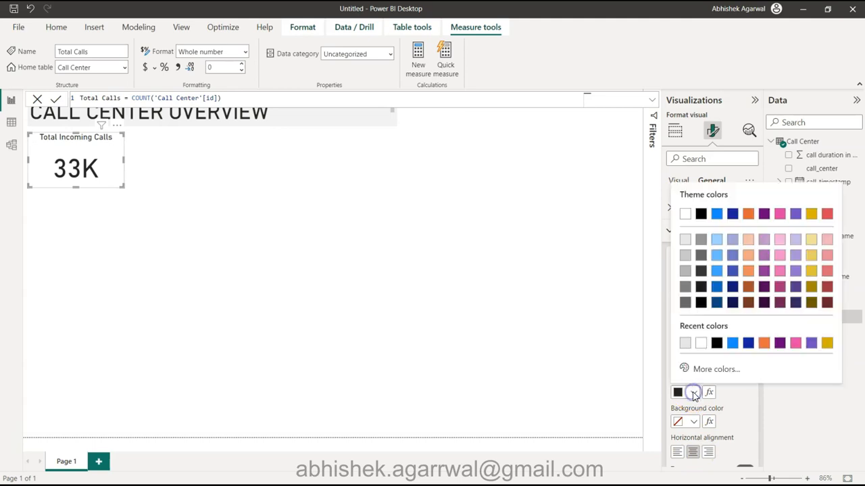
pyautogui.click(700, 240)
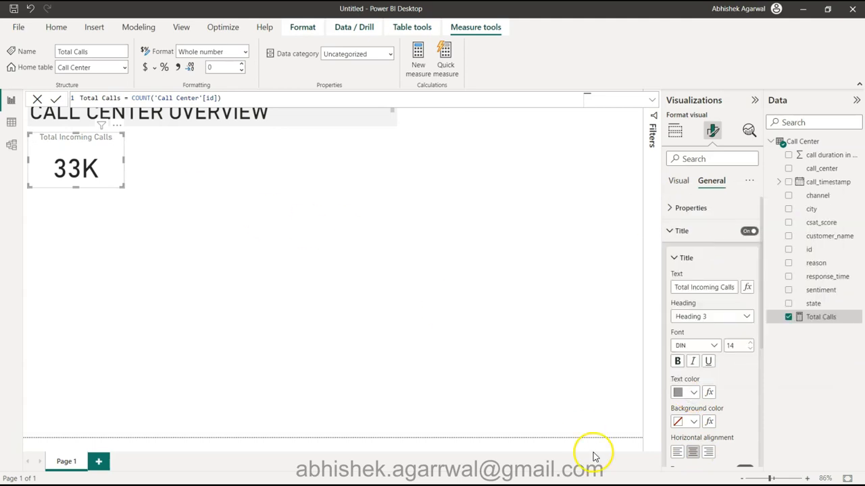
pyautogui.click(685, 393)
pyautogui.click(700, 260)
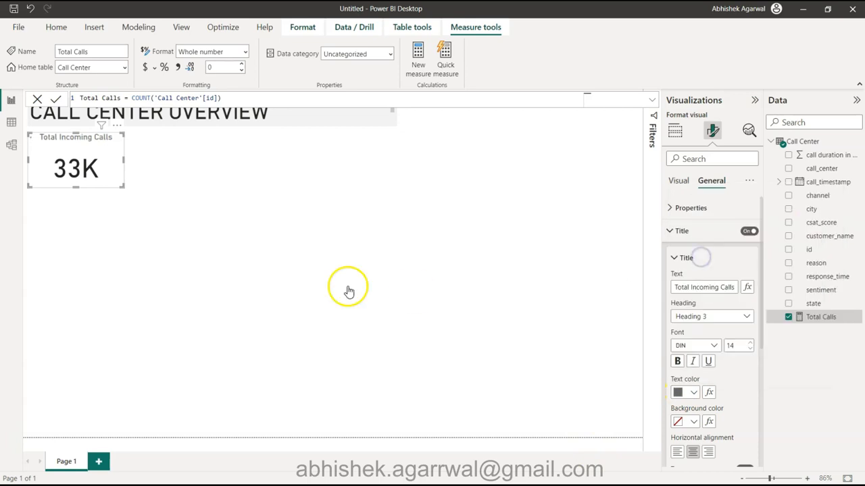
pyautogui.click(312, 286)
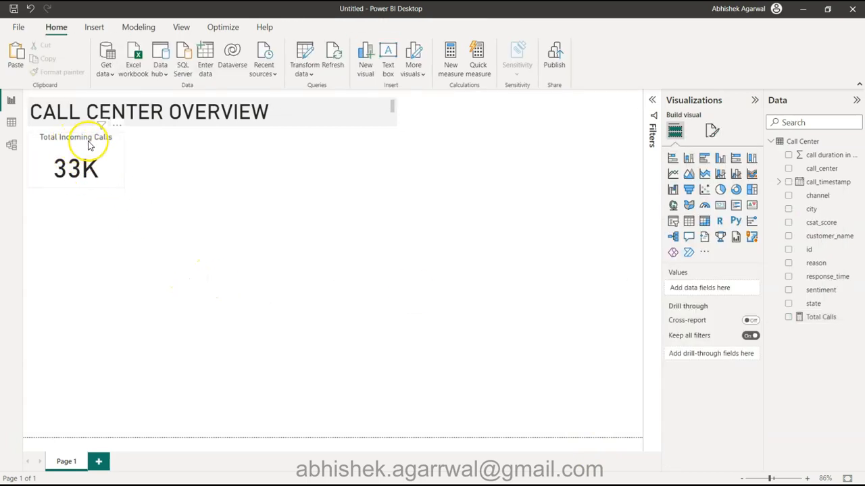
# - Duplicate the Total Incoming Calls card three times and stack the copies in a column below the original
pyautogui.rightClick(73, 177)
pyautogui.click(189, 368)
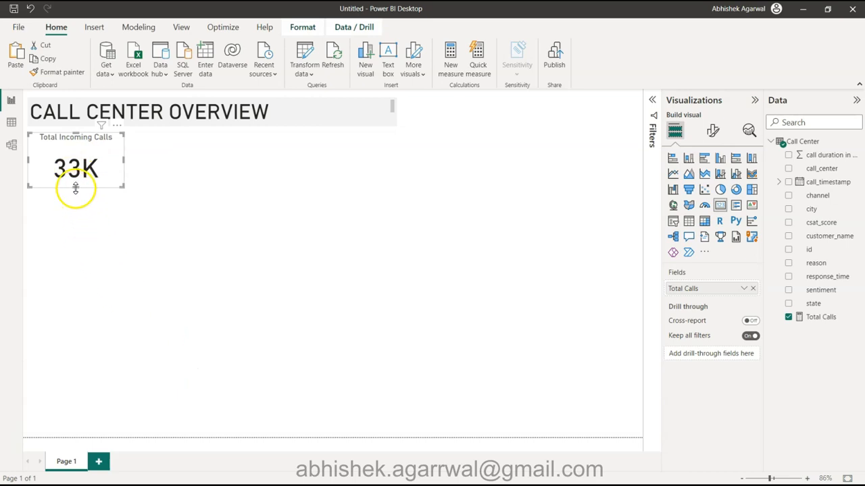
pyautogui.hotkey('ctrl', 'v')
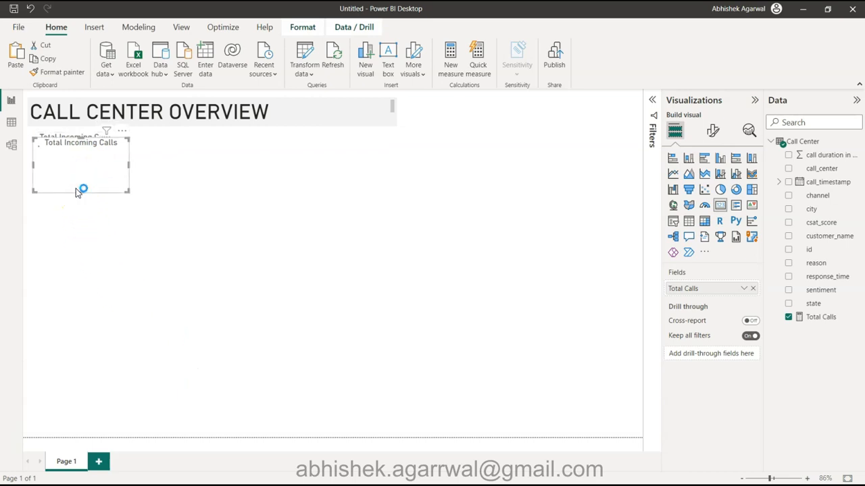
pyautogui.moveTo(84, 172); pyautogui.dragTo(88, 397)
pyautogui.hotkey('ctrl', 'v')
pyautogui.hotkey('ctrl', 'v')
# - Select all four cards and distribute them vertically with even spacing
pyautogui.click(136, 135)
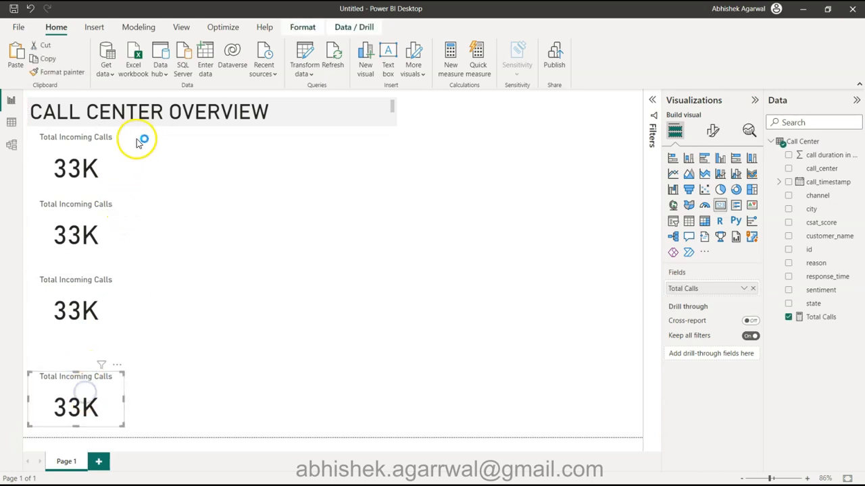
pyautogui.moveTo(138, 132); pyautogui.dragTo(21, 413)
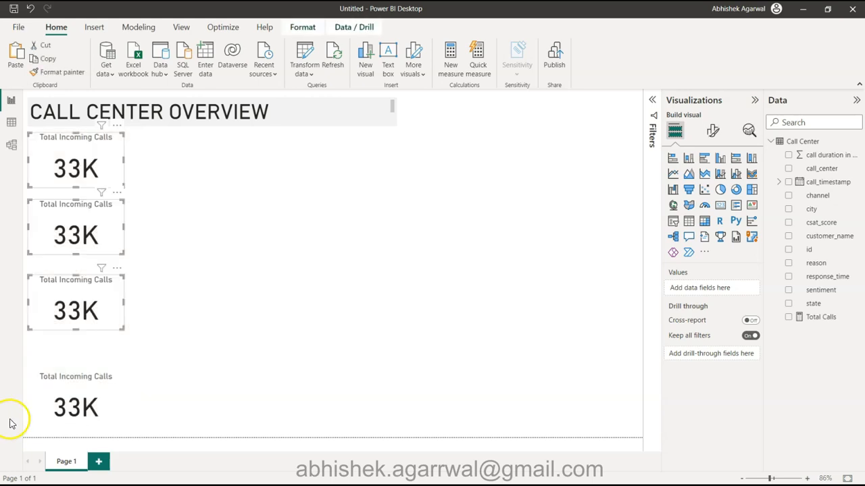
pyautogui.keyDown('ctrl'); pyautogui.click(96, 384); pyautogui.keyUp('ctrl')
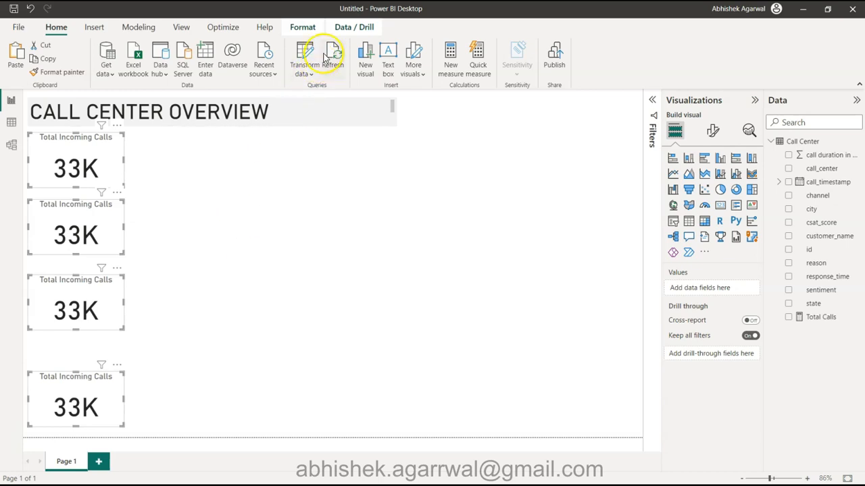
pyautogui.click(312, 28)
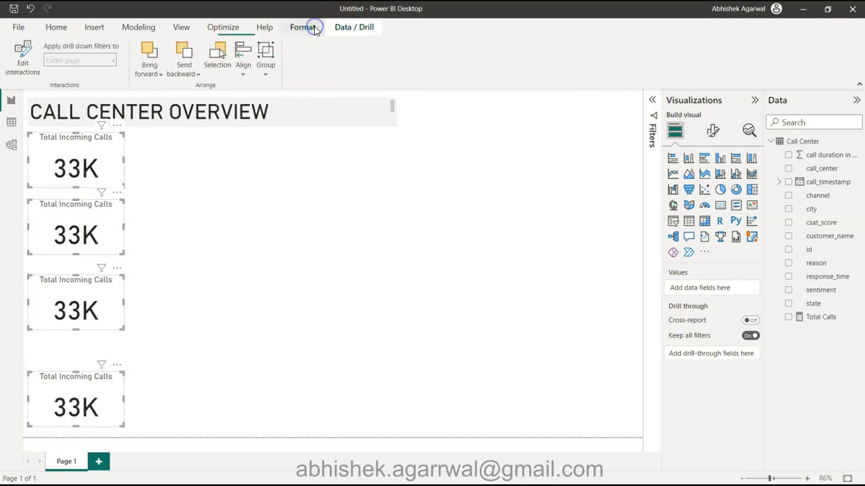
pyautogui.click(242, 67)
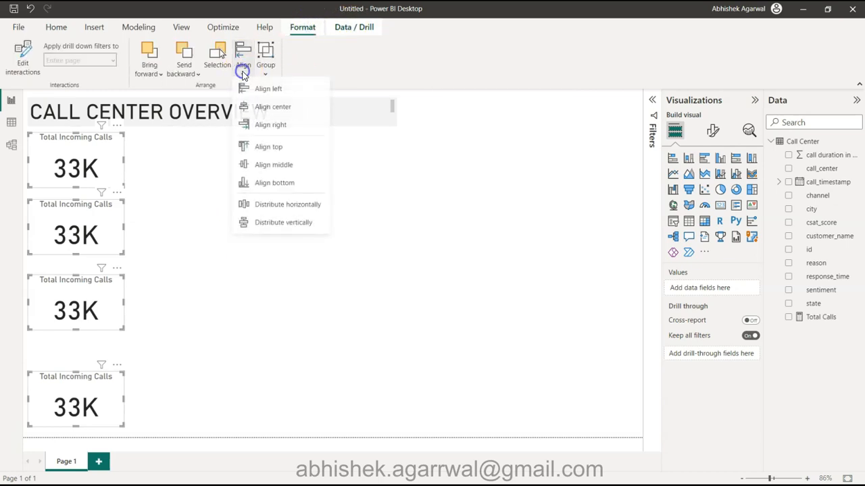
pyautogui.click(270, 228)
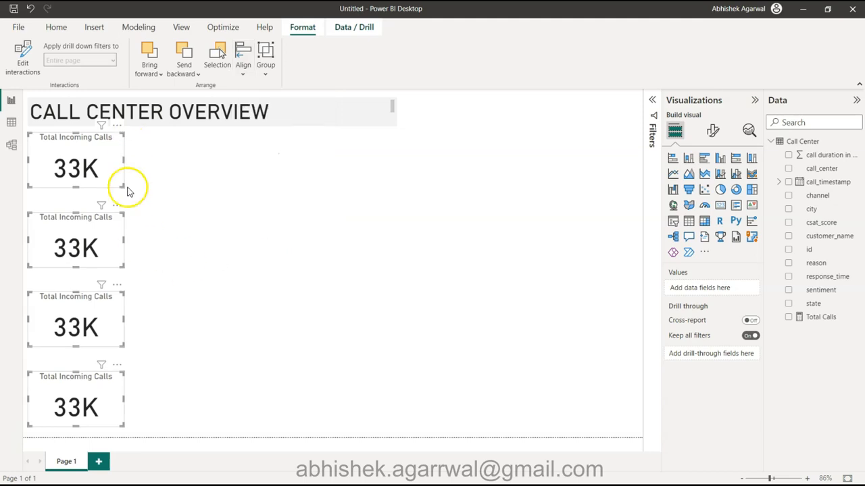
pyautogui.click(147, 363)
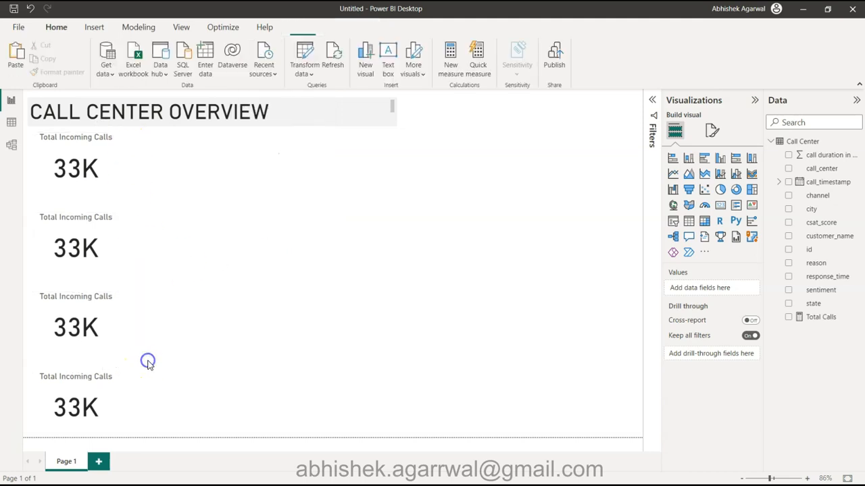
# - Give the top Total Incoming Calls card a light gray background with 50% transparency
pyautogui.click(84, 177)
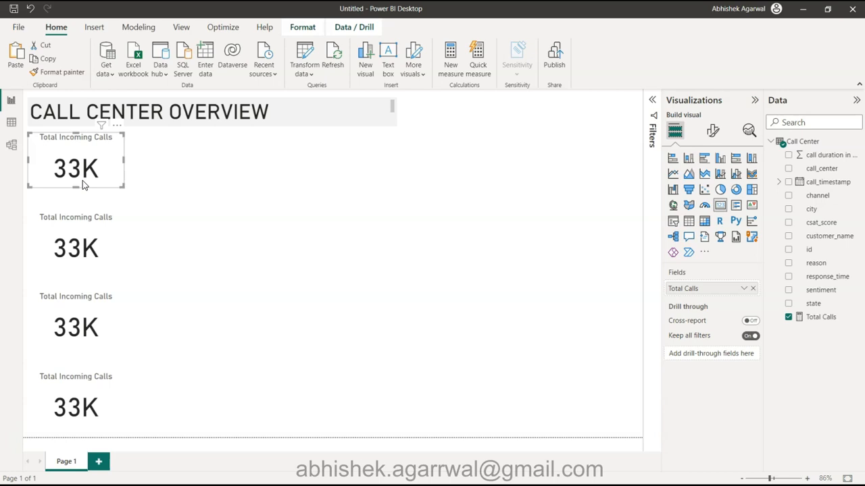
pyautogui.click(74, 242)
pyautogui.click(86, 170)
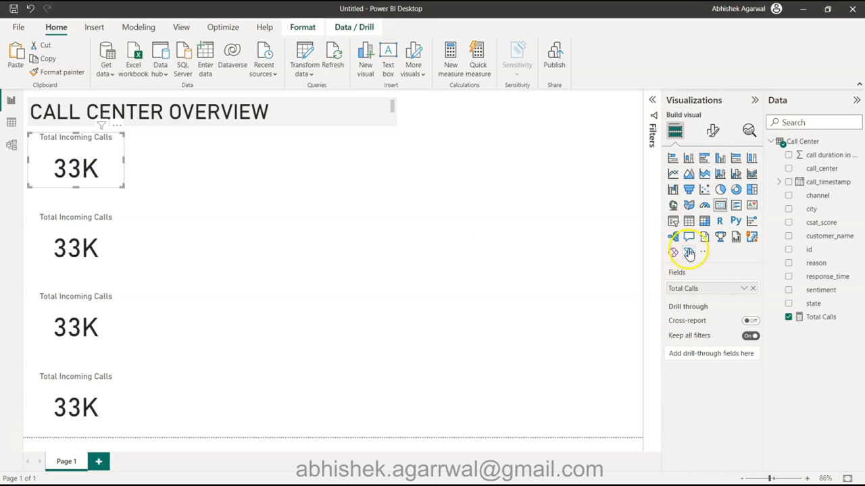
pyautogui.click(710, 130)
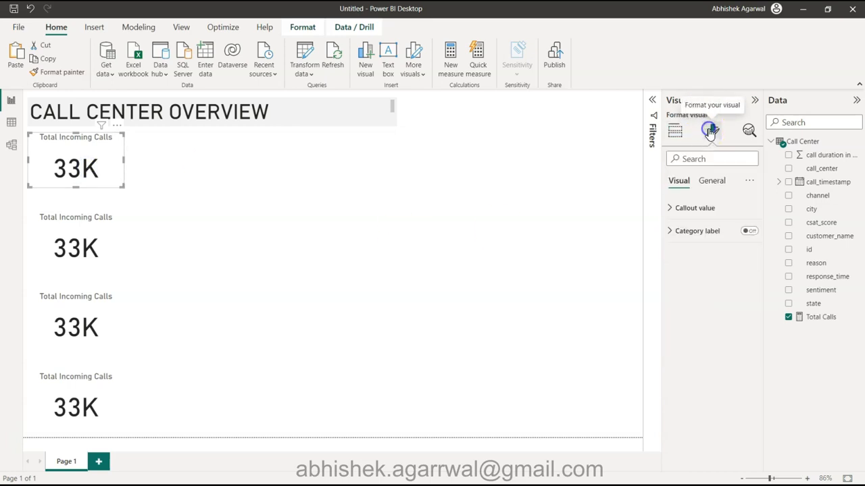
pyautogui.click(711, 181)
pyautogui.click(717, 254)
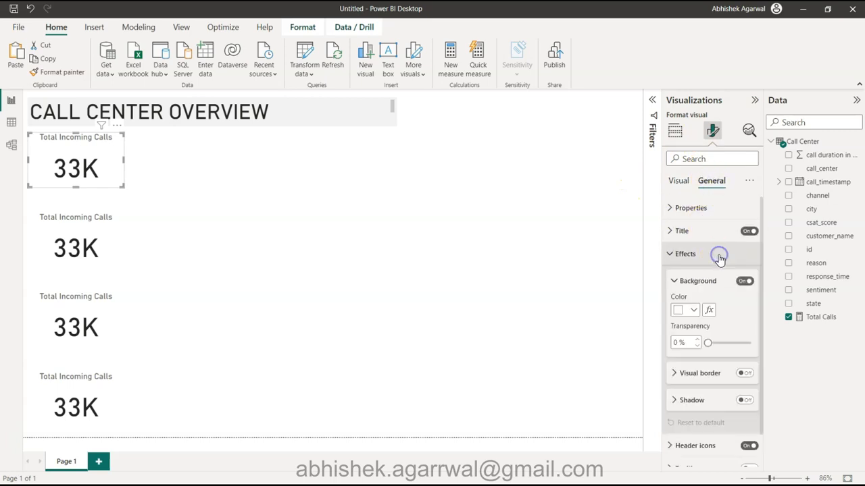
pyautogui.click(693, 311)
pyautogui.click(685, 157)
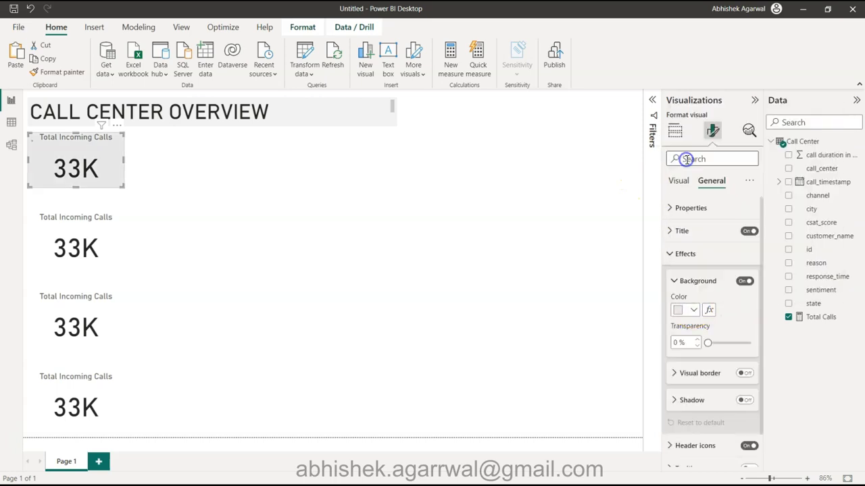
pyautogui.write('50')
pyautogui.press('Return')
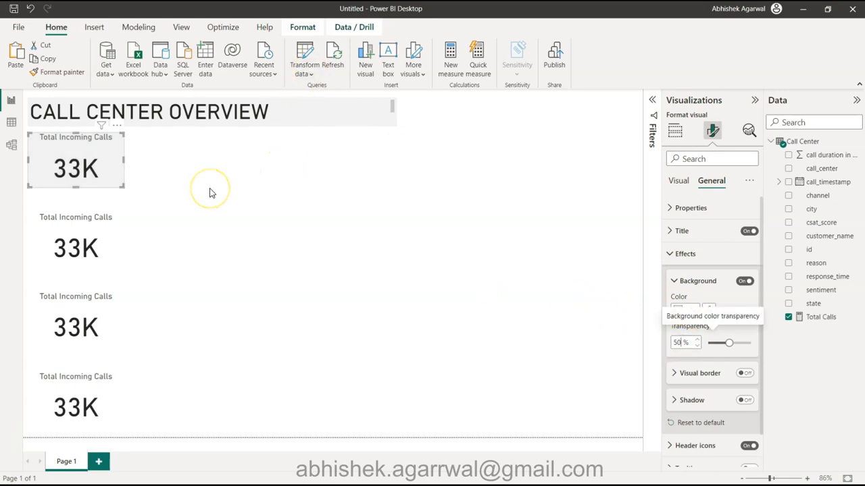
# - Size the top card to a height of 130 and a width of 200
pyautogui.click(675, 209)
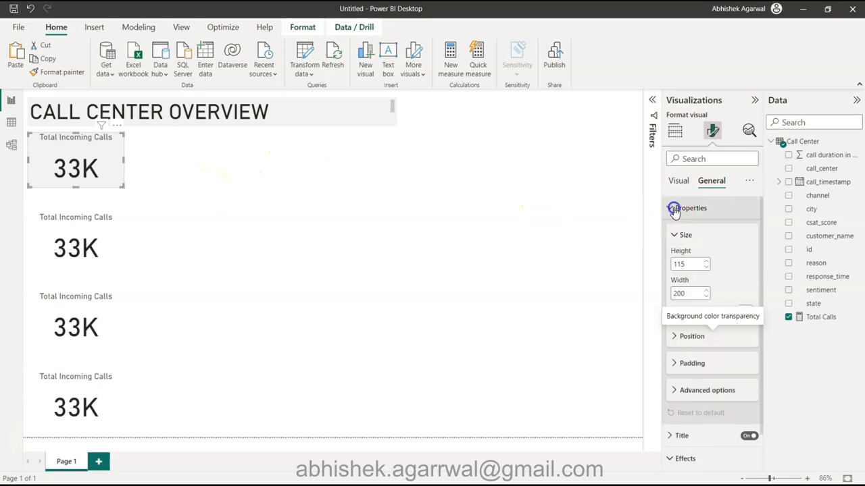
pyautogui.doubleClick(686, 294)
pyautogui.write('2')
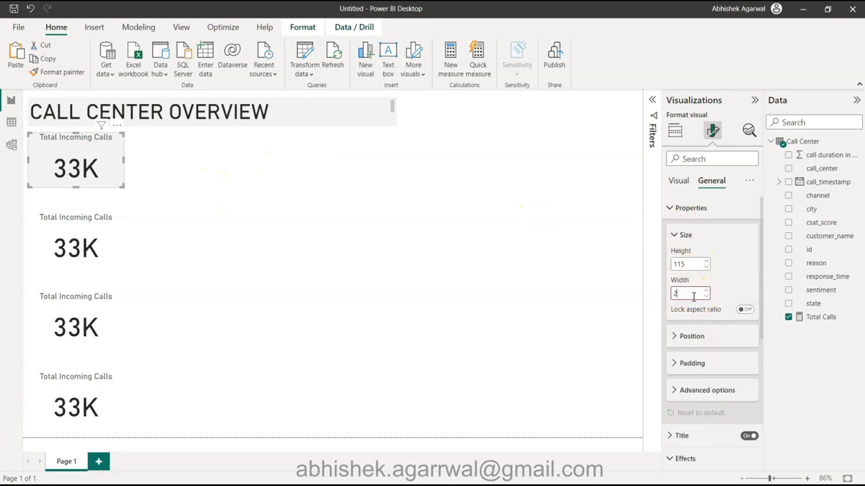
pyautogui.write('10')
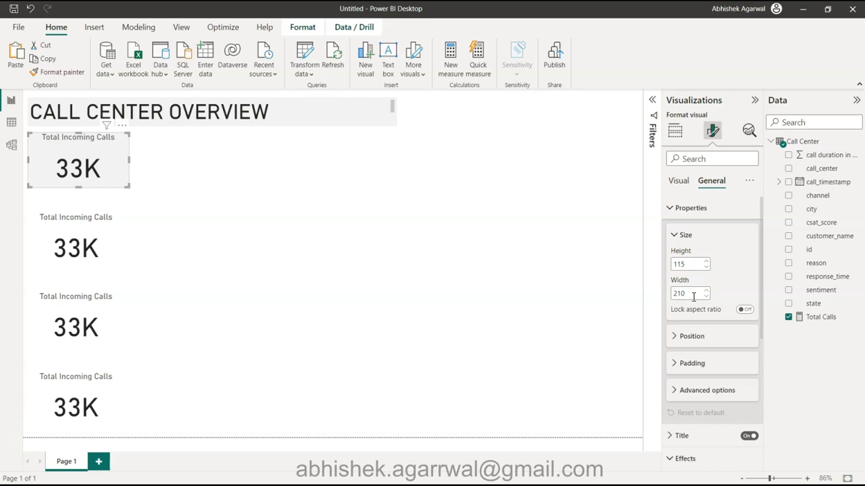
pyautogui.doubleClick(693, 297)
pyautogui.write('200')
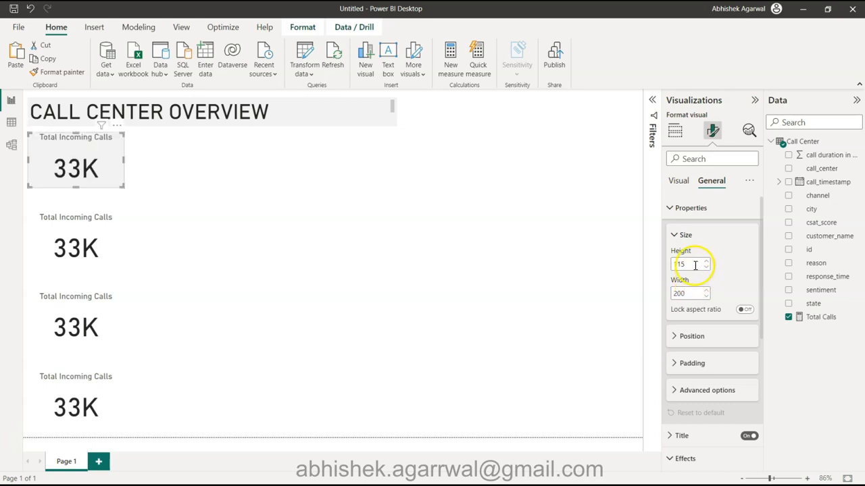
pyautogui.write('130')
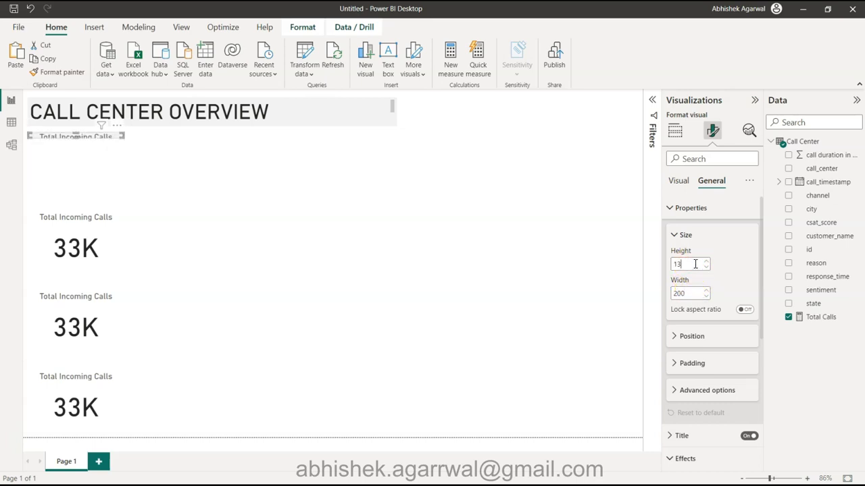
# - Copy the top card's formatting to the second card with Format painter and set its height to 130
pyautogui.click(64, 72)
pyautogui.click(80, 221)
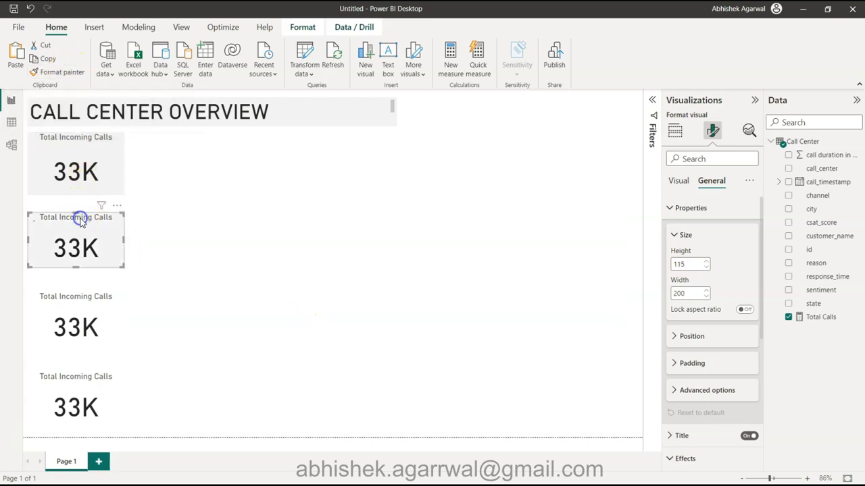
pyautogui.click(689, 264)
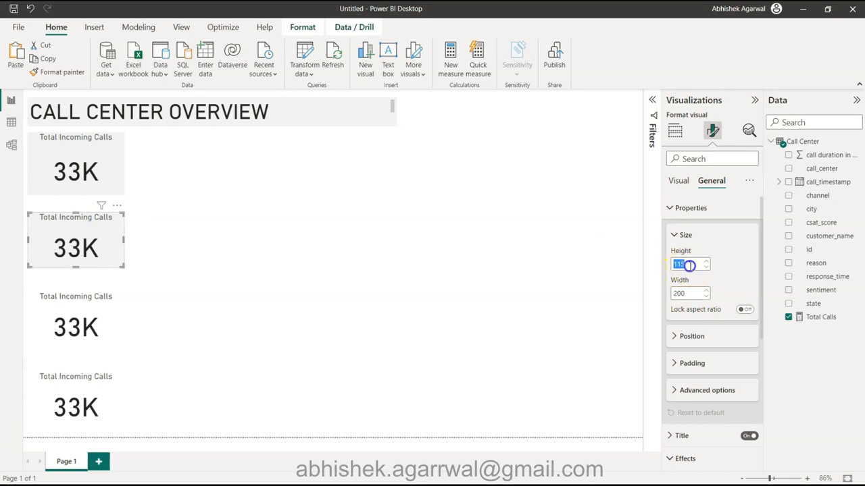
pyautogui.write('130')
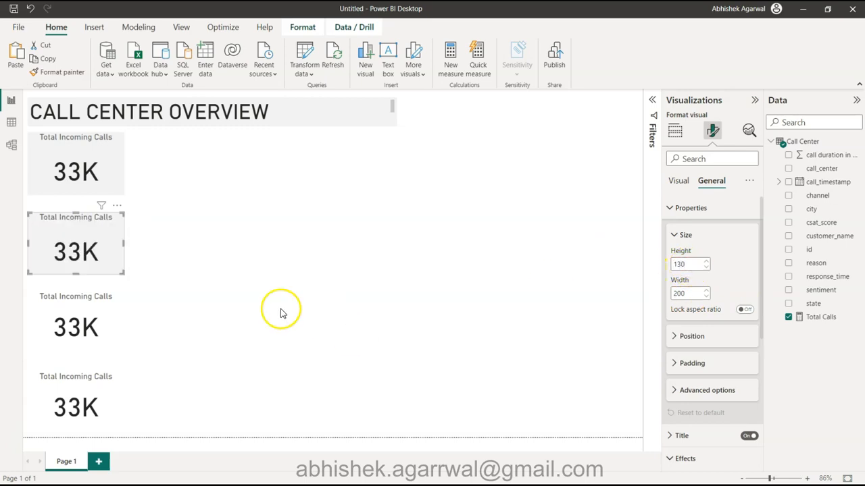
# - Copy the second card's formatting to the third card with Format painter and set its height to 130
pyautogui.click(82, 328)
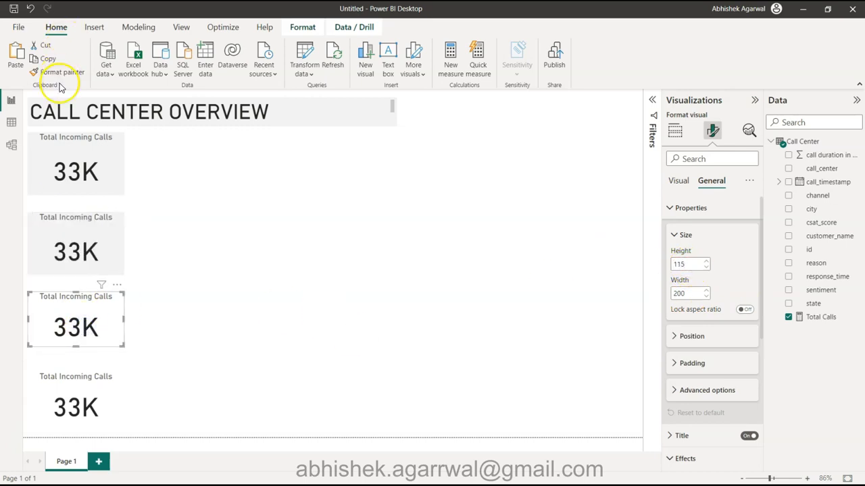
pyautogui.click(79, 243)
pyautogui.click(59, 72)
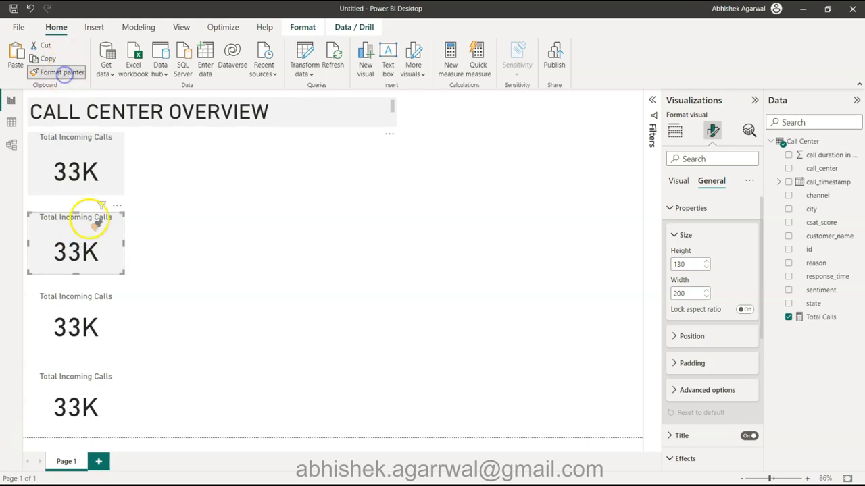
pyautogui.click(76, 324)
pyautogui.doubleClick(690, 263)
pyautogui.write('130')
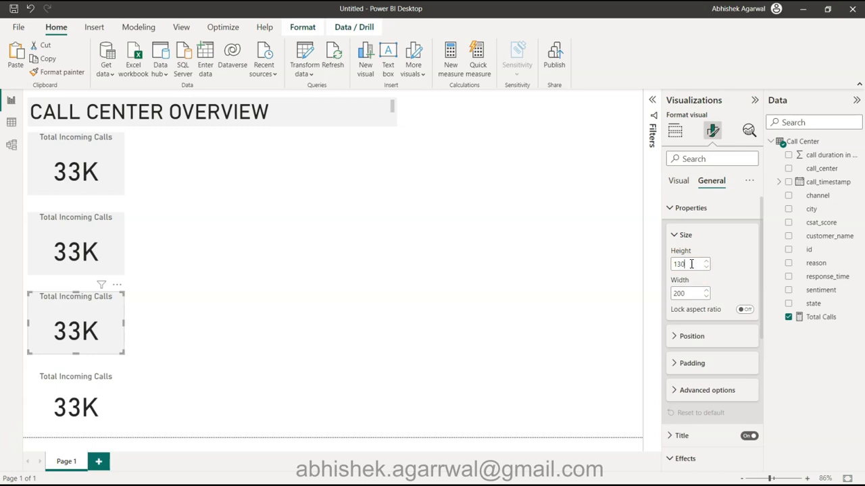
# - Set the bottom card's height to 130 and copy the third card's formatting to it with Format painter
pyautogui.click(114, 376)
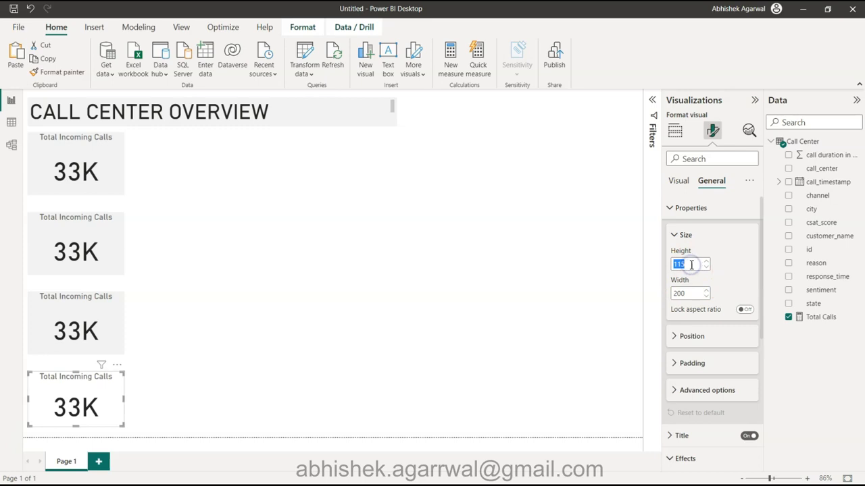
pyautogui.write('30')
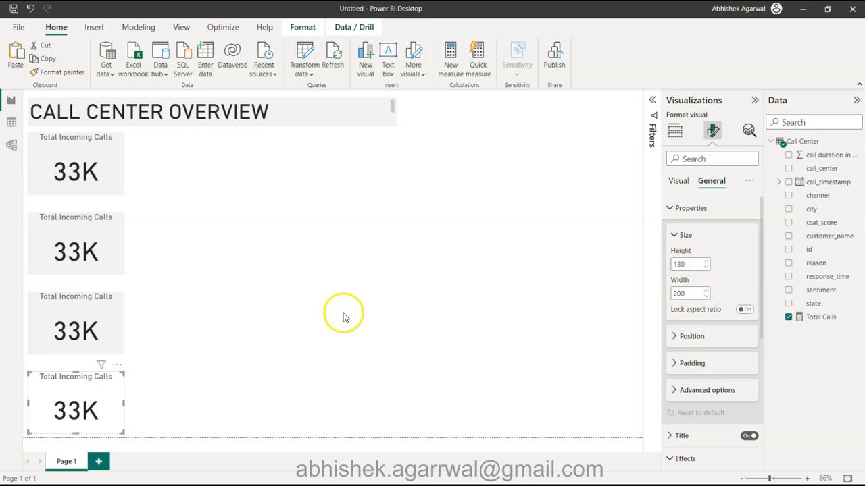
pyautogui.click(126, 338)
pyautogui.click(102, 318)
pyautogui.click(58, 72)
pyautogui.click(74, 397)
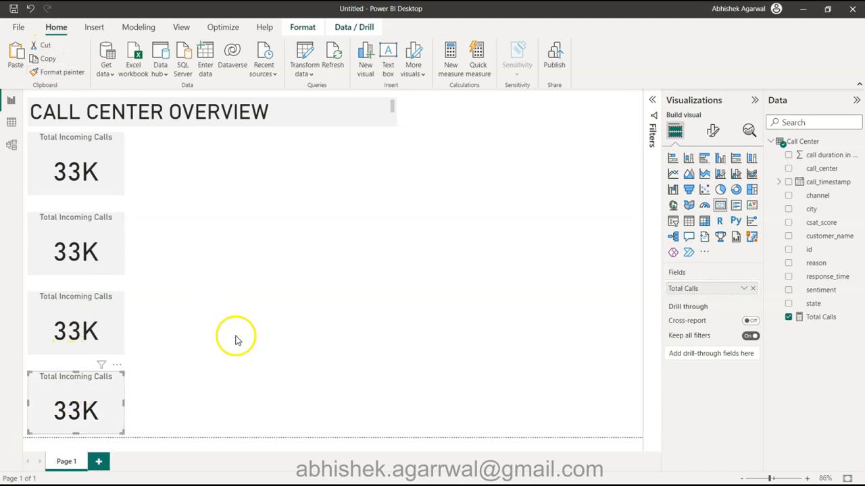
# - Move the bottom card up slightly and fine-tune the top card's vertical position just beneath the title
pyautogui.moveTo(85, 395); pyautogui.dragTo(83, 388)
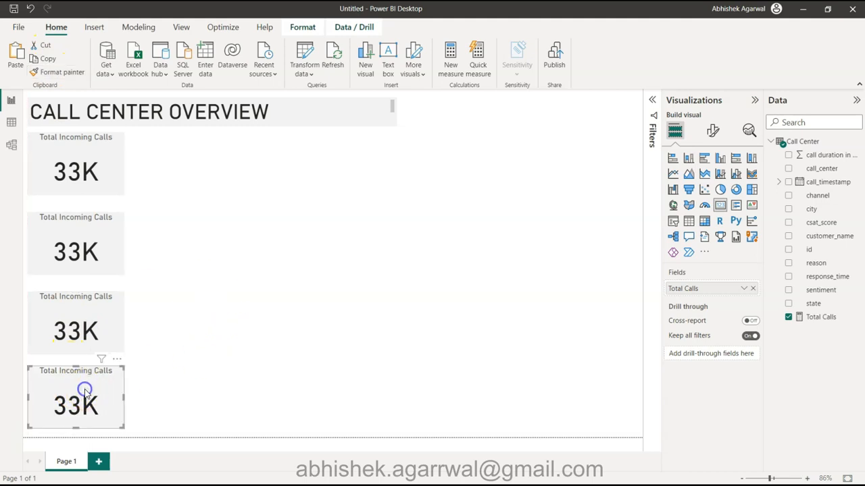
pyautogui.moveTo(98, 149); pyautogui.dragTo(99, 153)
pyautogui.press('Up')
pyautogui.press('Up')
pyautogui.press('Up')
pyautogui.press('Up')
pyautogui.press('Up')
pyautogui.press('Up')
pyautogui.press('Up')
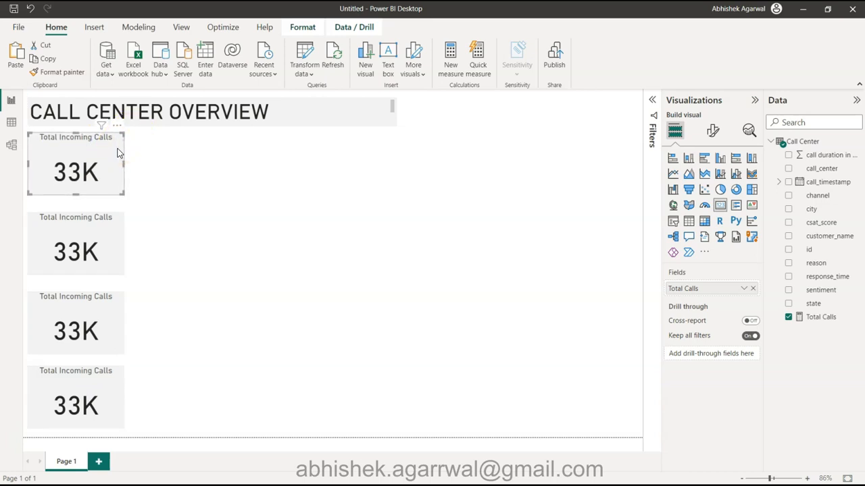
pyautogui.click(162, 270)
pyautogui.moveTo(162, 270); pyautogui.dragTo(427, 341)
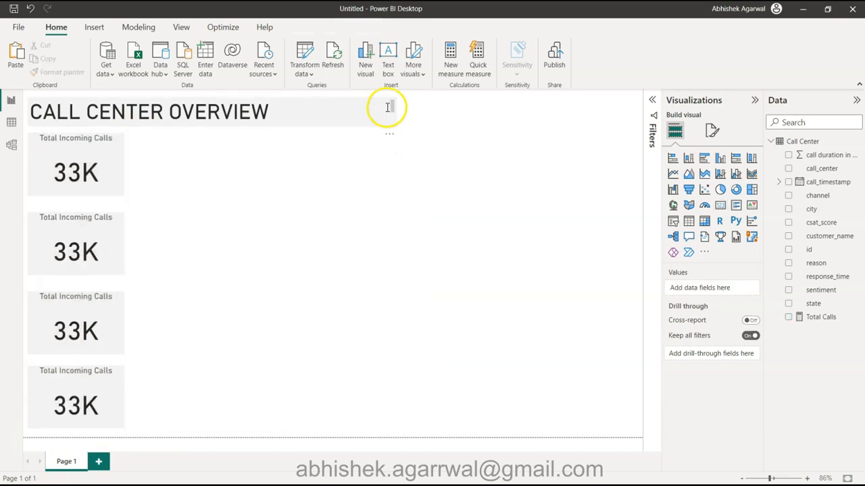
# - Resize the title text box so the full CALL CENTER OVERVIEW DASHBOARD title fits on one line above the top card
pyautogui.click(235, 109)
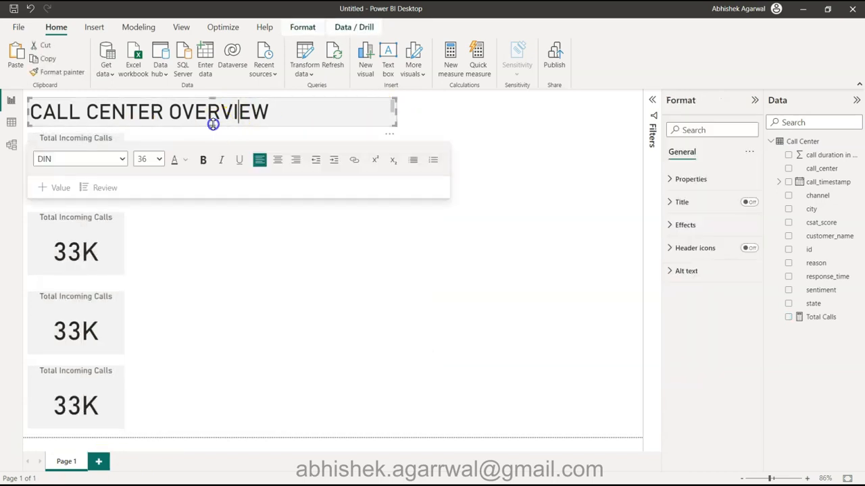
pyautogui.moveTo(212, 126); pyautogui.dragTo(212, 130)
pyautogui.moveTo(394, 115)
pyautogui.mouseDown()
pyautogui.moveTo(403, 118)
pyautogui.moveTo(397, 116)
pyautogui.mouseUp()
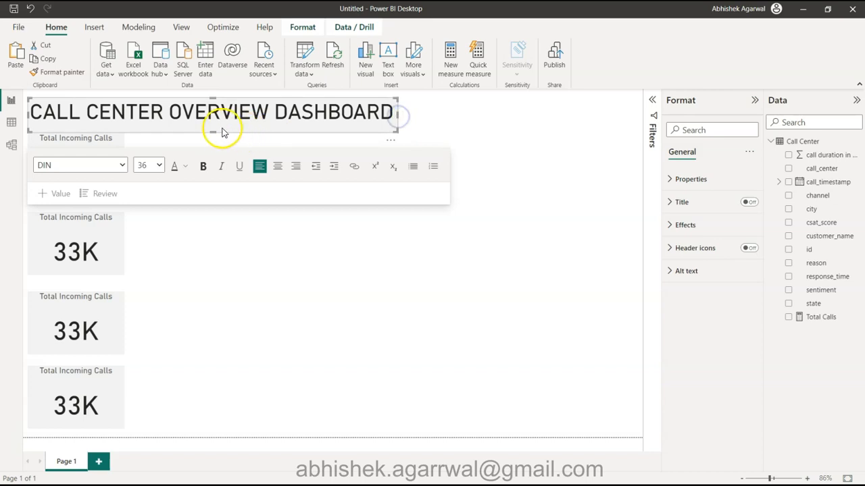
pyautogui.moveTo(213, 130)
pyautogui.mouseDown()
pyautogui.moveTo(218, 120)
pyautogui.moveTo(219, 128)
pyautogui.mouseUp()
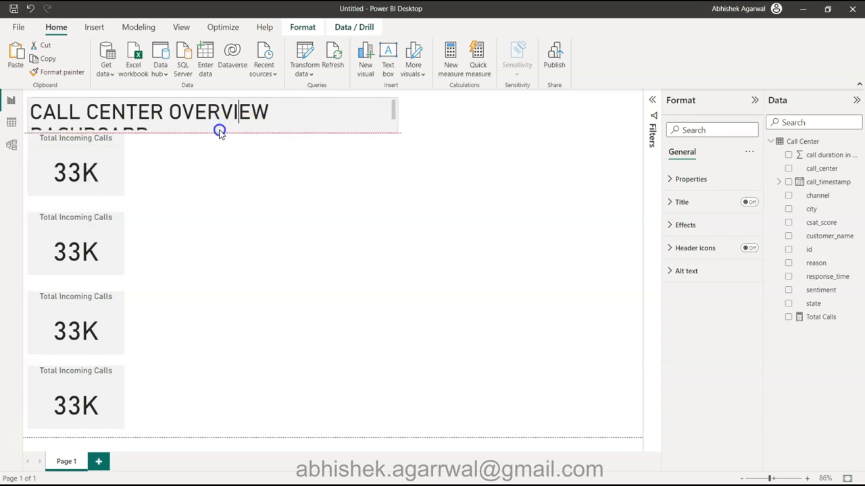
pyautogui.moveTo(219, 136); pyautogui.dragTo(221, 133)
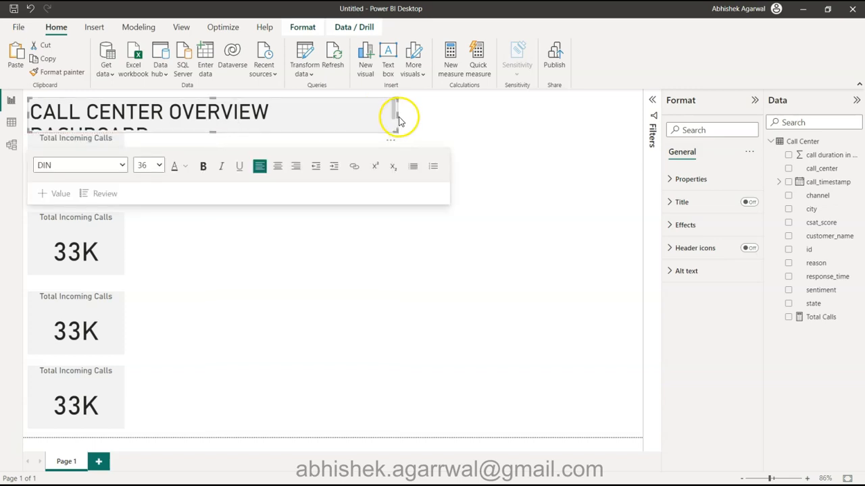
pyautogui.moveTo(397, 113); pyautogui.dragTo(403, 113)
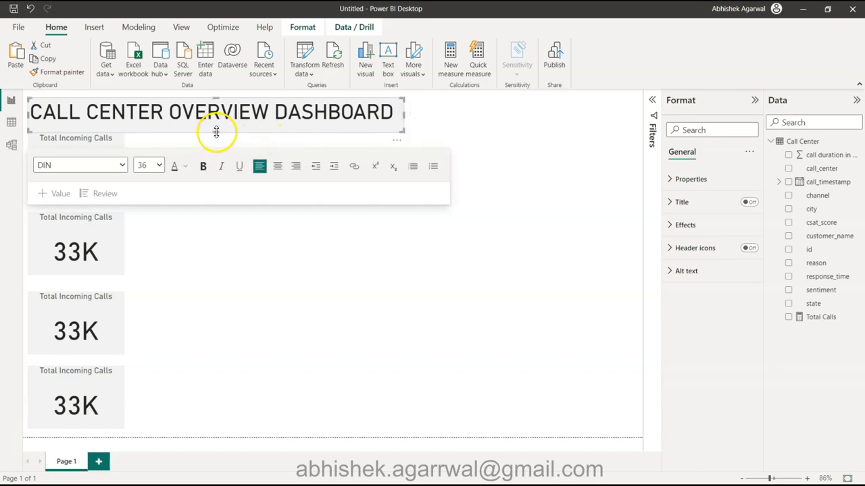
pyautogui.moveTo(220, 132); pyautogui.dragTo(234, 124)
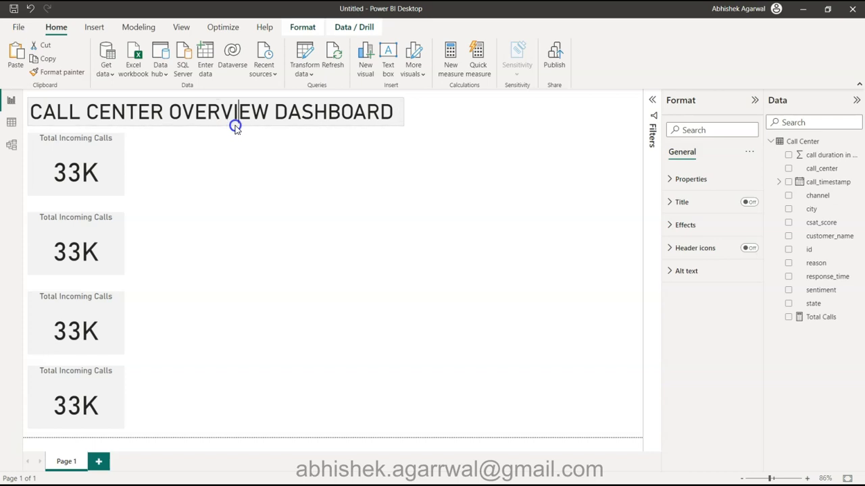
pyautogui.click(239, 274)
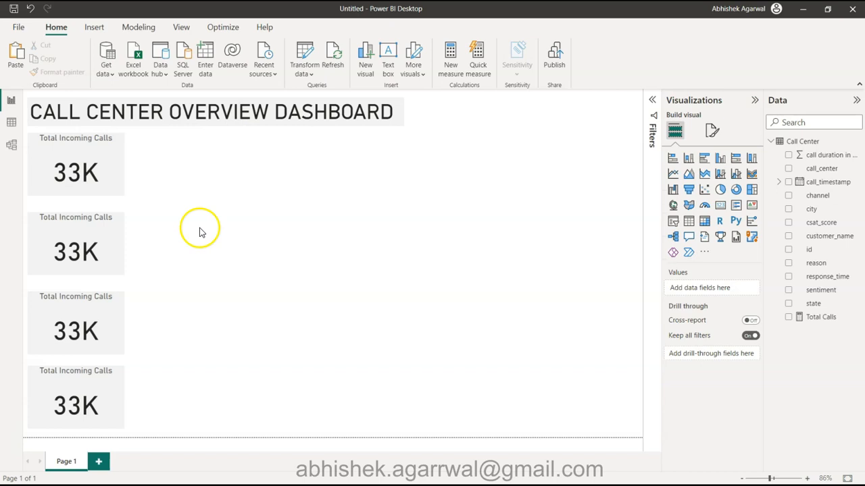
# - Distribute the four KPI cards vertically with equal spacing
pyautogui.moveTo(141, 136); pyautogui.dragTo(24, 450)
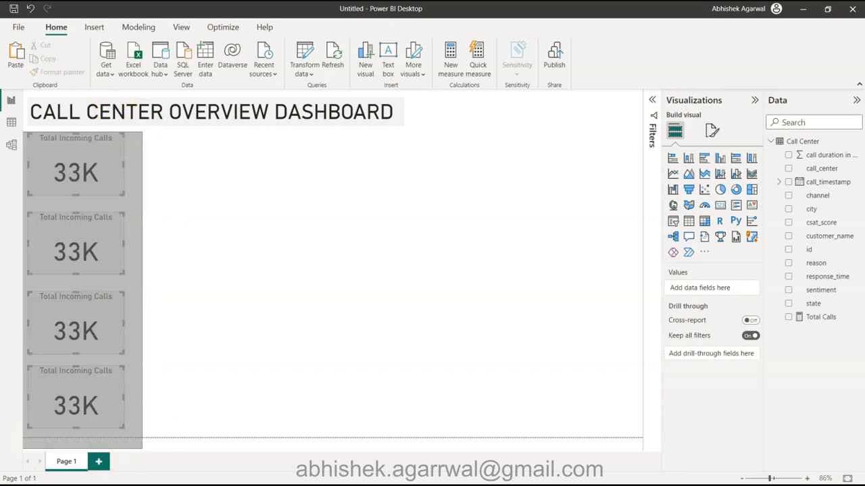
pyautogui.click(302, 27)
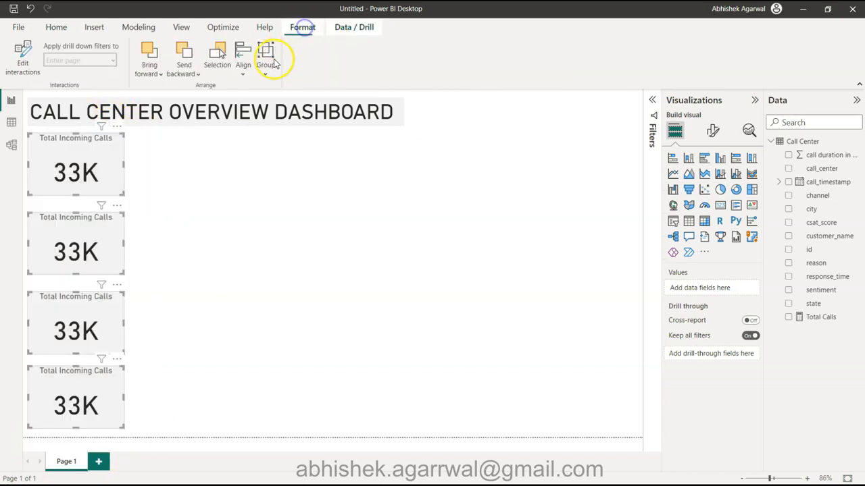
pyautogui.click(242, 64)
pyautogui.click(282, 226)
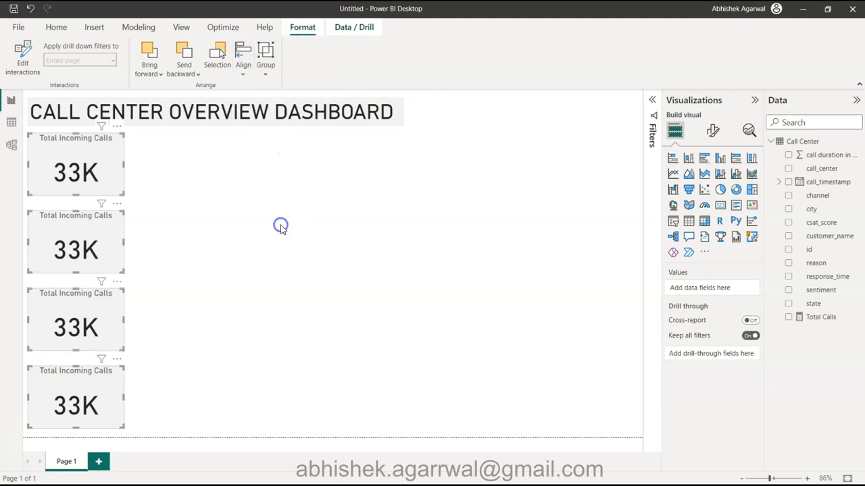
pyautogui.click(231, 266)
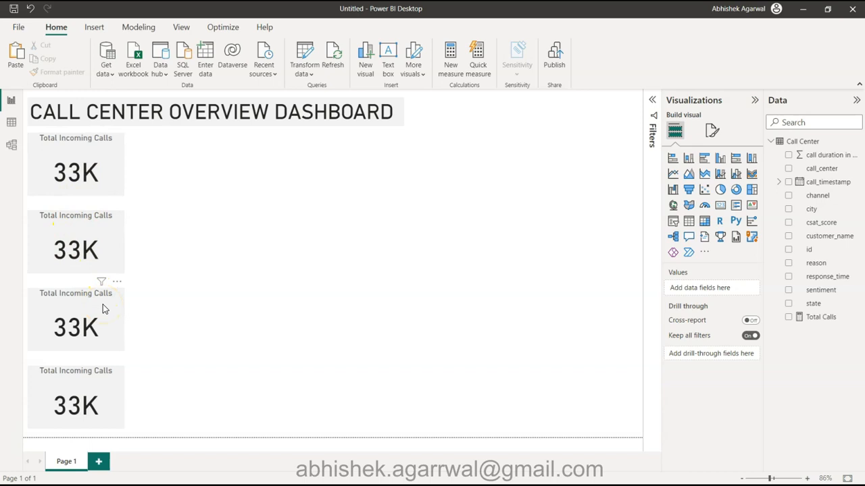
# - With the second card selected, create the measure Total Call Duration in Hours = DIVIDE(SUM('Call Center'[call duration in minutes]),60)
pyautogui.click(89, 234)
pyautogui.click(85, 177)
pyautogui.click(80, 277)
pyautogui.click(81, 266)
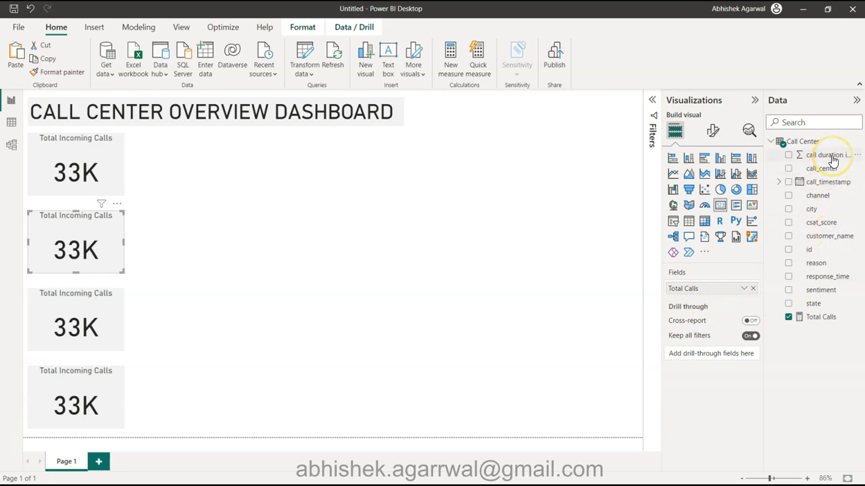
pyautogui.click(451, 69)
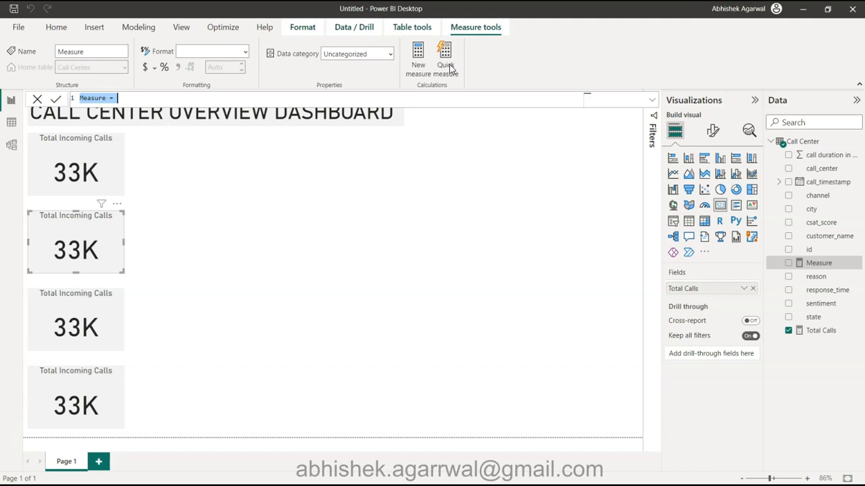
pyautogui.write('Total Call Duration in Hours')
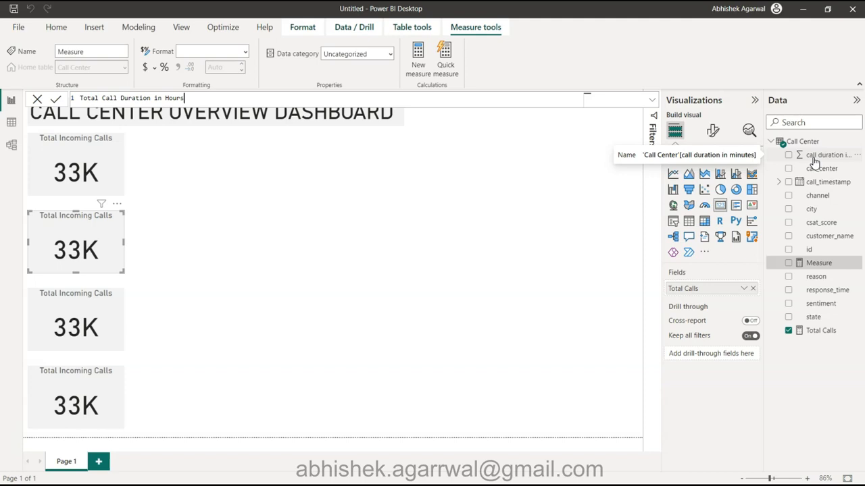
pyautogui.write('DIVIDE(')
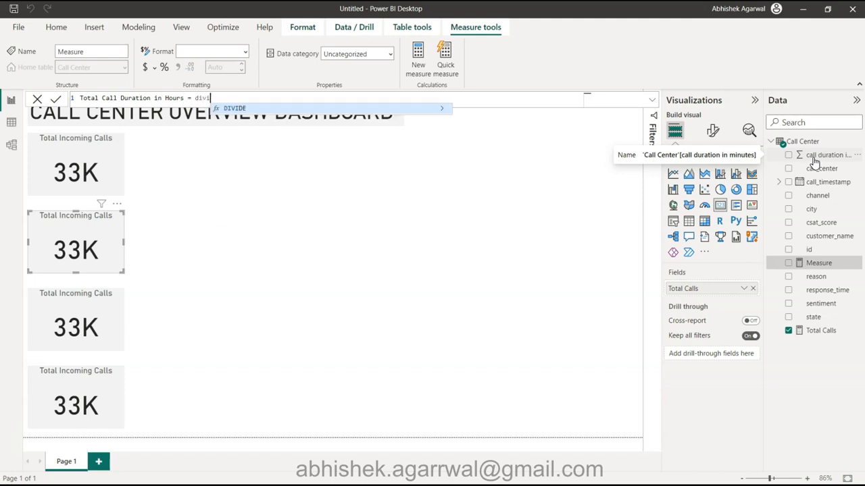
pyautogui.write('SUM(')
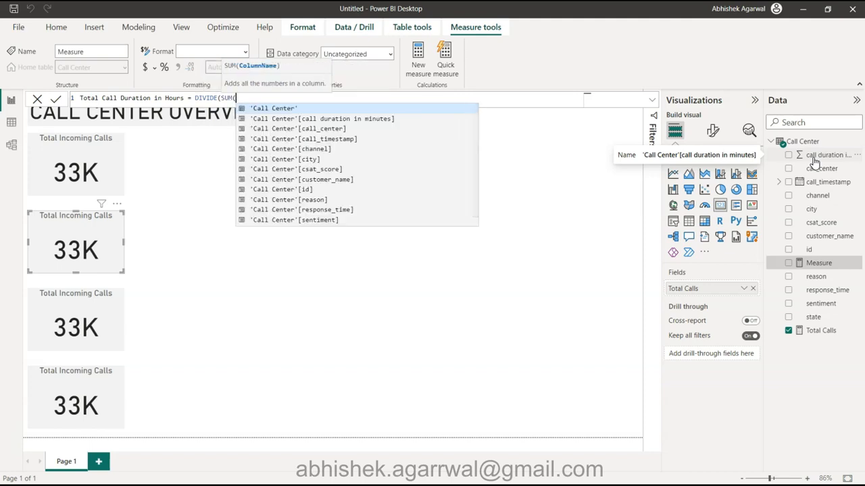
pyautogui.write('cal')
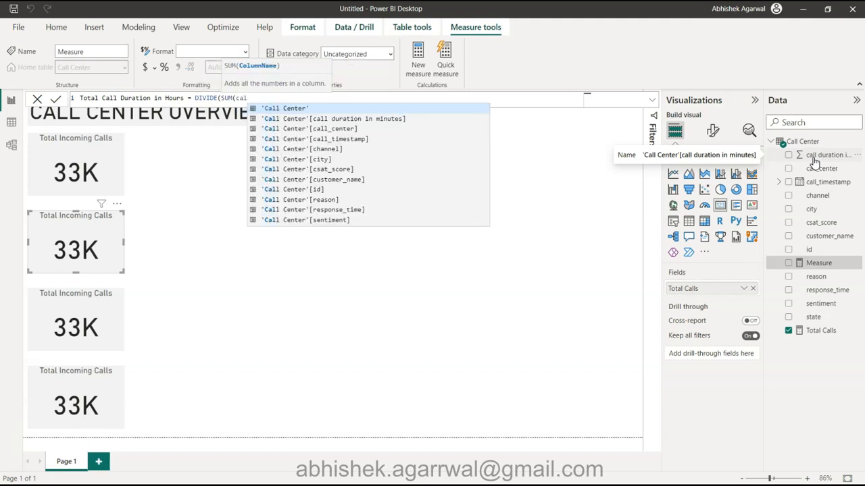
pyautogui.press('Down')
pyautogui.press('Tab')
pyautogui.write('),')
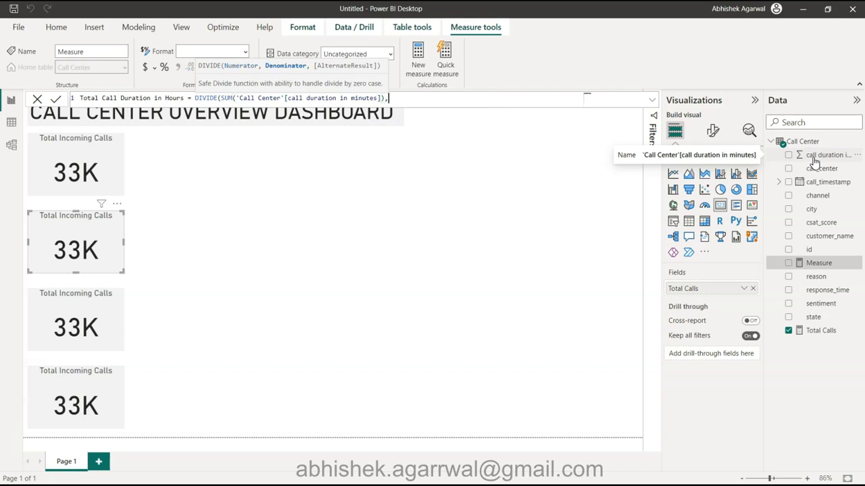
pyautogui.write('60)')
pyautogui.press('Return')
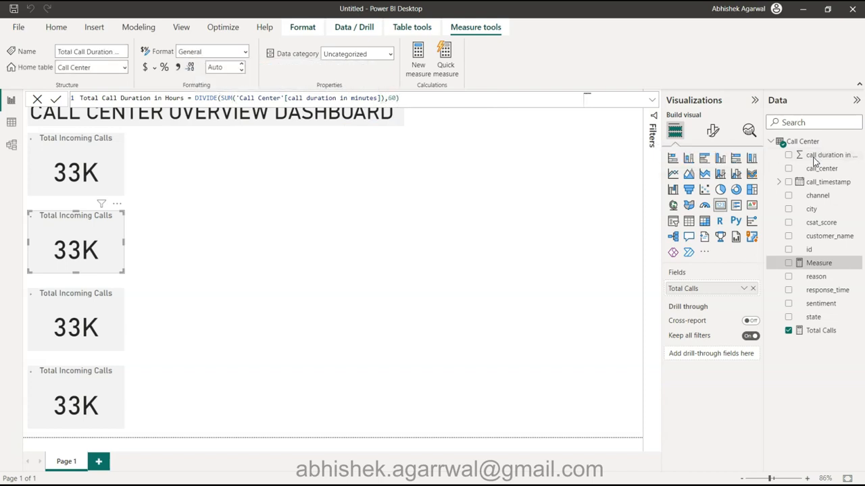
# - Replace the second card's field with Total Call Duration in Hours and set its callout value to 0 decimal places and display units None
pyautogui.moveTo(838, 323); pyautogui.dragTo(720, 286)
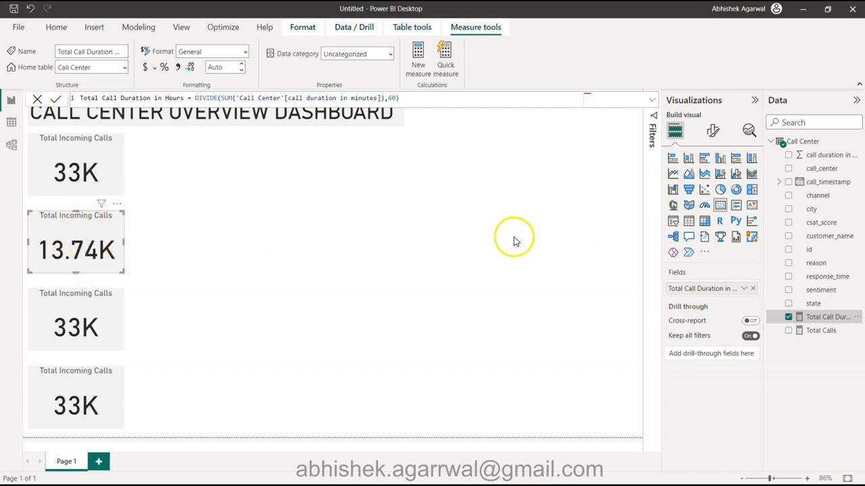
pyautogui.click(712, 130)
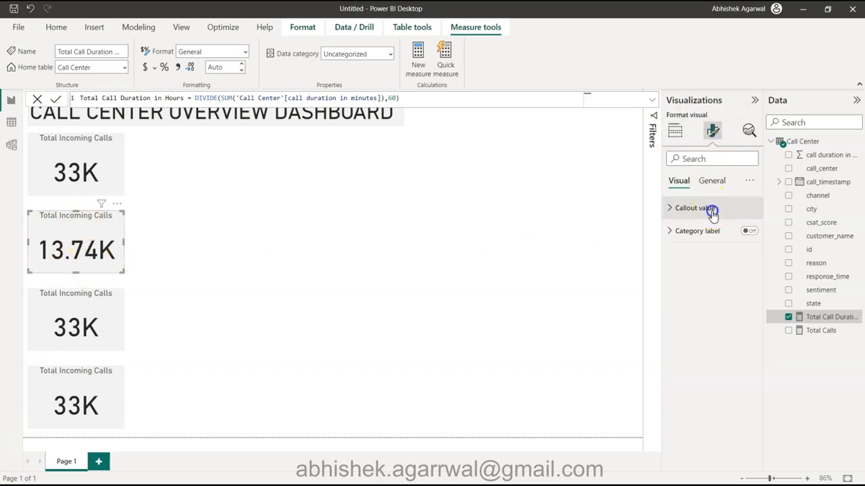
pyautogui.click(712, 209)
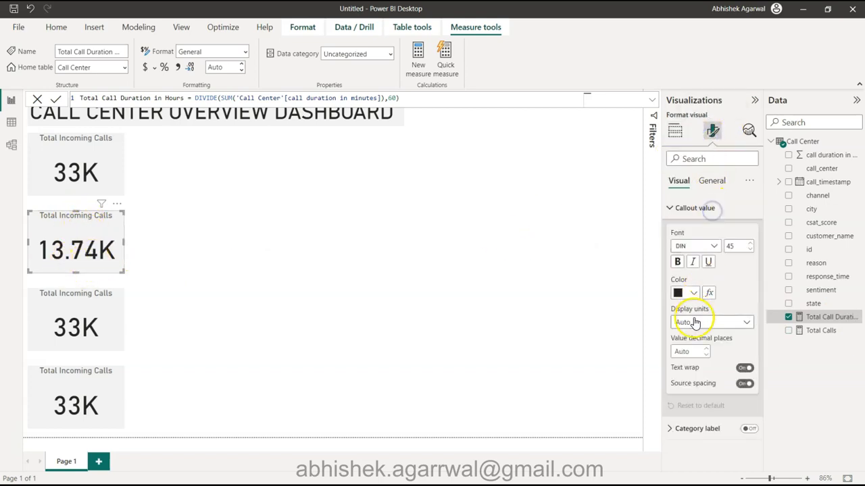
pyautogui.click(704, 356)
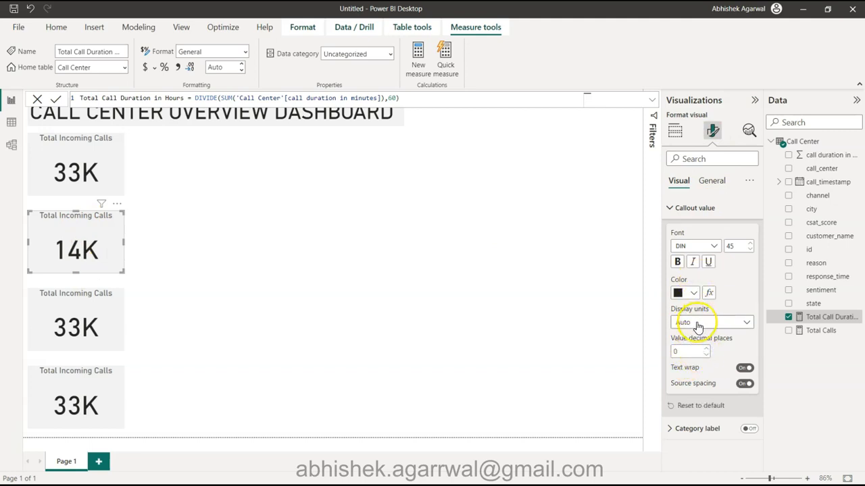
pyautogui.click(698, 324)
pyautogui.click(692, 351)
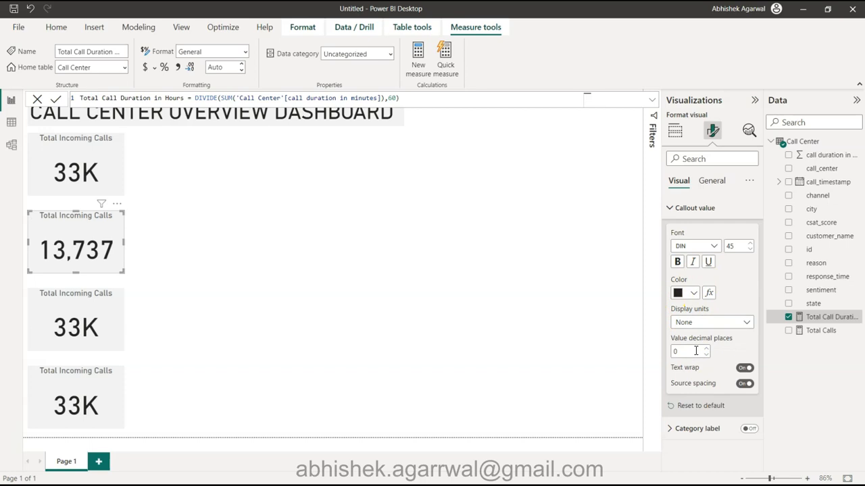
pyautogui.click(338, 315)
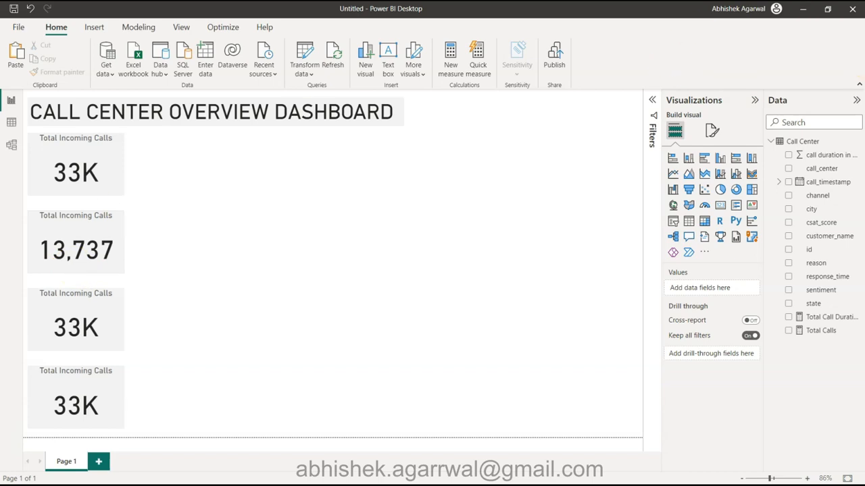
# - Examine how the Total Duration card is labelled in the finished Call Center report in the other Power BI window
pyautogui.moveTo(864, 95); pyautogui.dragTo(481, 47)
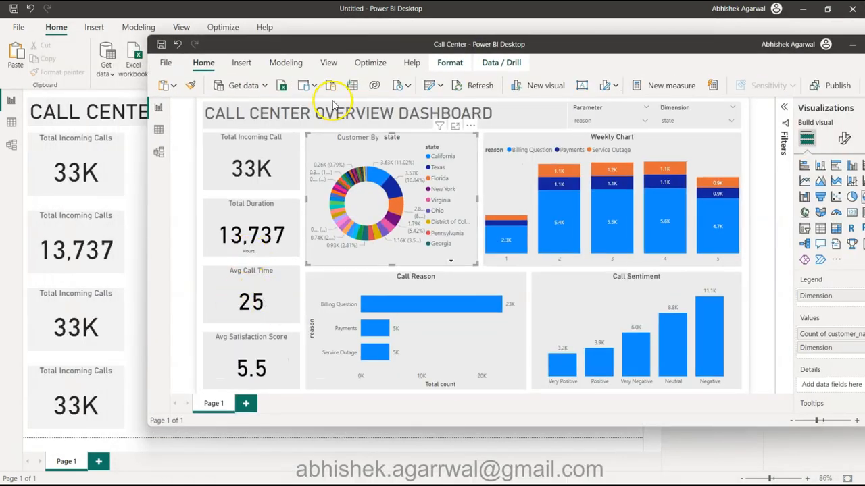
pyautogui.click(344, 44)
pyautogui.moveTo(343, 46); pyautogui.dragTo(864, 30)
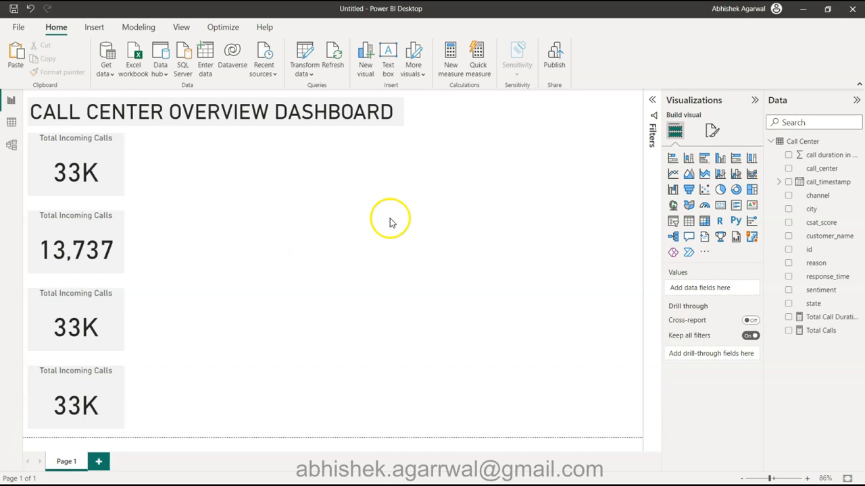
# - Insert a text box reading Hours in the DIN font and shrink it to fit the word
pyautogui.click(389, 59)
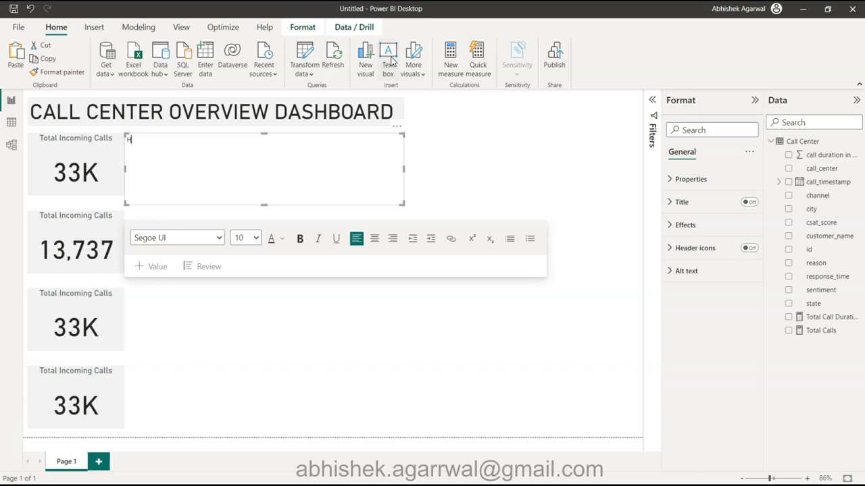
pyautogui.hotkey('ctrl', 'a')
pyautogui.click(219, 238)
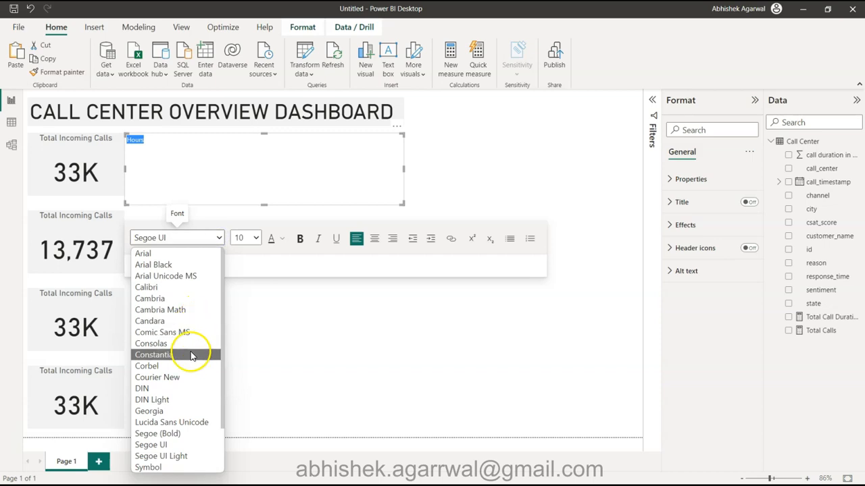
pyautogui.click(183, 389)
pyautogui.click(402, 168)
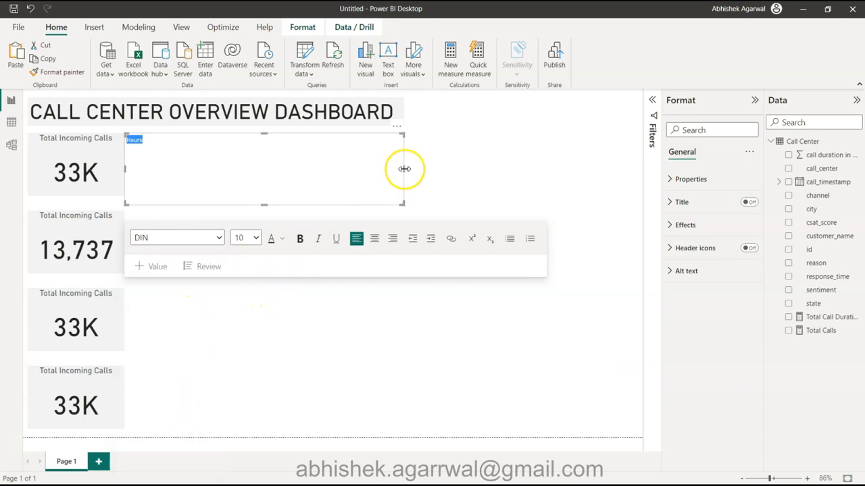
pyautogui.click(301, 170)
pyautogui.moveTo(401, 169); pyautogui.dragTo(140, 146)
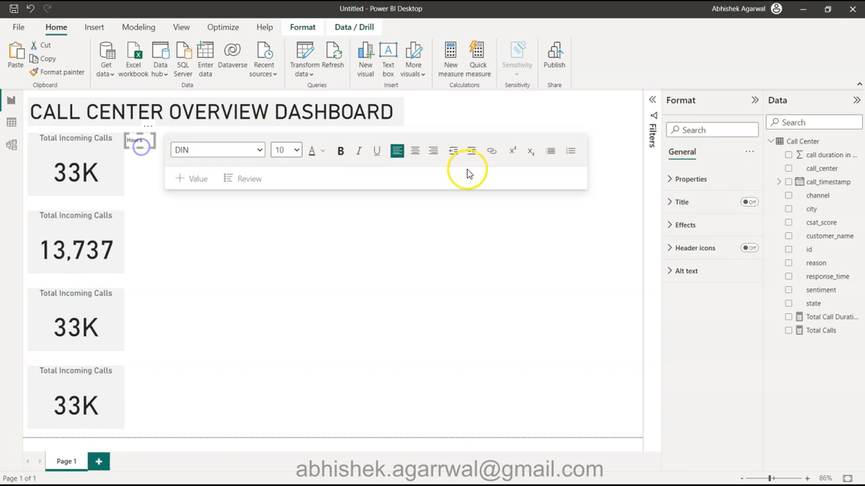
# - Turn off the Hours text box's background and place it under the value on the second card
pyautogui.click(717, 221)
pyautogui.click(738, 254)
pyautogui.moveTo(149, 138); pyautogui.dragTo(82, 266)
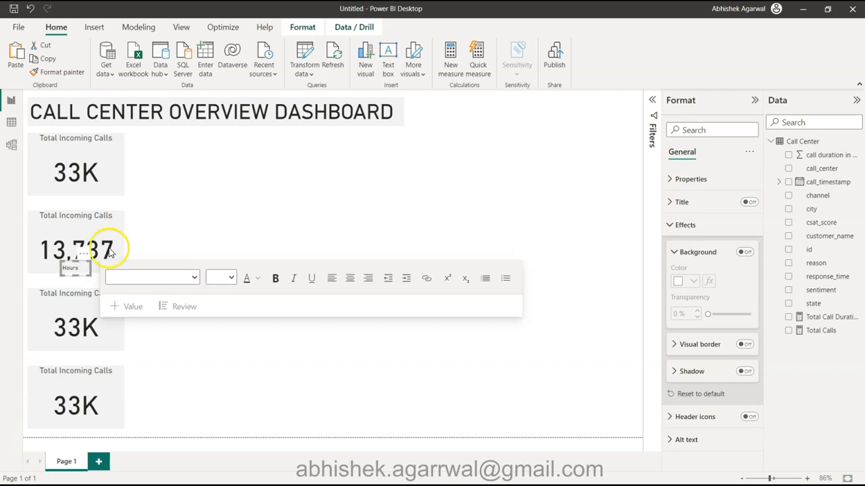
# - Create the measure Avg Call time in Mins as the AVERAGE of call duration in minutes and make it the third card's field
pyautogui.click(209, 215)
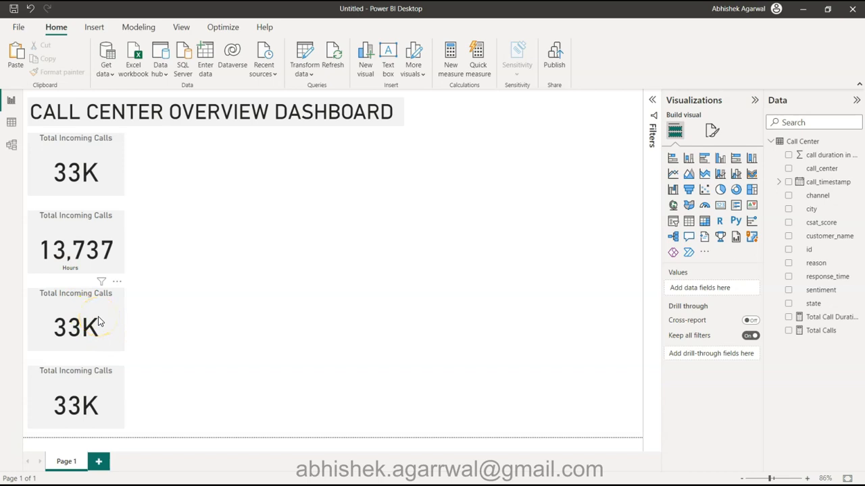
pyautogui.click(831, 157)
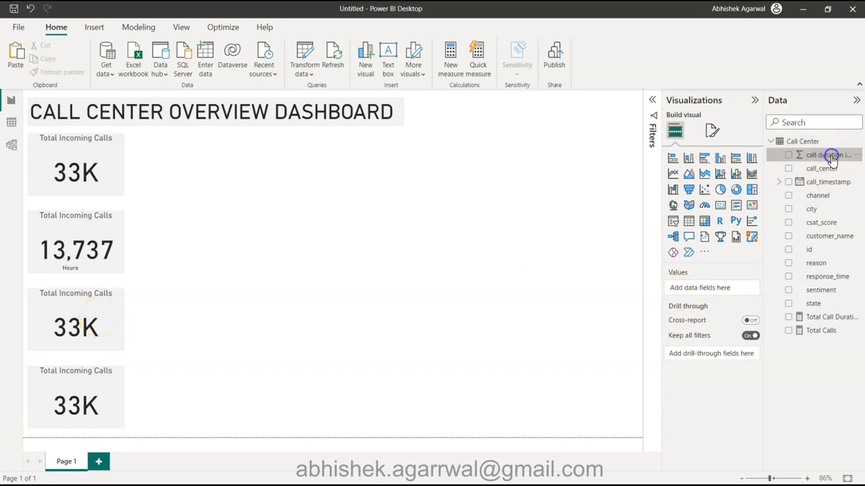
pyautogui.click(57, 30)
pyautogui.click(451, 73)
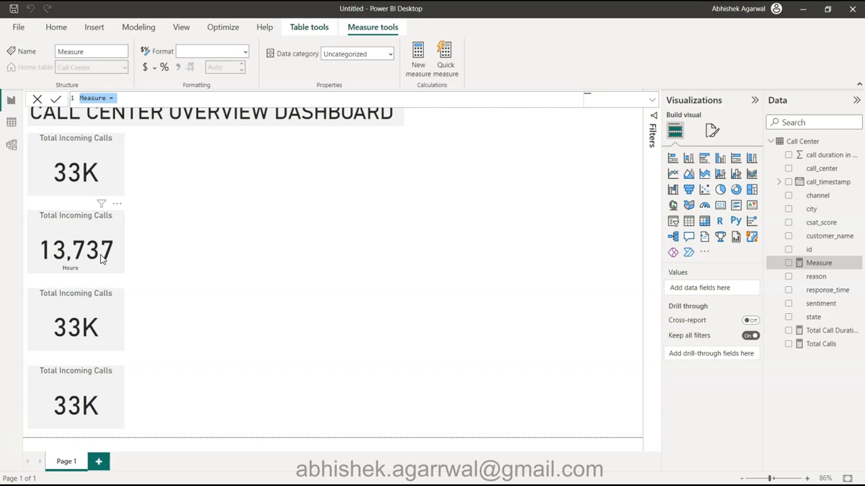
pyautogui.write('Avg Call time in Mins')
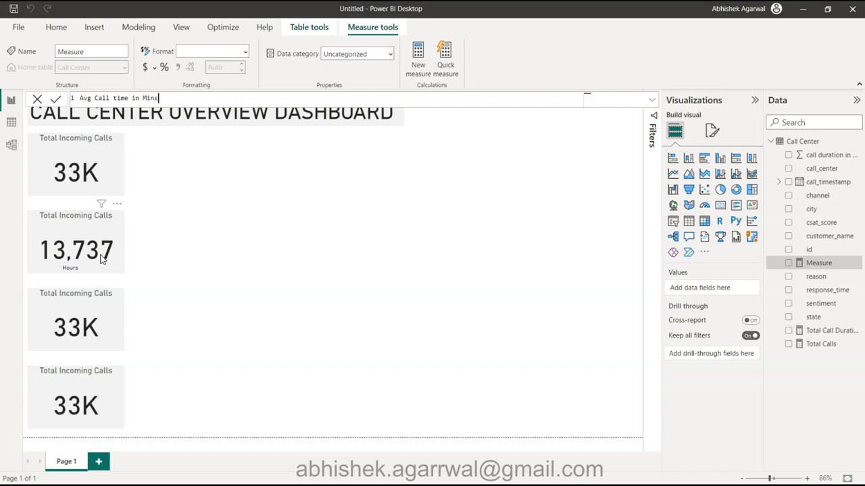
pyautogui.write('av')
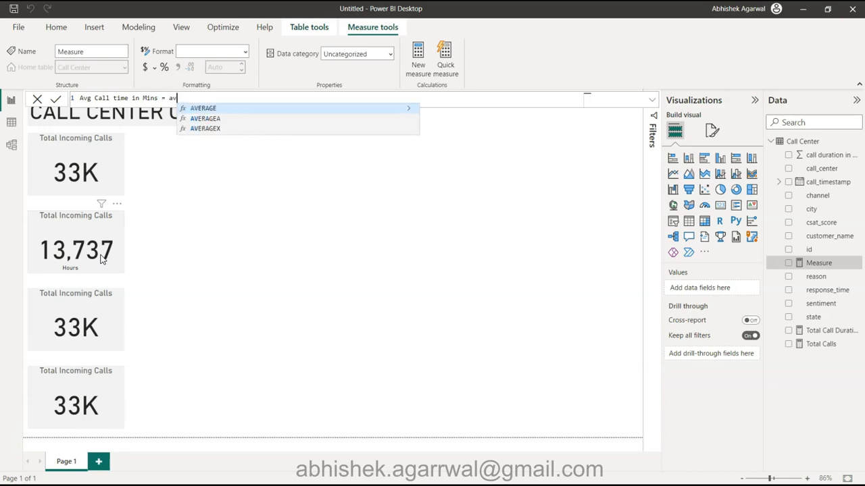
pyautogui.press('Tab')
pyautogui.press('Down')
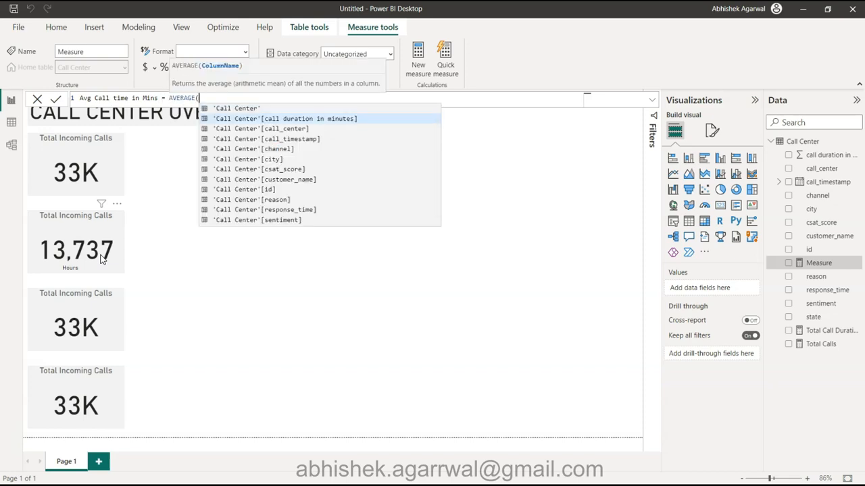
pyautogui.press('Tab')
pyautogui.write(')')
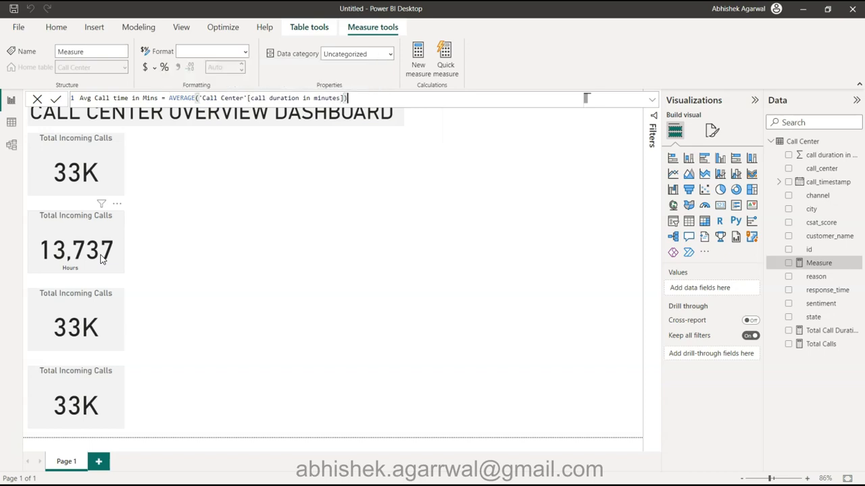
pyautogui.press('Return')
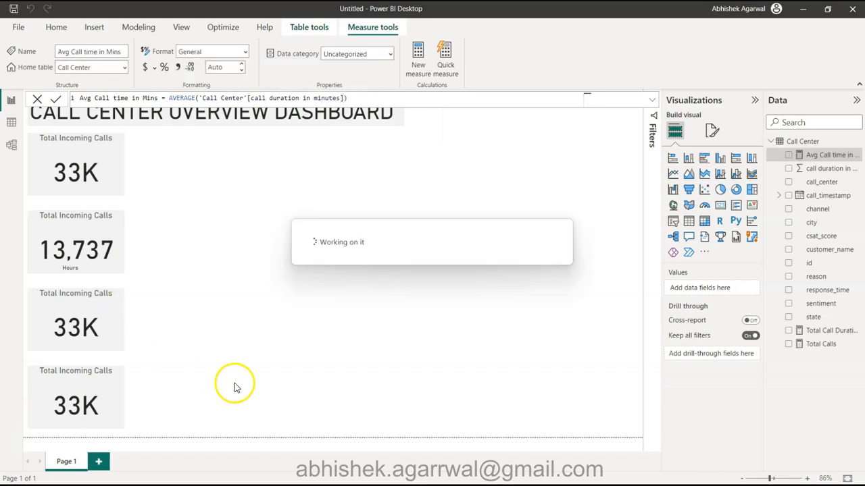
pyautogui.click(102, 318)
pyautogui.moveTo(818, 155); pyautogui.dragTo(713, 288)
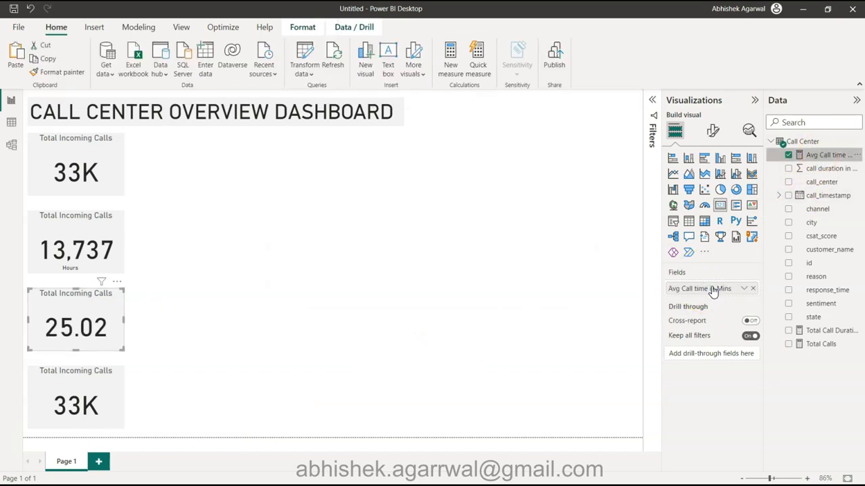
# - Change the title of the second card to Total Call Duration
pyautogui.click(105, 250)
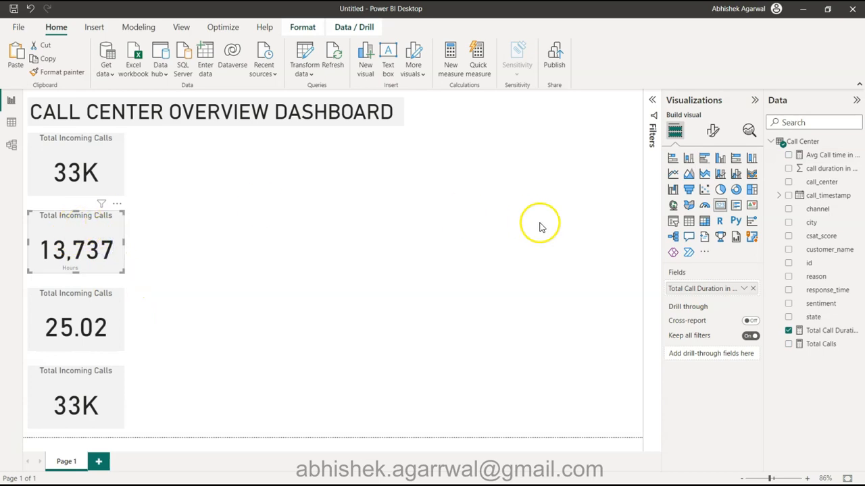
pyautogui.click(707, 133)
pyautogui.click(709, 180)
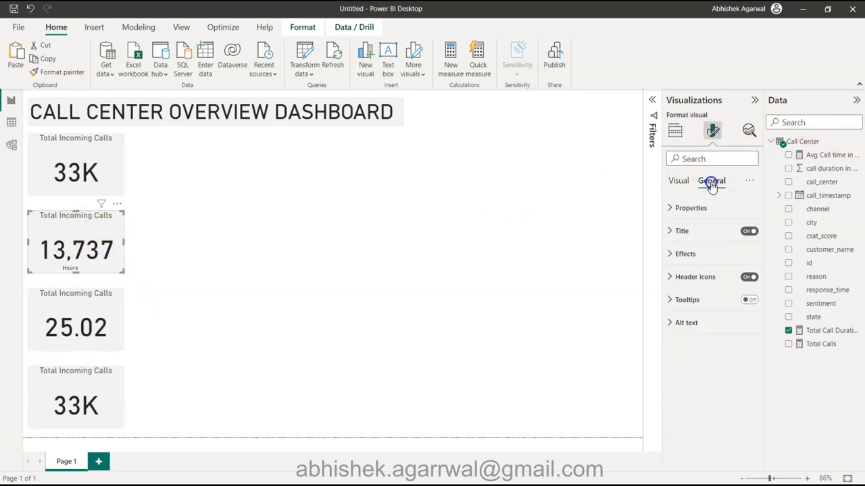
pyautogui.click(706, 232)
pyautogui.tripleClick(712, 286)
pyautogui.write('Total Call Duration')
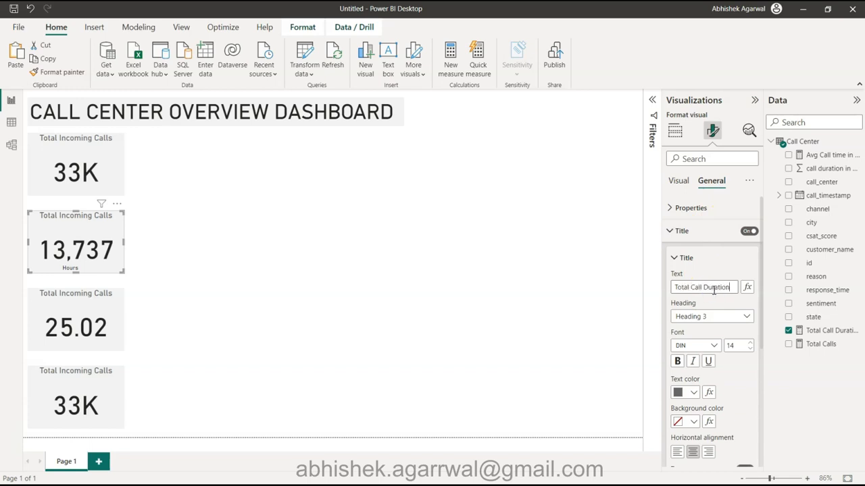
pyautogui.press('Return')
# - Change the title of the third card to Avg Call Duration
pyautogui.click(109, 314)
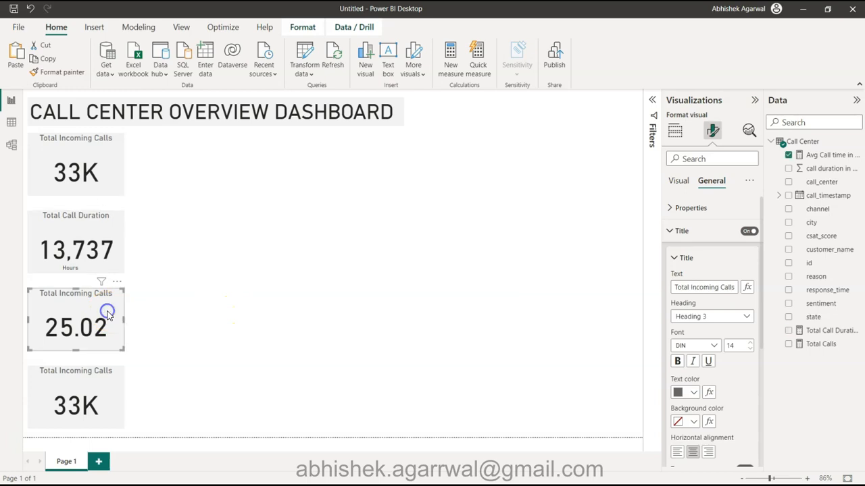
pyautogui.tripleClick(699, 289)
pyautogui.write('S')
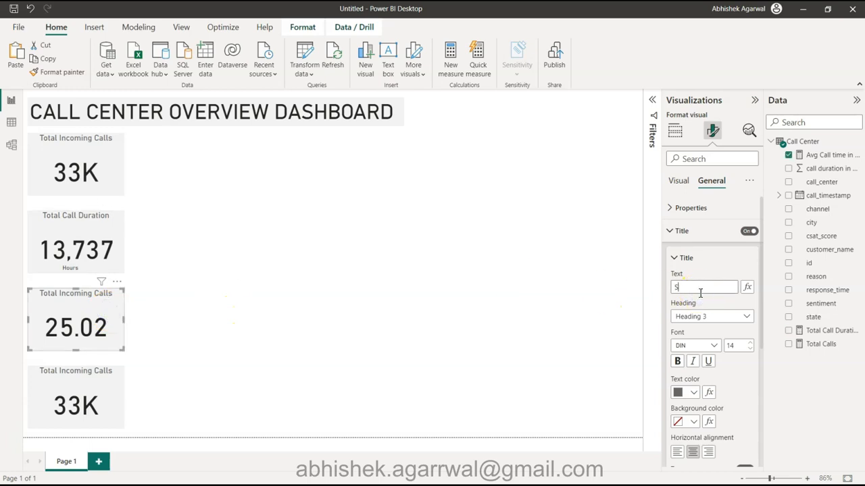
pyautogui.press('BackSpace')
pyautogui.write('Avg Call Duration')
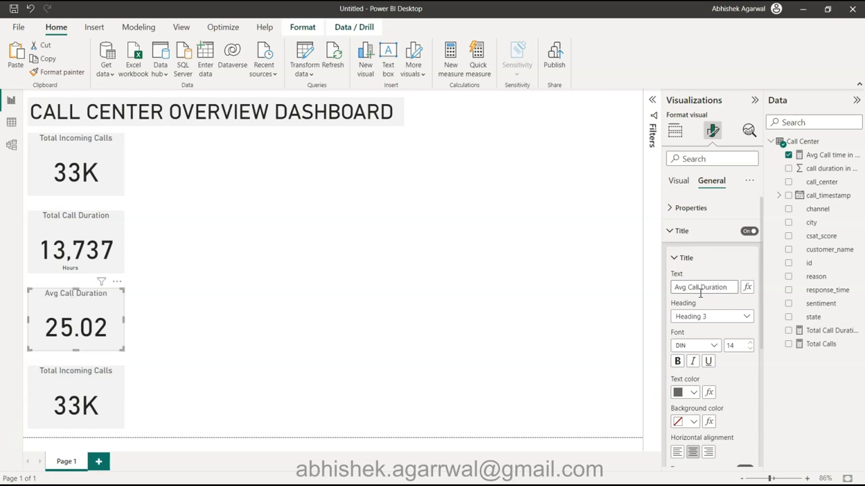
pyautogui.click(105, 330)
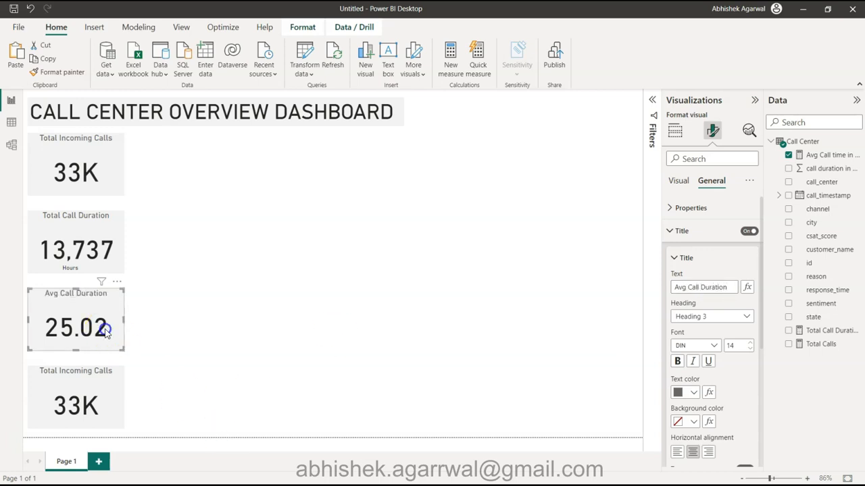
# - Duplicate the Hours text box onto the third card under its value and change its text to Mins
pyautogui.click(72, 267)
pyautogui.click(74, 266)
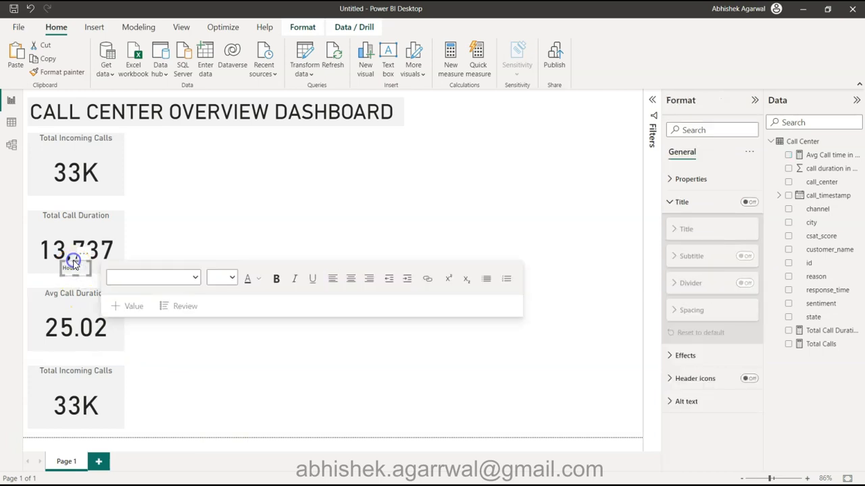
pyautogui.moveTo(74, 265); pyautogui.dragTo(83, 354)
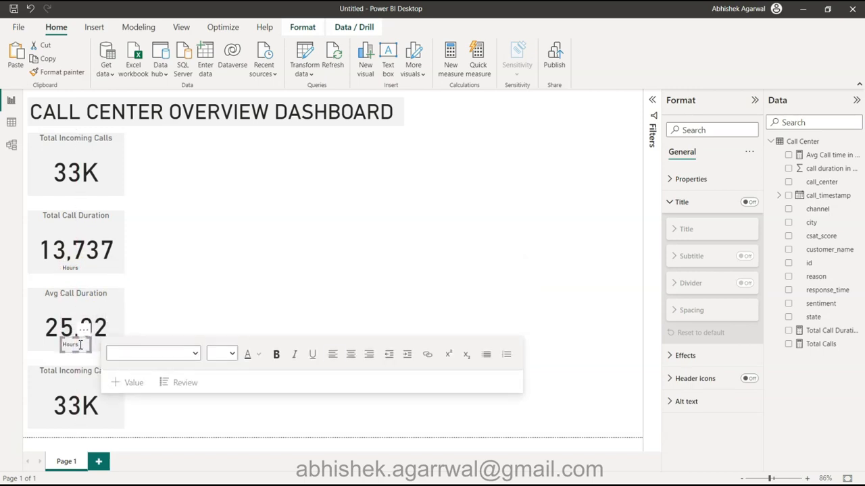
pyautogui.click(80, 345)
pyautogui.doubleClick(81, 344)
pyautogui.press('BackSpace')
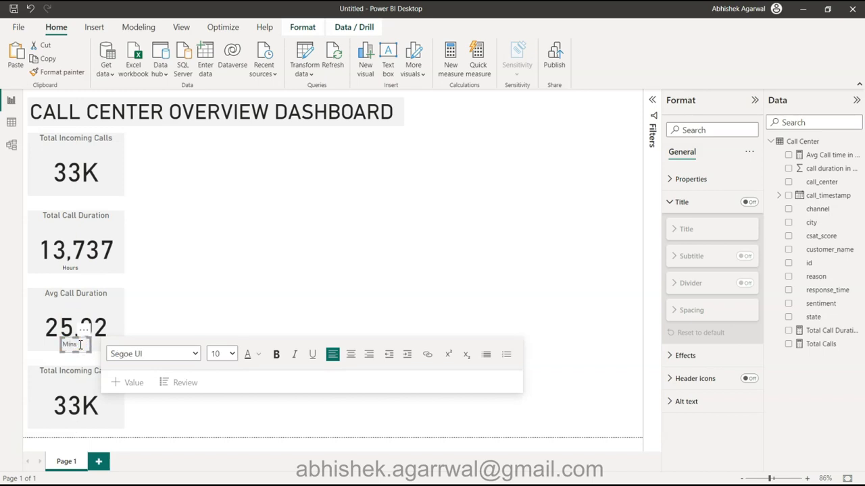
pyautogui.hotkey('ctrl', 's')
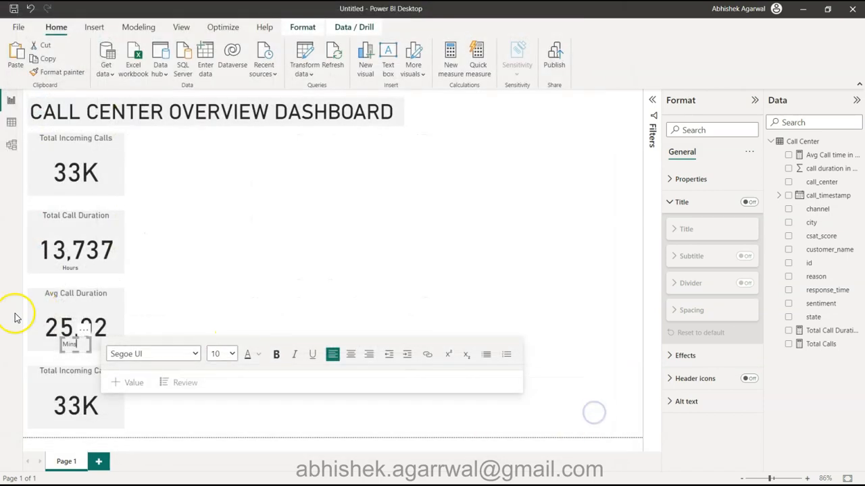
# - Set the font of the Mins label on the third card to DIN
pyautogui.moveTo(81, 347); pyautogui.dragTo(46, 346)
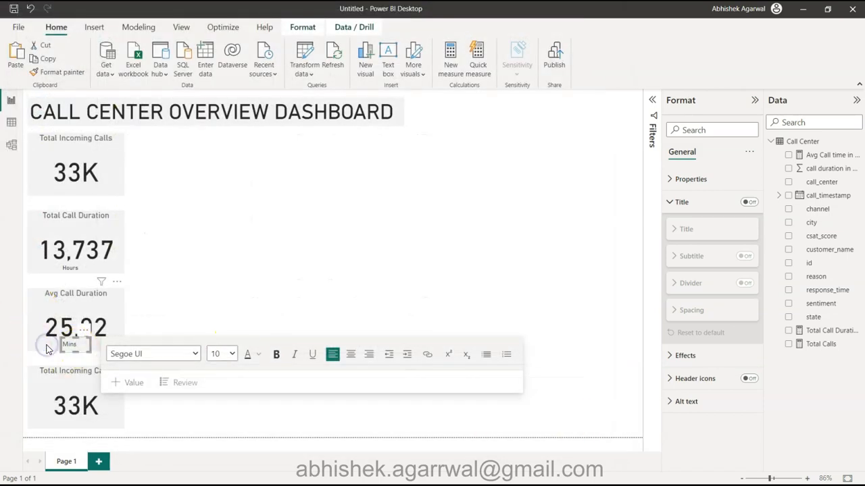
pyautogui.click(194, 353)
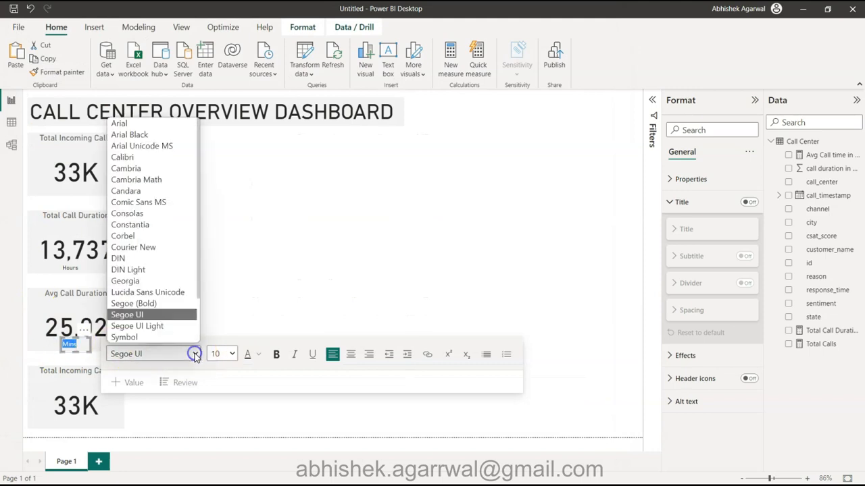
pyautogui.scroll(-1, 157, 279)
pyautogui.click(156, 251)
pyautogui.click(157, 240)
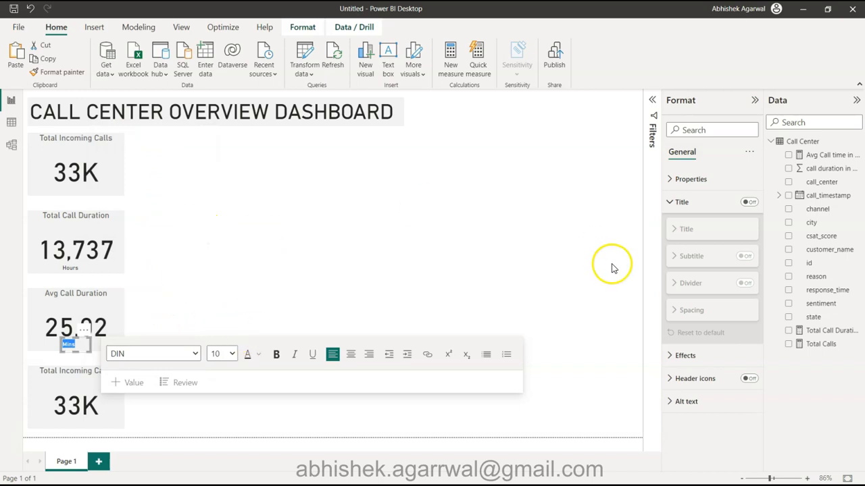
# - Set the Avg Call Duration card's callout value to 0 decimal places
pyautogui.click(111, 300)
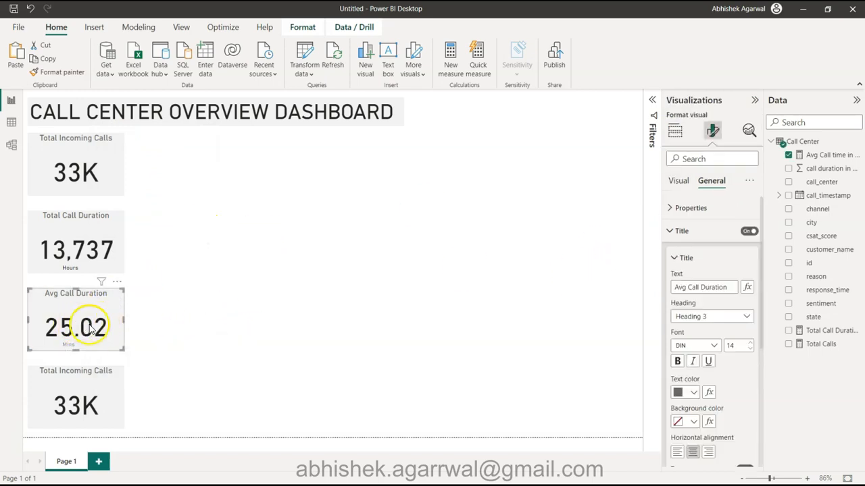
pyautogui.click(678, 181)
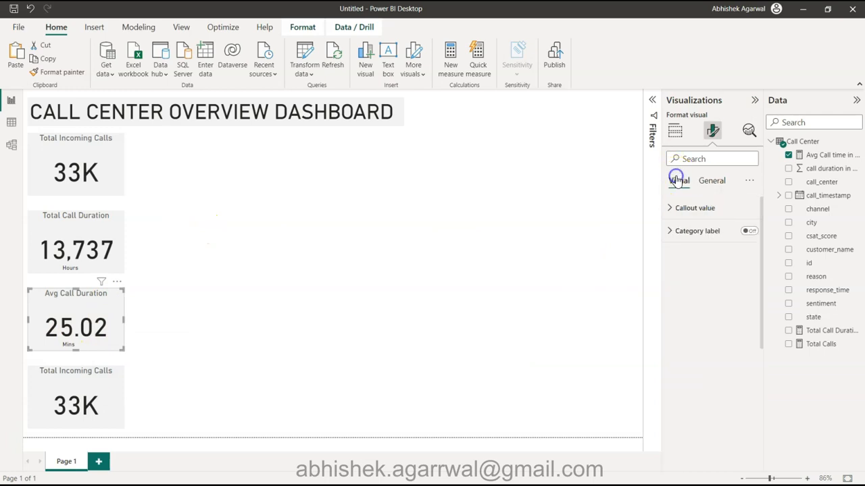
pyautogui.click(694, 213)
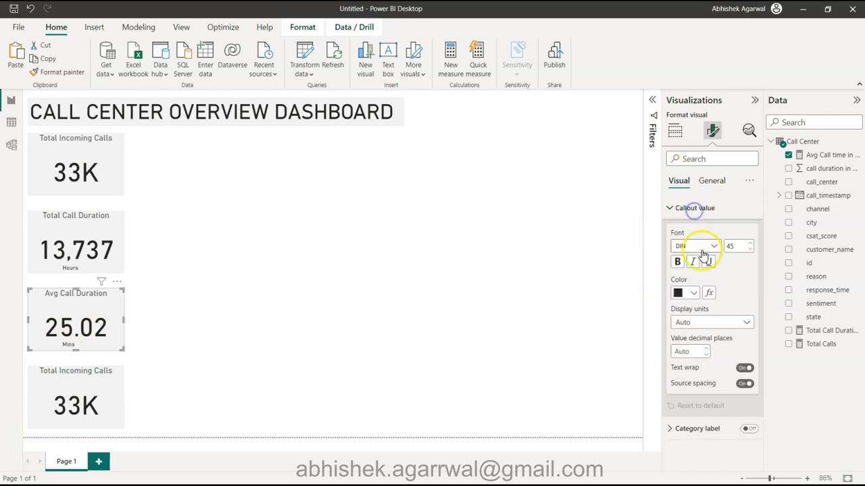
pyautogui.click(689, 352)
pyautogui.write('0')
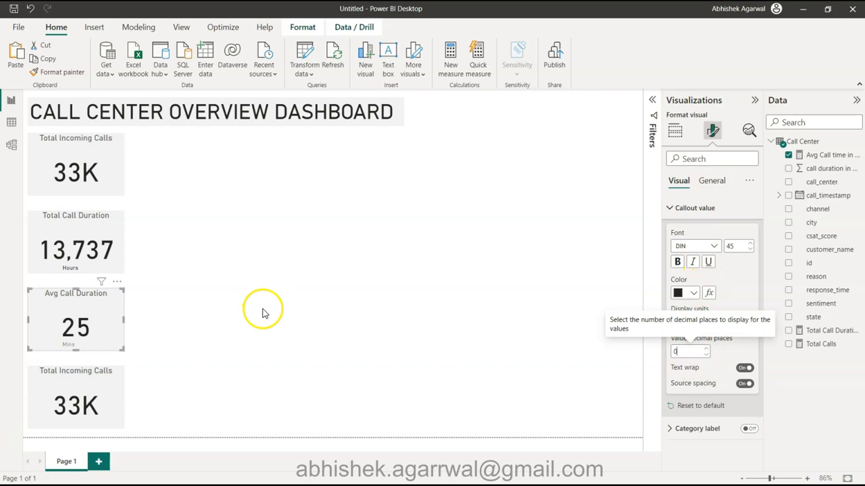
pyautogui.click(263, 310)
# - Reposition the Mins text box so it sits centred beneath the value on the Avg Call Duration card
pyautogui.click(74, 346)
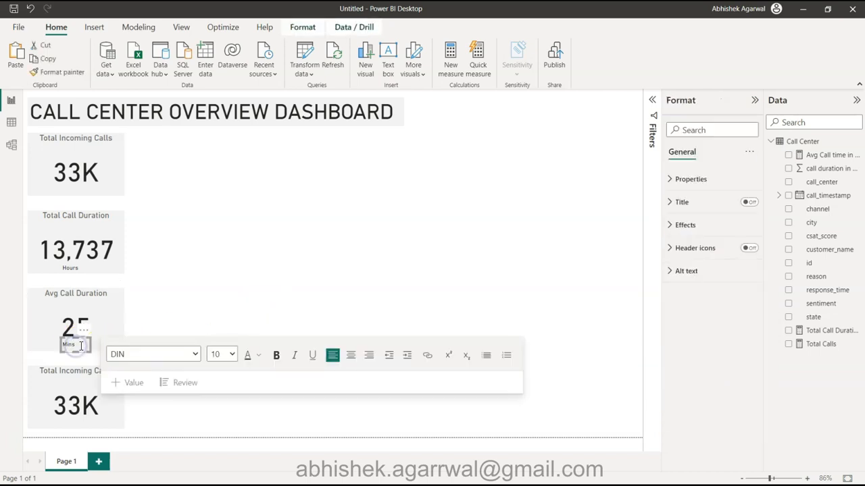
pyautogui.moveTo(88, 338); pyautogui.dragTo(92, 343)
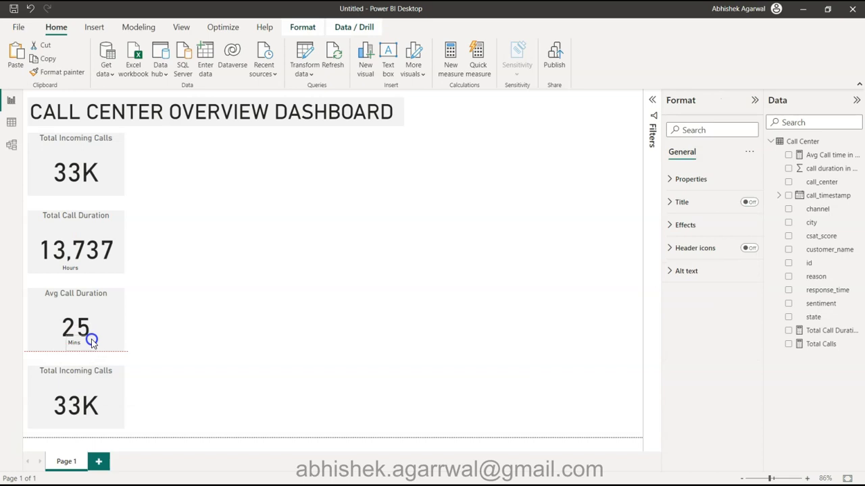
pyautogui.click(92, 344)
pyautogui.press('Up')
pyautogui.press('Up')
pyautogui.press('Up')
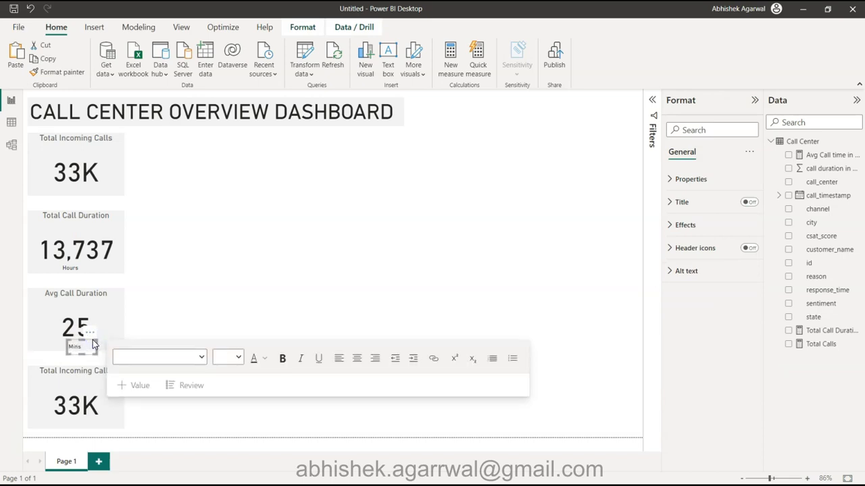
pyautogui.click(212, 295)
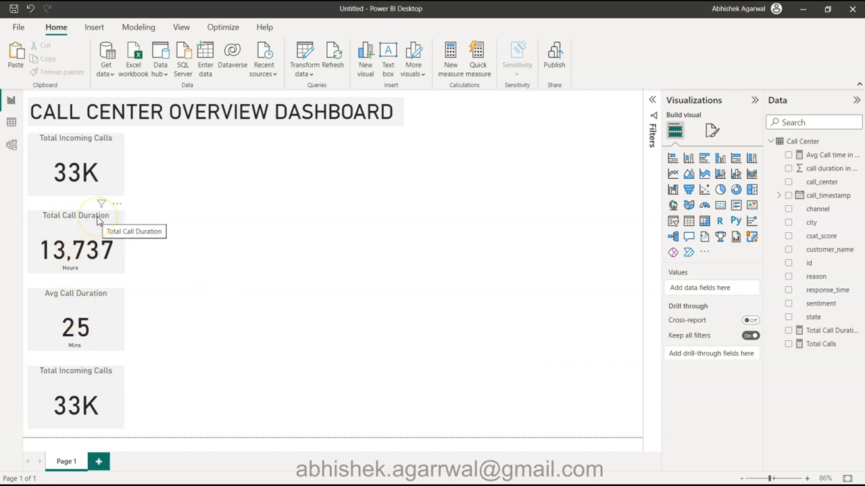
pyautogui.click(80, 174)
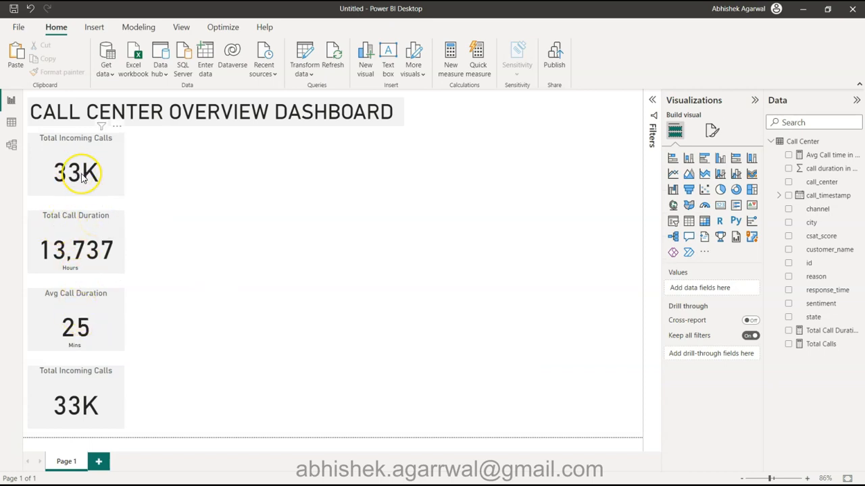
pyautogui.click(72, 329)
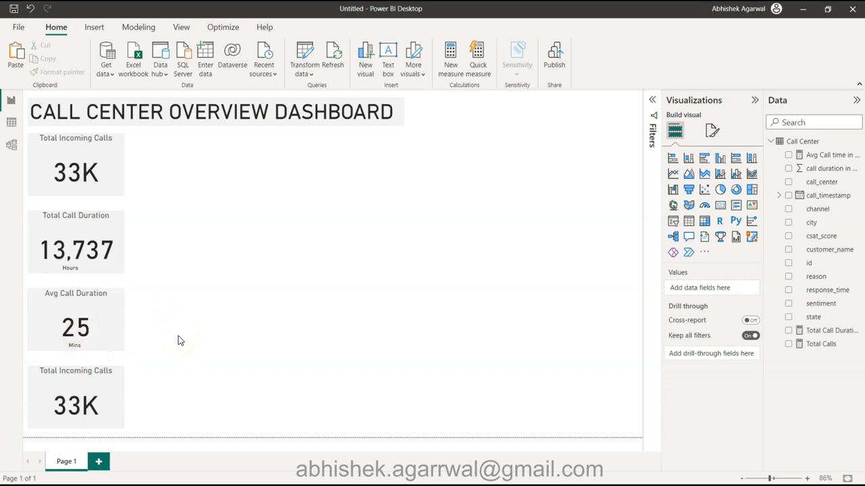
pyautogui.click(437, 280)
# - Add a calculated column named Call Above 5 Min? to the Call Center table
pyautogui.click(12, 123)
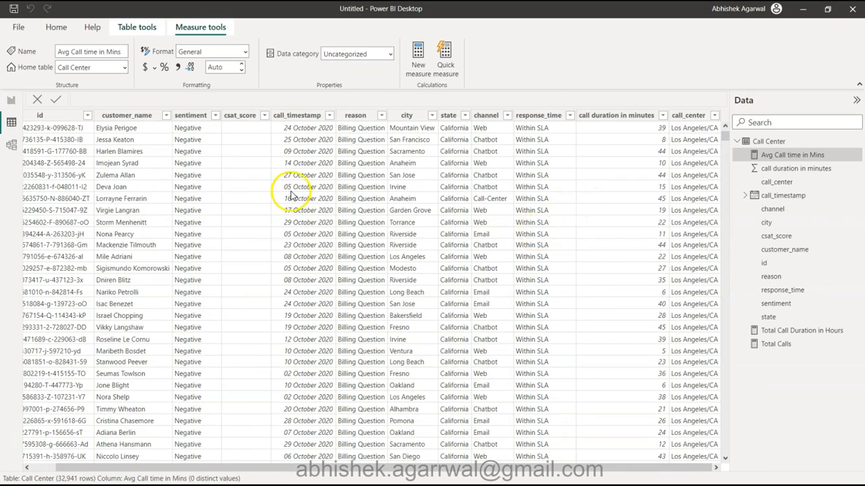
pyautogui.click(57, 28)
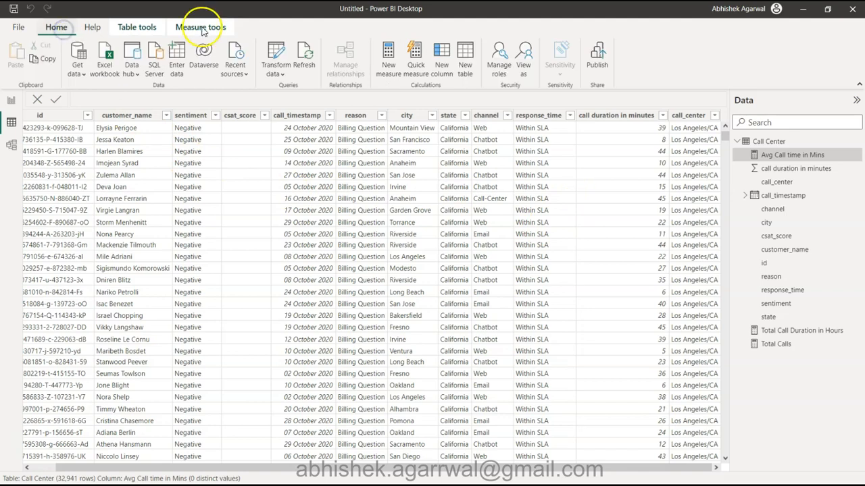
pyautogui.click(451, 70)
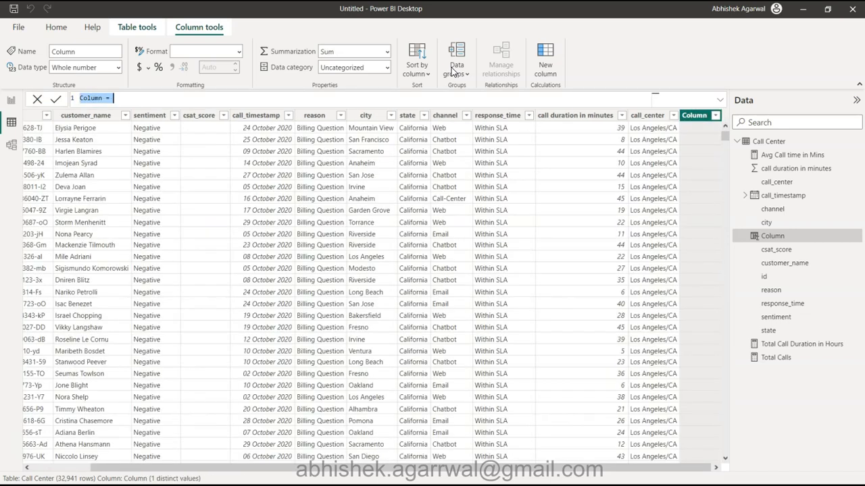
pyautogui.write('Call Above 5 Min?')
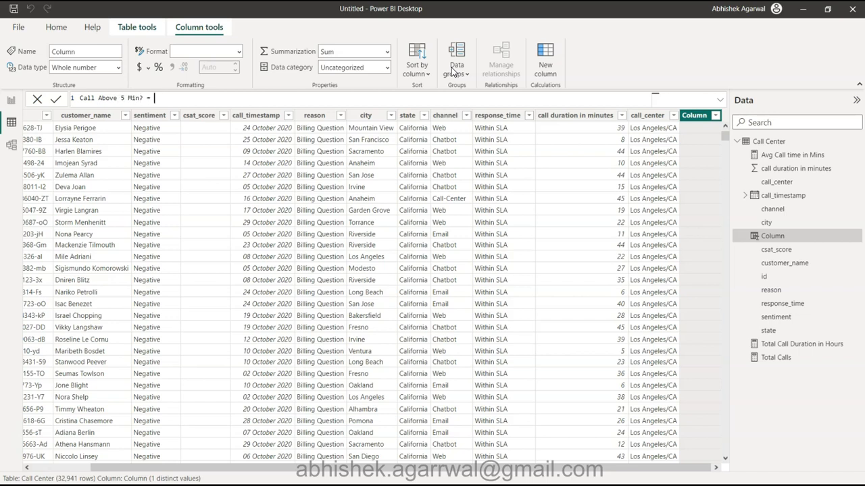
# - Define the new column as IF('Call Center'[call duration in minutes] > 5,TRUE(),FALSE()) and check its values against the call durations
pyautogui.write('IF(')
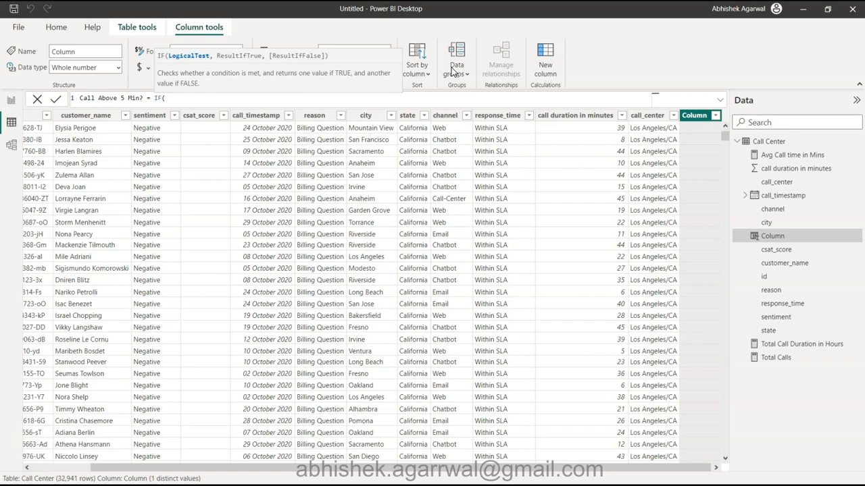
pyautogui.write('cal')
pyautogui.press('Up')
pyautogui.press('Up')
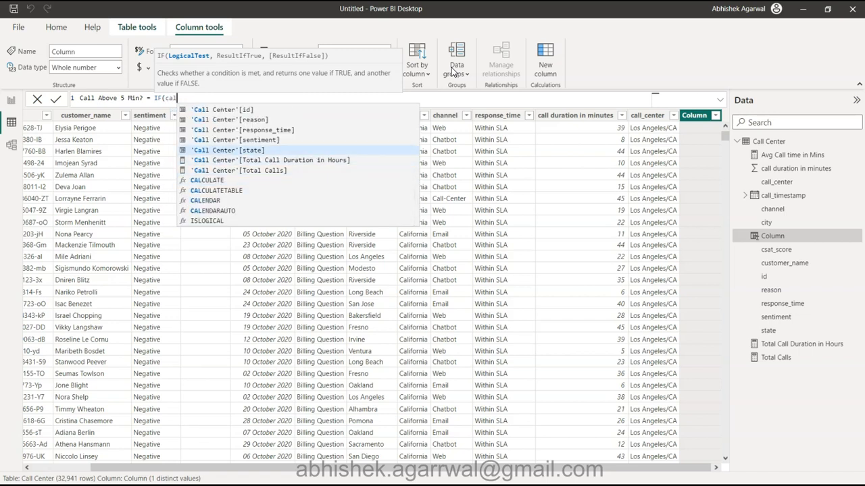
pyautogui.press('BackSpace')
pyautogui.press('BackSpace')
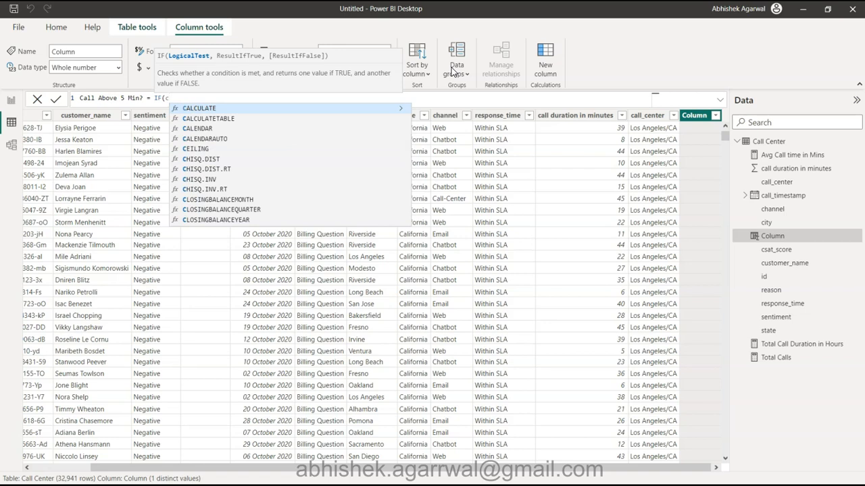
pyautogui.write('all dur')
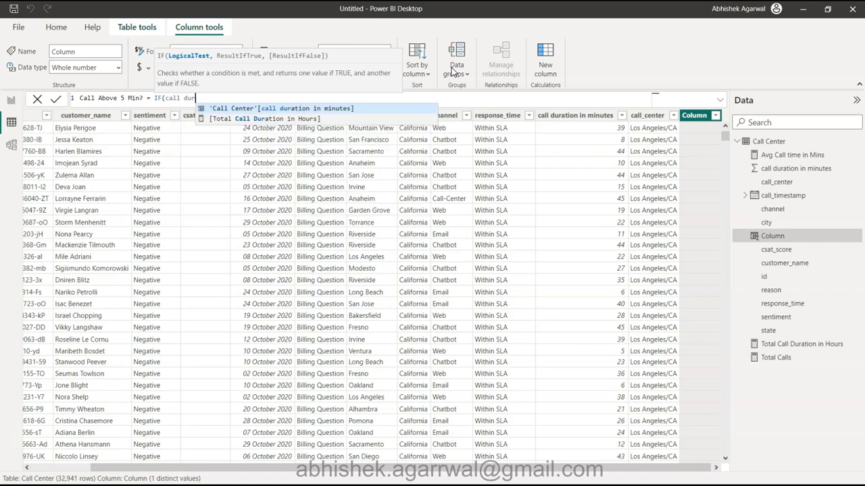
pyautogui.press('Tab')
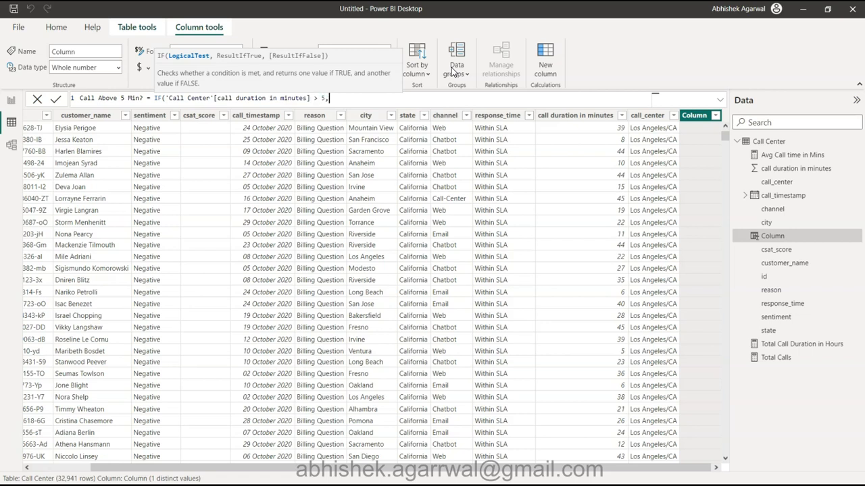
pyautogui.write('> 5,tru')
pyautogui.press('Tab')
pyautogui.write(',fal')
pyautogui.press('Tab')
pyautogui.write(')')
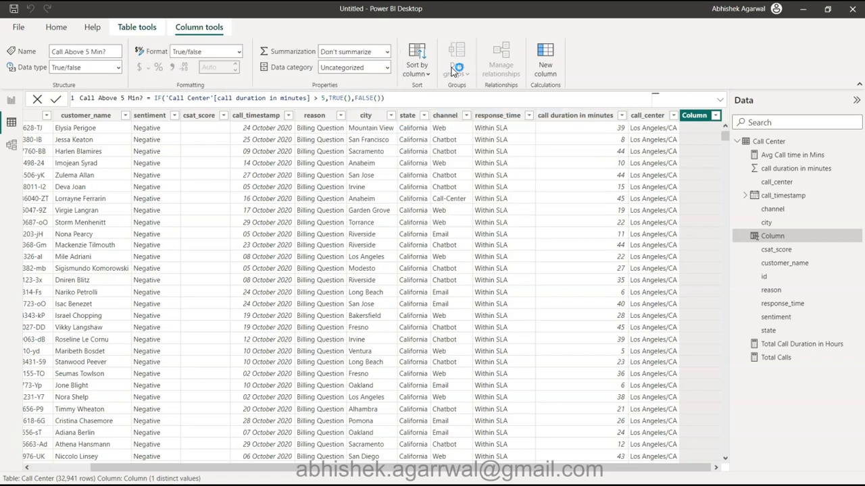
pyautogui.click(602, 248)
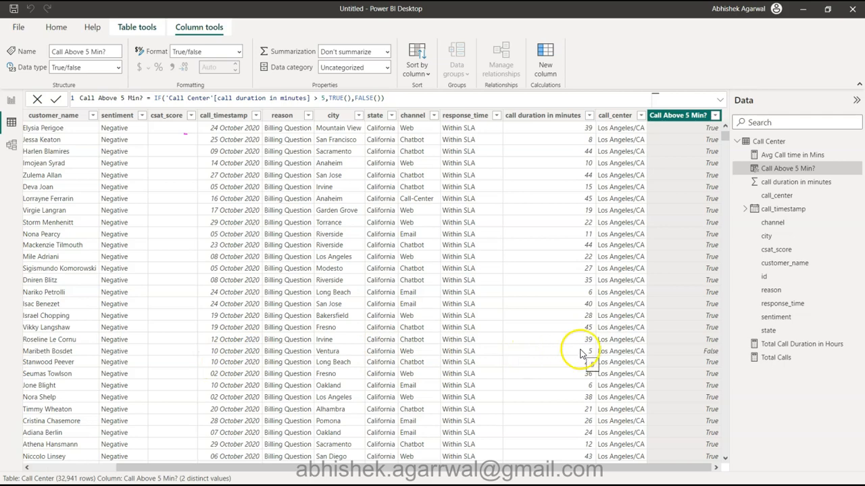
pyautogui.scroll(-5, 585, 352)
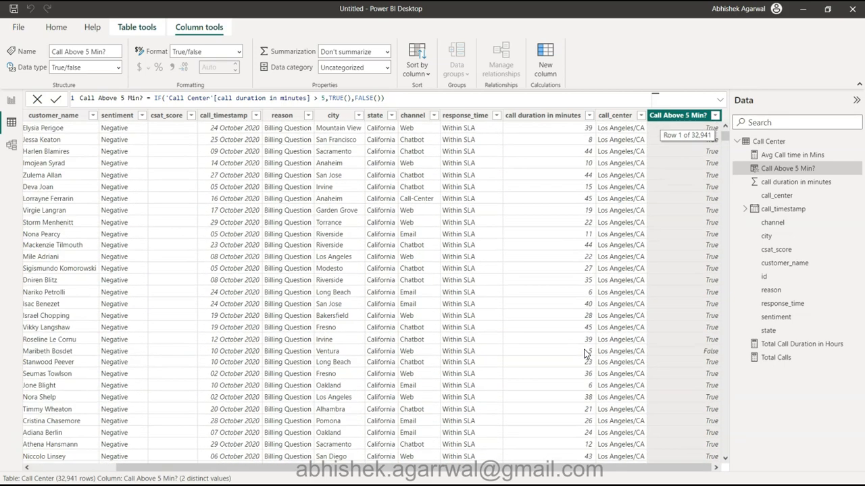
# - Return to the report page and widen the Data pane so the full field names fit
pyautogui.click(11, 103)
pyautogui.click(266, 257)
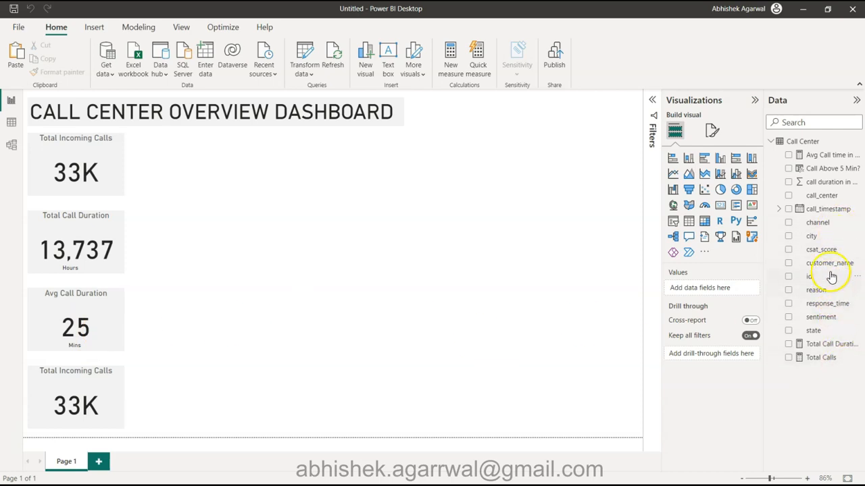
pyautogui.moveTo(762, 220); pyautogui.dragTo(737, 224)
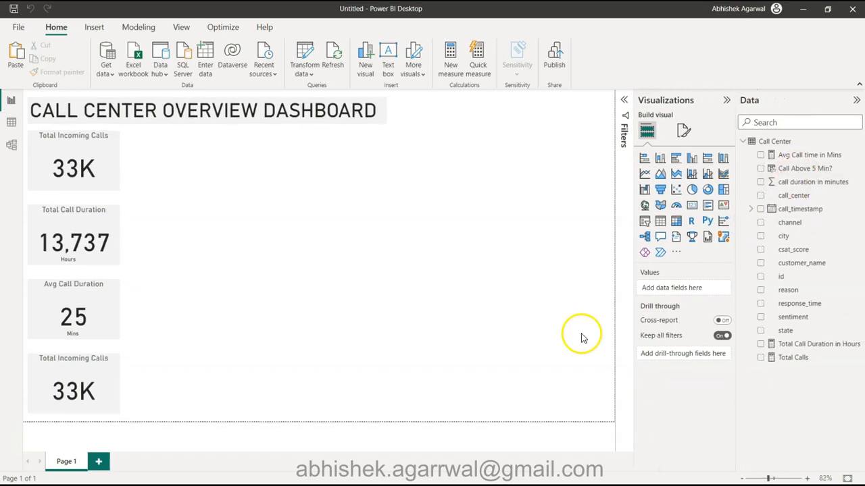
pyautogui.click(559, 286)
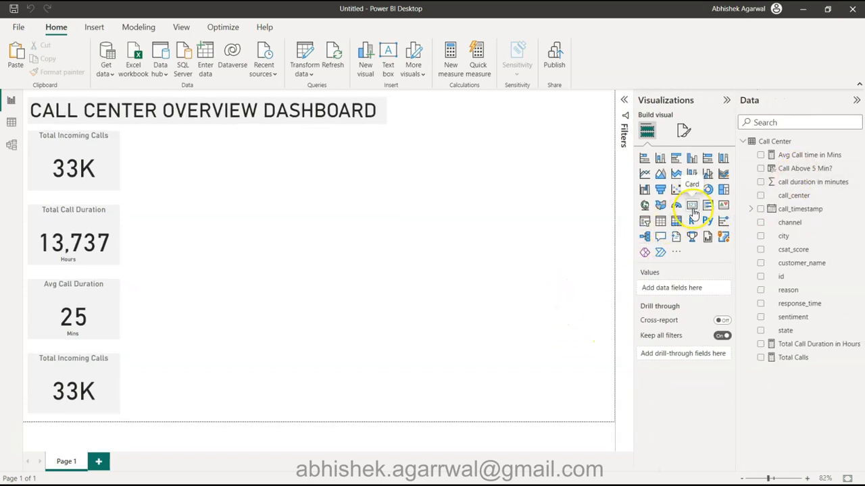
pyautogui.click(693, 212)
pyautogui.moveTo(273, 172); pyautogui.dragTo(345, 237)
pyautogui.press('Delete')
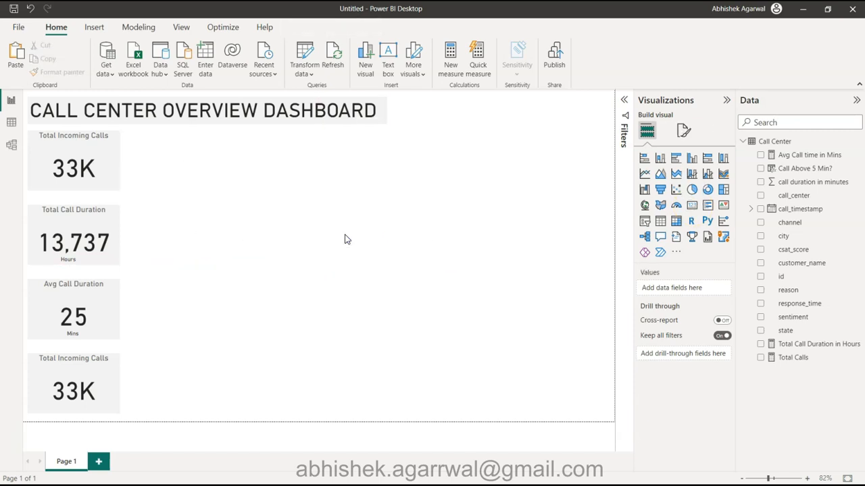
# - Duplicate the Avg Call Duration card and place the copy in the empty canvas area beside the original
pyautogui.click(90, 292)
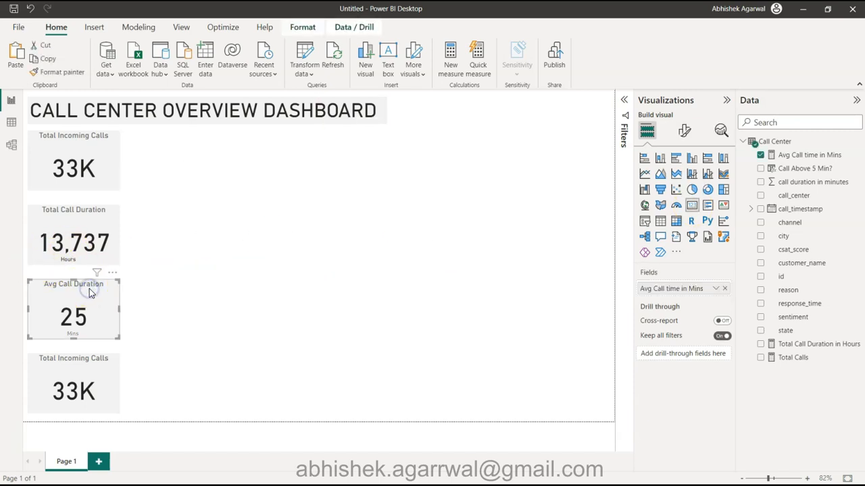
pyautogui.hotkey('ctrl', 'c')
pyautogui.hotkey('ctrl', 'v')
pyautogui.moveTo(90, 288); pyautogui.dragTo(239, 288)
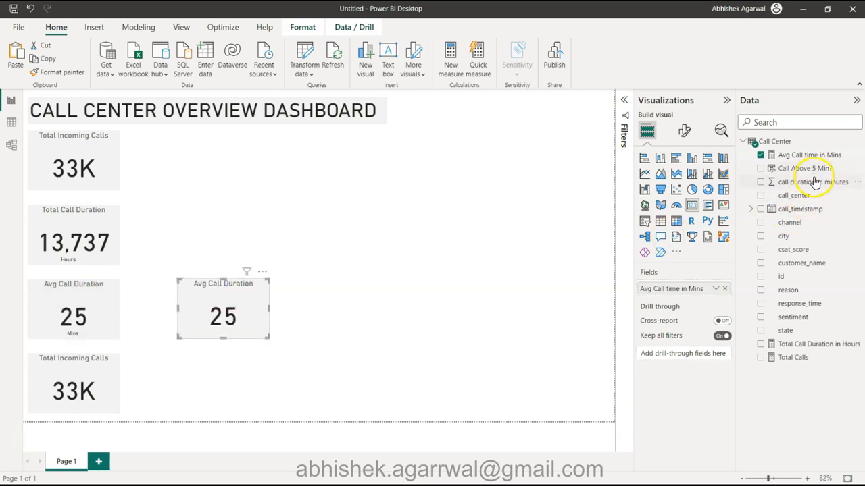
# - Replace the copied card's field with call duration in minutes, aggregated as Average
pyautogui.moveTo(816, 184); pyautogui.dragTo(700, 289)
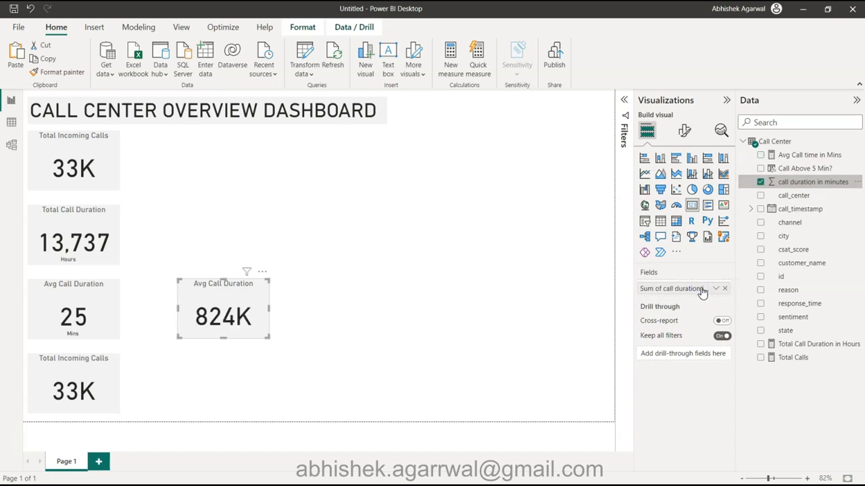
pyautogui.click(717, 292)
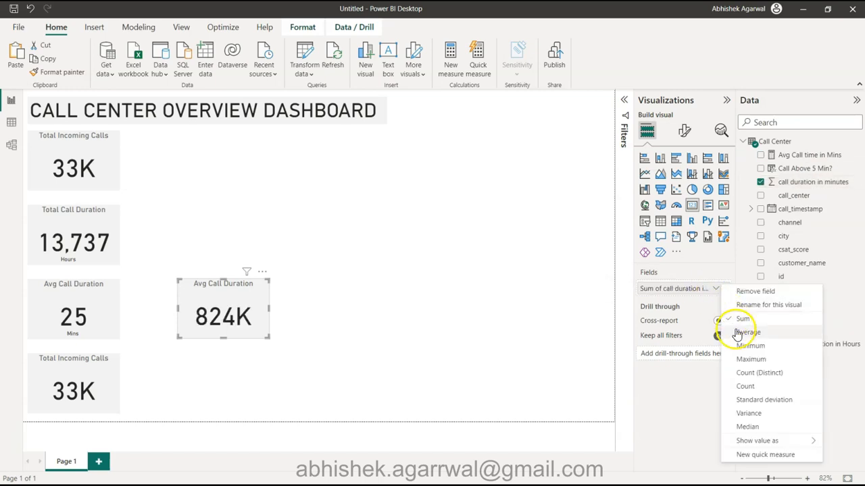
pyautogui.click(740, 329)
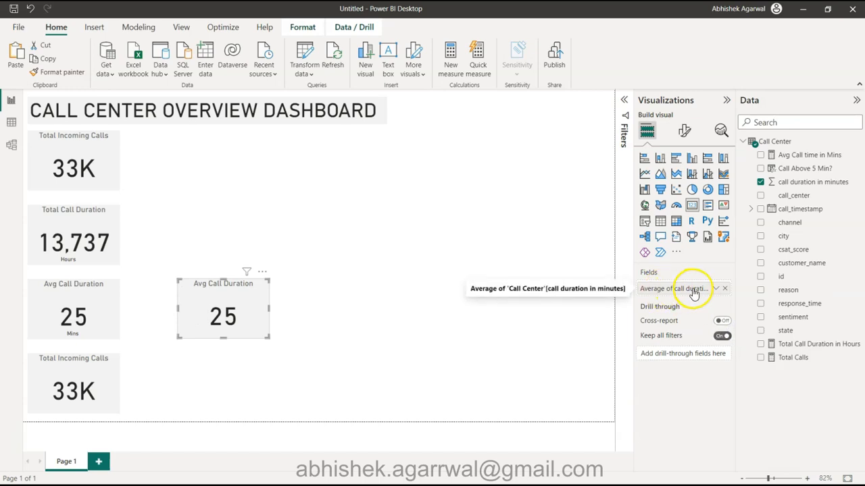
# - Filter the copied card to Call Above 5 Min? is True and switch its call duration aggregation to Count
pyautogui.click(625, 102)
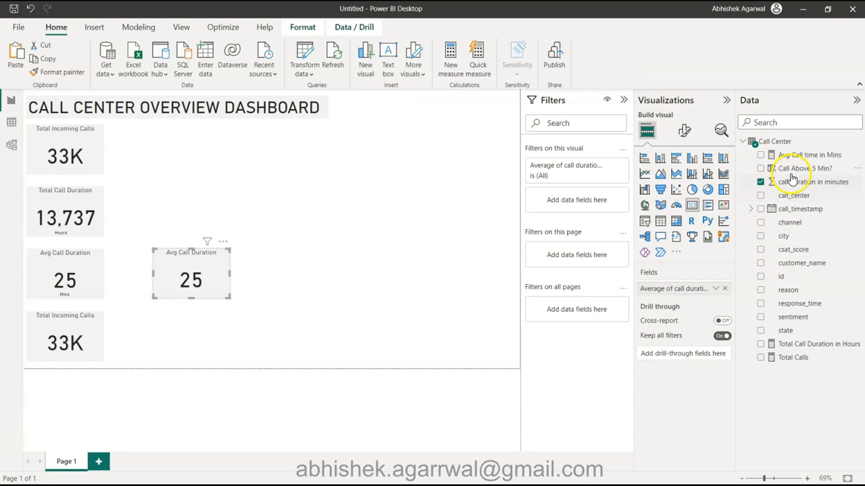
pyautogui.moveTo(806, 174); pyautogui.dragTo(585, 202)
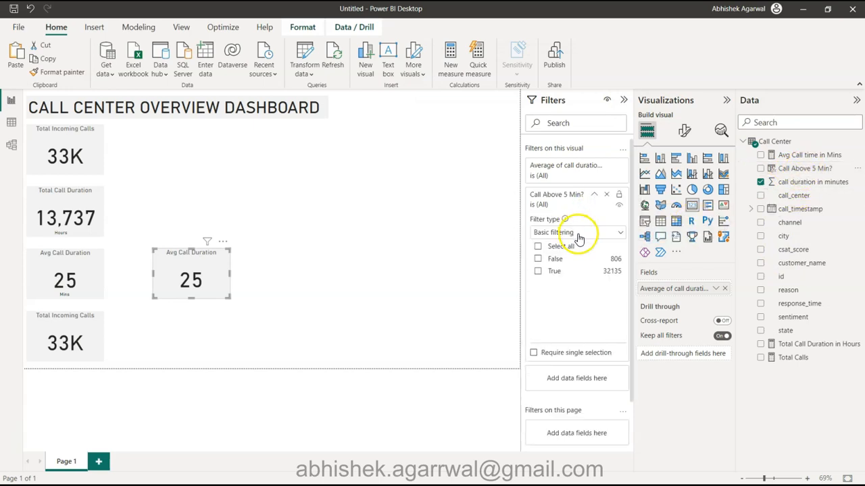
pyautogui.click(537, 271)
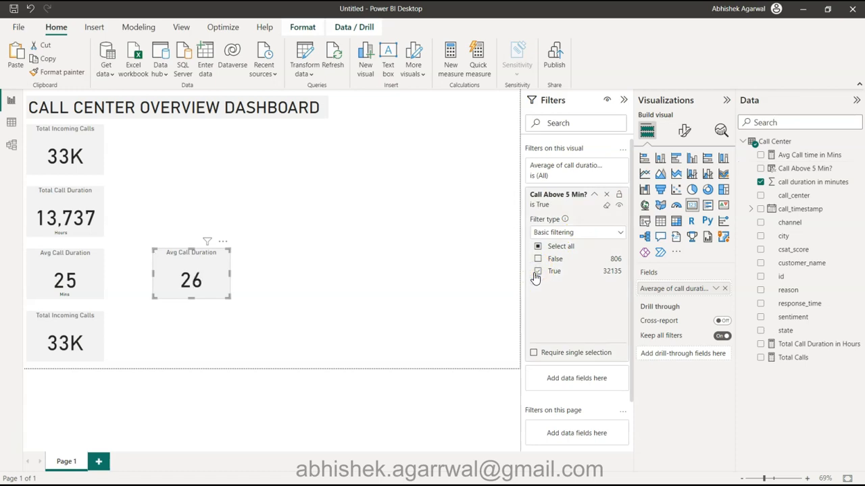
pyautogui.click(716, 288)
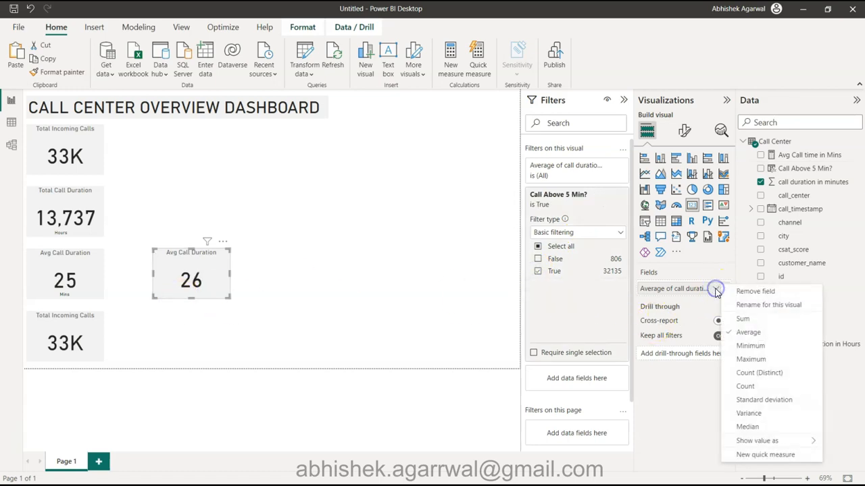
pyautogui.click(746, 386)
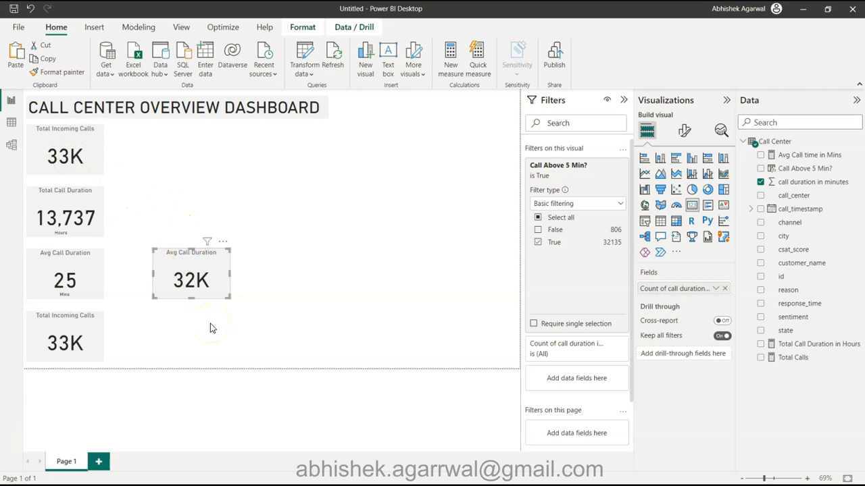
# - Remove the copied Avg Call Duration card from the report page
pyautogui.click(175, 289)
pyautogui.click(191, 284)
pyautogui.click(223, 241)
pyautogui.click(260, 273)
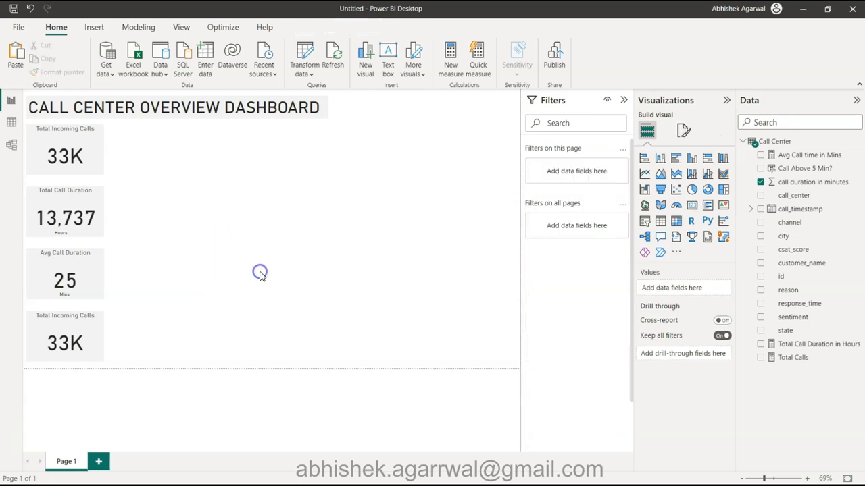
pyautogui.click(302, 202)
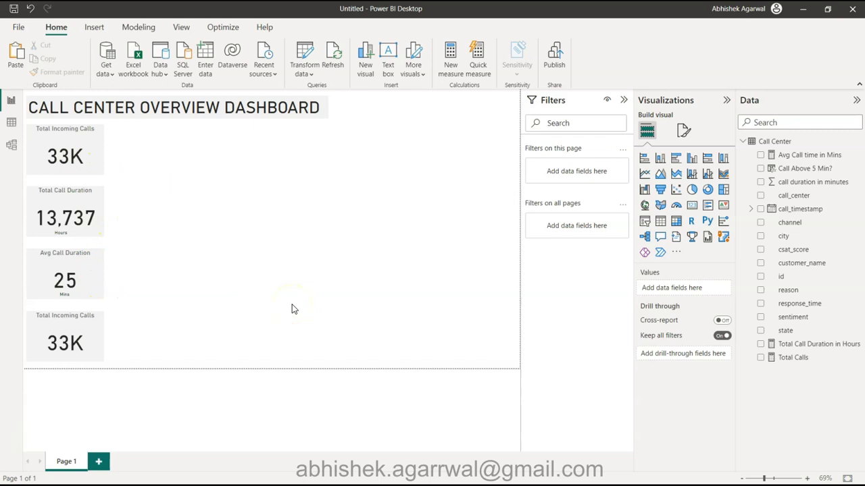
pyautogui.click(207, 333)
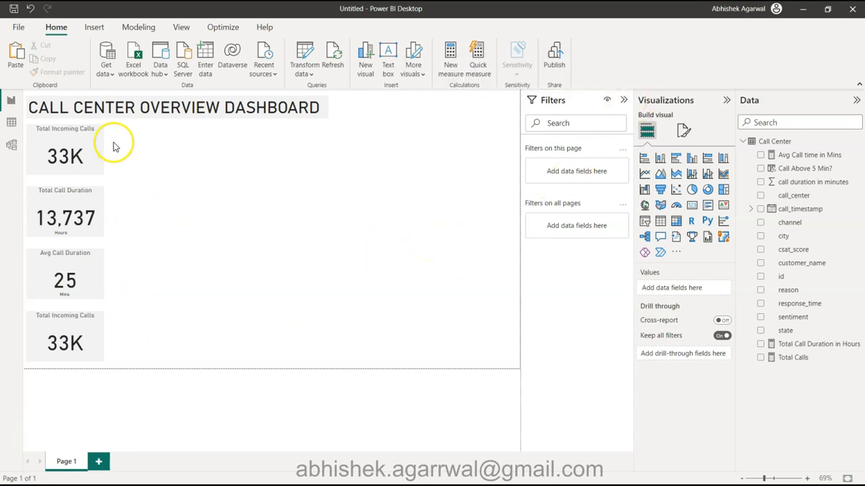
# - Create the measure Avg Satisfaction Score = AVERAGE('Call Center'[csat_score]) in the Call Center table
pyautogui.click(77, 340)
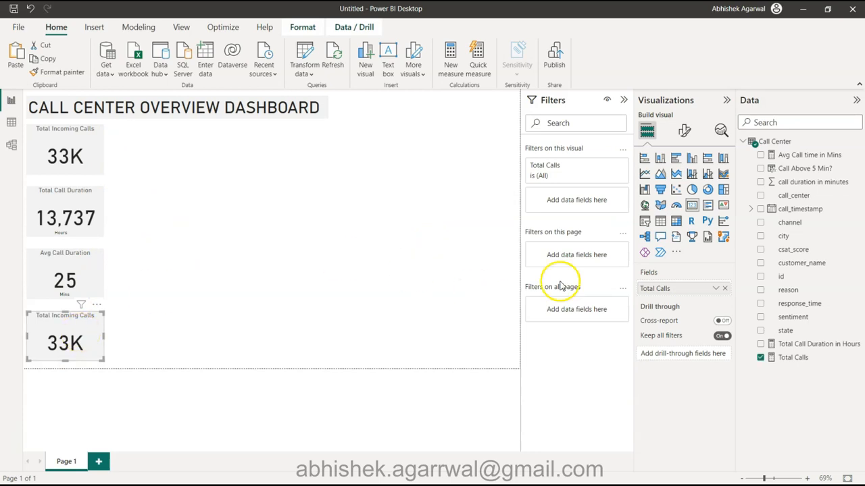
pyautogui.click(814, 250)
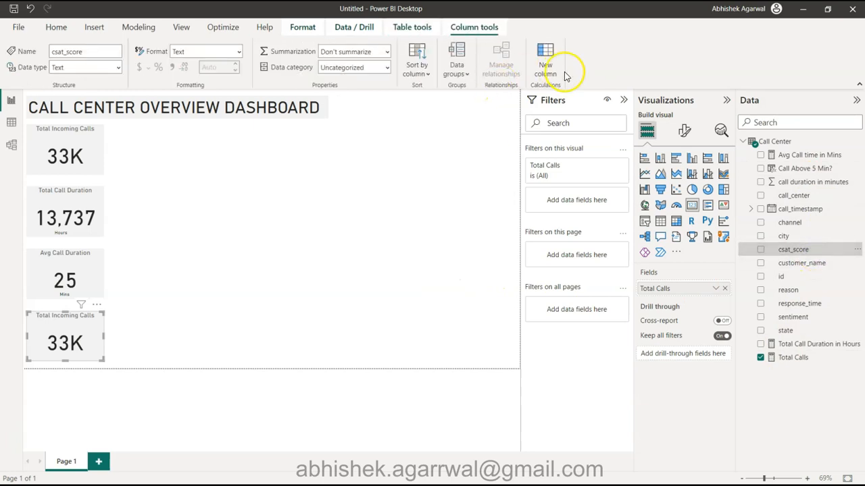
pyautogui.click(57, 27)
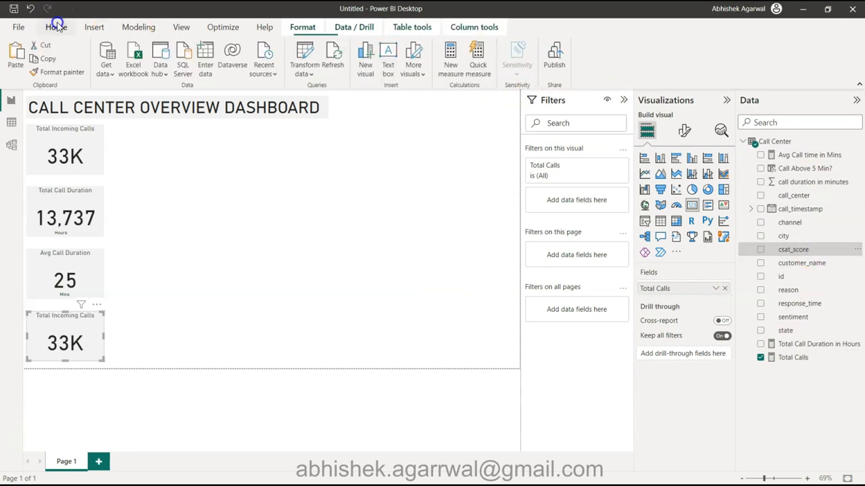
pyautogui.click(451, 57)
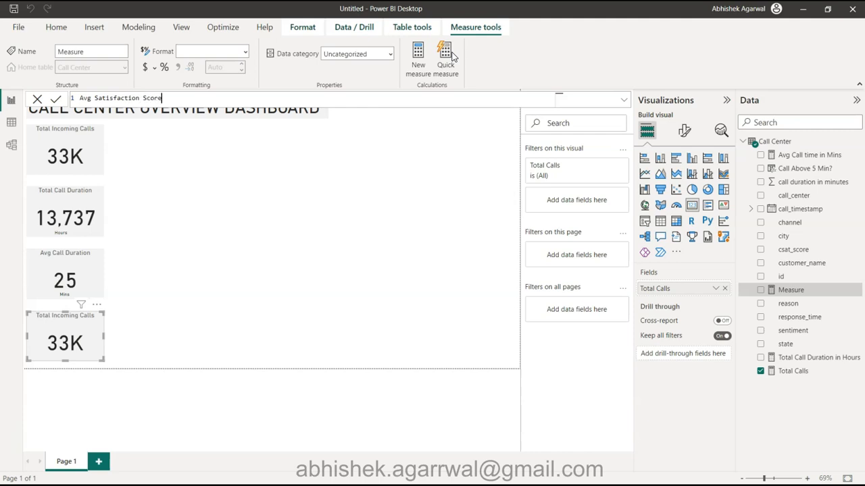
pyautogui.hotkey('ctrl', '+')
pyautogui.hotkey('ctrl', '+')
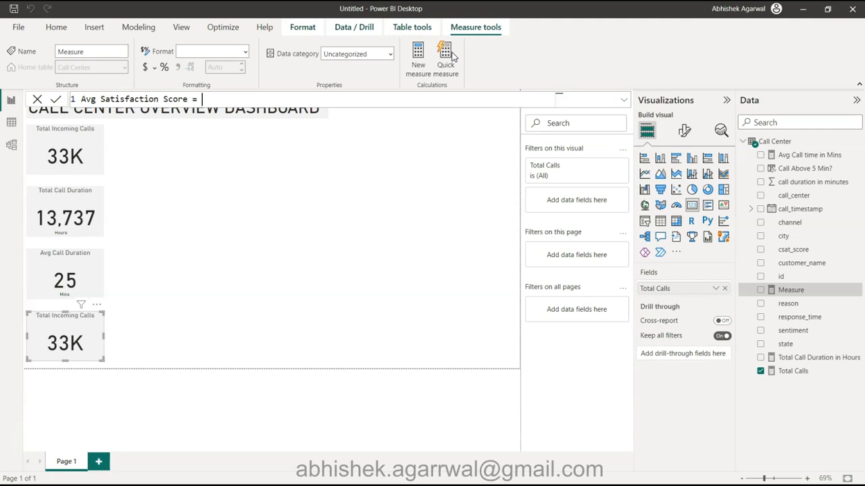
pyautogui.write('ave')
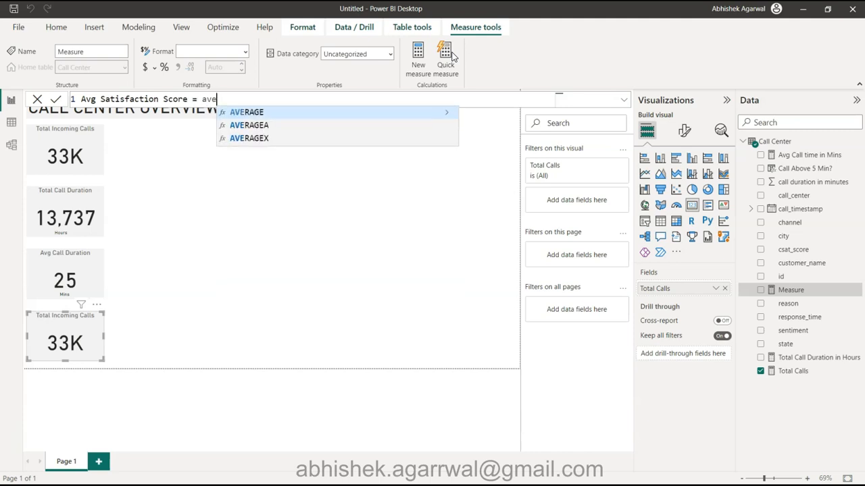
pyautogui.press('Tab')
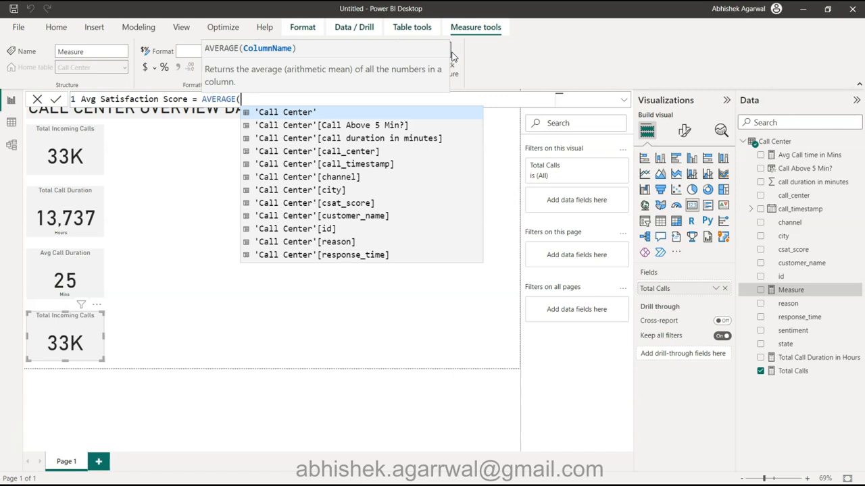
pyautogui.hotkey('ctrl', '-')
pyautogui.hotkey('ctrl', '-')
pyautogui.hotkey('ctrl', '-')
pyautogui.hotkey('ctrl', '-')
pyautogui.hotkey('ctrl', '-')
pyautogui.hotkey('ctrl', '-')
pyautogui.hotkey('ctrl', '-')
pyautogui.hotkey('ctrl', '-')
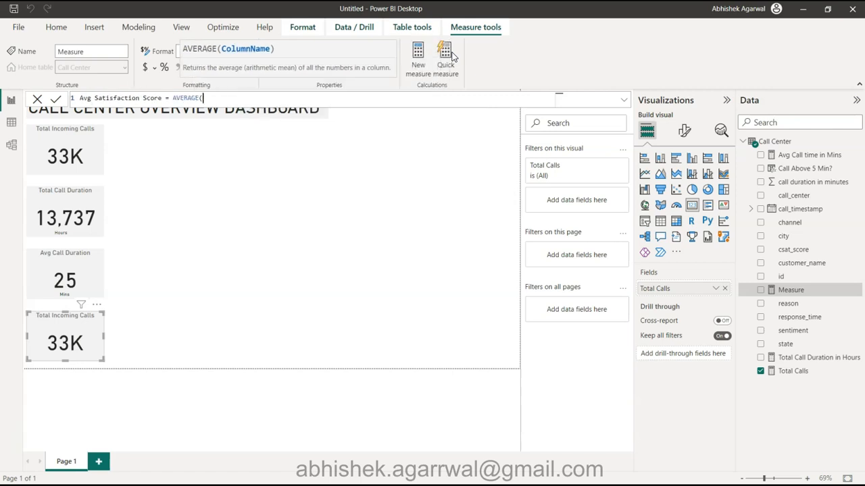
pyautogui.hotkey('ctrl', '+')
pyautogui.hotkey('ctrl', '+')
pyautogui.hotkey('ctrl', '+')
pyautogui.hotkey('ctrl', '+')
pyautogui.hotkey('ctrl', '+')
pyautogui.hotkey('ctrl', '+')
pyautogui.hotkey('ctrl', '+')
pyautogui.hotkey('ctrl', '+')
pyautogui.hotkey('ctrl', '+')
pyautogui.hotkey('ctrl', '+')
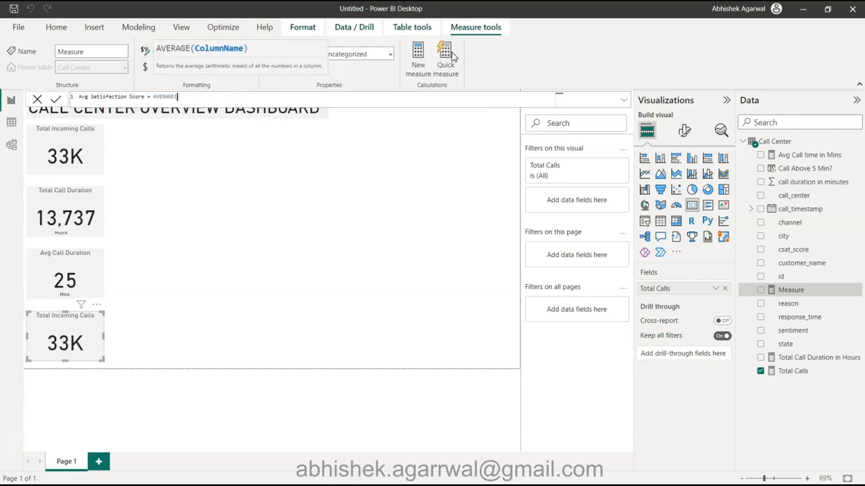
pyautogui.hotkey('ctrl', '+')
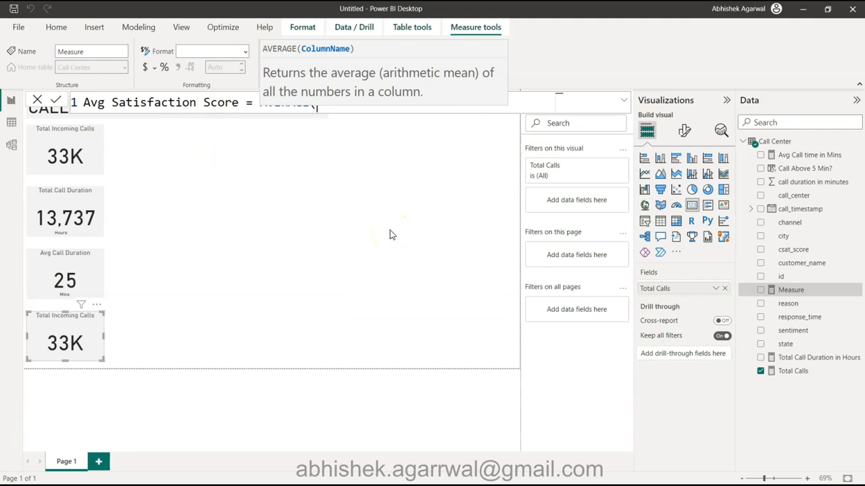
pyautogui.write('csat')
pyautogui.press('Tab')
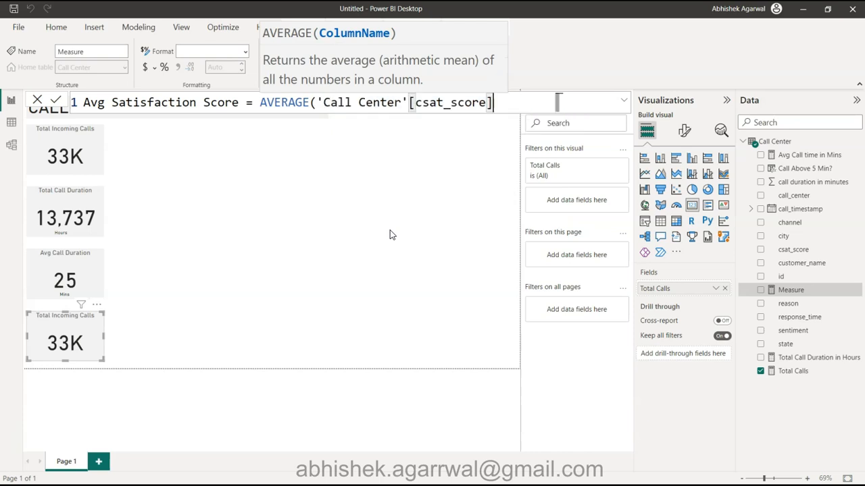
pyautogui.write(')')
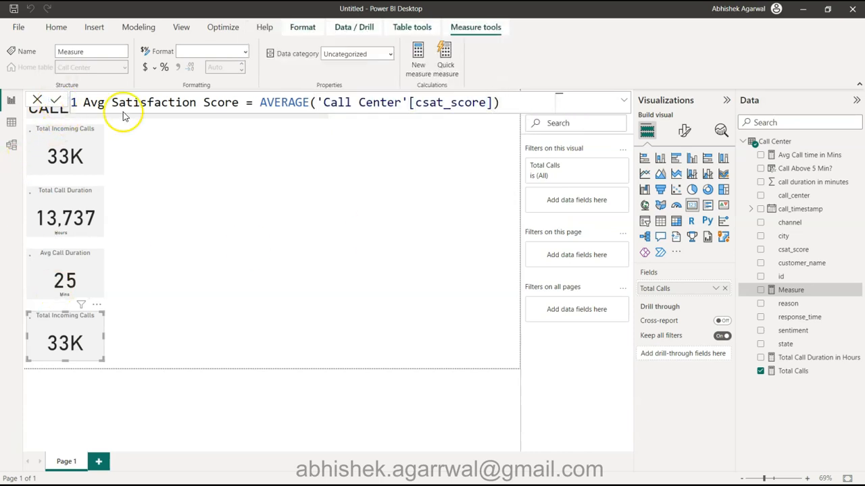
pyautogui.press('Return')
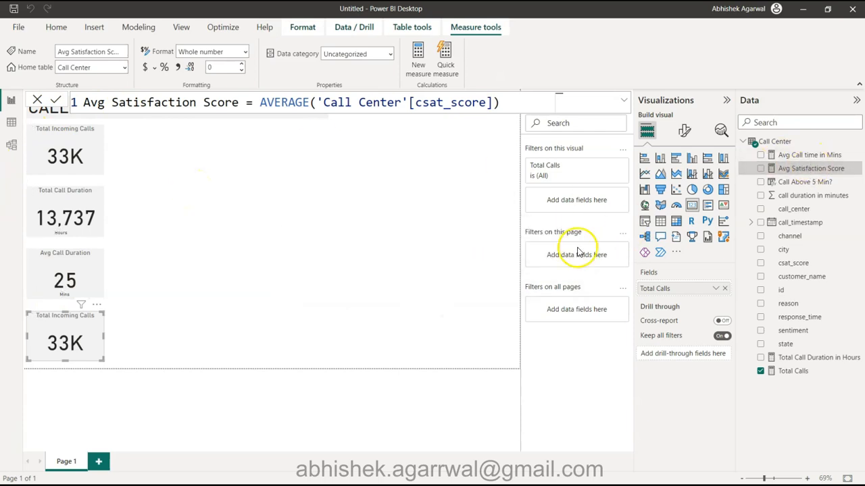
# - Replace the field of the lower Total Incoming Calls card with Avg Satisfaction Score and check the details reported for that visual
pyautogui.moveTo(779, 174); pyautogui.dragTo(676, 295)
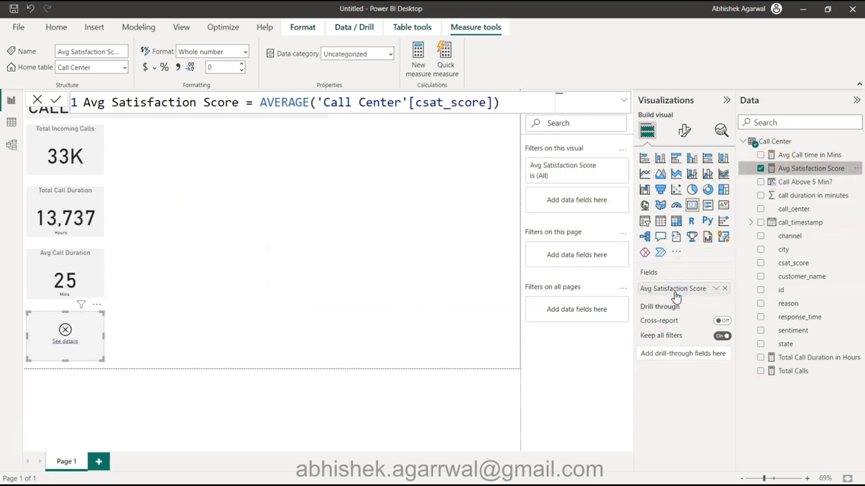
pyautogui.click(66, 343)
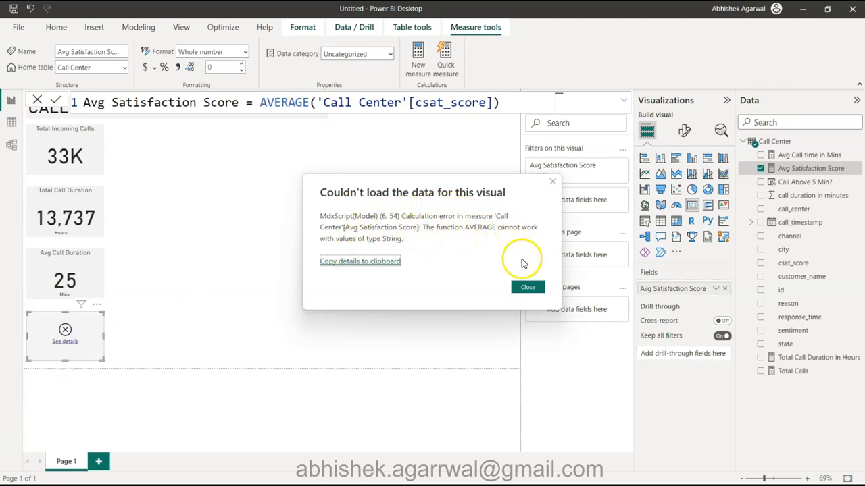
pyautogui.click(526, 287)
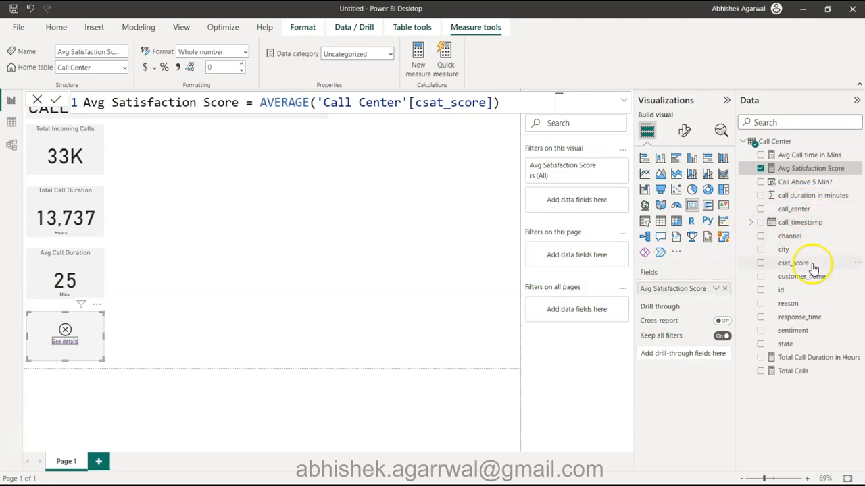
# - Try to change the csat_score column's data type to Whole number in the Call Center data table
pyautogui.click(811, 263)
pyautogui.click(10, 122)
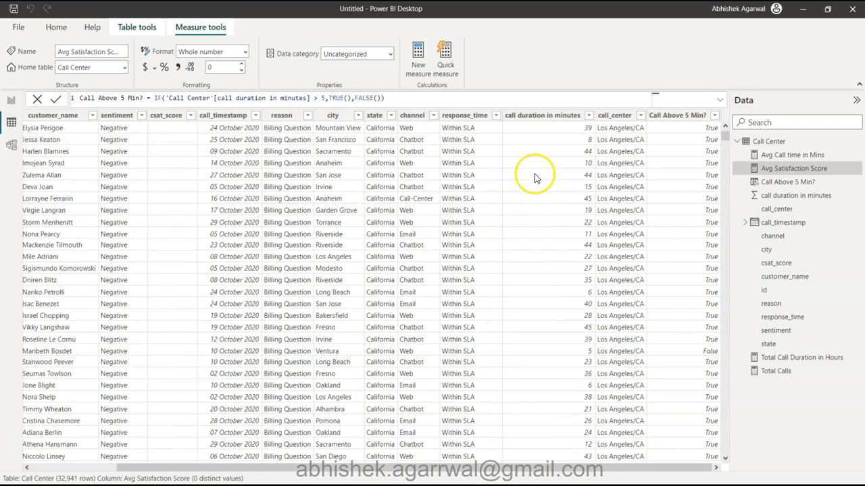
pyautogui.hscroll(-2, 545, 161)
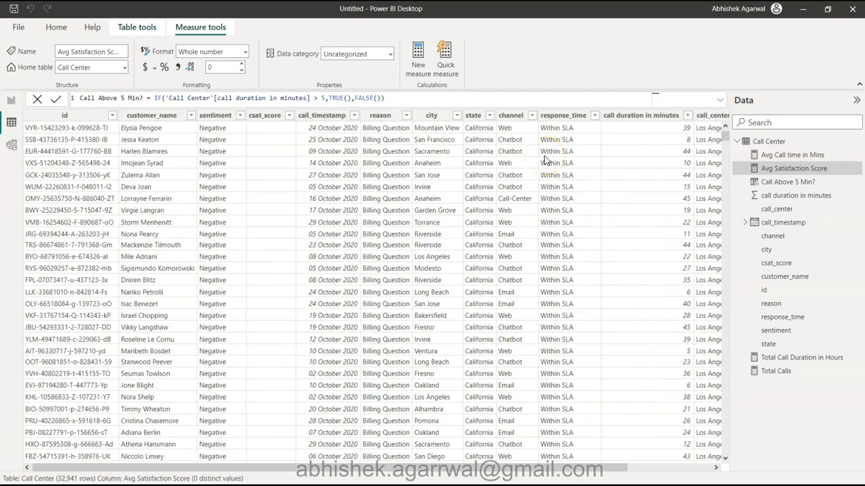
pyautogui.click(260, 116)
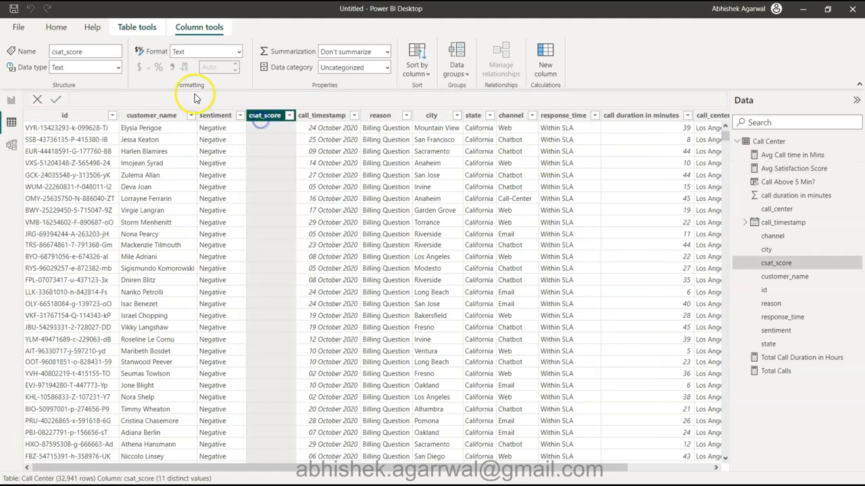
pyautogui.click(119, 69)
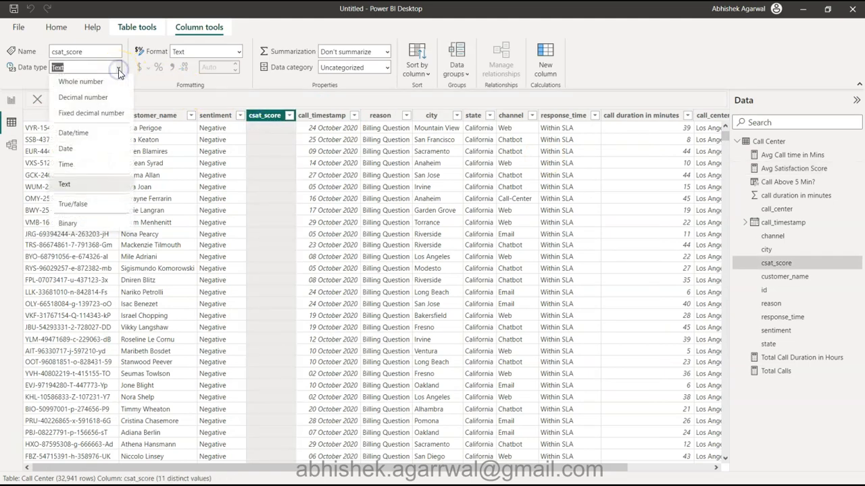
pyautogui.click(100, 82)
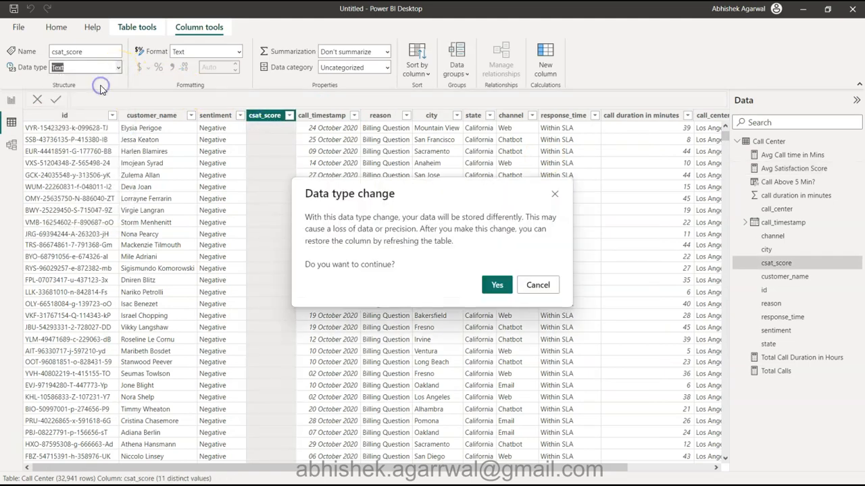
pyautogui.click(497, 285)
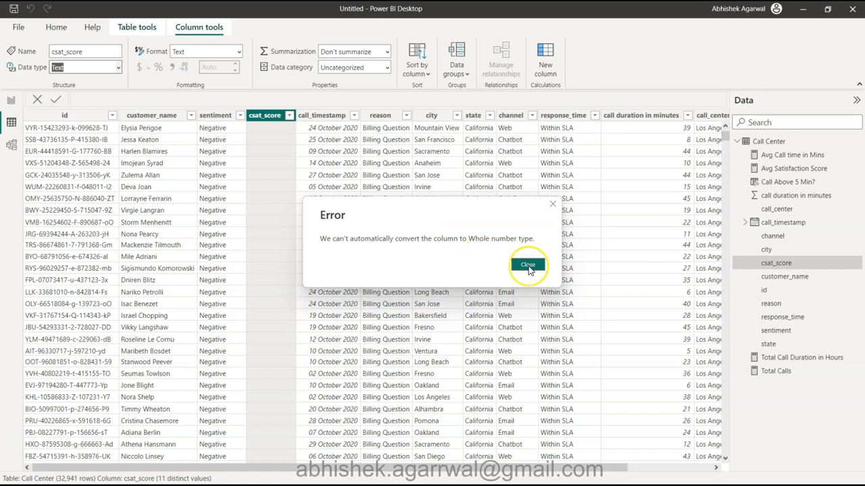
pyautogui.click(528, 265)
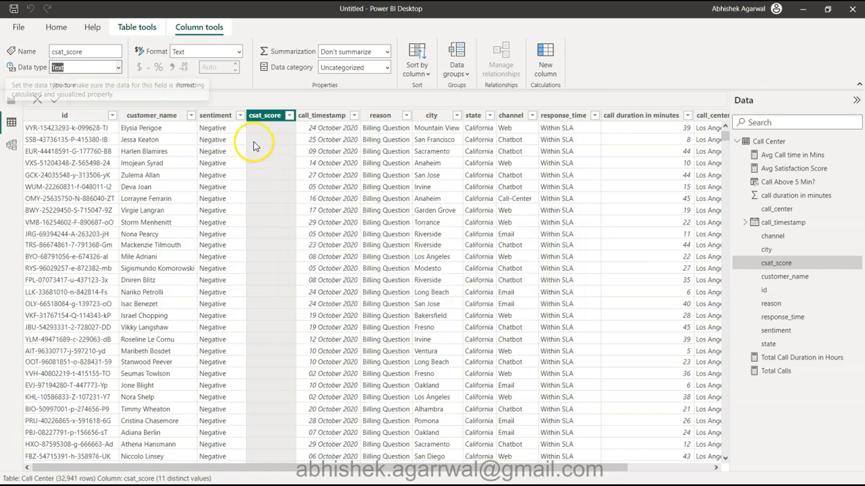
# - Examine the distinct values of the csat_score column in its filter list without applying a filter
pyautogui.click(293, 115)
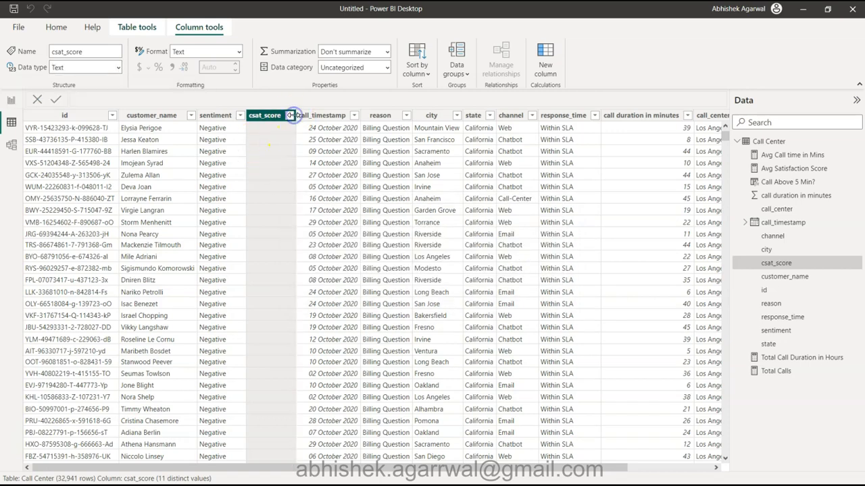
pyautogui.click(289, 116)
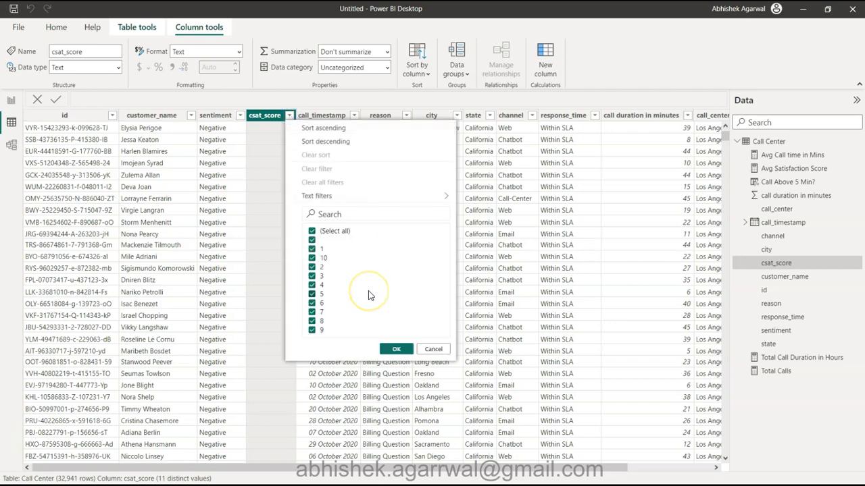
pyautogui.click(258, 172)
pyautogui.click(237, 52)
pyautogui.click(238, 52)
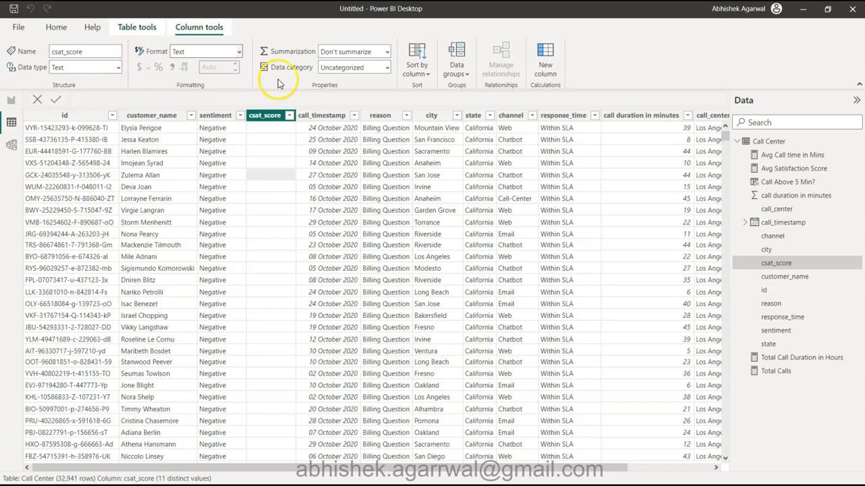
# - Change the csat_score column's data type to Whole Number in the Power Query Editor, and close and apply the query
pyautogui.click(59, 27)
pyautogui.click(279, 51)
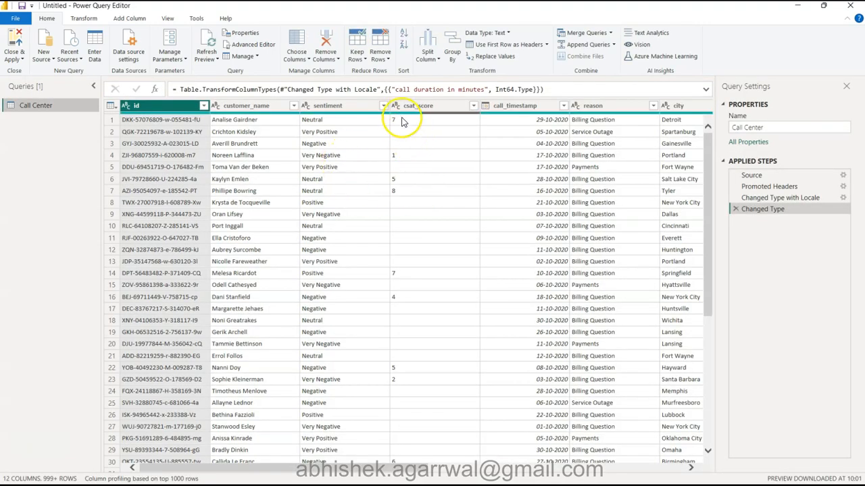
pyautogui.click(397, 108)
pyautogui.click(395, 108)
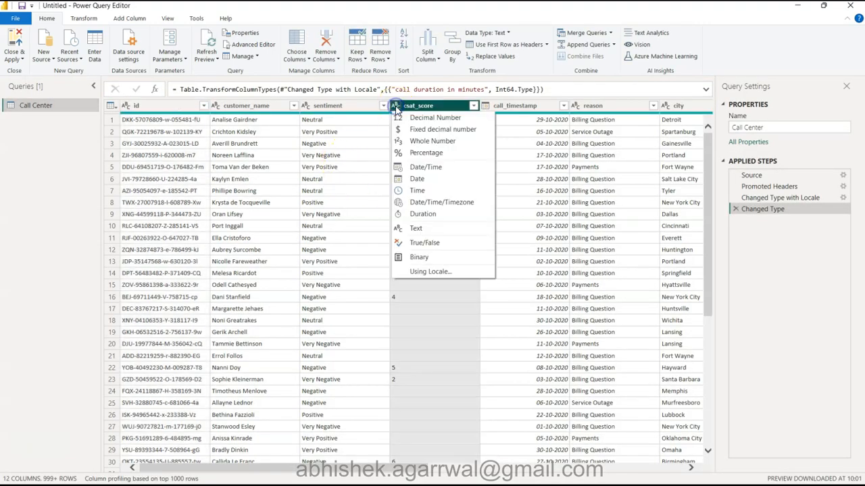
pyautogui.click(428, 141)
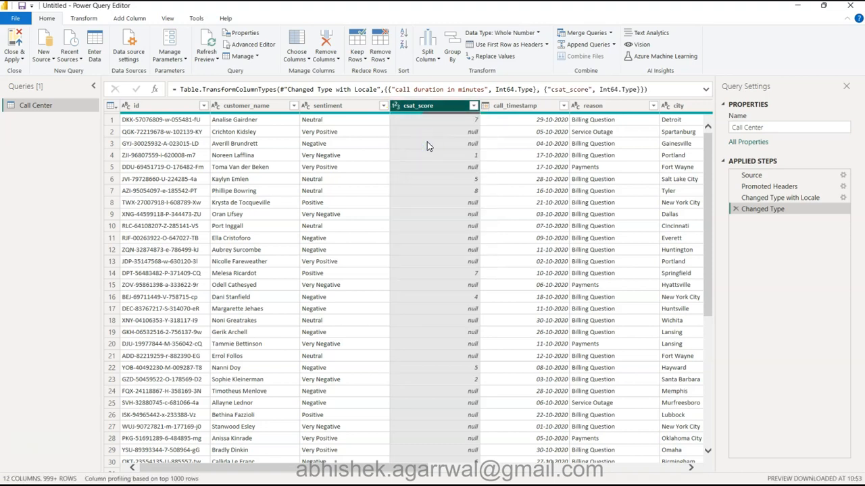
pyautogui.click(19, 47)
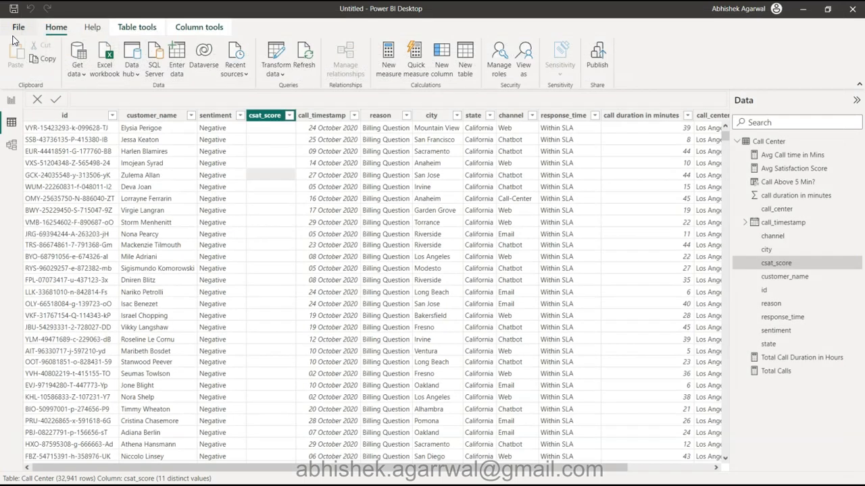
# - Try to apply the pending query changes to the Call Center table and dismiss the load dialogs
pyautogui.click(283, 186)
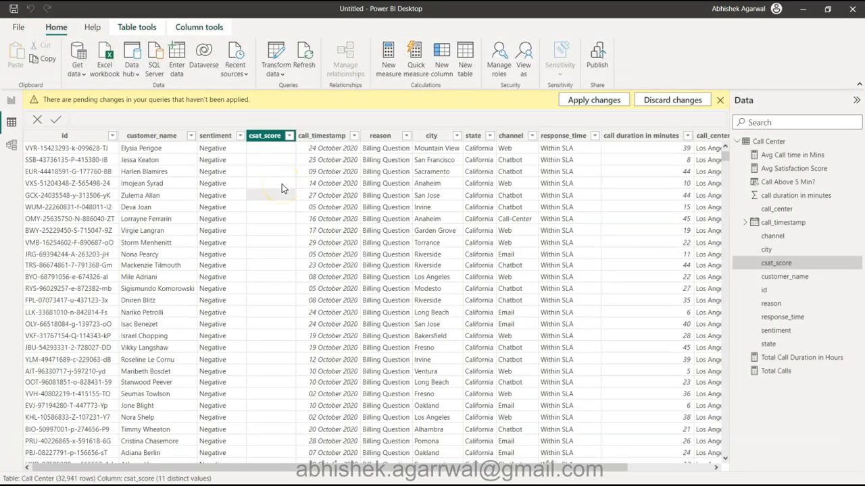
pyautogui.click(578, 102)
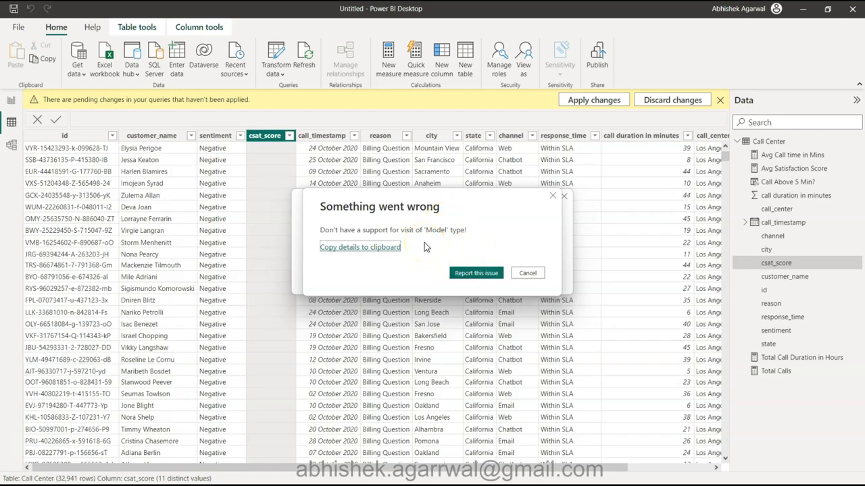
pyautogui.click(554, 195)
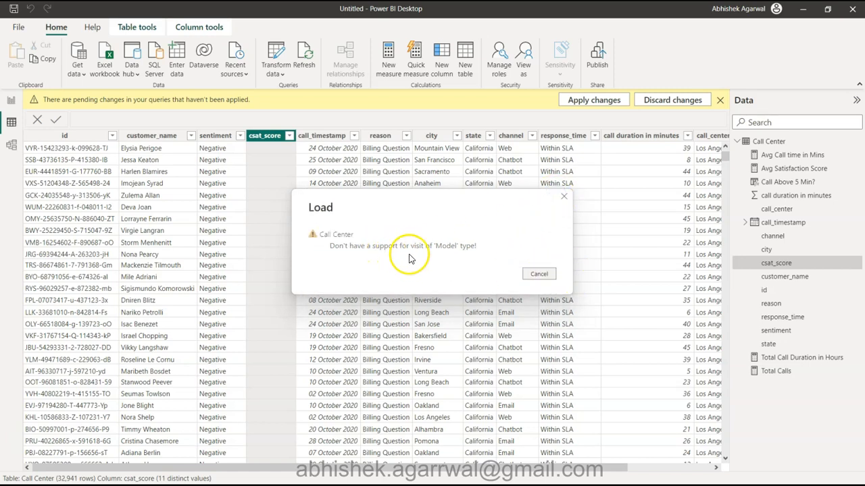
pyautogui.click(537, 273)
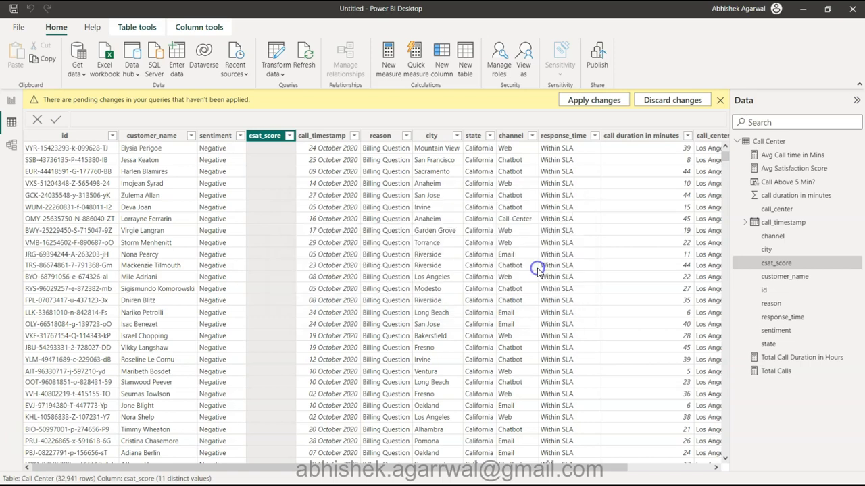
# - Check the csat_score column's filter values and look through its rows in the Call Center table
pyautogui.click(269, 175)
pyautogui.click(290, 137)
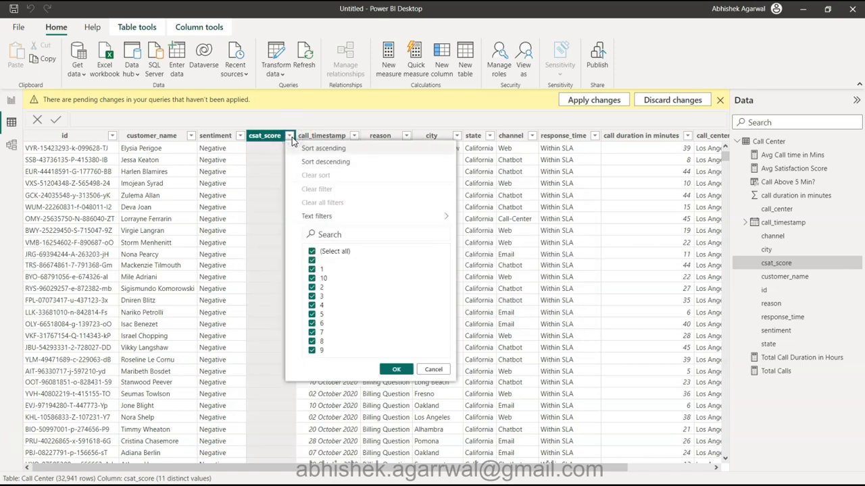
pyautogui.click(266, 266)
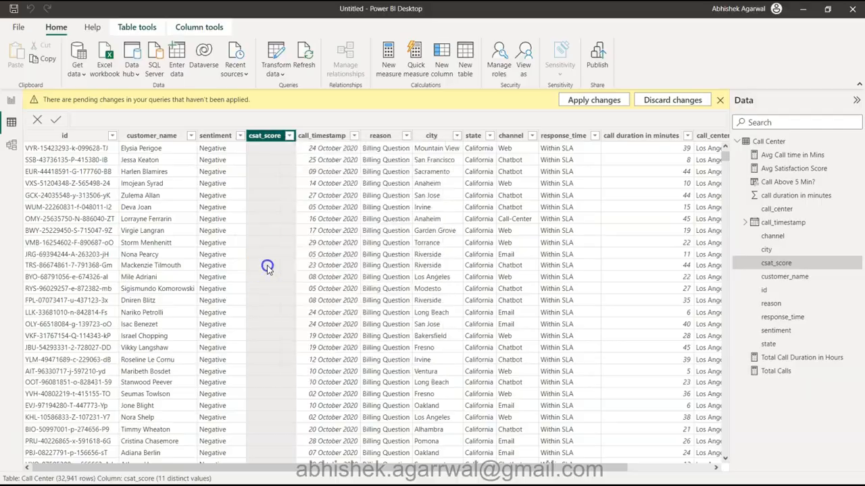
pyautogui.scroll(-20, 266, 267)
pyautogui.scroll(20, 266, 271)
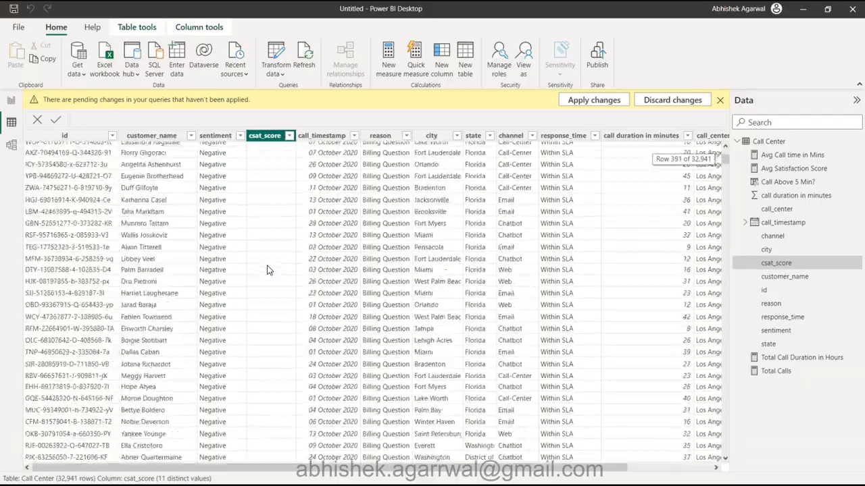
pyautogui.scroll(20, 267, 270)
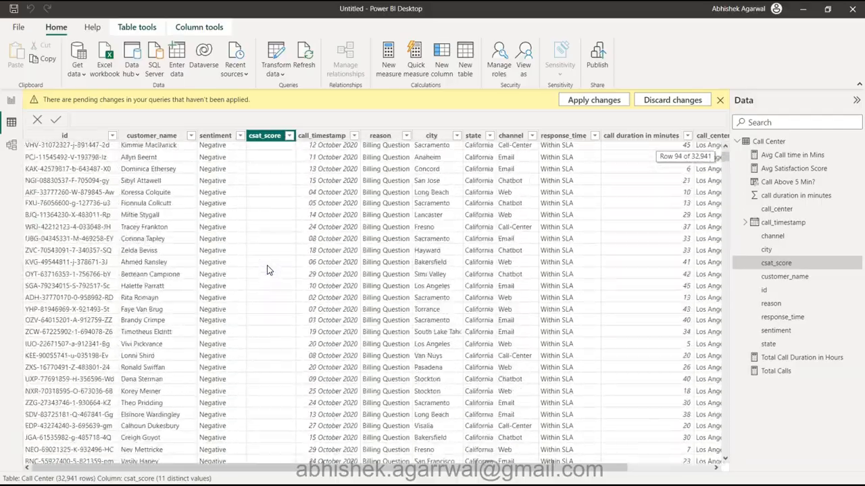
# - Dismiss the pending changes notice and delete the Avg Satisfaction Score measure from the model
pyautogui.click(719, 100)
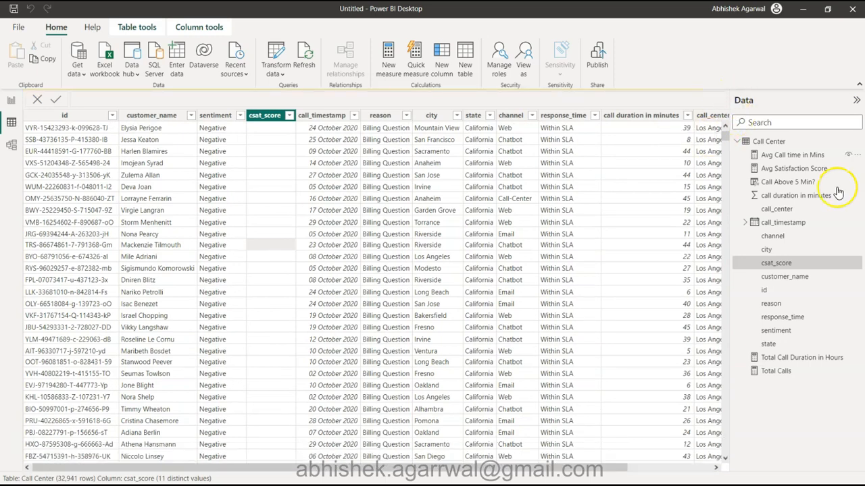
pyautogui.click(855, 168)
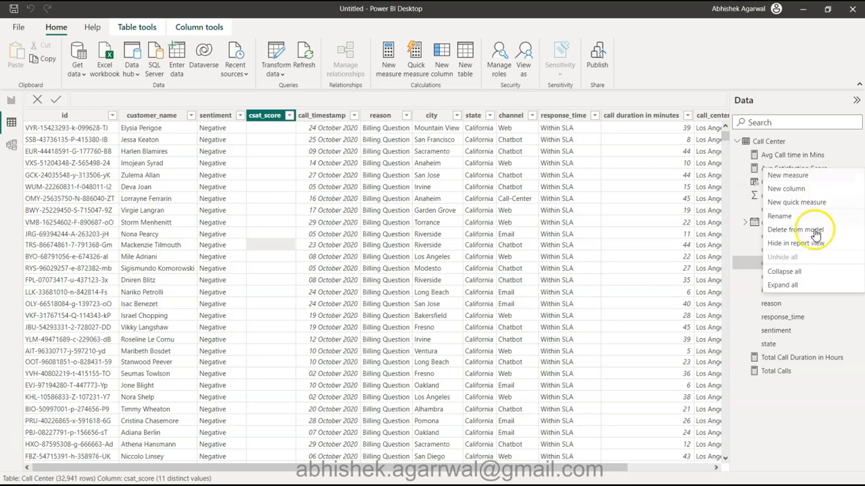
pyautogui.click(795, 230)
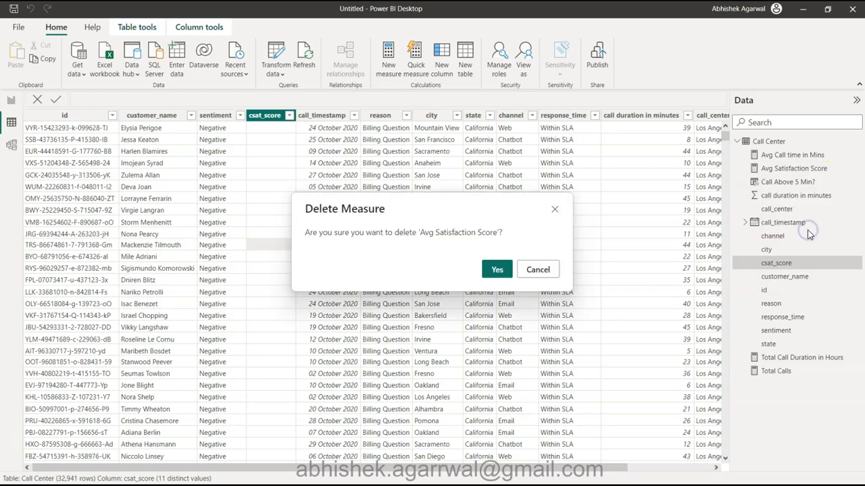
pyautogui.click(496, 268)
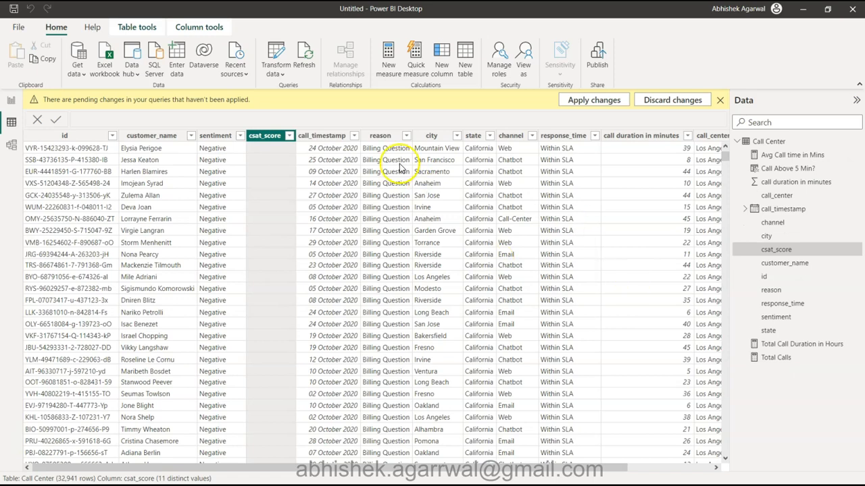
# - Try to convert the csat_score column to the Whole number data type directly in the table view
pyautogui.click(268, 136)
pyautogui.click(139, 27)
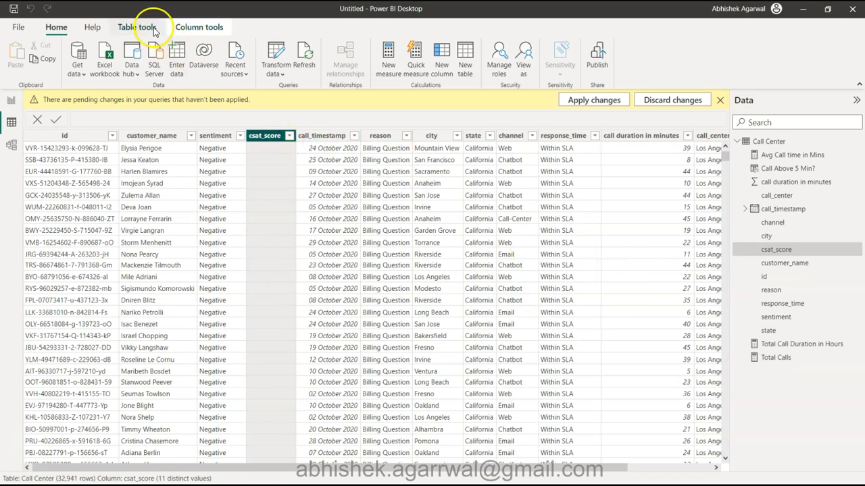
pyautogui.click(189, 28)
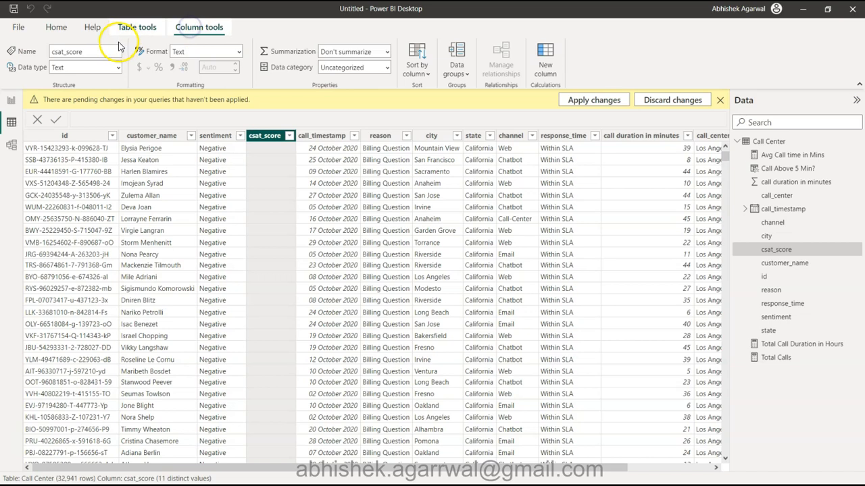
pyautogui.click(117, 67)
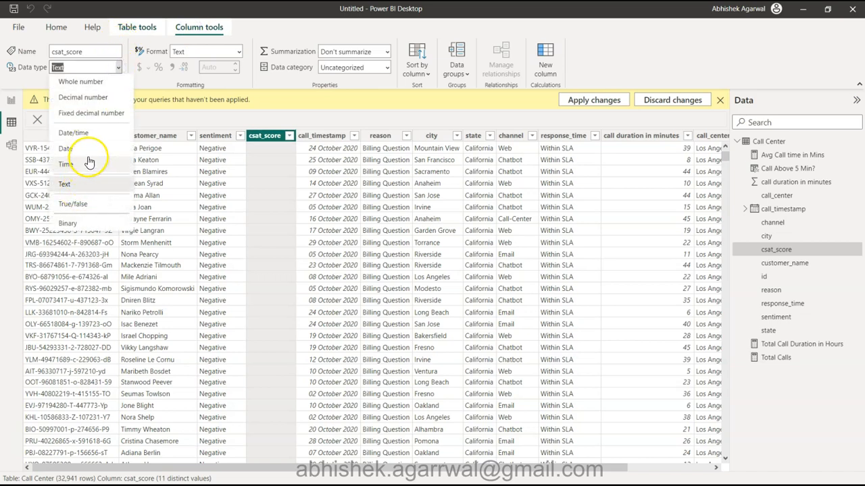
pyautogui.click(102, 88)
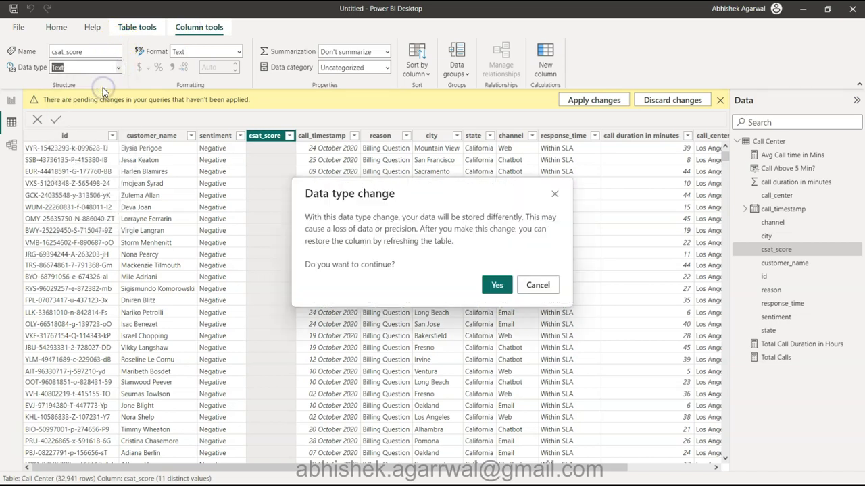
pyautogui.click(493, 284)
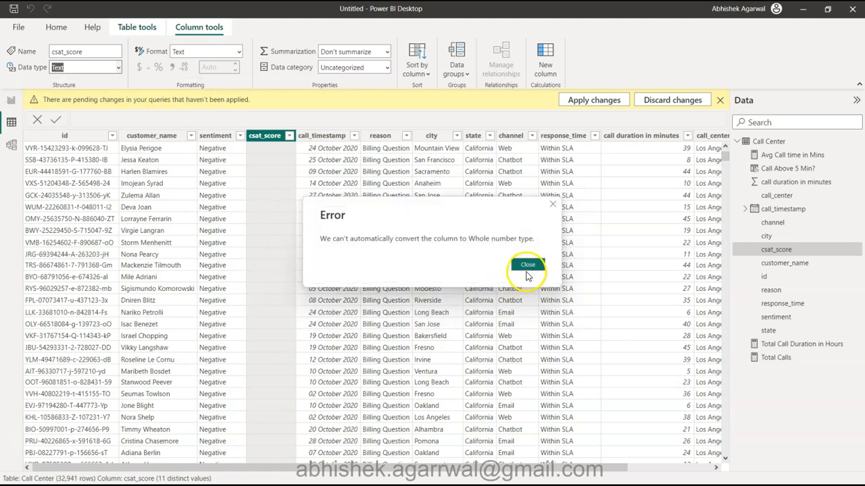
pyautogui.click(527, 268)
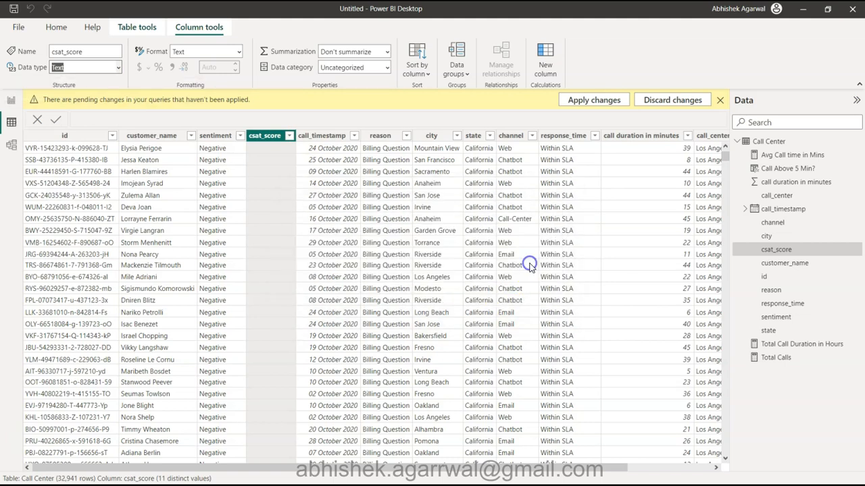
# - Retry applying the pending query changes, and close the load dialog and the pending changes notice
pyautogui.click(606, 101)
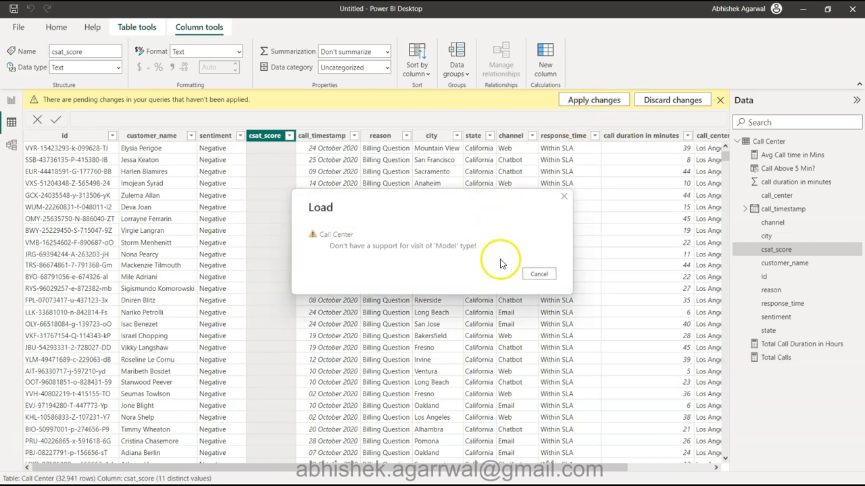
pyautogui.click(531, 273)
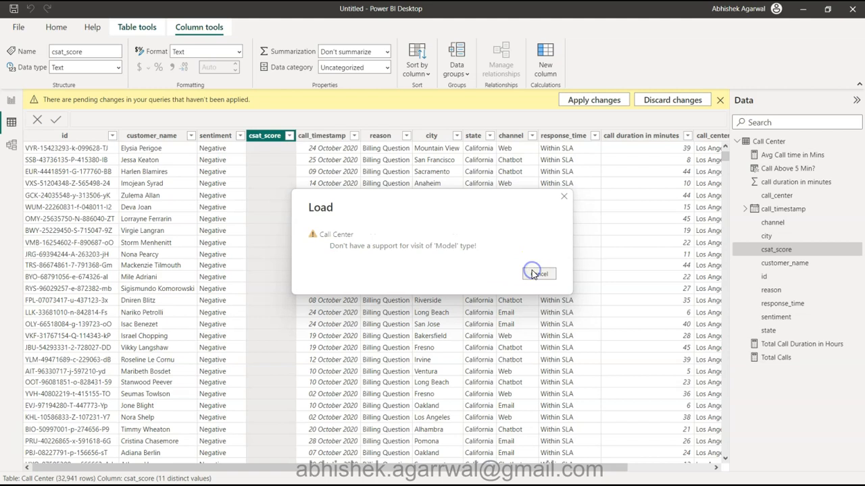
pyautogui.click(563, 196)
pyautogui.click(508, 184)
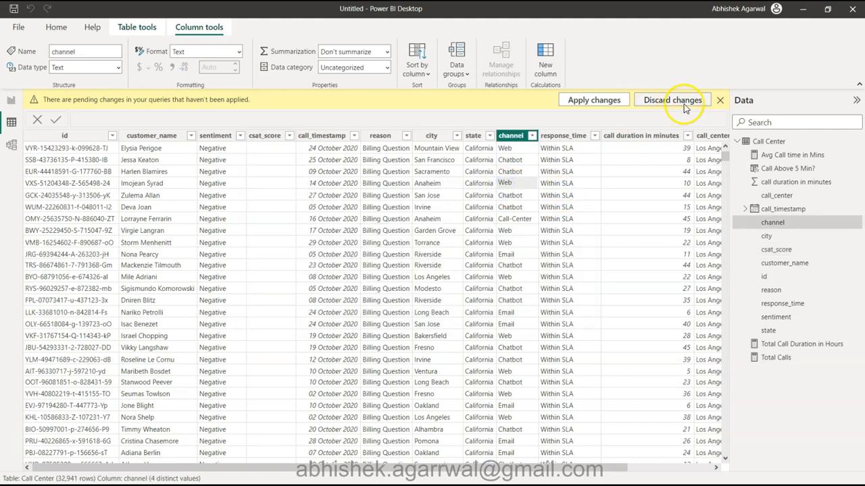
pyautogui.click(719, 100)
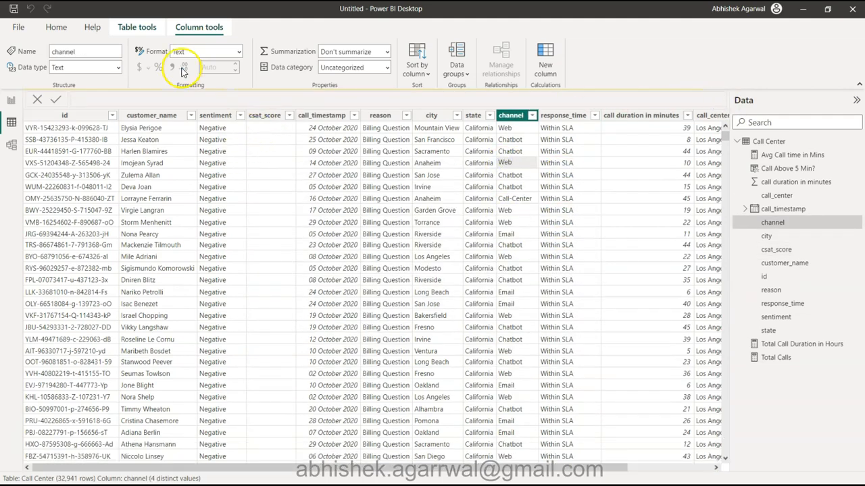
# - Reopen the Power Query Editor, review the csat_score column's values, and close and apply the query again
pyautogui.click(56, 27)
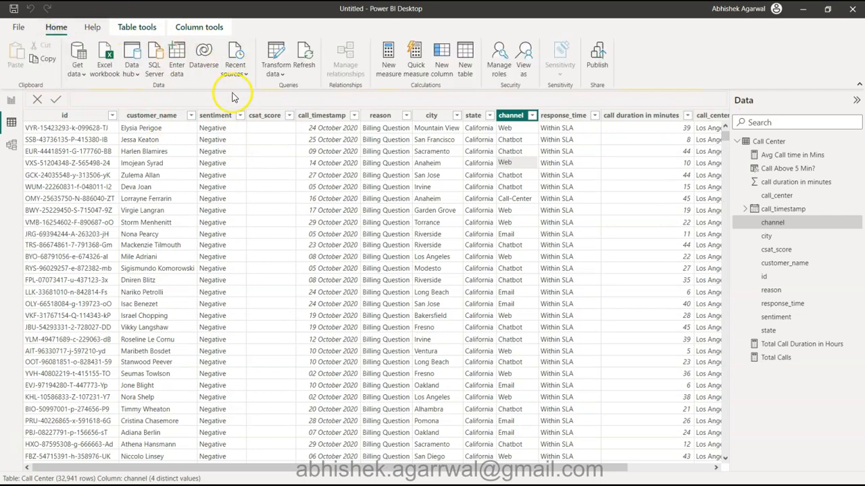
pyautogui.click(275, 72)
pyautogui.click(299, 95)
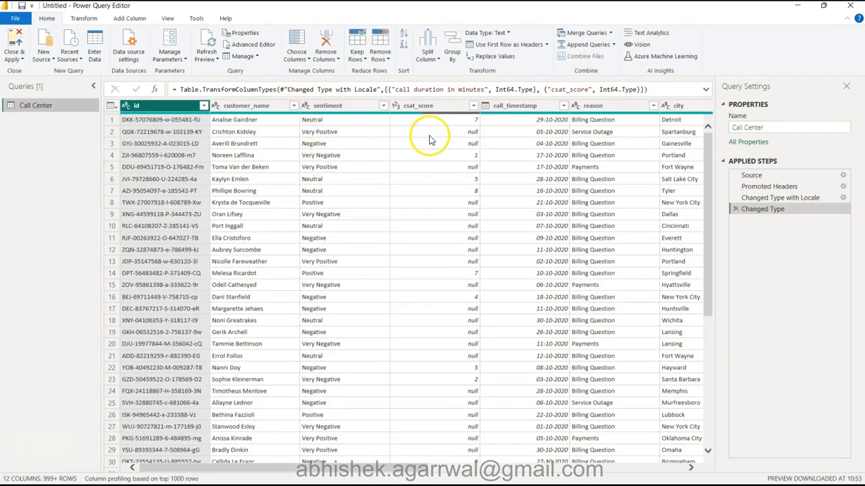
pyautogui.click(430, 106)
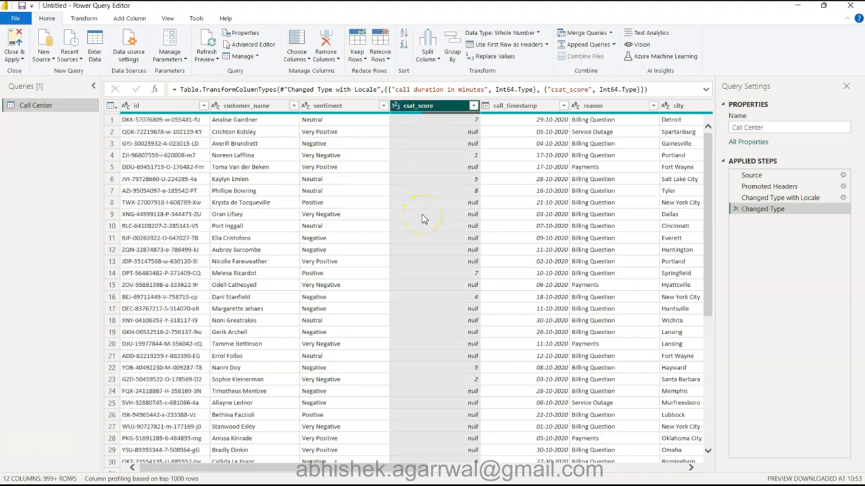
pyautogui.scroll(-20, 436, 236)
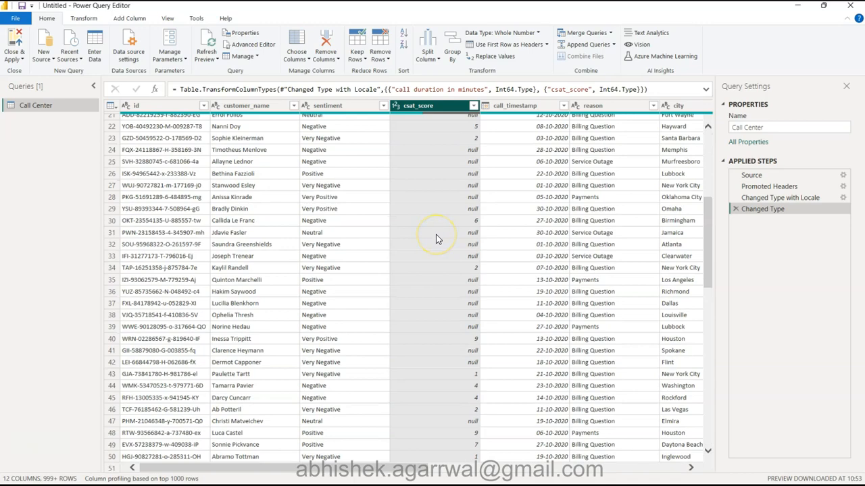
pyautogui.scroll(20, 436, 238)
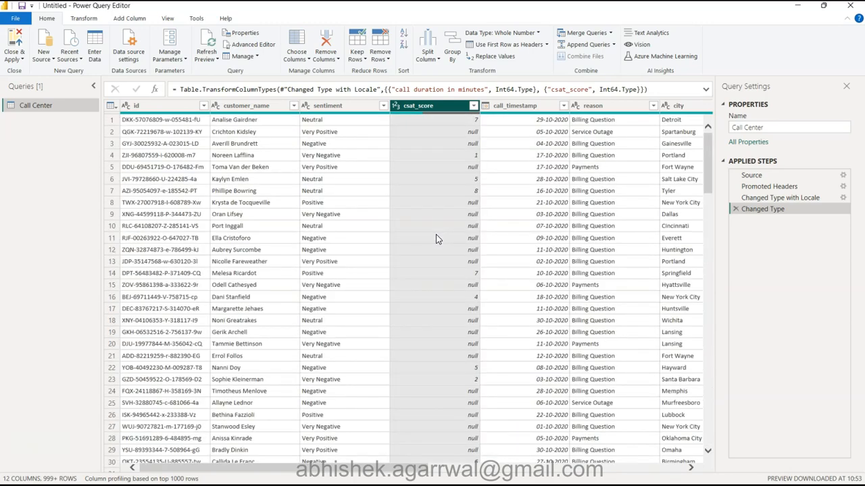
pyautogui.click(15, 39)
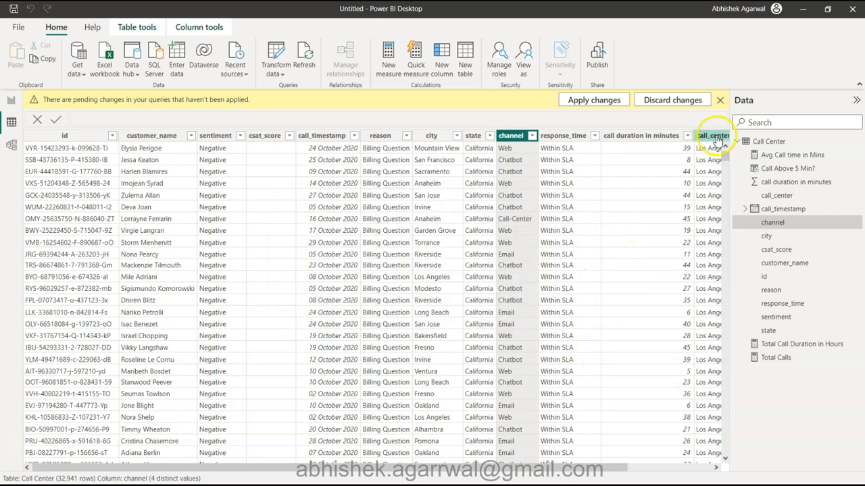
pyautogui.click(720, 100)
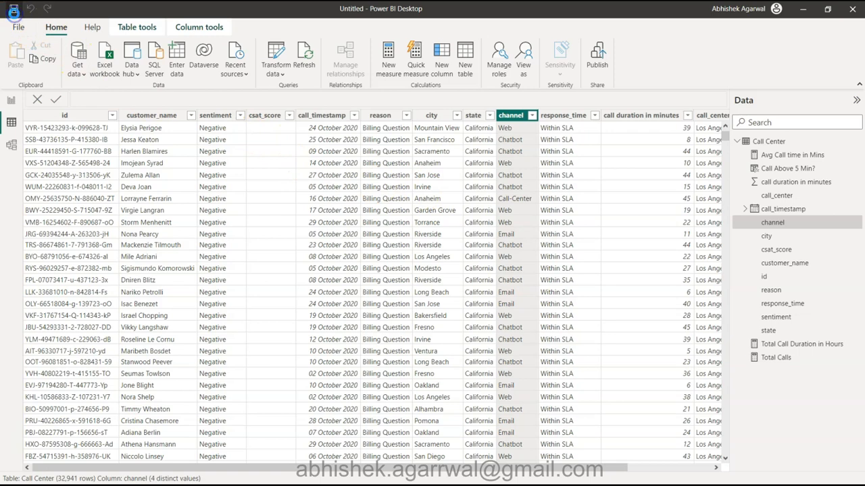
pyautogui.click(13, 10)
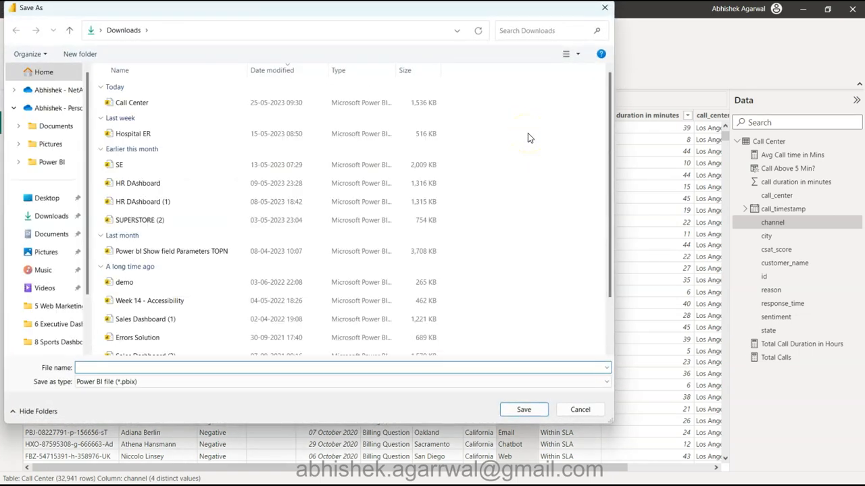
pyautogui.write('call center dashboard')
pyautogui.press('Return')
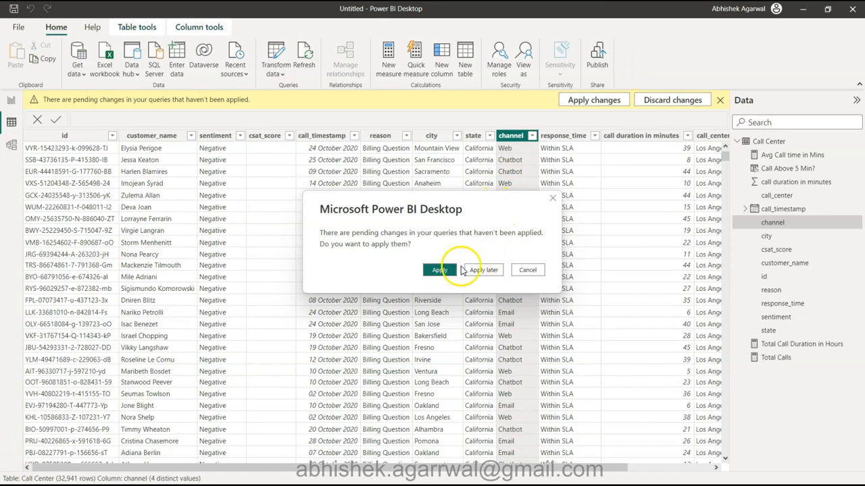
pyautogui.click(544, 271)
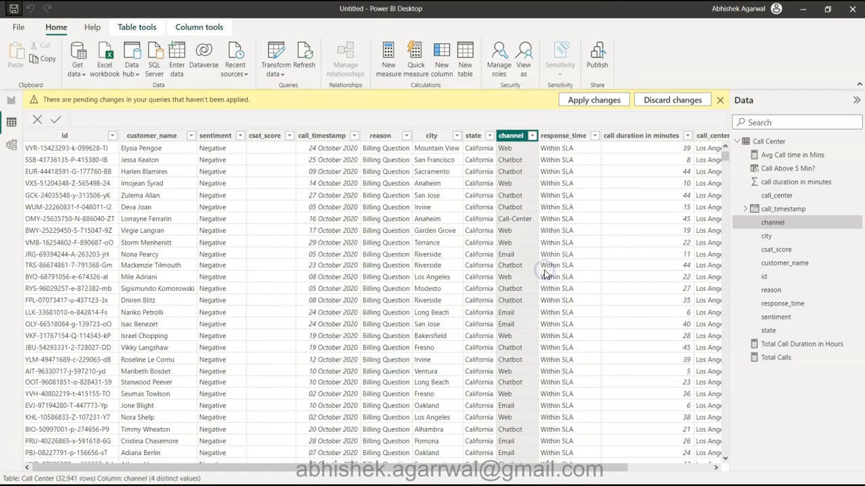
# - Discard the pending query changes and close the report, saving it in Downloads as Call Center dashboard
pyautogui.click(690, 102)
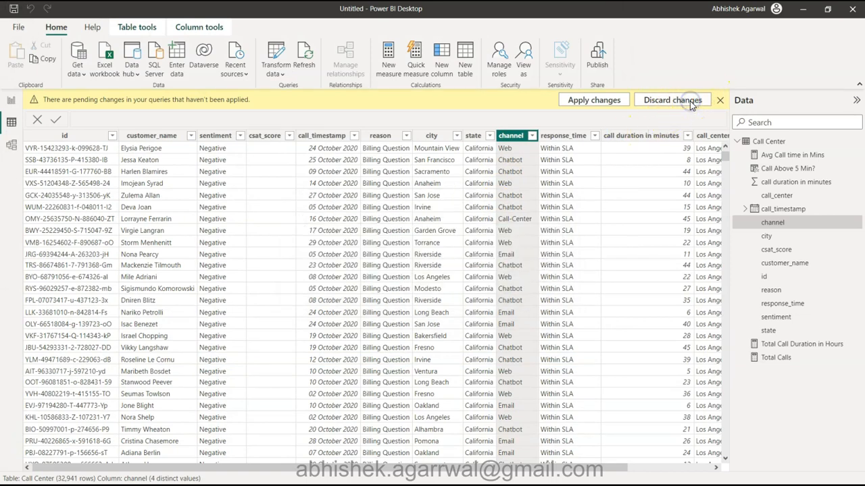
pyautogui.click(488, 276)
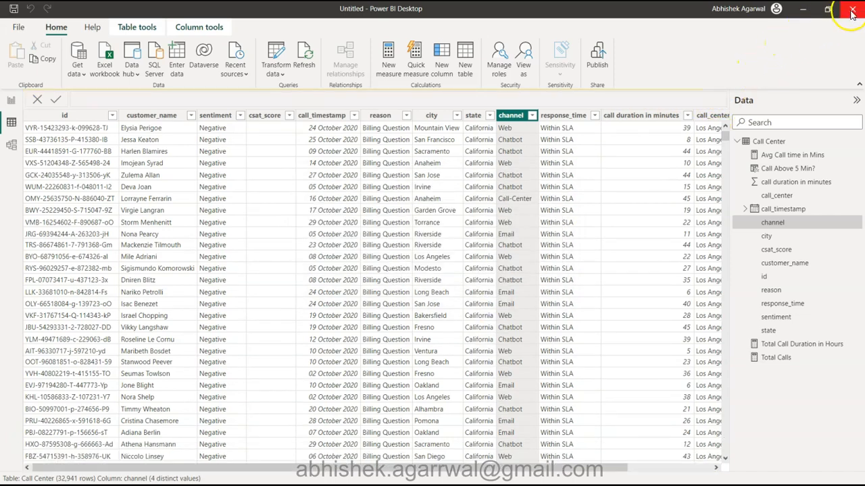
pyautogui.click(852, 11)
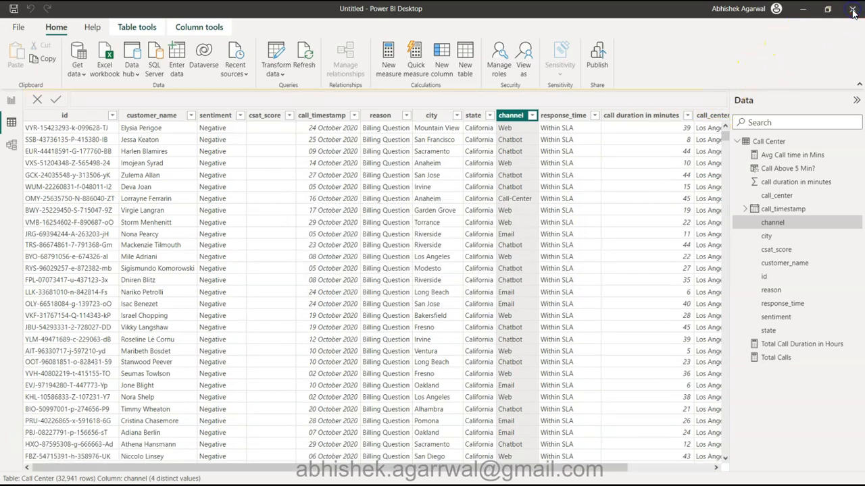
pyautogui.click(442, 265)
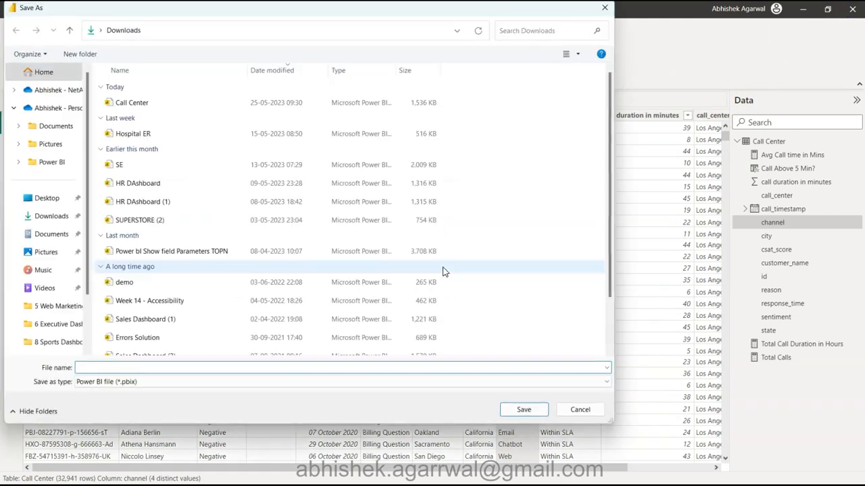
pyautogui.write('Ca')
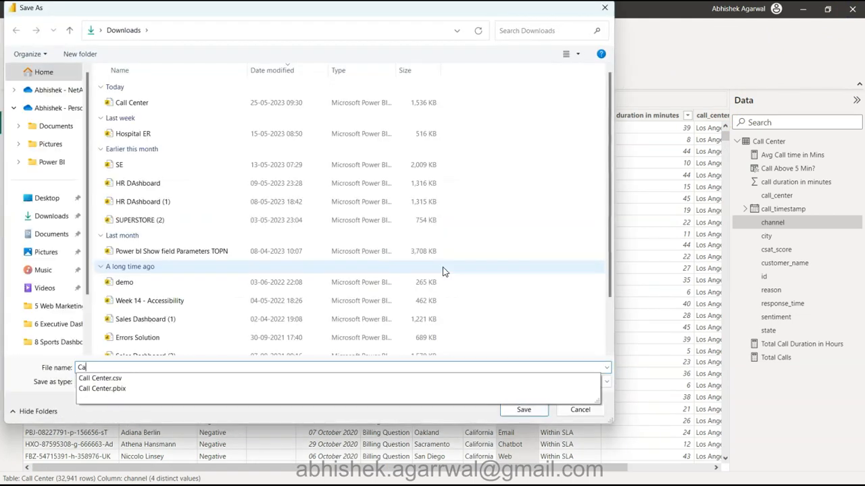
pyautogui.write('ll Center dashboard')
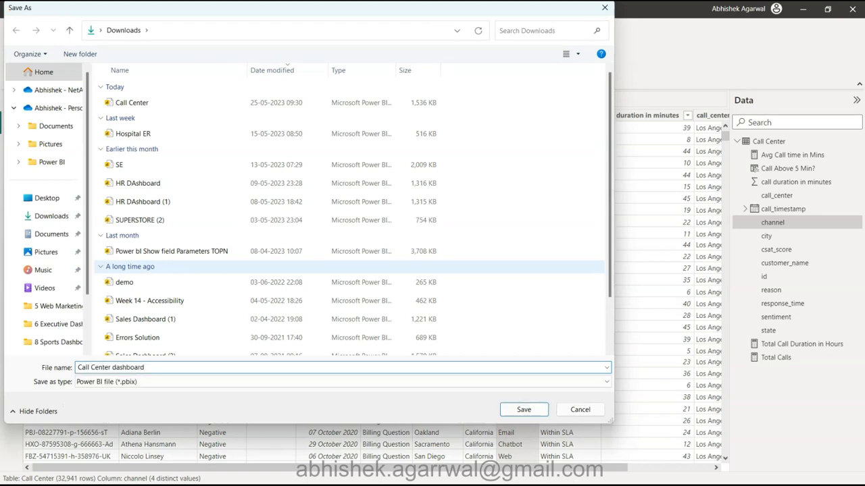
pyautogui.press('Return')
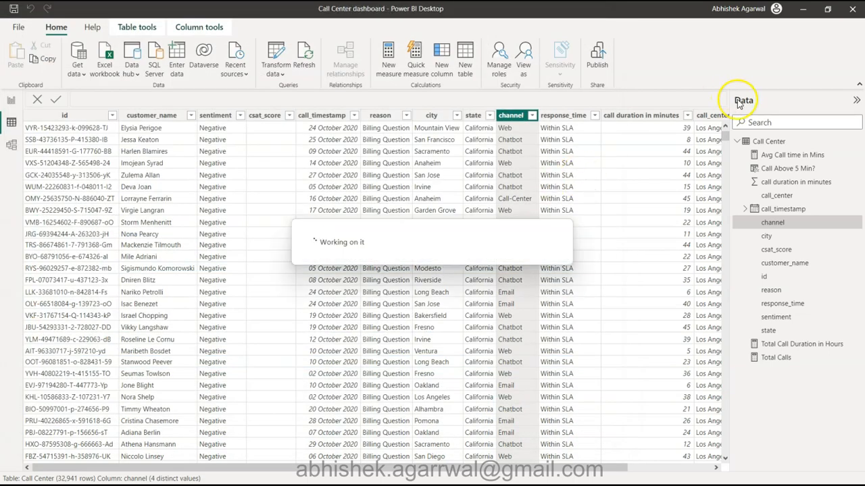
# - Reopen the Call Center dashboard report and try to convert the csat_score column to Whole number in the data view
pyautogui.hotkey('alt', 'Tab')
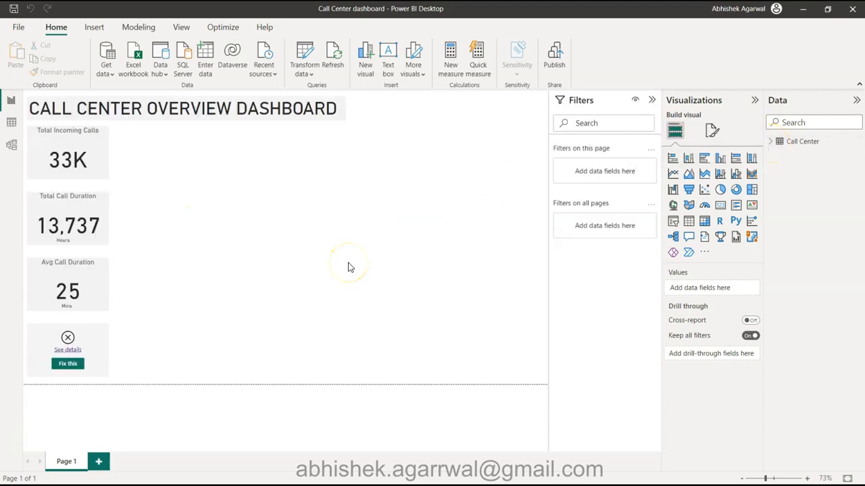
pyautogui.click(11, 122)
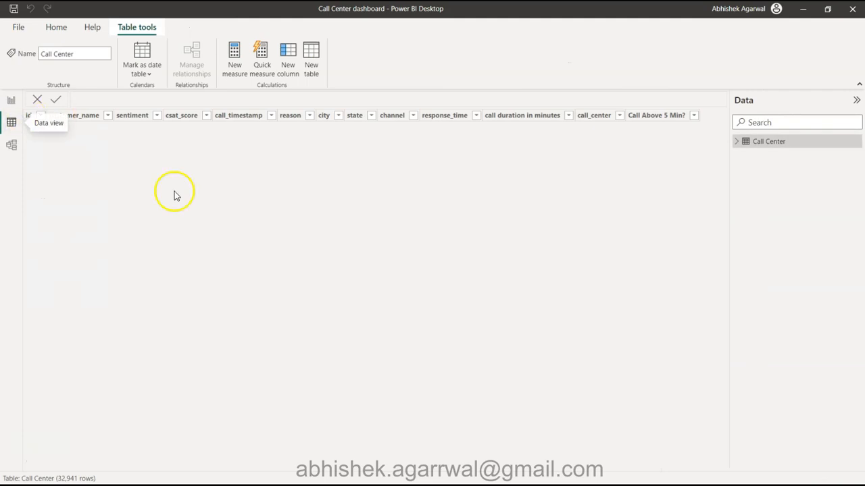
pyautogui.click(274, 115)
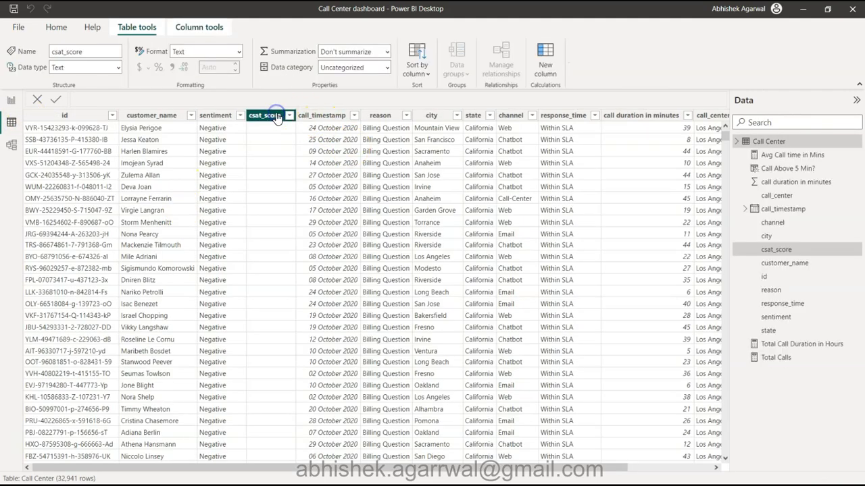
pyautogui.click(116, 66)
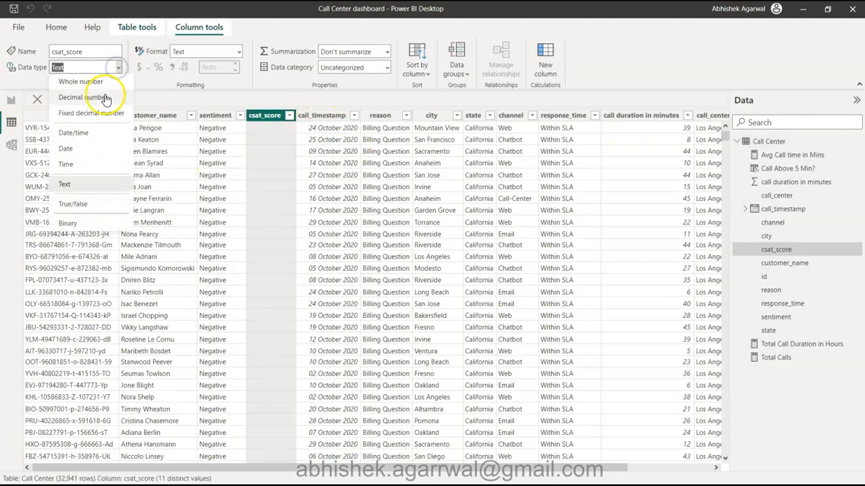
pyautogui.click(103, 82)
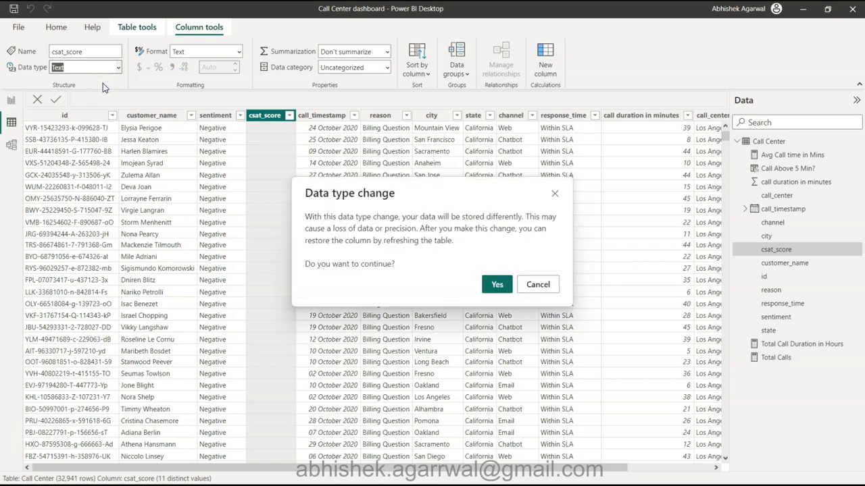
pyautogui.click(489, 283)
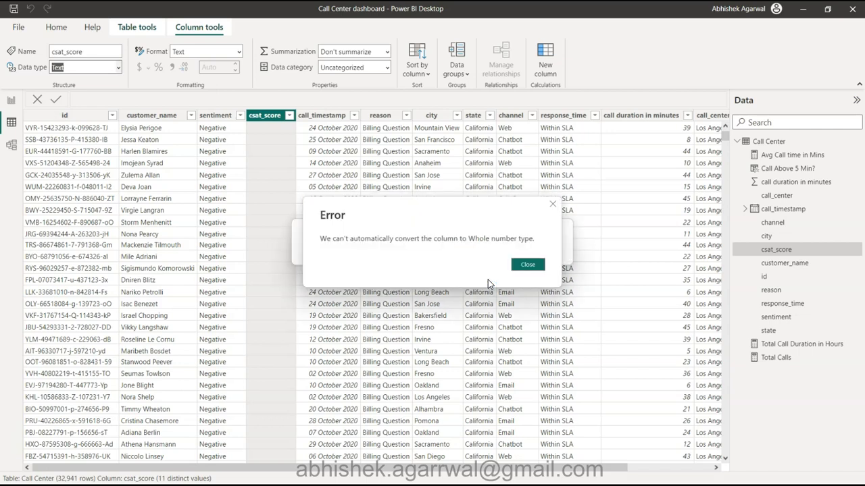
pyautogui.click(528, 266)
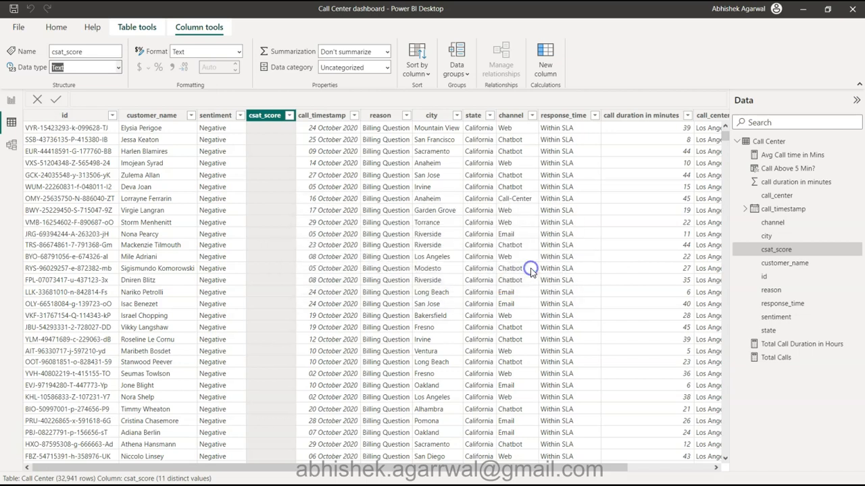
# - Open the Call Center query in the Power Query Editor and set the csat_score column's data type to Whole Number
pyautogui.click(280, 177)
pyautogui.scroll(-7, 280, 179)
pyautogui.scroll(7, 278, 178)
pyautogui.click(56, 27)
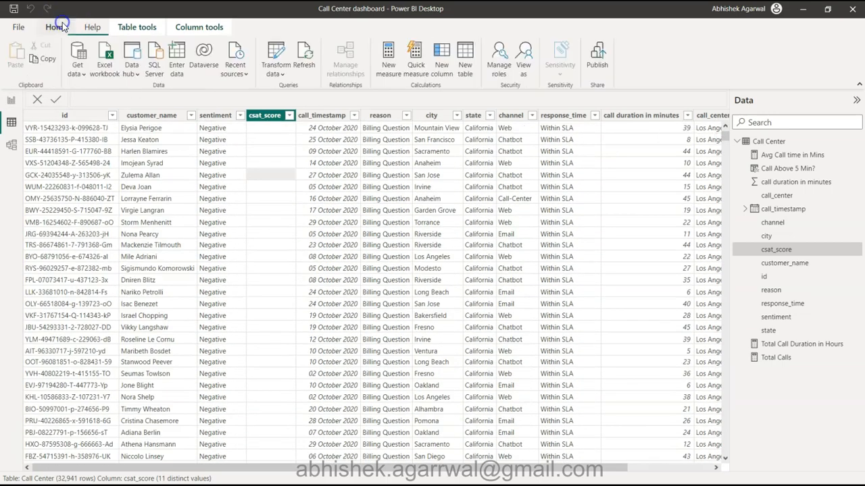
pyautogui.click(277, 54)
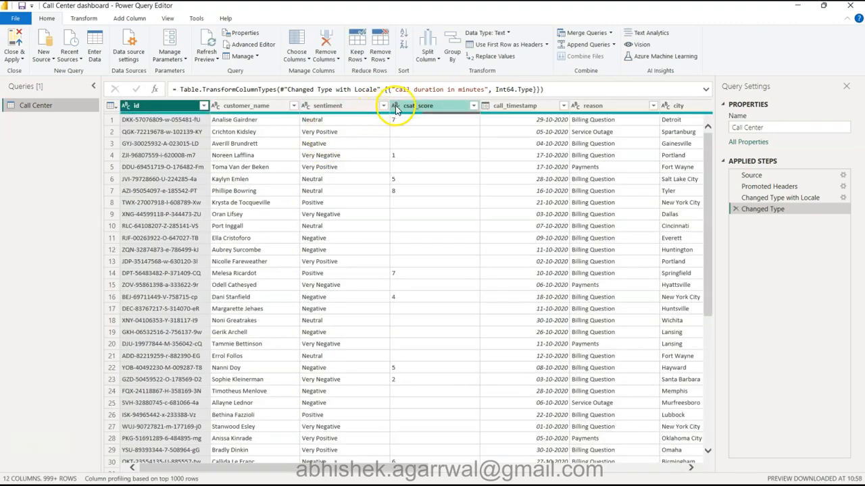
pyautogui.click(395, 108)
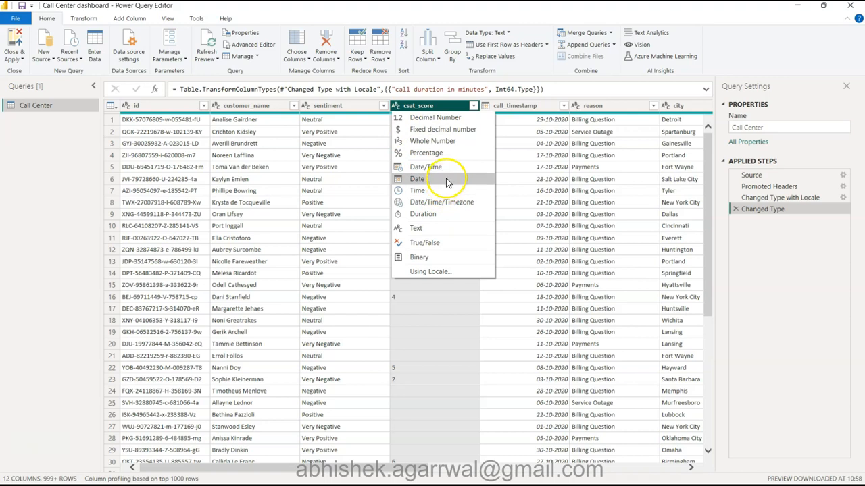
pyautogui.click(462, 140)
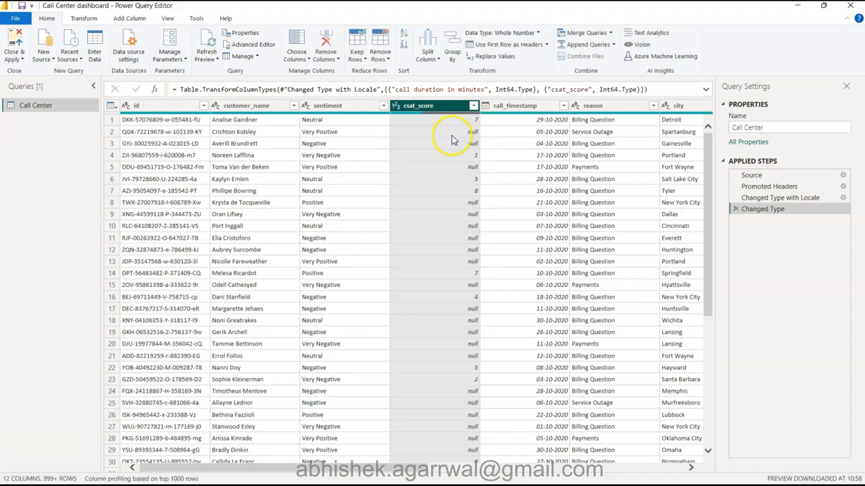
# - Check the first csat_score values, try to close and apply the query, and close the resulting load dialogs
pyautogui.click(450, 134)
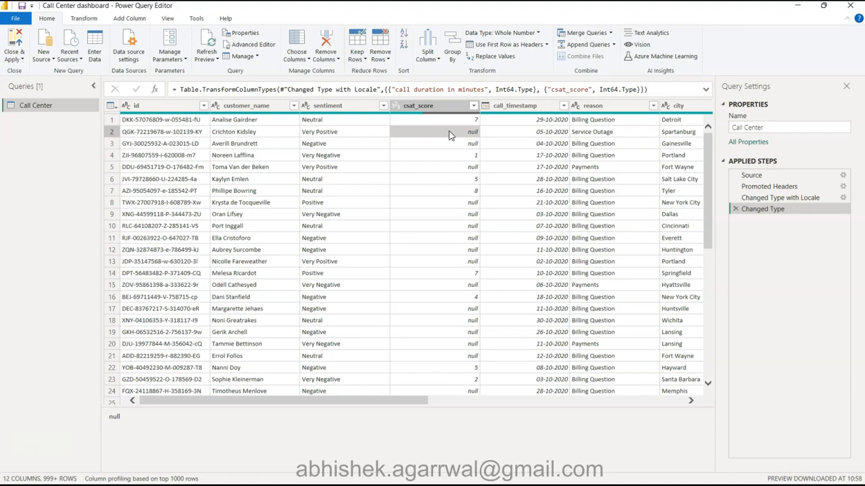
pyautogui.click(450, 119)
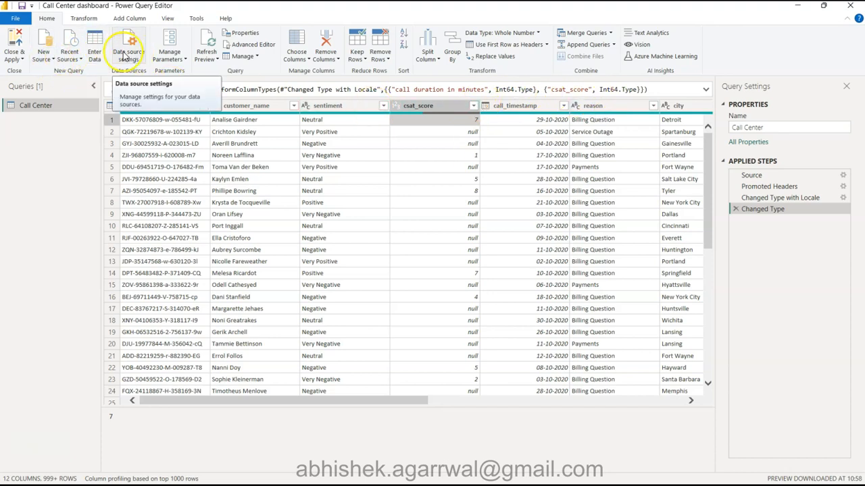
pyautogui.click(14, 45)
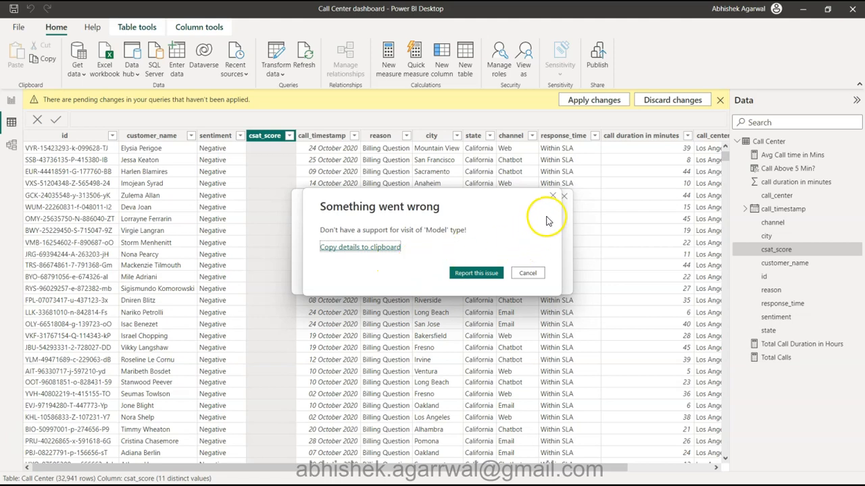
pyautogui.click(562, 196)
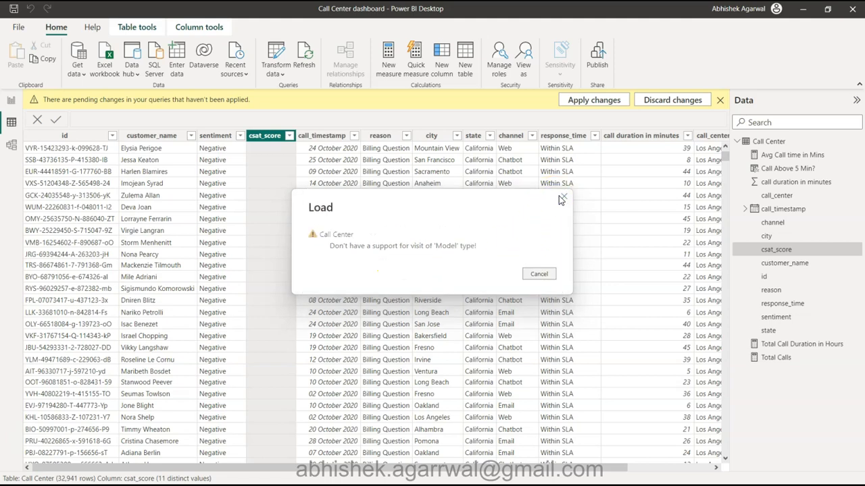
pyautogui.click(562, 197)
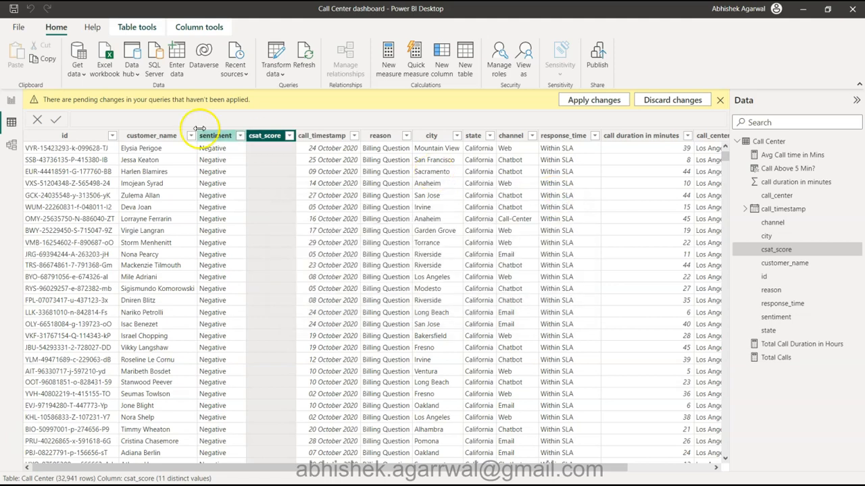
# - Start a new blank report and close its welcome screen
pyautogui.click(20, 28)
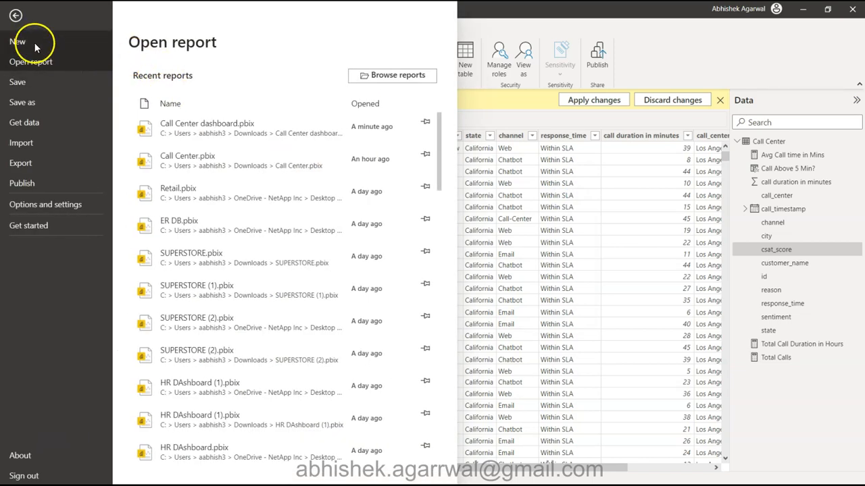
pyautogui.press('Escape')
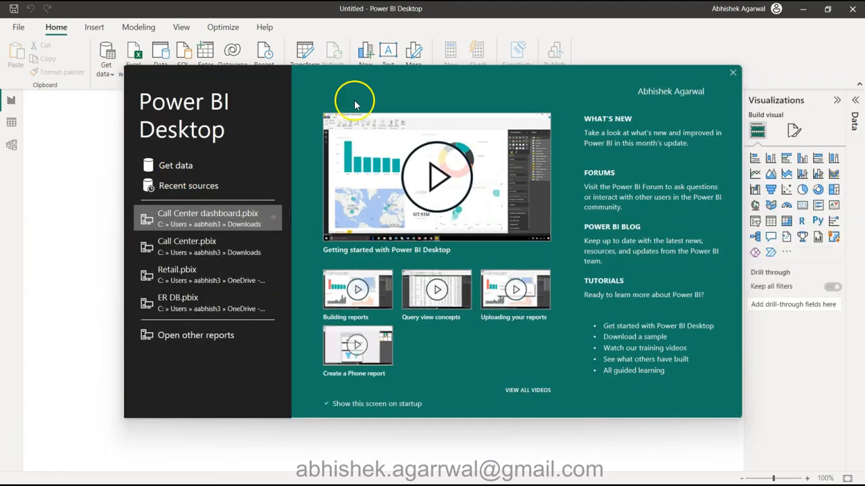
pyautogui.click(732, 73)
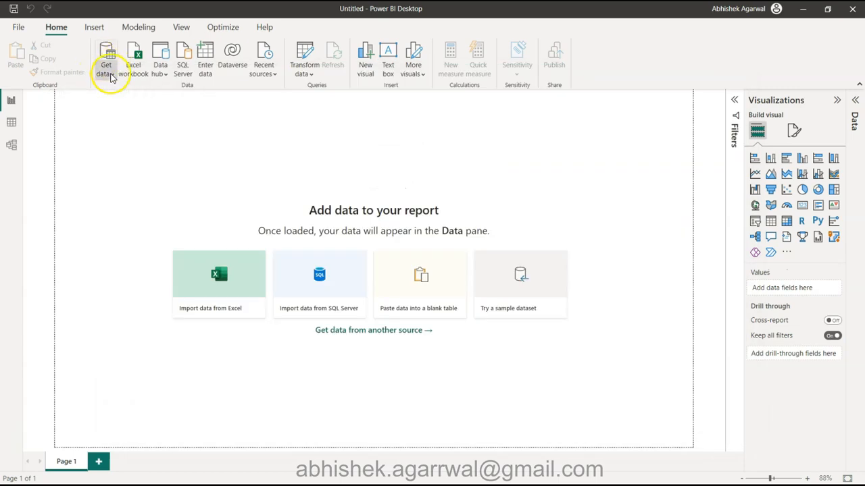
# - Import Call Center.csv as a Text/CSV source and open it for transformation in the Power Query Editor
pyautogui.click(106, 71)
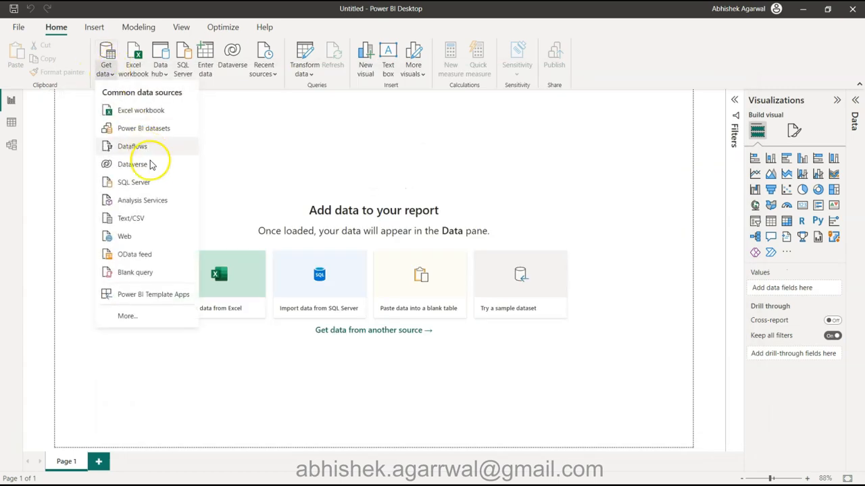
pyautogui.click(155, 217)
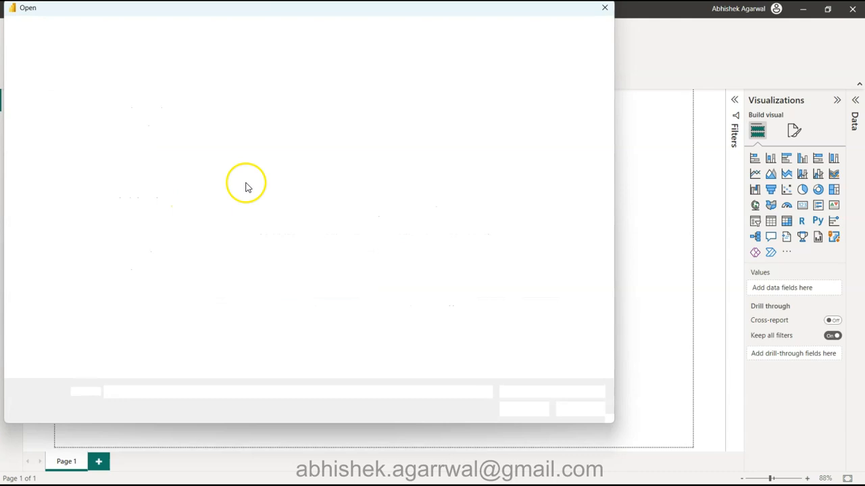
pyautogui.doubleClick(142, 102)
pyautogui.click(320, 144)
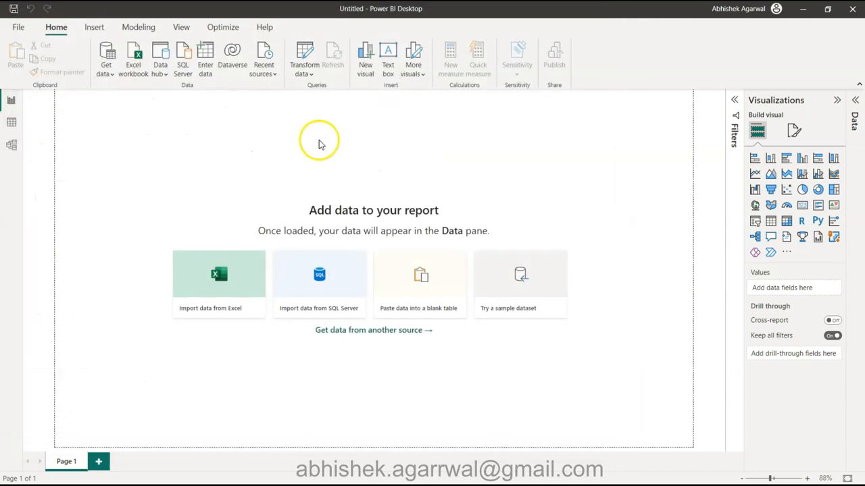
pyautogui.click(446, 166)
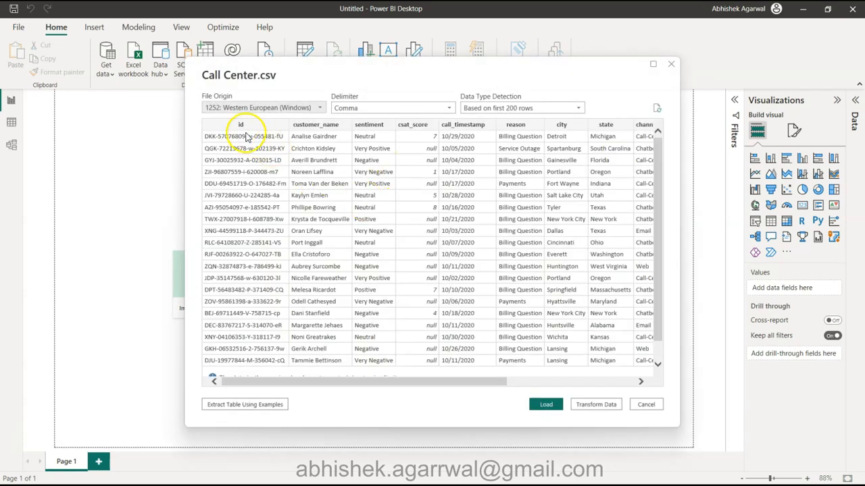
pyautogui.click(610, 406)
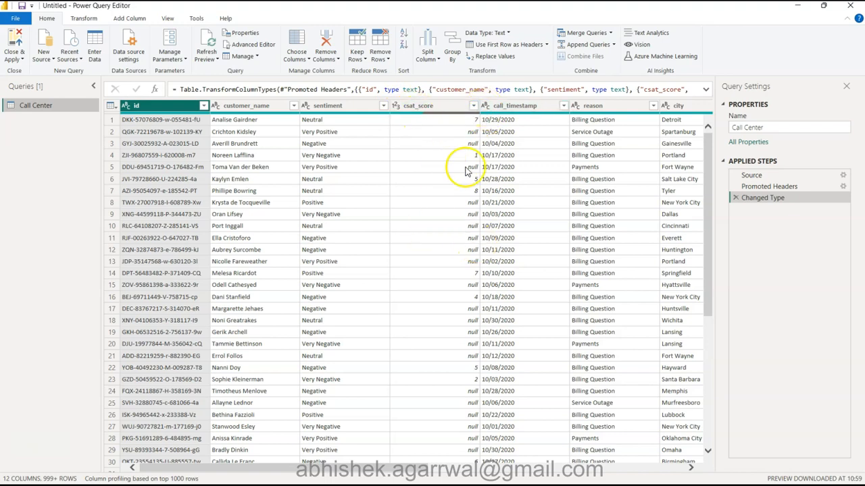
# - Change the call_timestamp column's type using locale, with data type Date and locale English (United States)
pyautogui.click(486, 107)
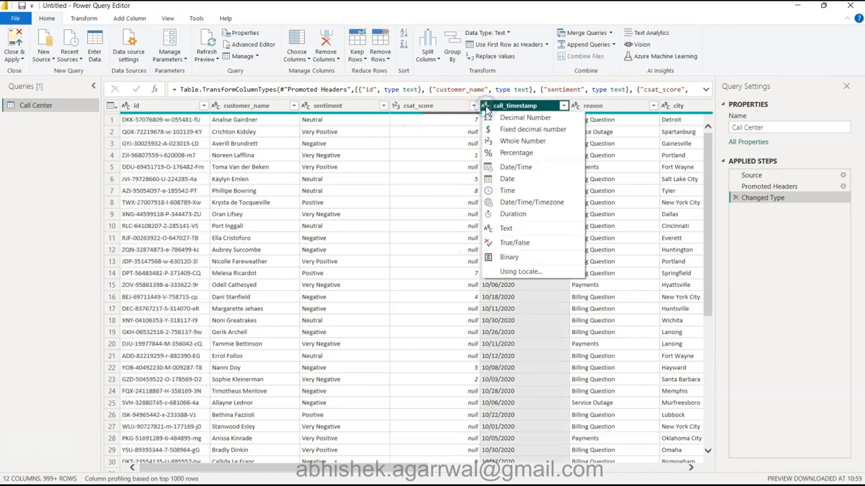
pyautogui.click(520, 272)
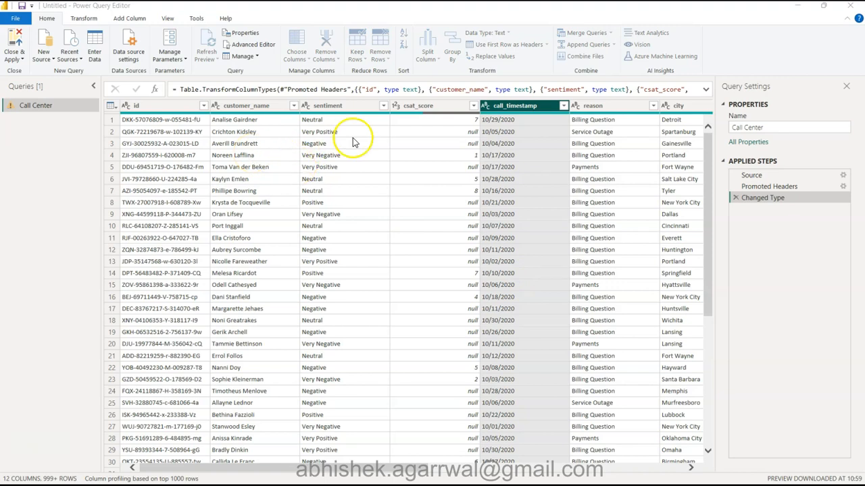
pyautogui.click(306, 237)
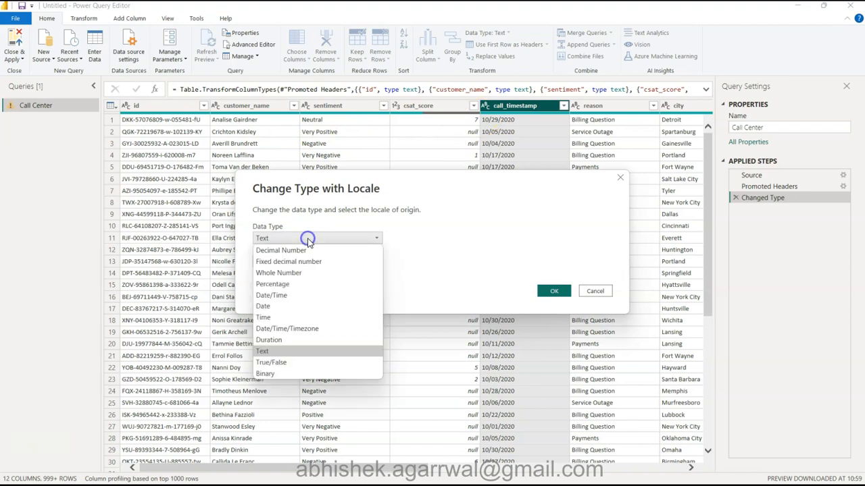
pyautogui.click(309, 306)
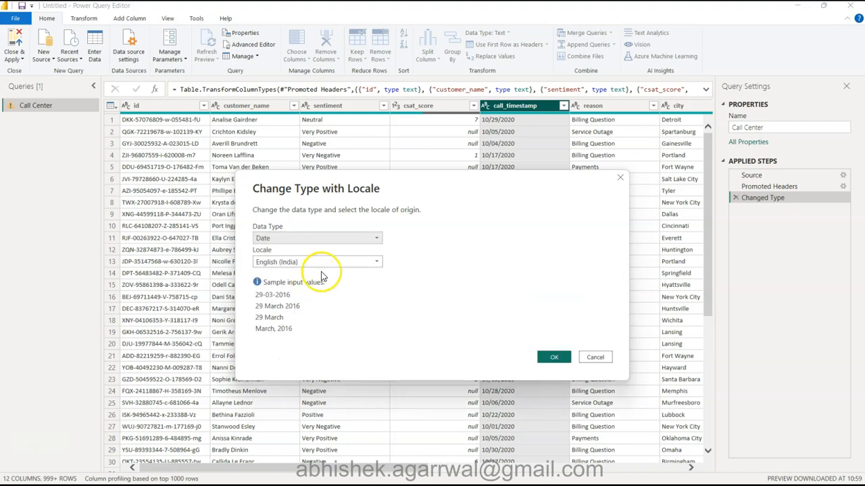
pyautogui.click(324, 263)
pyautogui.scroll(-12, 338, 228)
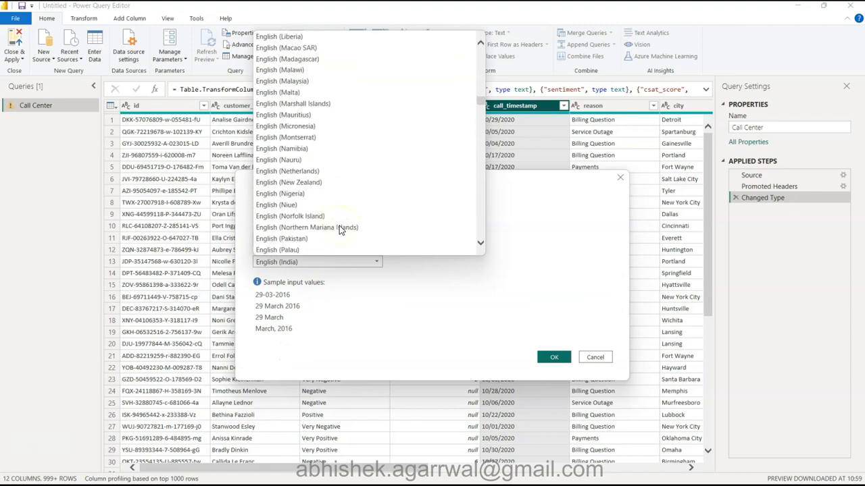
pyautogui.scroll(-5, 339, 226)
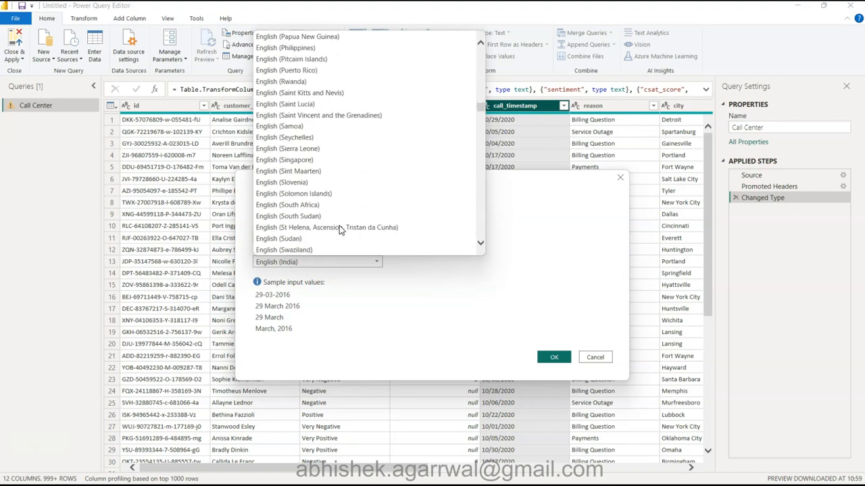
pyautogui.scroll(-4, 339, 225)
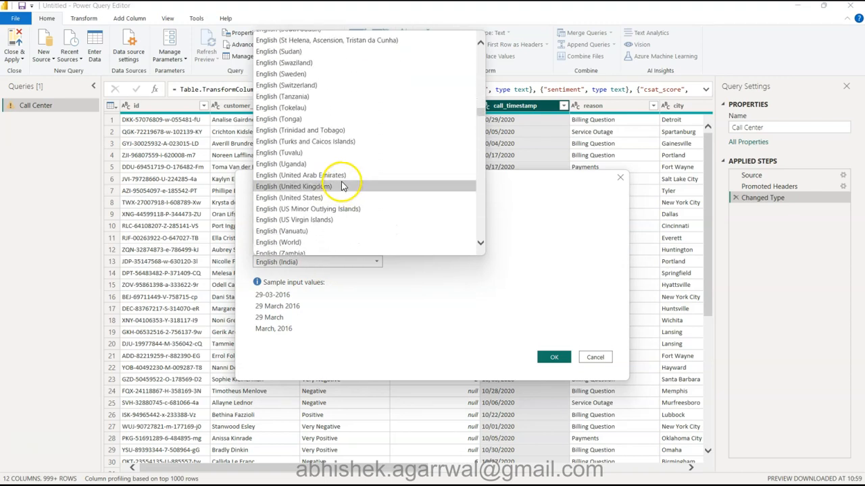
pyautogui.click(341, 198)
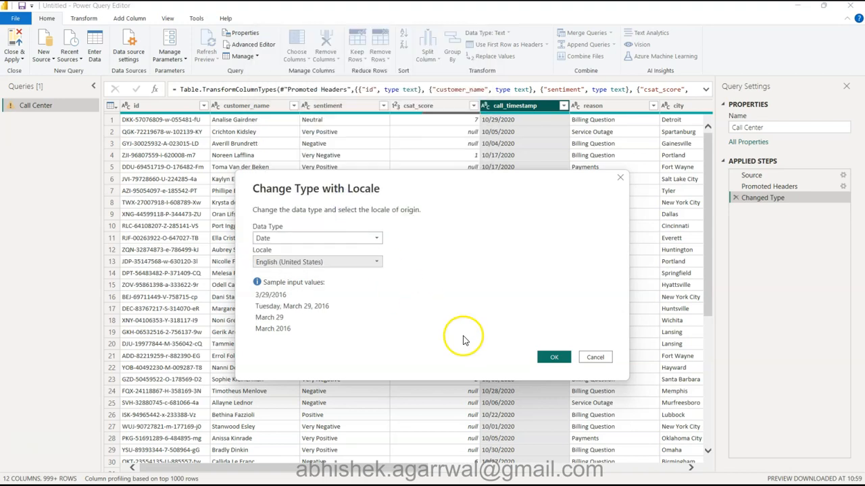
pyautogui.click(561, 354)
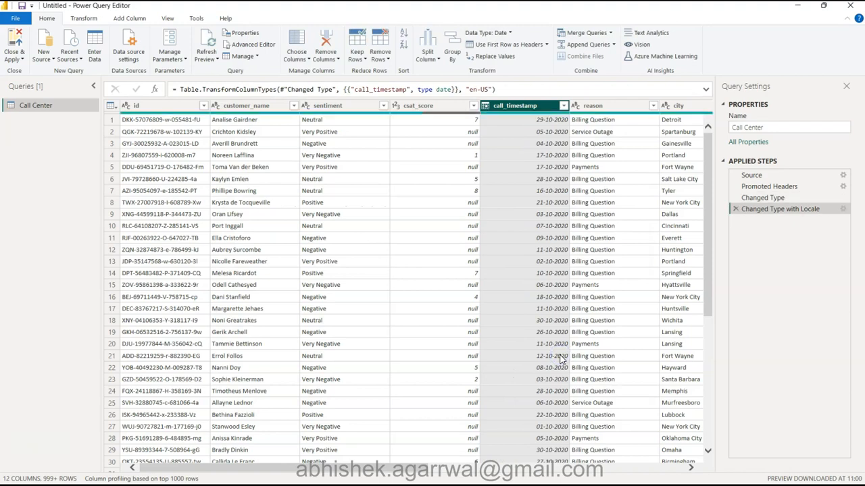
# - Review the remaining columns, close and apply the query, and expand the Call Center table's fields in the report
pyautogui.hscroll(5, 535, 346)
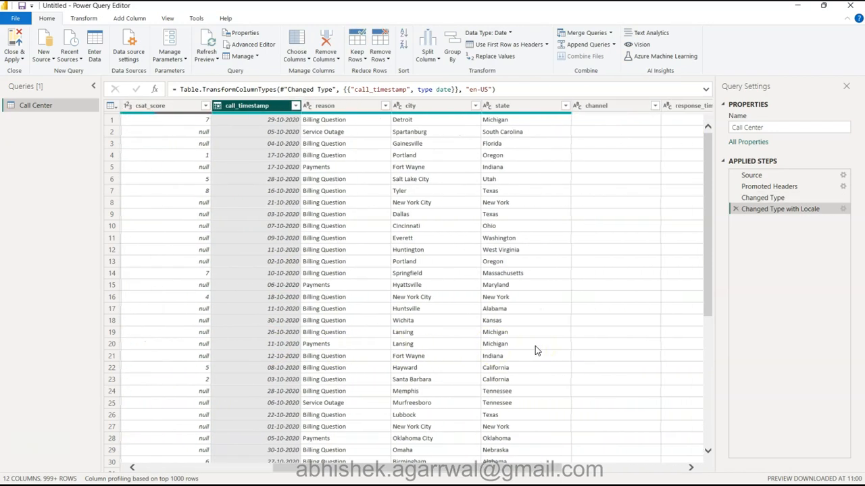
pyautogui.hscroll(2, 395, 305)
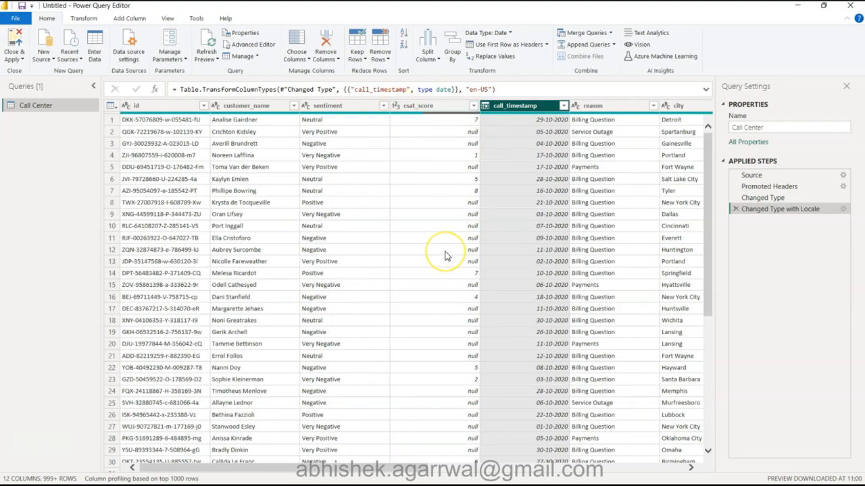
pyautogui.hscroll(3, 509, 291)
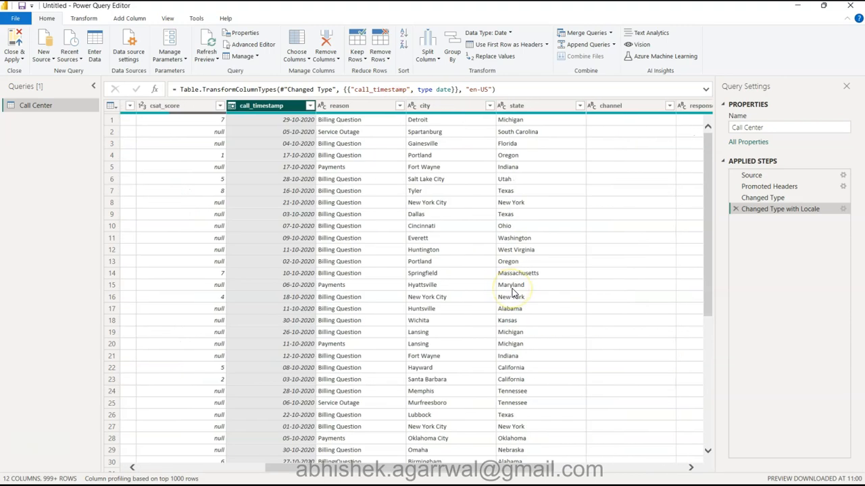
pyautogui.hscroll(3, 512, 289)
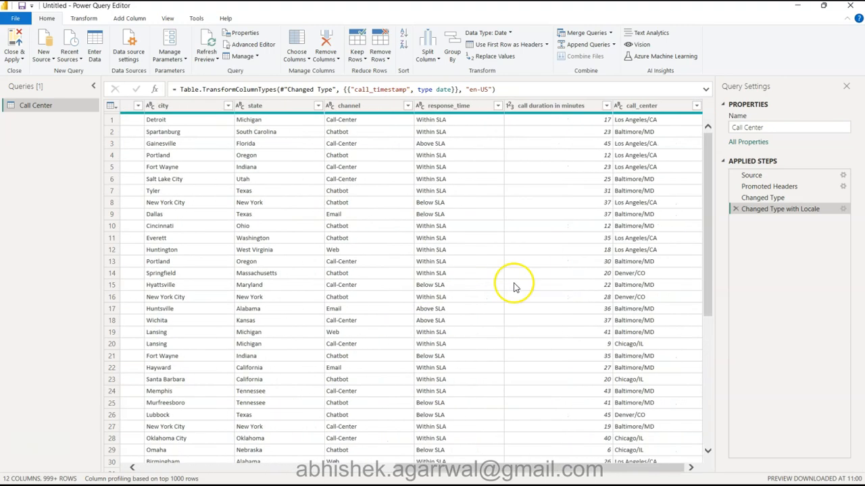
pyautogui.click(17, 42)
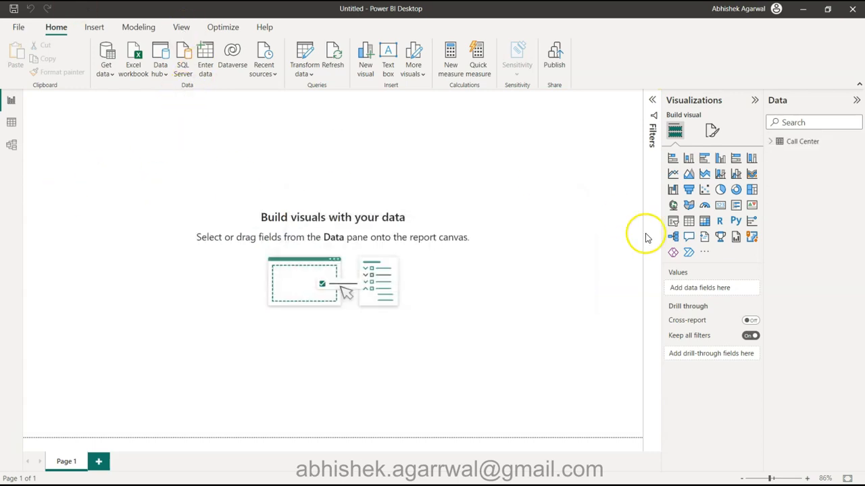
pyautogui.click(772, 141)
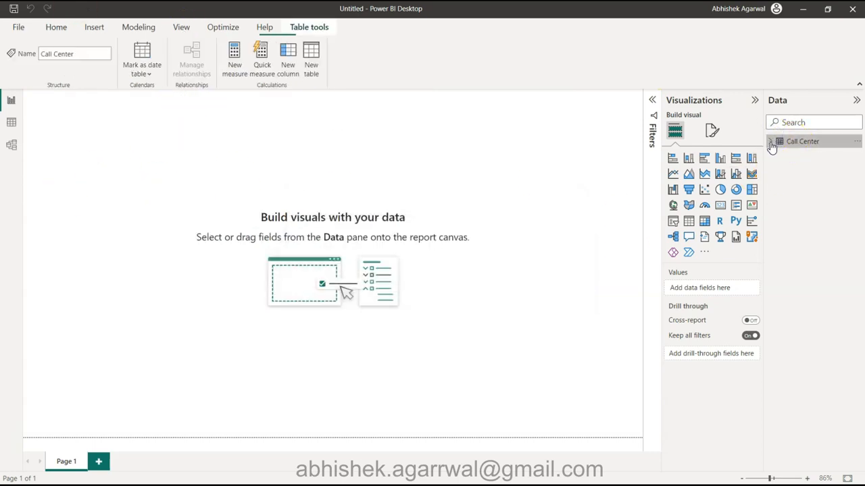
pyautogui.click(770, 145)
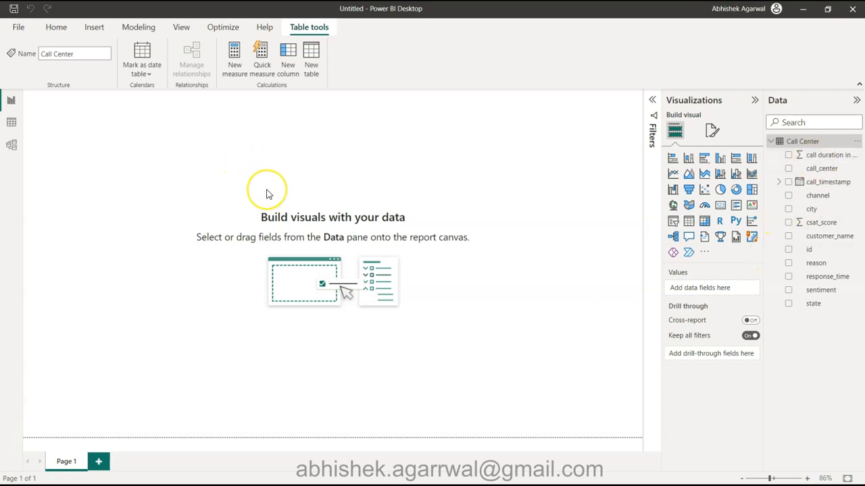
# - Open Call Center dashboard.pbix, copy its title, cards and unit labels, and paste them onto the new report's blank page
pyautogui.click(18, 27)
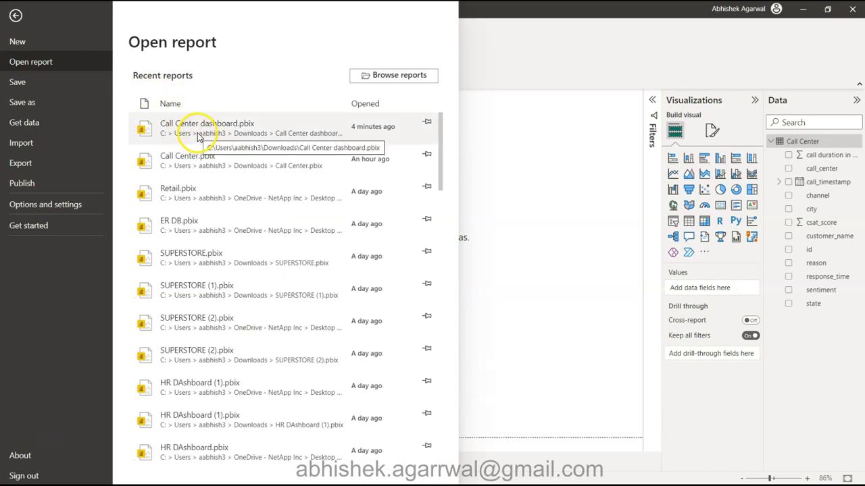
pyautogui.click(198, 132)
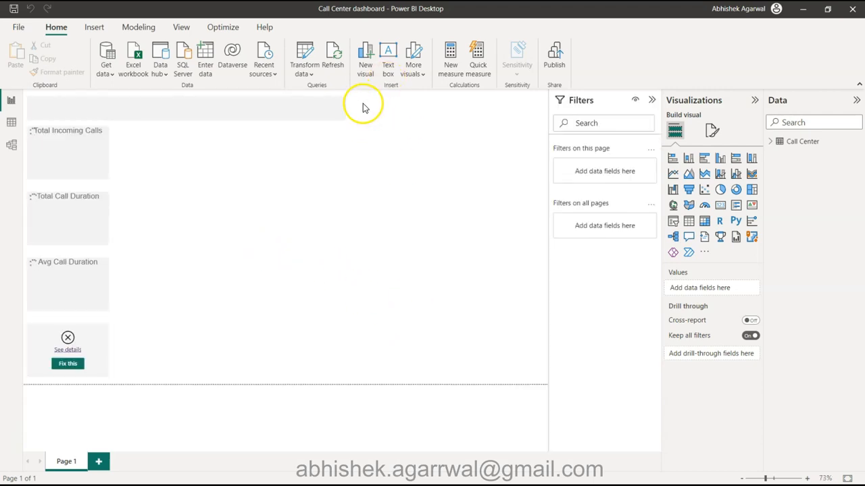
pyautogui.moveTo(362, 98); pyautogui.dragTo(24, 386)
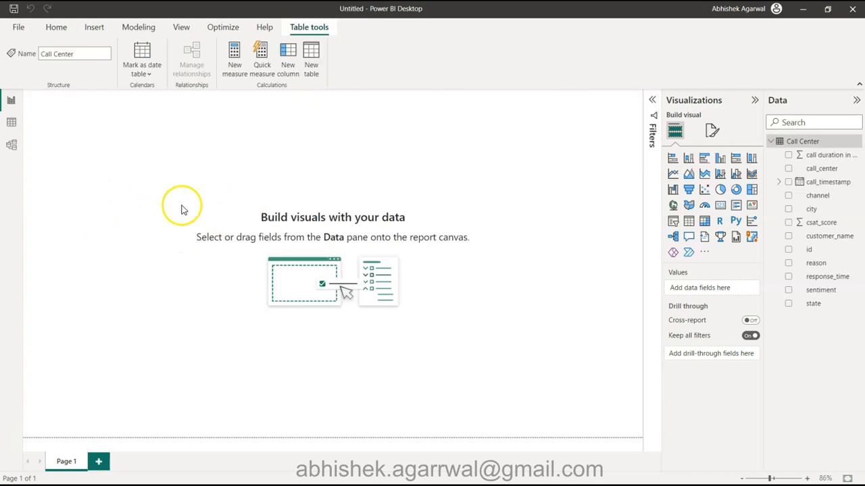
pyautogui.click(249, 188)
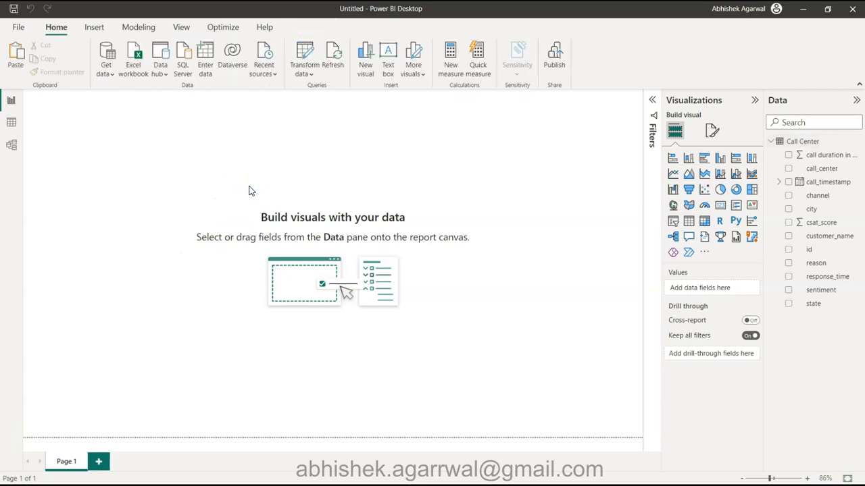
pyautogui.hotkey('ctrl', 'v')
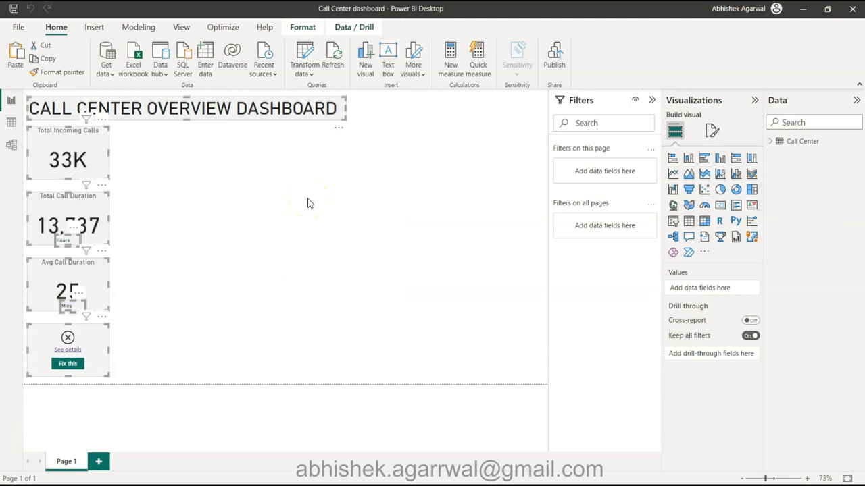
# - Copy the measure Avg Call time in Mins = AVERAGE('Call Center'[call duration in minutes]) from the Call Center dashboard report into the new report
pyautogui.click(770, 141)
pyautogui.click(826, 155)
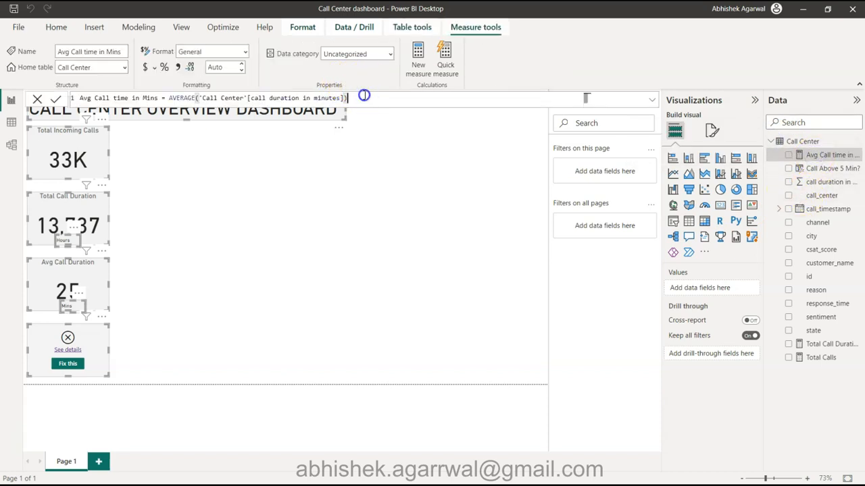
pyautogui.hotkey('ctrl', 'a')
pyautogui.hotkey('ctrl', 'c')
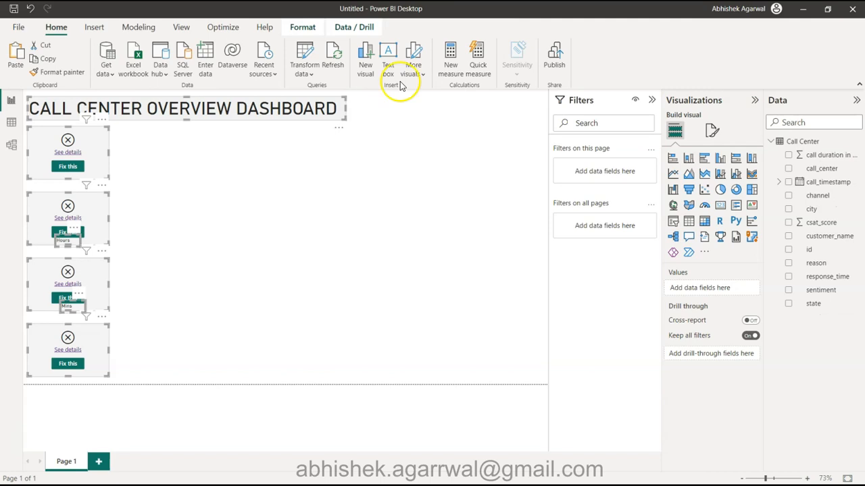
pyautogui.click(450, 65)
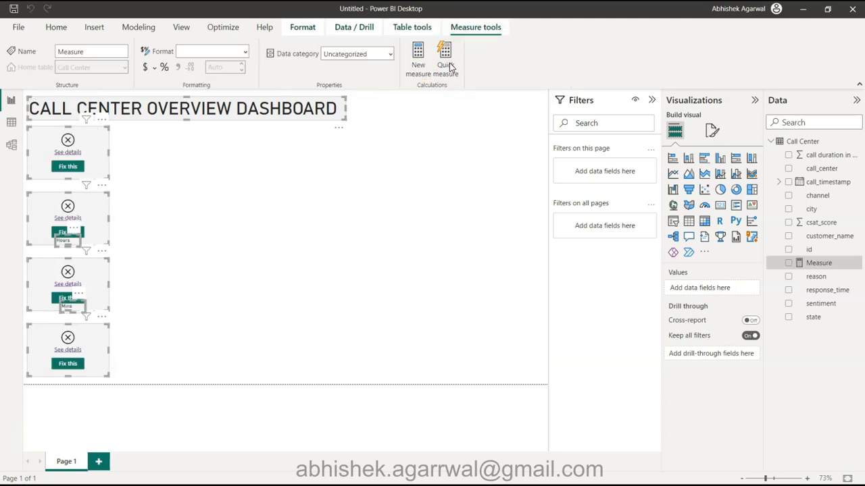
pyautogui.hotkey('ctrl', 'v')
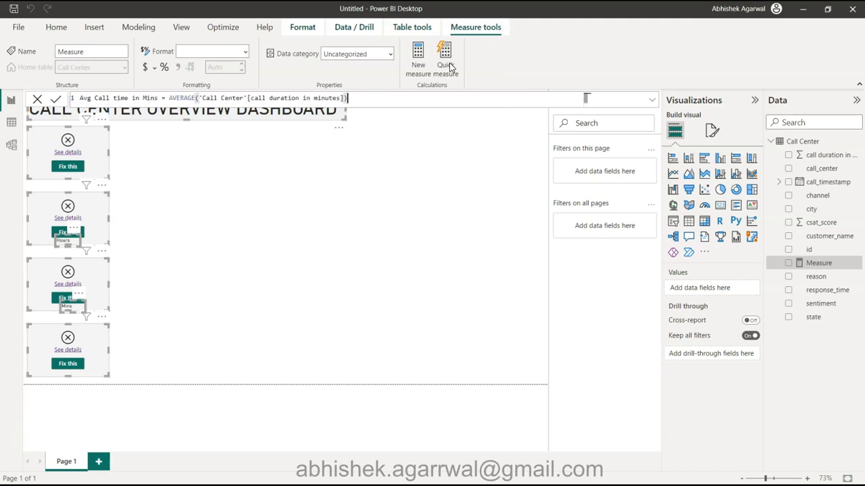
pyautogui.click(290, 161)
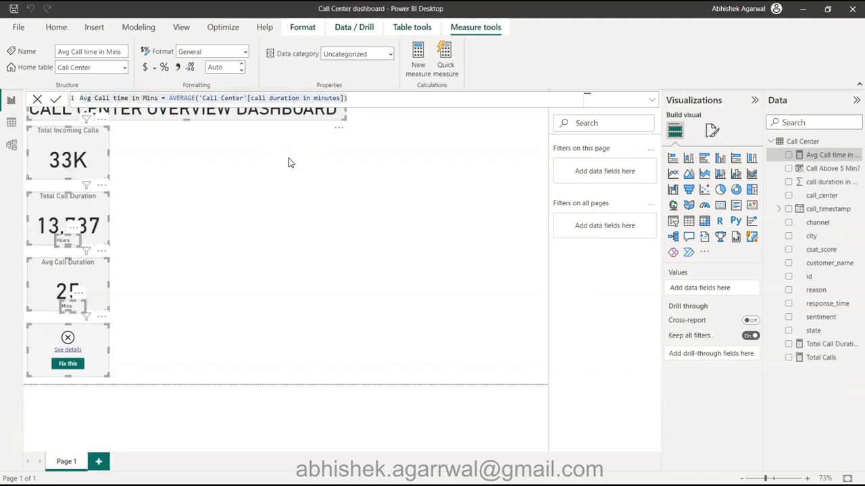
# - Recreate the measure Total Call Duration in Hours = DIVIDE(SUM('Call Center'[call duration in minutes]),60) in the new report by copying it from the dashboard report
pyautogui.hotkey('ctrl', 'a')
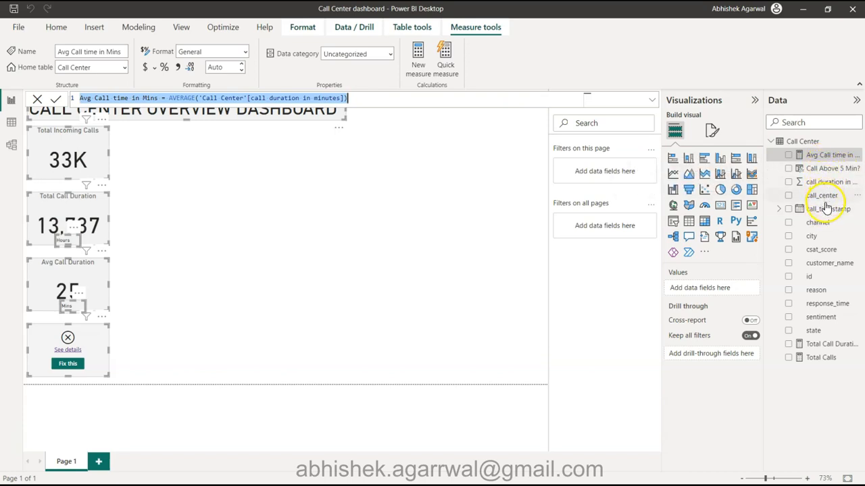
pyautogui.click(825, 346)
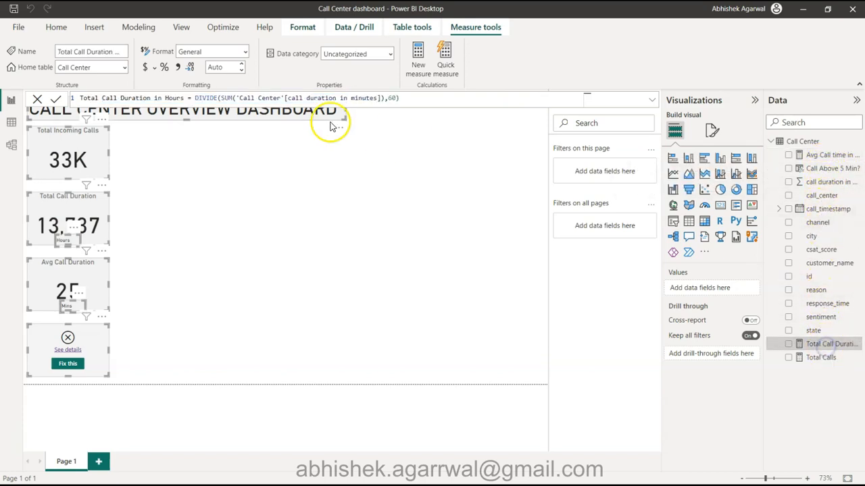
pyautogui.click(417, 99)
pyautogui.hotkey('ctrl', 'a')
pyautogui.hotkey('ctrl', 'c')
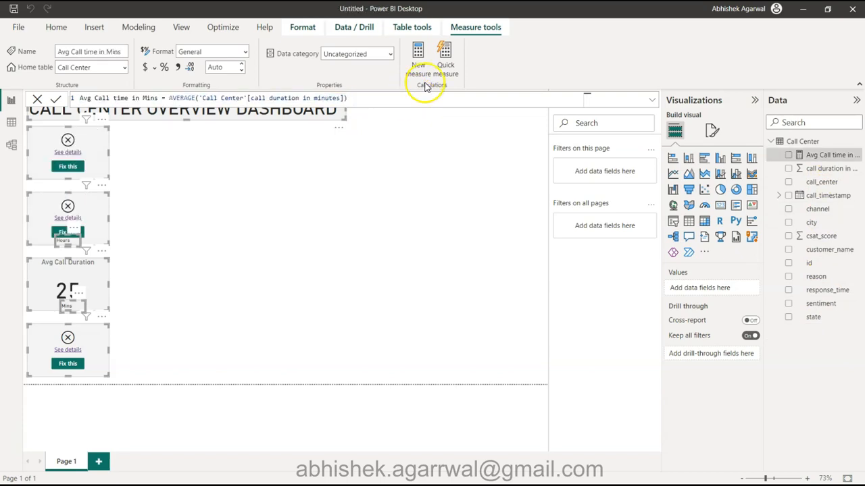
pyautogui.click(418, 65)
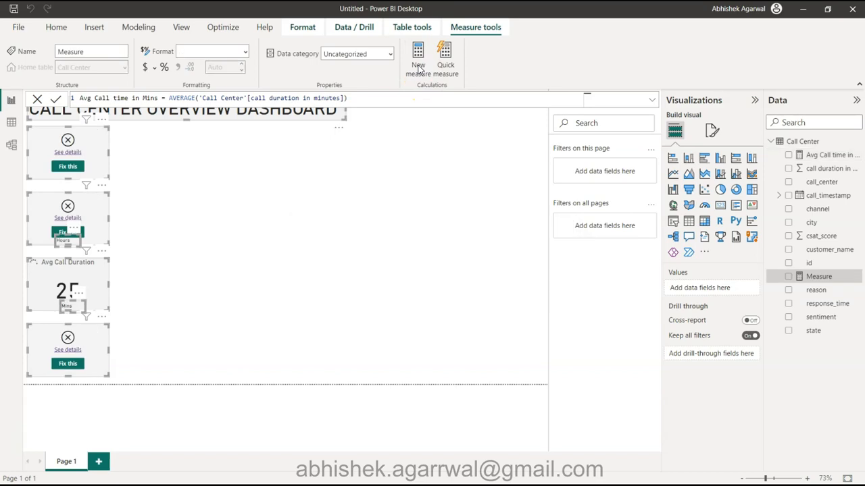
pyautogui.hotkey('ctrl', 'v')
pyautogui.click(396, 100)
pyautogui.click(338, 230)
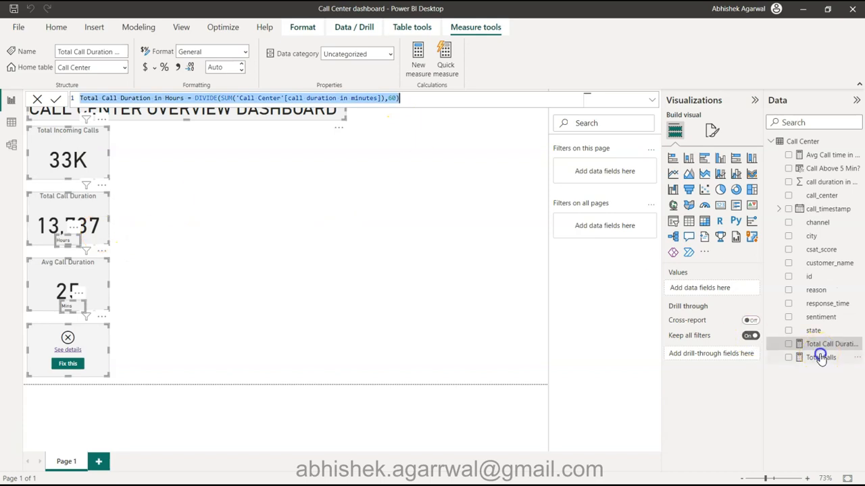
# - Copy the measure Total Calls = COUNT('Call Center'[id]) from the dashboard report and add it to the new report
pyautogui.click(820, 357)
pyautogui.click(360, 103)
pyautogui.hotkey('ctrl', 'a')
pyautogui.hotkey('ctrl', 'c')
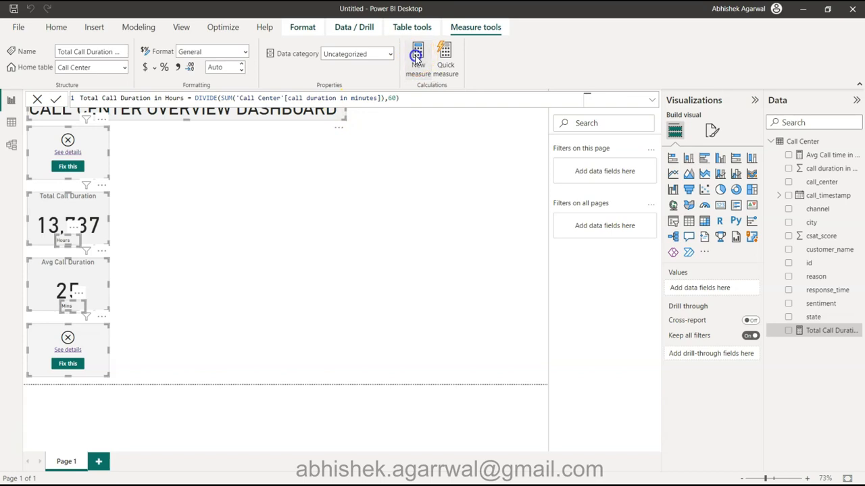
pyautogui.click(417, 59)
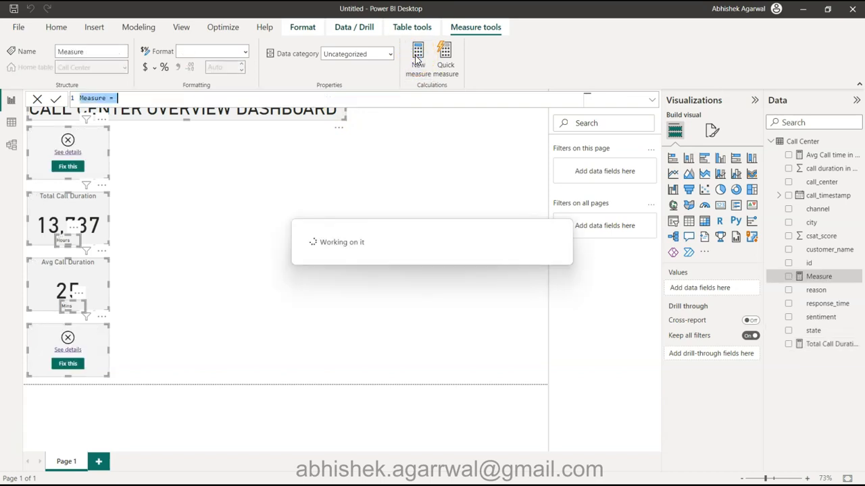
pyautogui.hotkey('ctrl', 'v')
pyautogui.click(285, 286)
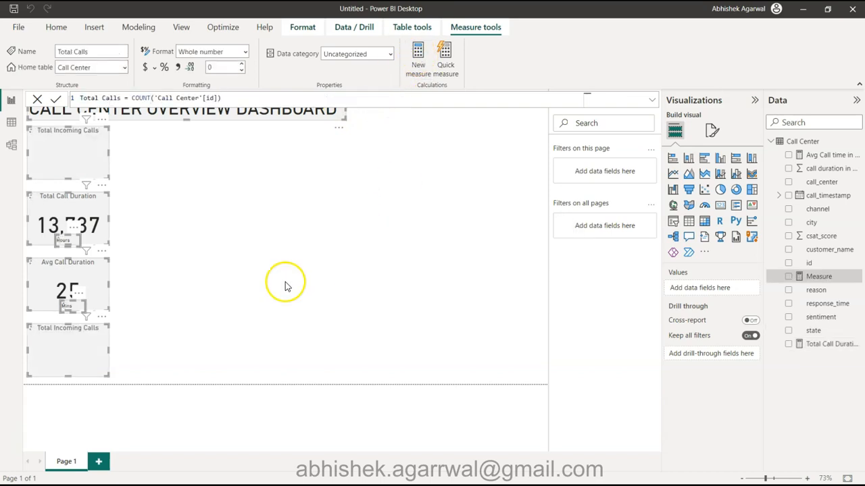
pyautogui.click(255, 275)
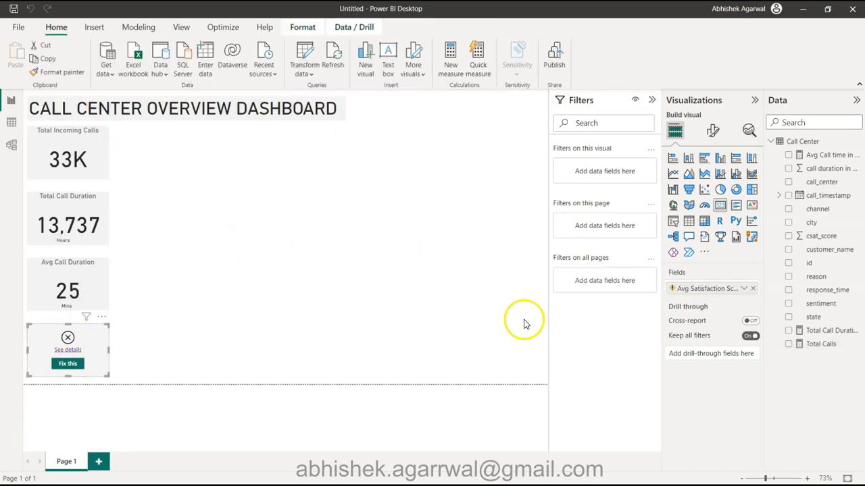
# - Remove the invalid field from the fourth card and create the measure Avg Satsifaction Score = AVERAGE('Call Center'[csat_score])
pyautogui.moveTo(720, 295)
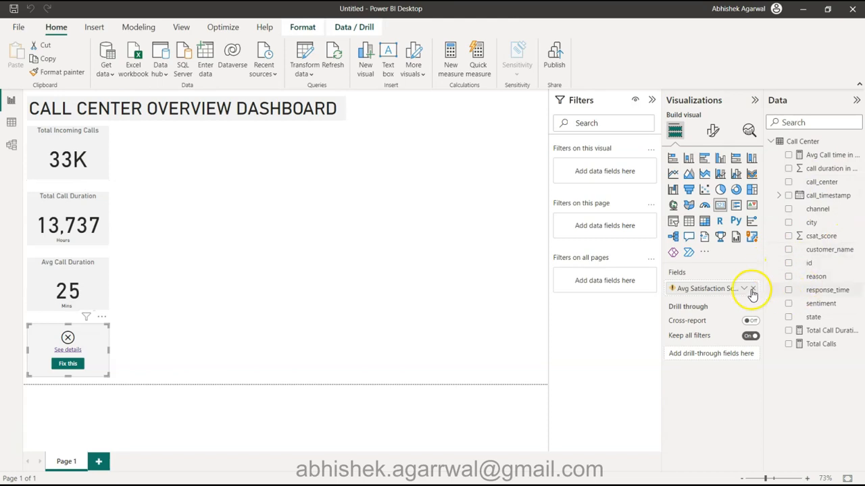
pyautogui.moveTo(727, 295)
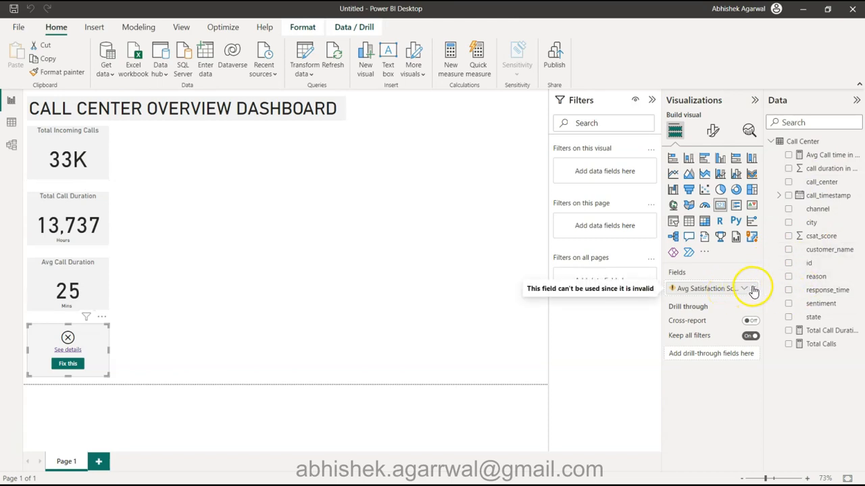
pyautogui.click(752, 289)
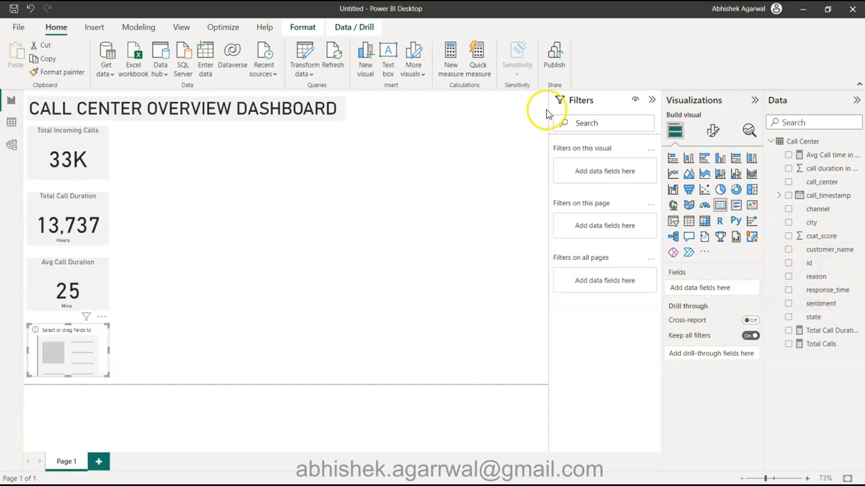
pyautogui.click(450, 70)
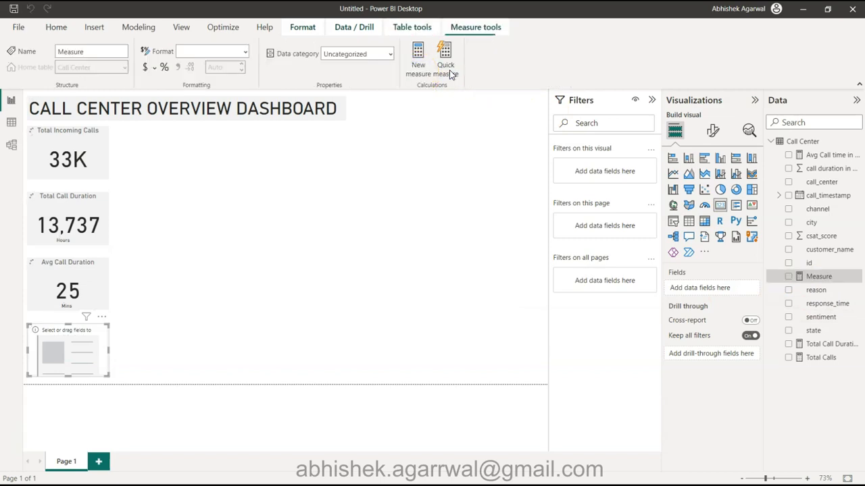
pyautogui.write('Avg Satsifaction Score =')
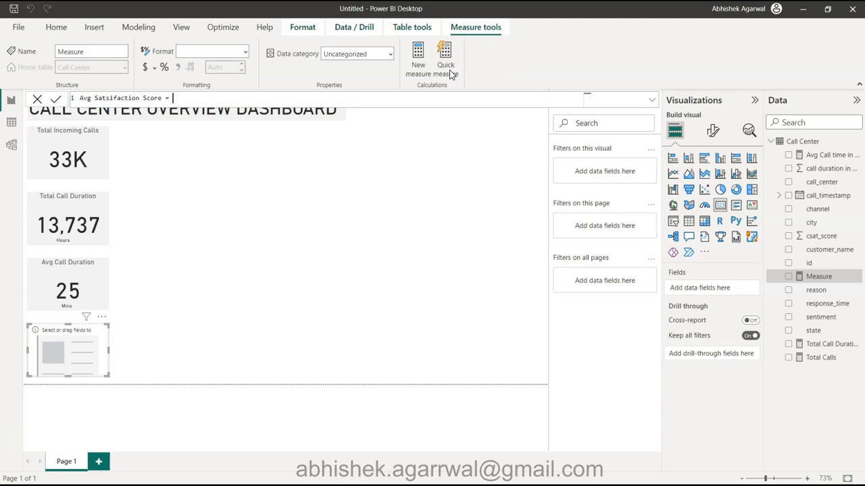
pyautogui.write('ave')
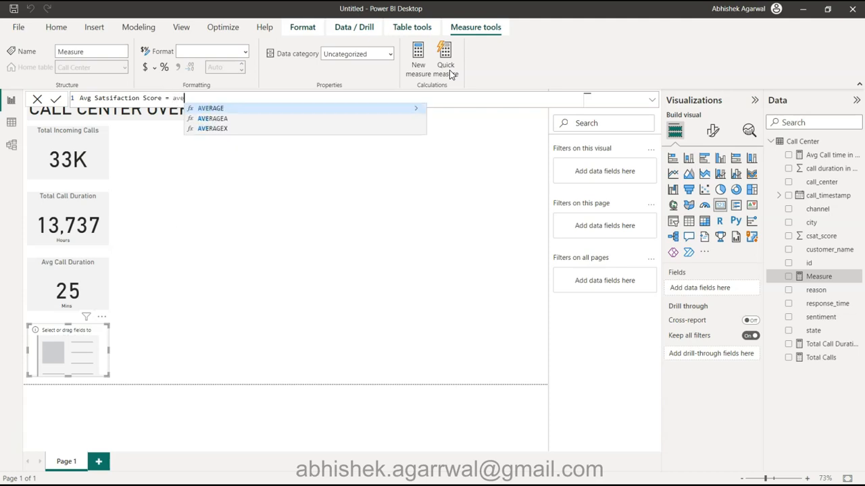
pyautogui.press('Tab')
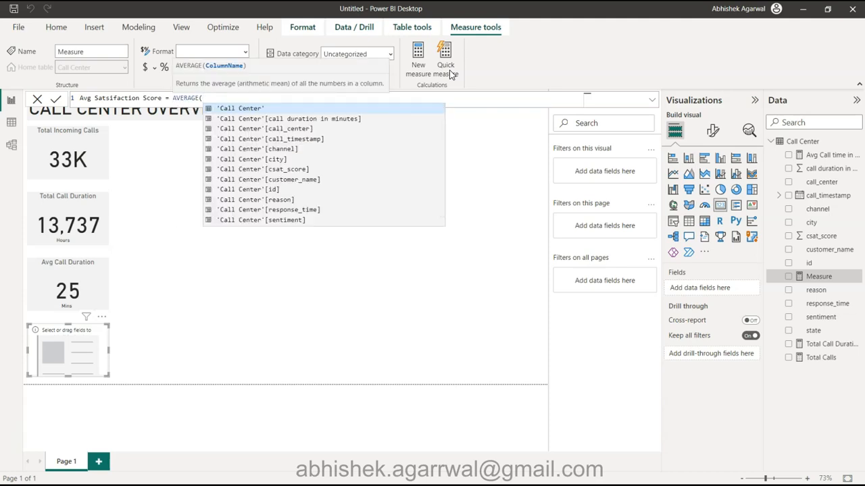
pyautogui.write('csa')
pyautogui.press('Tab')
pyautogui.write(')')
pyautogui.press('Return')
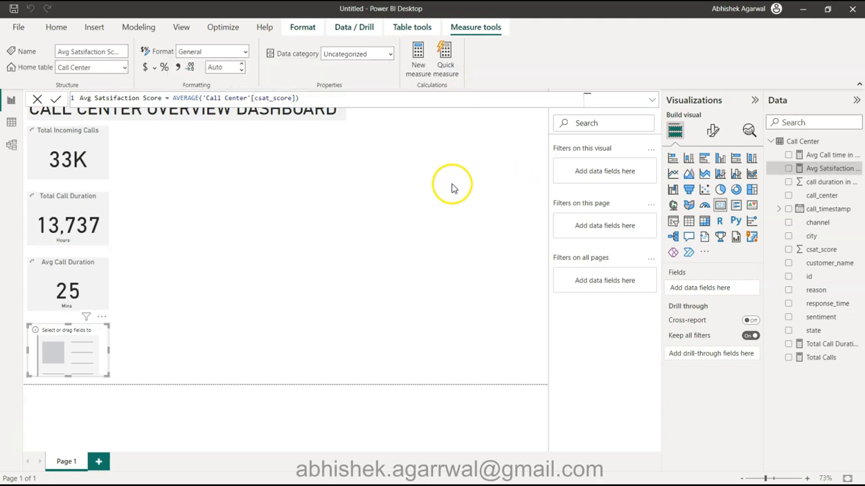
# - Add the Avg Satsifaction Score measure to the empty fourth card and set its callout value to 0 decimal places
pyautogui.moveTo(820, 169); pyautogui.dragTo(725, 289)
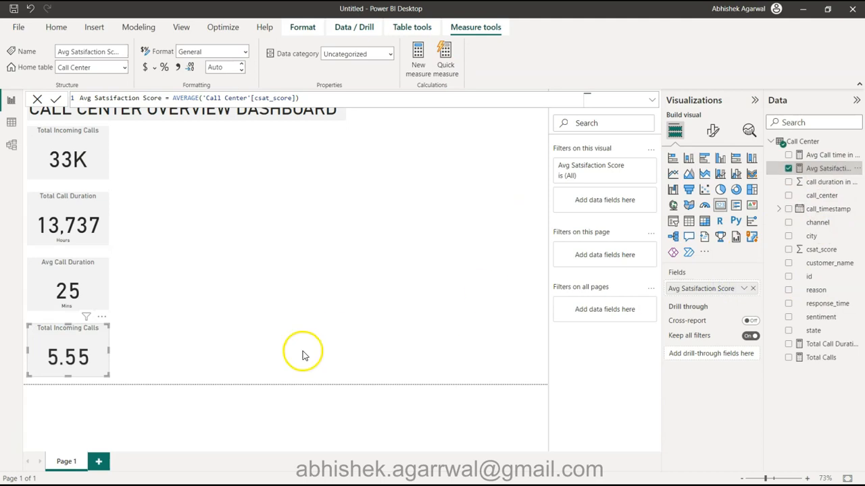
pyautogui.click(708, 135)
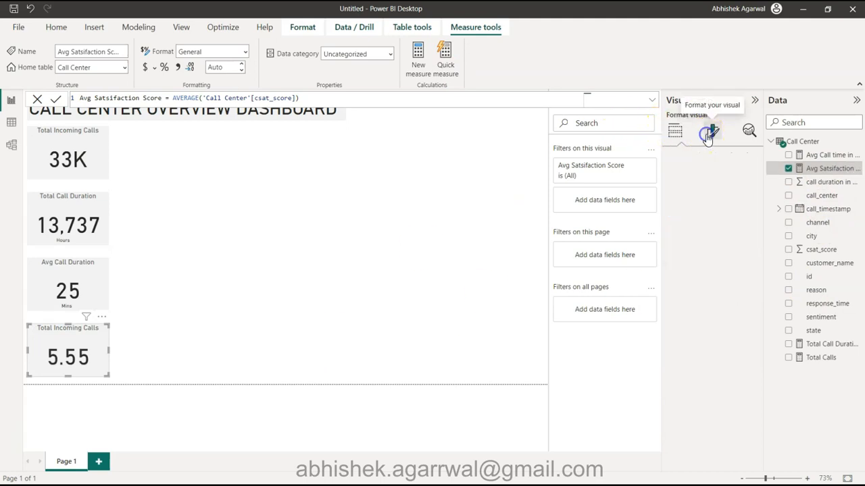
pyautogui.click(695, 209)
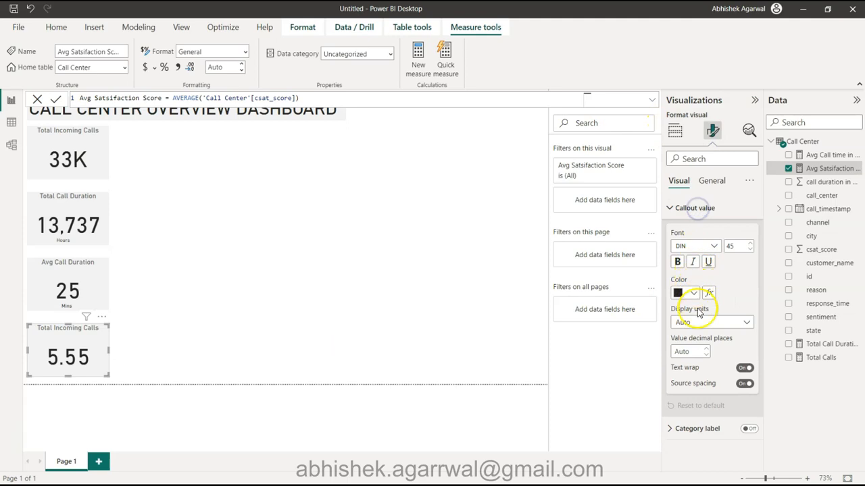
pyautogui.click(705, 356)
pyautogui.click(480, 326)
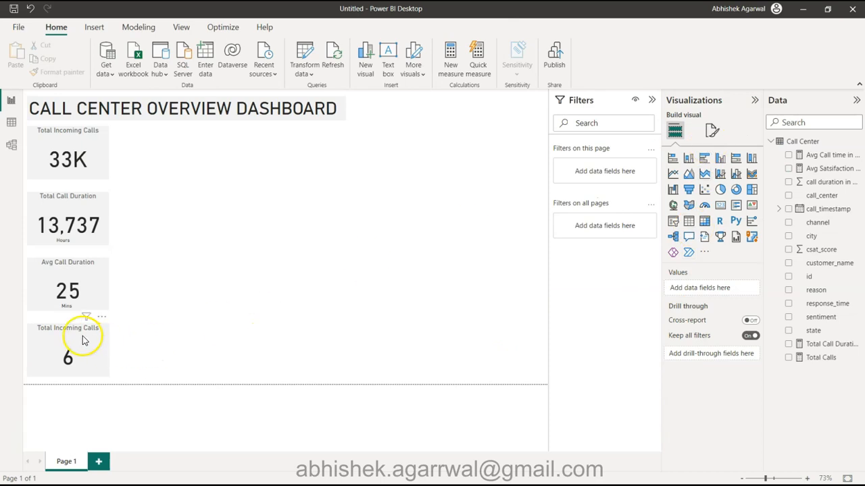
# - Change the title of the satisfaction score card to Avg Satisfaction Score, correcting the misspelled word
pyautogui.click(82, 337)
pyautogui.click(713, 130)
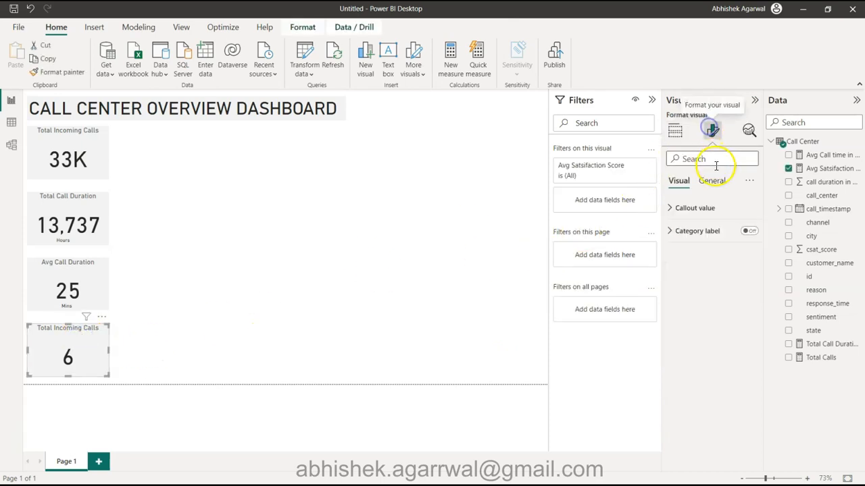
pyautogui.click(720, 185)
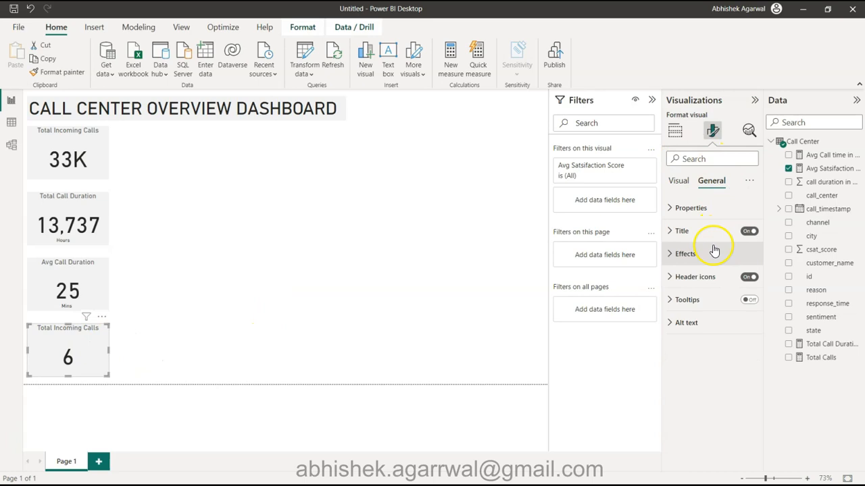
pyautogui.click(715, 258)
pyautogui.click(701, 230)
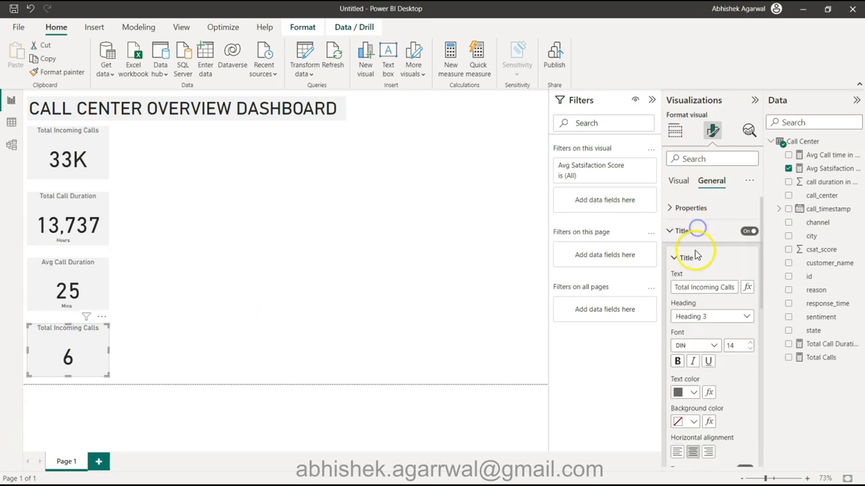
pyautogui.hotkey('ctrl', 'a')
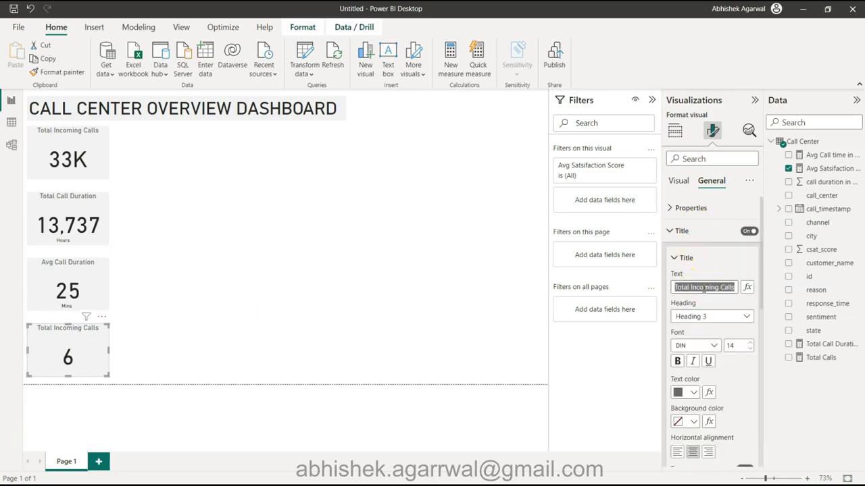
pyautogui.write('A')
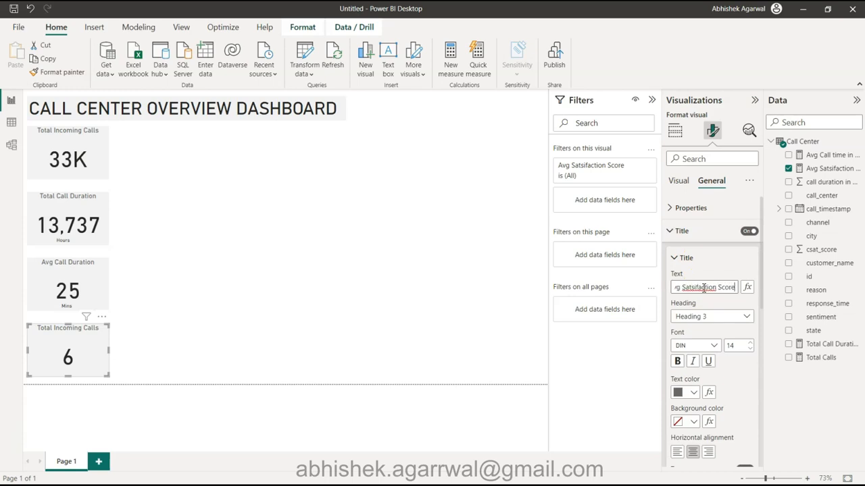
pyautogui.rightClick(703, 287)
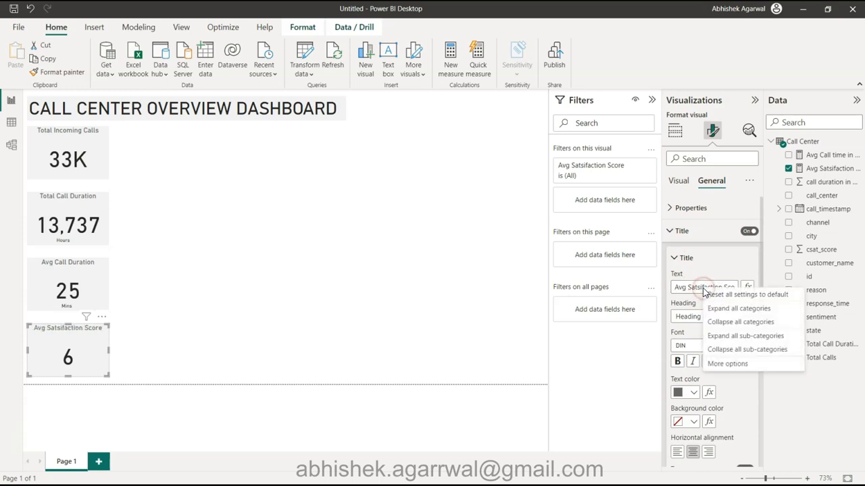
pyautogui.click(697, 290)
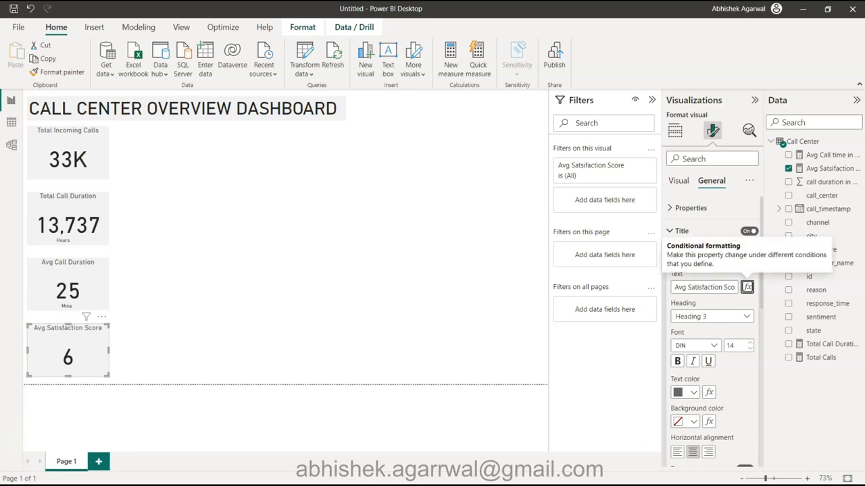
pyautogui.click(285, 282)
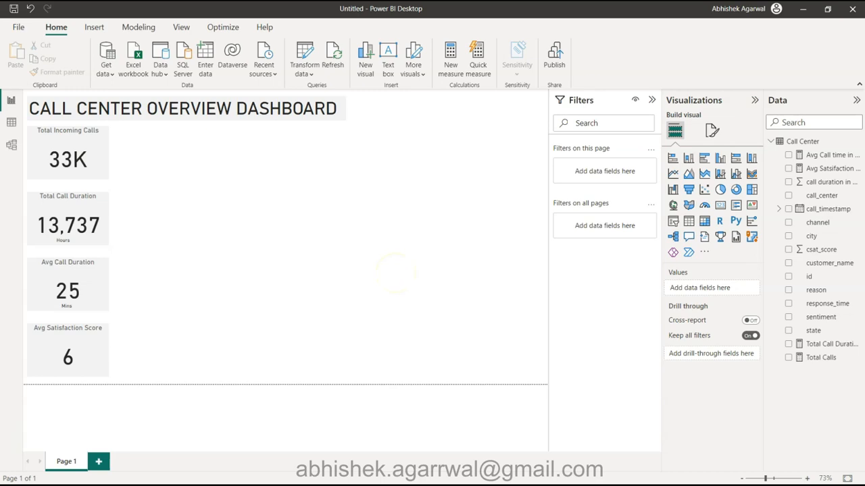
# - Insert a clustered bar chart beside the lower cards with reason on the Y-axis and Total Calls on the X-axis
pyautogui.moveTo(864, 56); pyautogui.dragTo(432, 1)
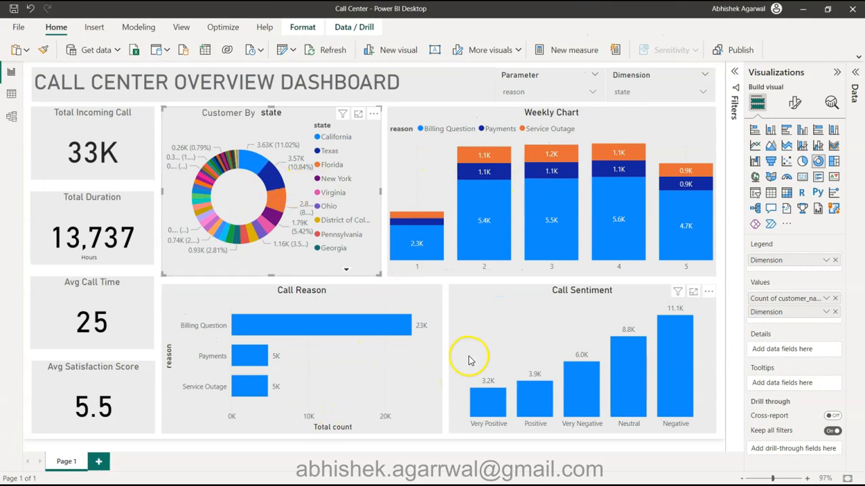
pyautogui.moveTo(554, 14); pyautogui.dragTo(864, 10)
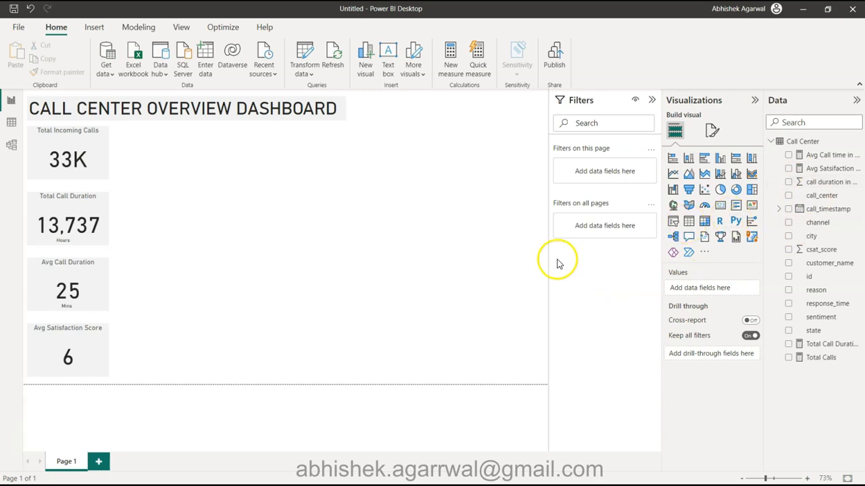
pyautogui.click(705, 159)
pyautogui.moveTo(231, 174); pyautogui.dragTo(233, 243)
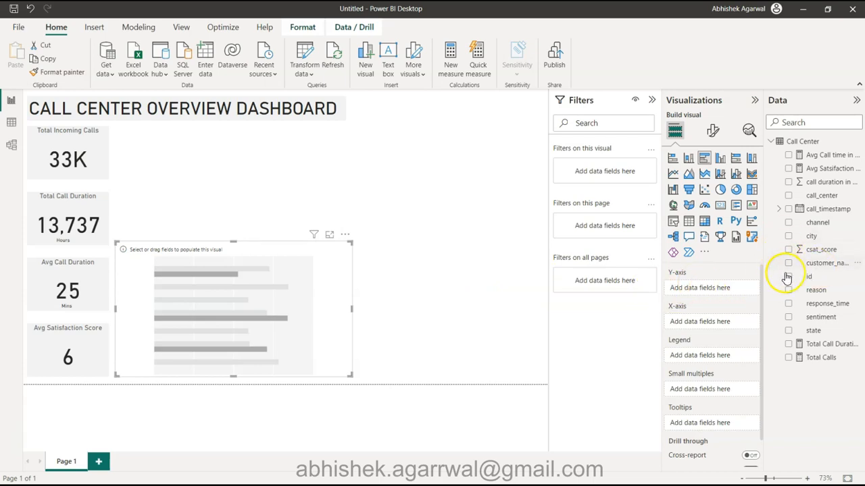
pyautogui.moveTo(763, 340); pyautogui.dragTo(745, 347)
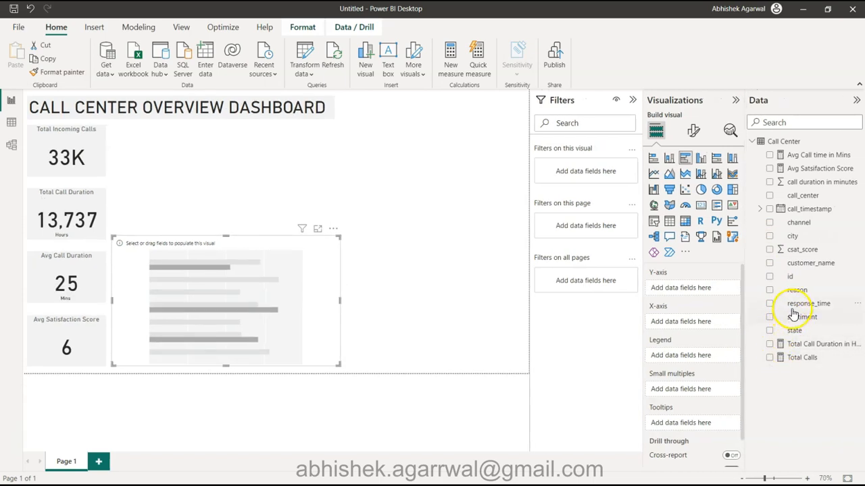
pyautogui.moveTo(794, 293); pyautogui.dragTo(675, 289)
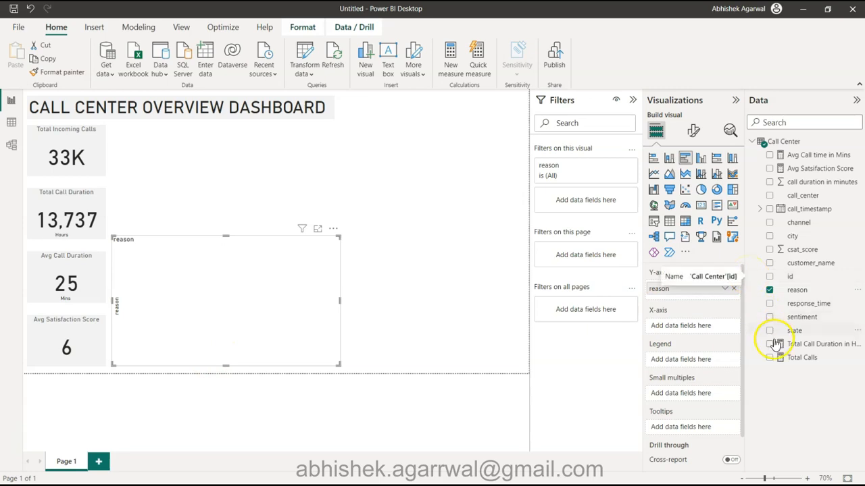
pyautogui.moveTo(801, 357); pyautogui.dragTo(689, 327)
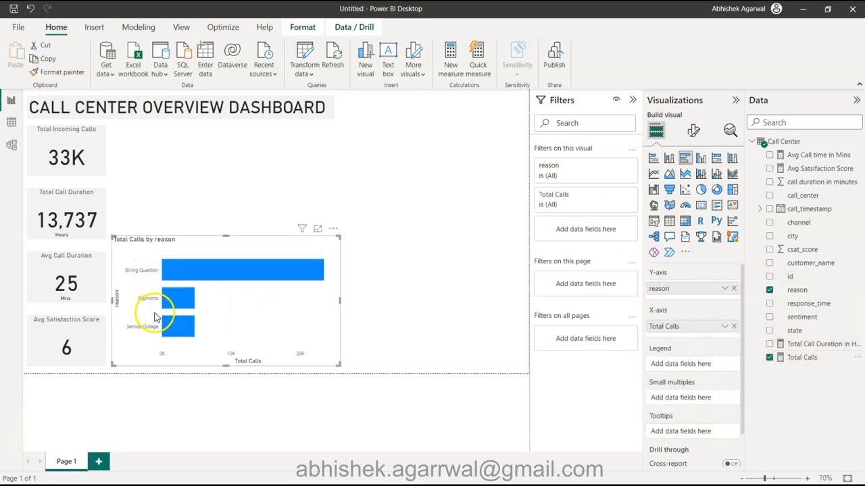
# - Hide the X-axis values and both axis titles on the reason bar chart, and show its data labels with one decimal
pyautogui.click(696, 133)
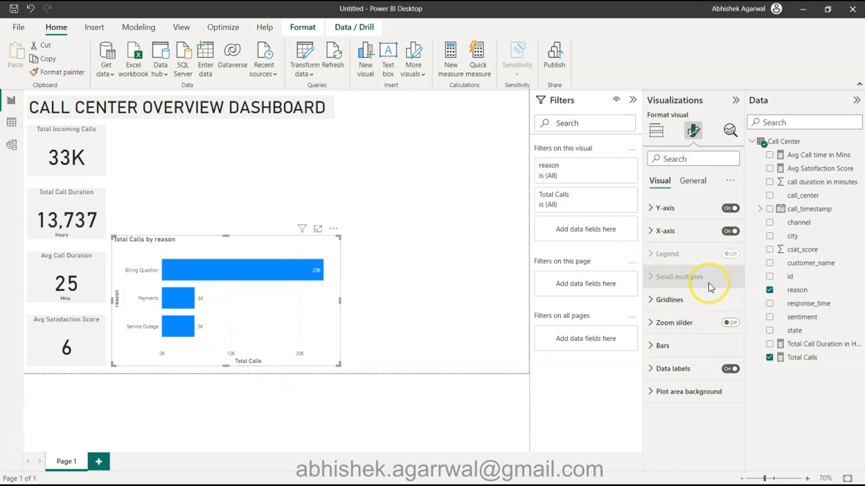
pyautogui.click(730, 231)
pyautogui.click(660, 231)
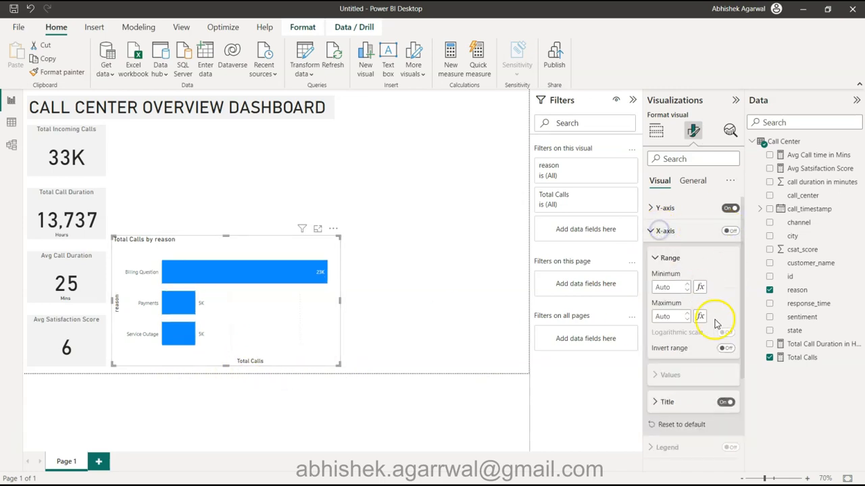
pyautogui.click(725, 403)
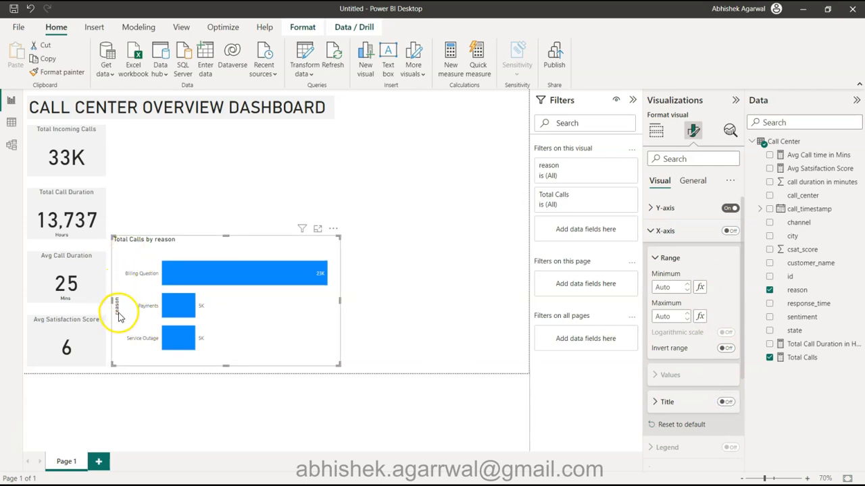
pyautogui.click(652, 207)
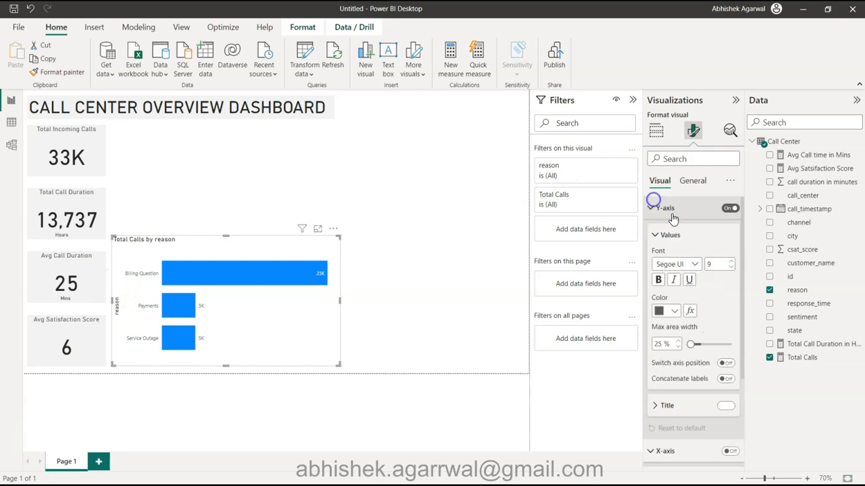
pyautogui.click(722, 409)
pyautogui.click(247, 318)
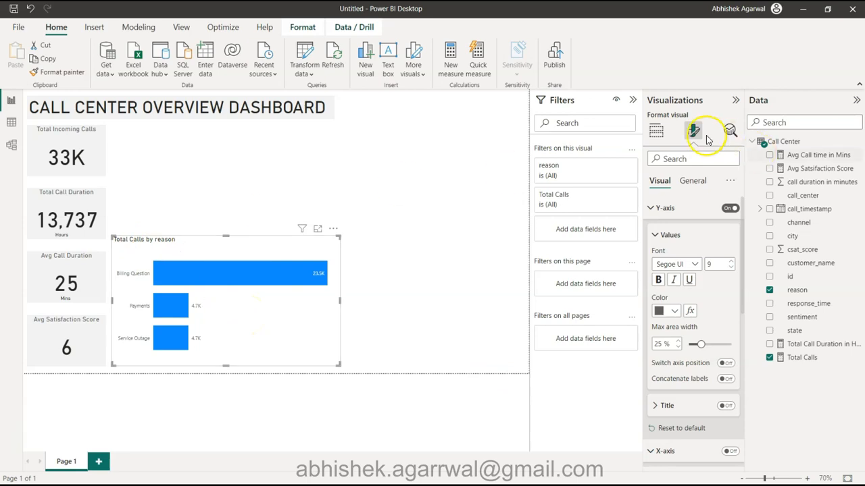
# - Title the bar chart Call Reason, center the title and set its font size to 20
pyautogui.click(693, 180)
pyautogui.click(685, 233)
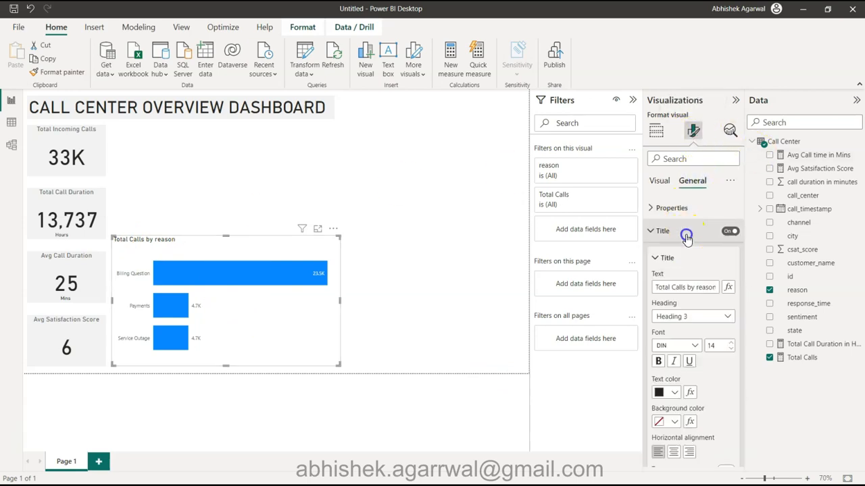
pyautogui.tripleClick(694, 286)
pyautogui.write('Call Reason')
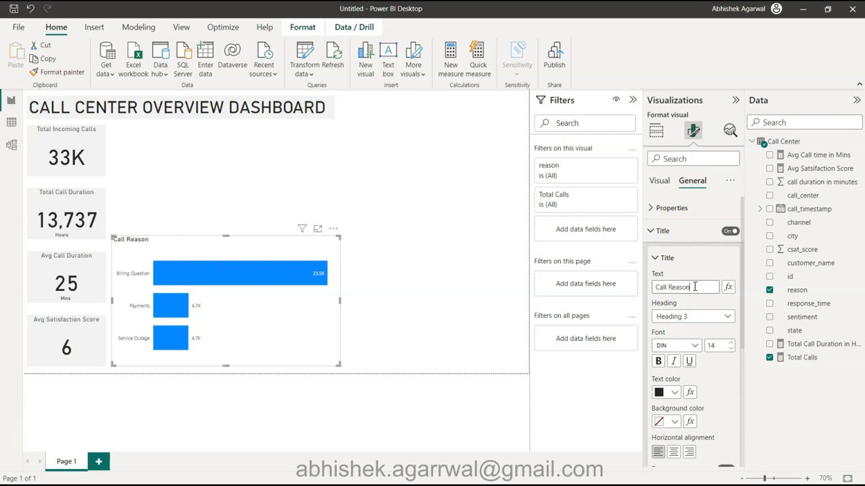
pyautogui.click(674, 452)
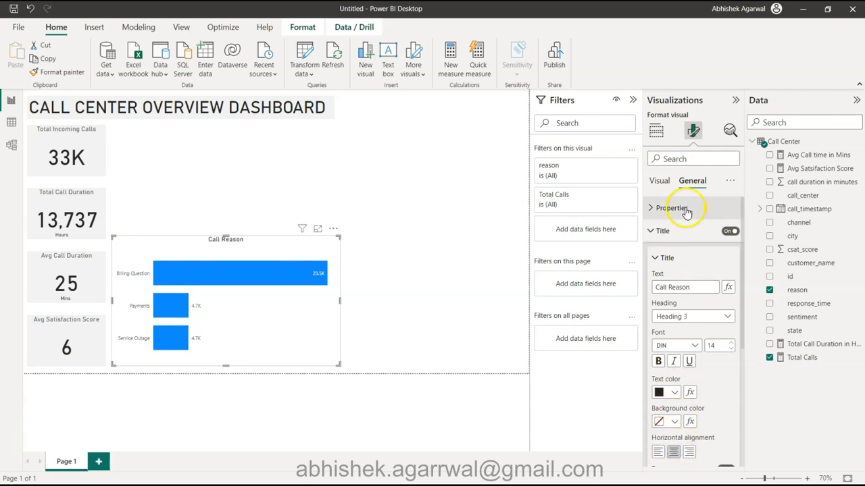
pyautogui.click(721, 347)
pyautogui.write('20')
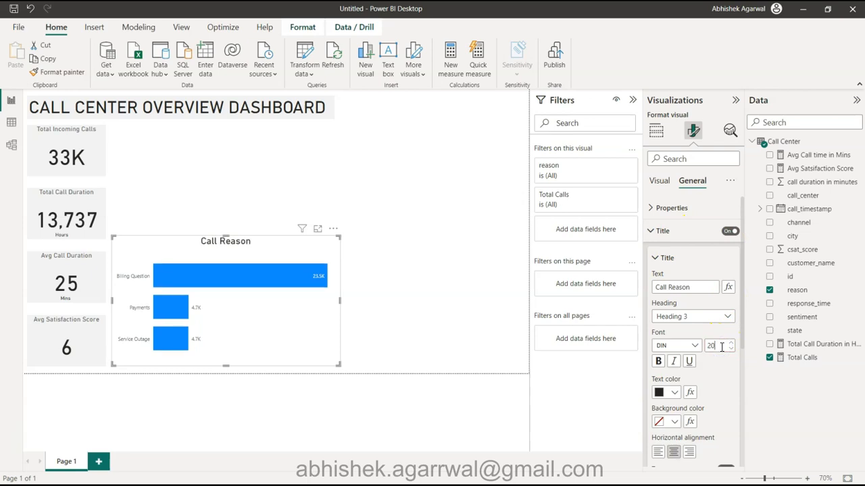
# - Change the text color of the Call Reason chart title to dark gray
pyautogui.click(674, 392)
pyautogui.click(680, 259)
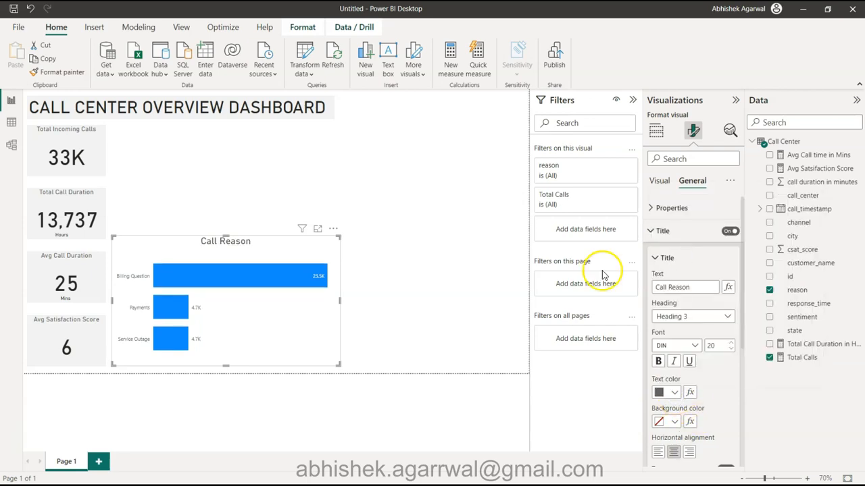
pyautogui.click(400, 304)
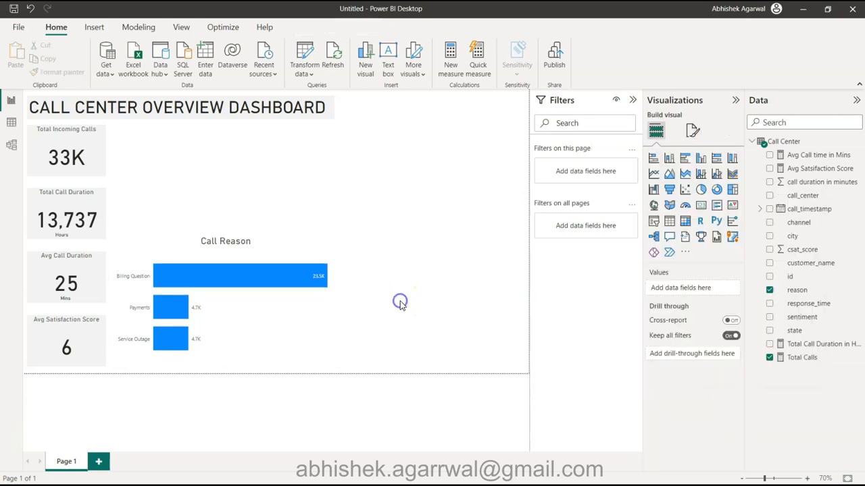
# - Give the Call Reason chart a light gray background with 50% transparency
pyautogui.click(217, 247)
pyautogui.click(696, 132)
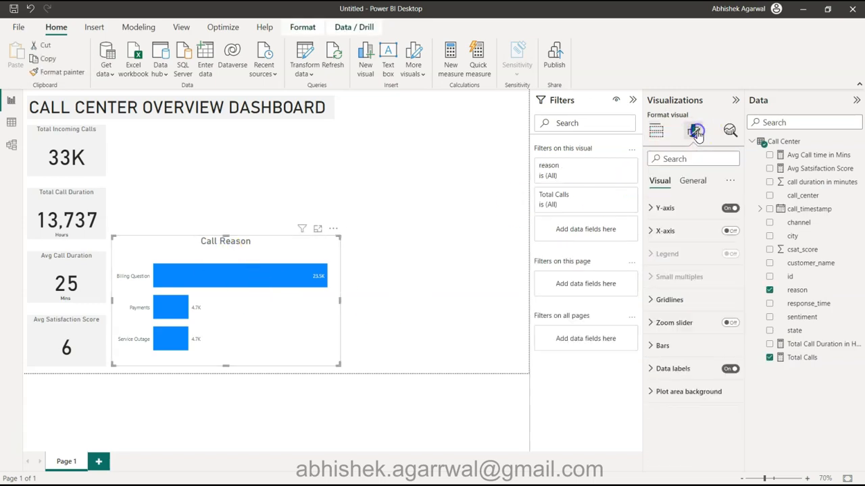
pyautogui.click(691, 230)
pyautogui.click(693, 183)
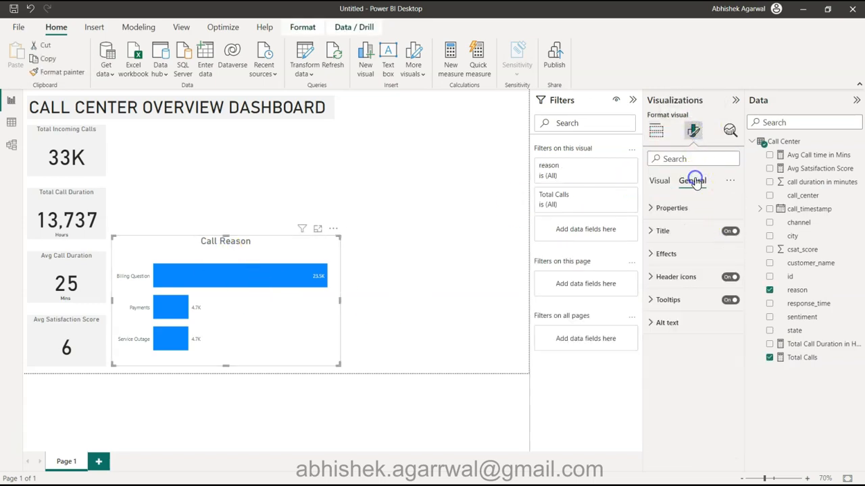
pyautogui.click(670, 255)
pyautogui.click(676, 315)
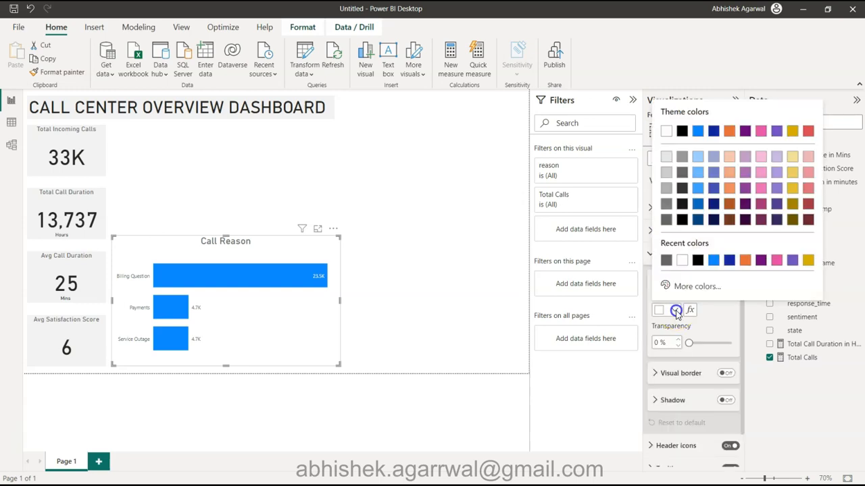
pyautogui.click(668, 157)
pyautogui.doubleClick(659, 342)
pyautogui.write('50')
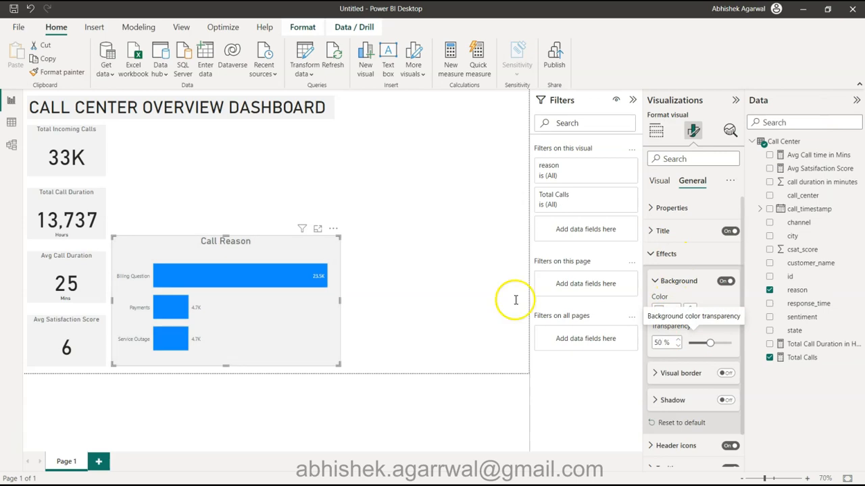
pyautogui.click(360, 202)
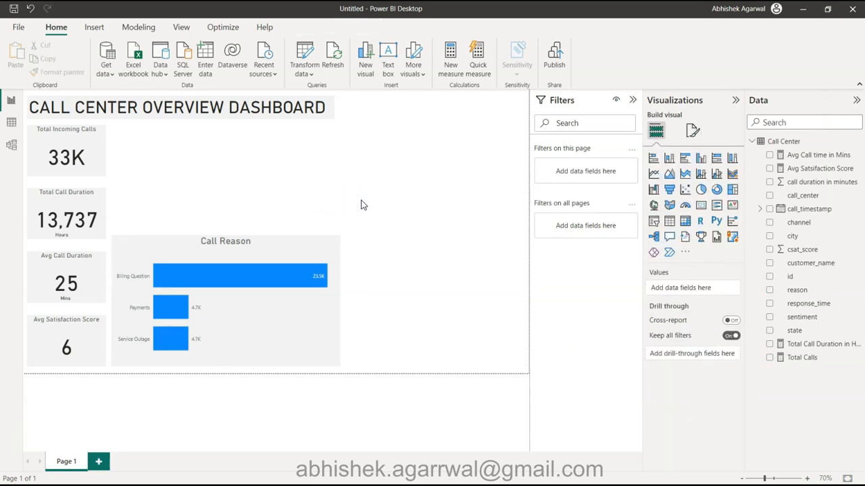
# - Duplicate the Call Reason bar chart and place the copy to the right of the original
pyautogui.click(321, 264)
pyautogui.moveTo(321, 266); pyautogui.dragTo(489, 253)
pyautogui.click(265, 250)
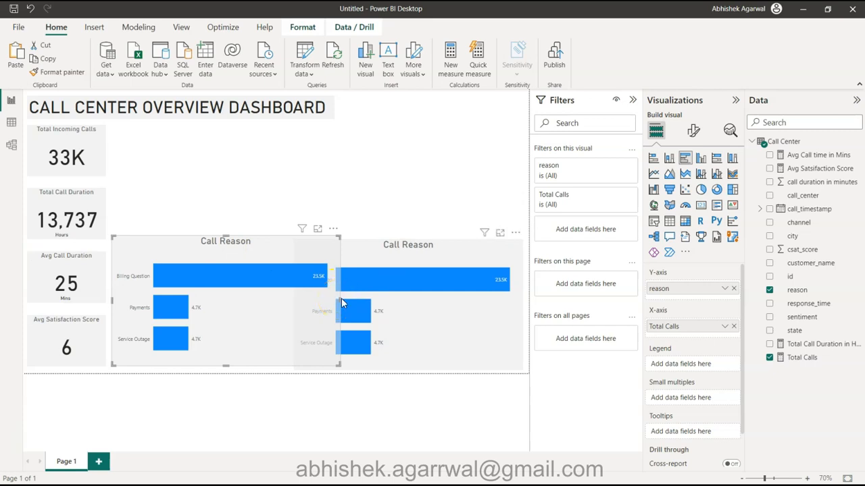
# - Narrow the original Call Reason chart, set the copy's width to 488 and move the copy clear of the original
pyautogui.moveTo(339, 300); pyautogui.dragTo(304, 305)
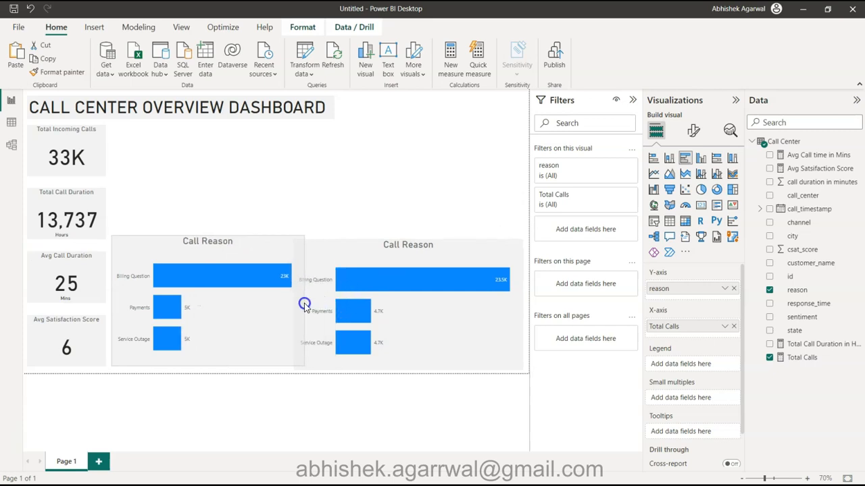
pyautogui.click(693, 131)
pyautogui.click(703, 181)
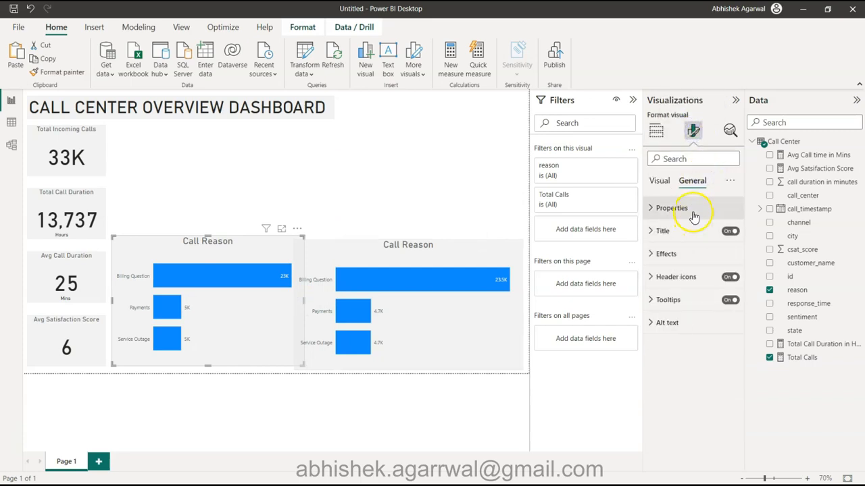
pyautogui.click(692, 209)
pyautogui.click(471, 316)
pyautogui.click(665, 298)
pyautogui.write('488')
pyautogui.moveTo(363, 250); pyautogui.dragTo(409, 247)
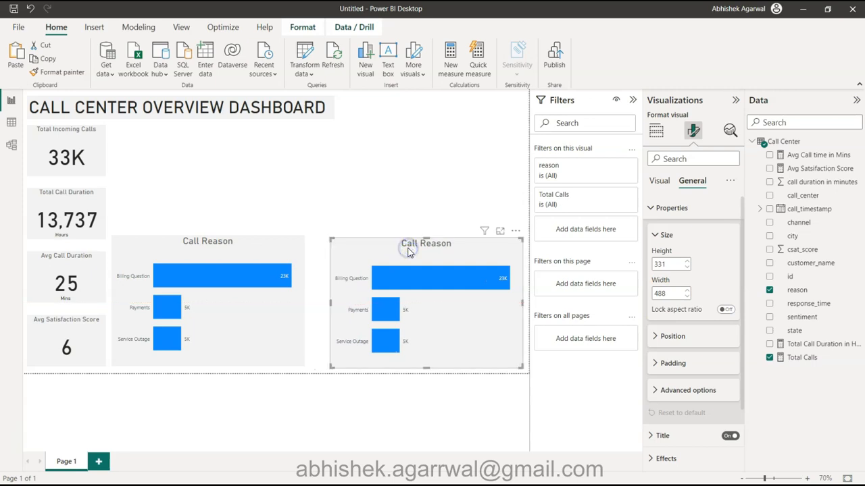
# - Set the width of both Call Reason charts to 500 and nudge the copy back inside the page edge
pyautogui.doubleClick(673, 294)
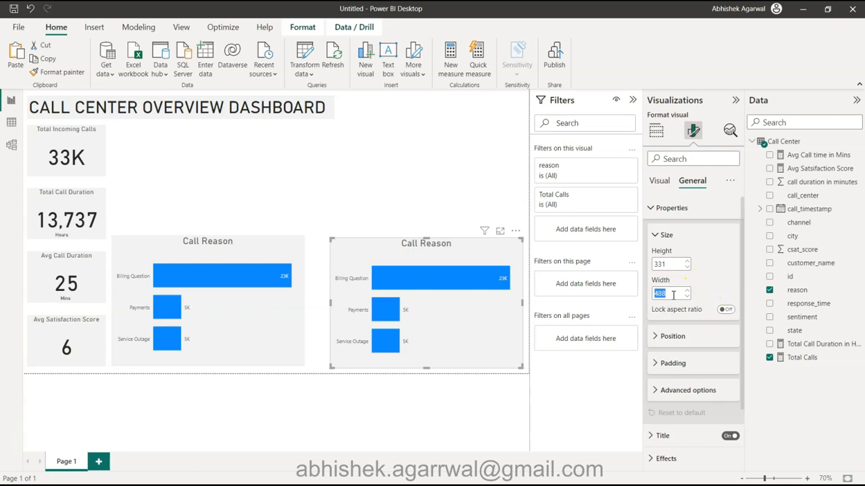
pyautogui.write('500')
pyautogui.click(293, 302)
pyautogui.click(672, 293)
pyautogui.write('5')
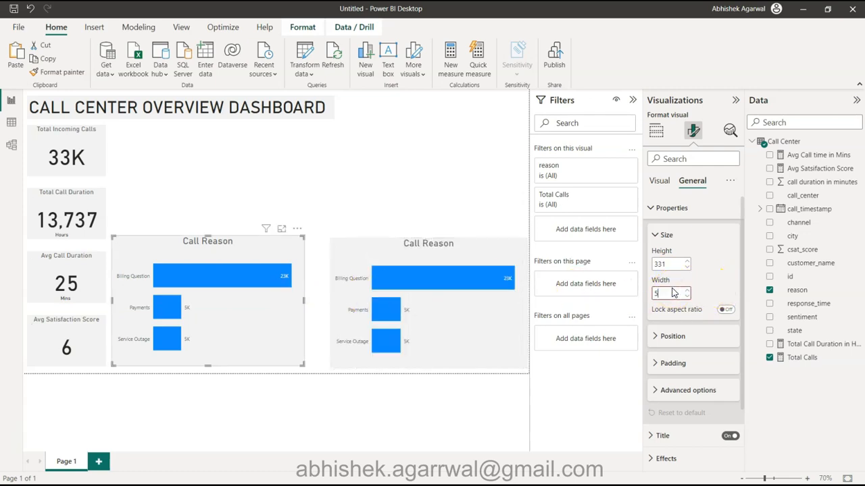
pyautogui.write('00')
pyautogui.moveTo(494, 324); pyautogui.dragTo(490, 325)
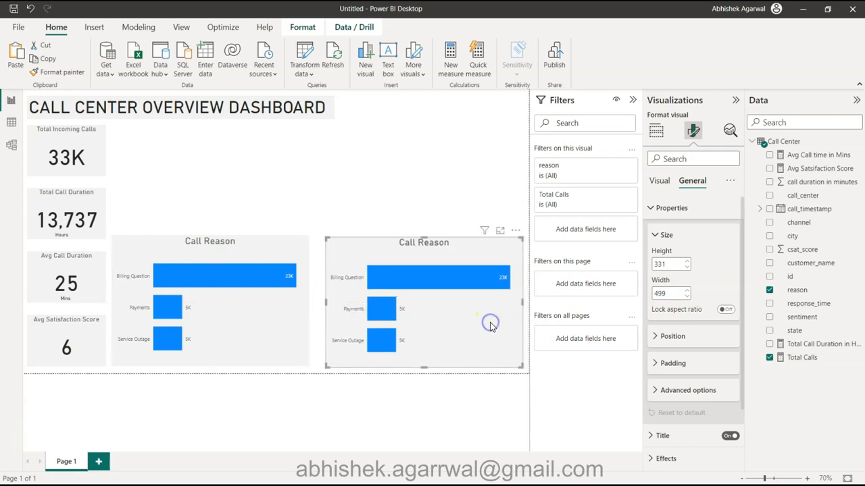
# - Set the width of both Call Reason charts to 510, keeping the copy inside the page edge
pyautogui.click(283, 315)
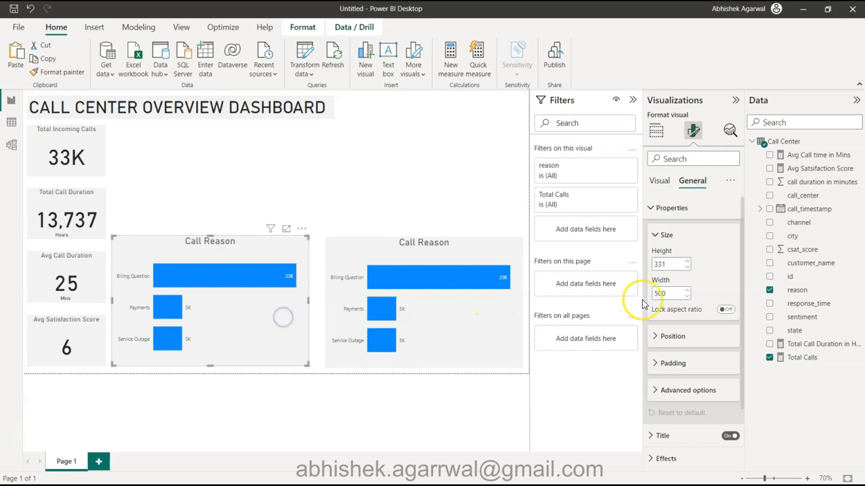
pyautogui.click(672, 293)
pyautogui.write('510')
pyautogui.click(496, 323)
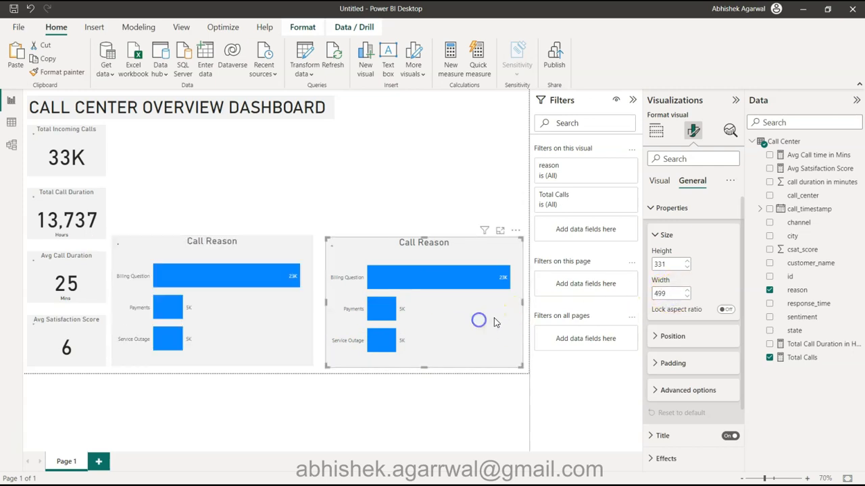
pyautogui.click(670, 294)
pyautogui.write('510')
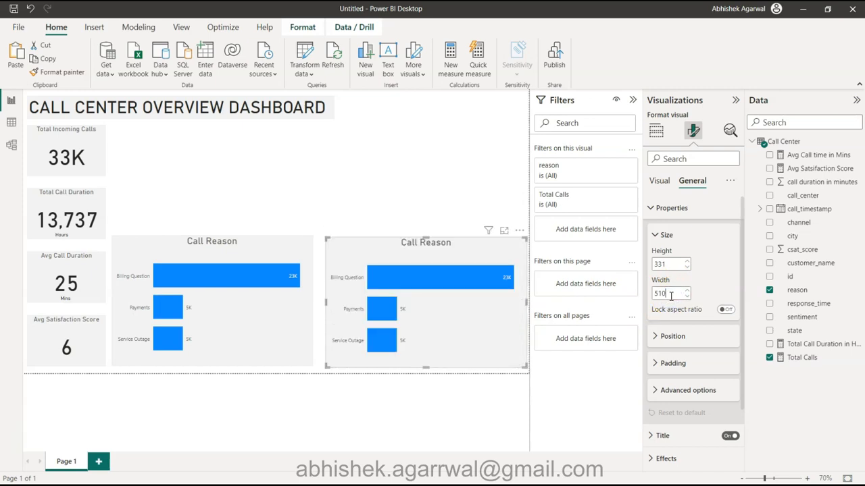
pyautogui.moveTo(399, 314)
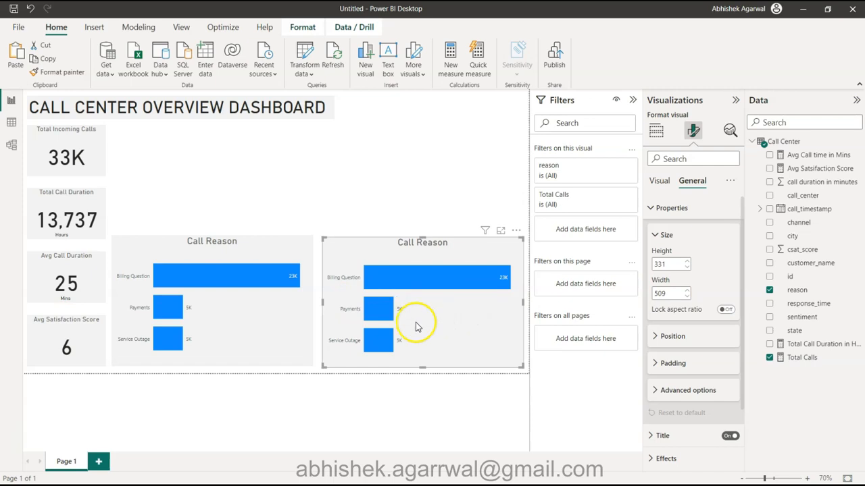
# - Nudge the original Call Reason chart to even out the gaps and align its top with the copy
pyautogui.click(366, 186)
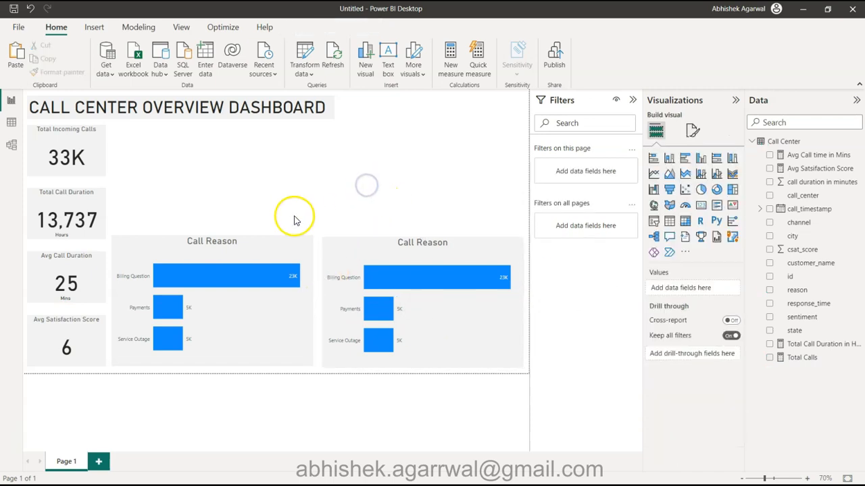
pyautogui.click(286, 250)
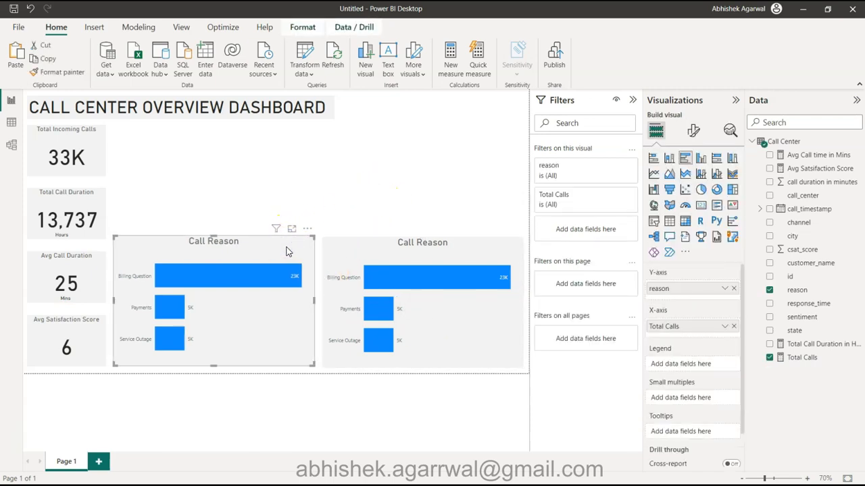
pyautogui.click(308, 193)
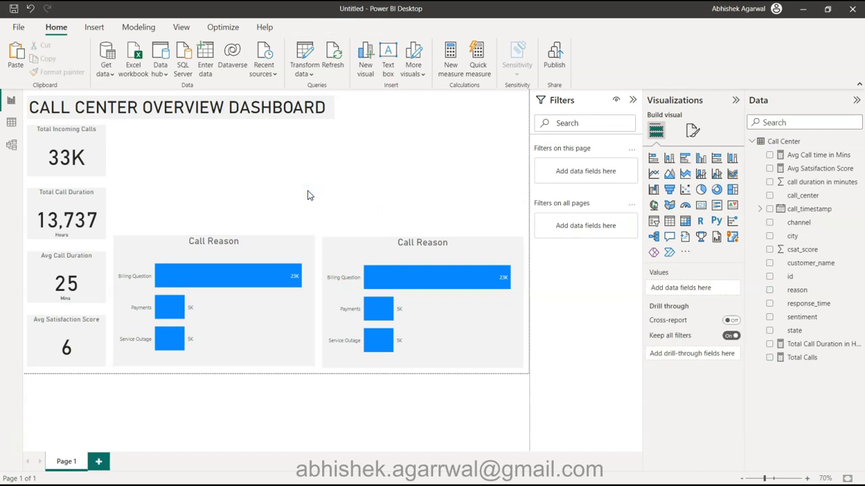
pyautogui.click(276, 260)
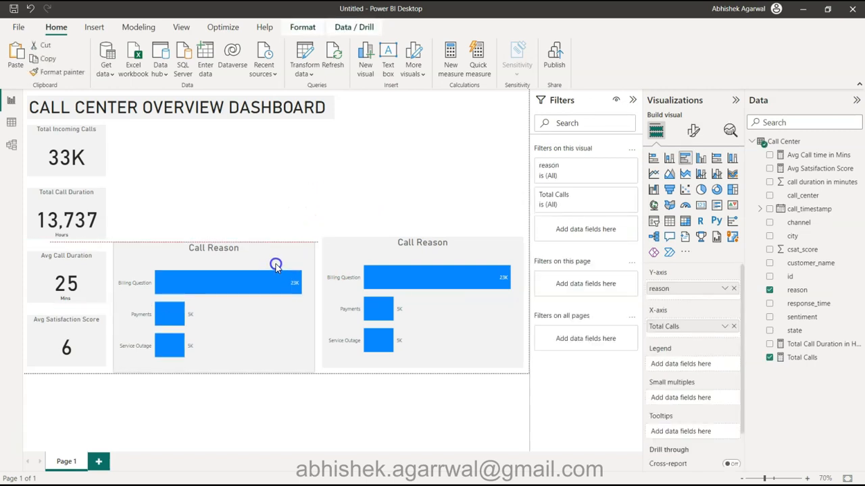
pyautogui.click(274, 191)
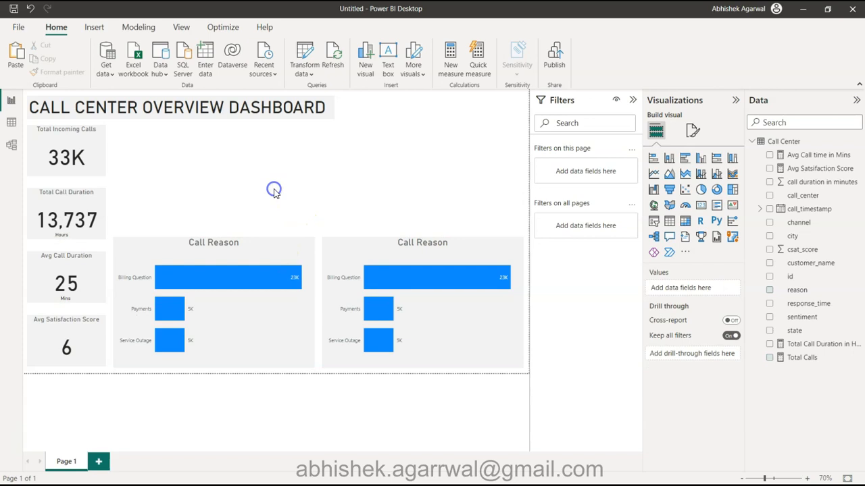
# - Convert the copied chart to a clustered column chart and replace reason with sentiment on its X-axis
pyautogui.click(435, 243)
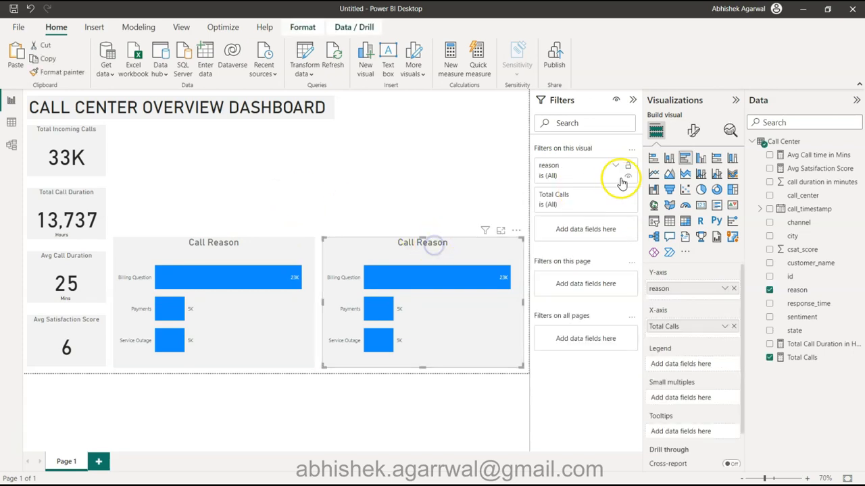
pyautogui.click(701, 159)
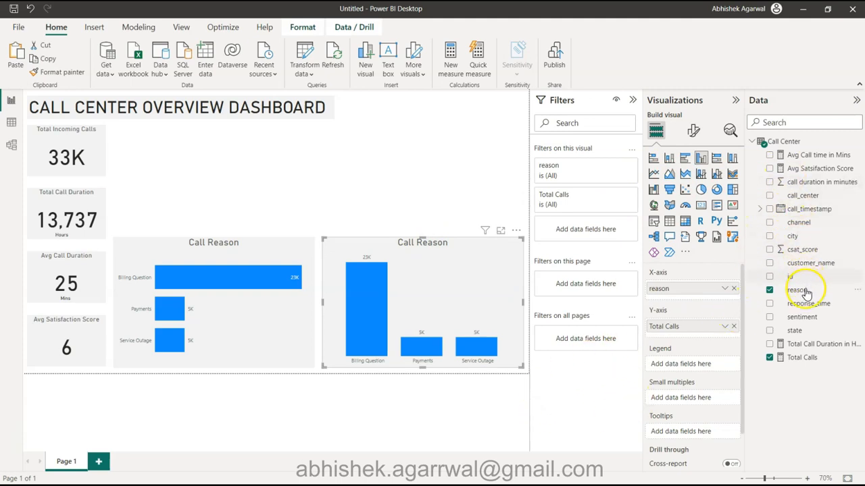
pyautogui.moveTo(801, 330); pyautogui.dragTo(685, 284)
pyautogui.click(734, 302)
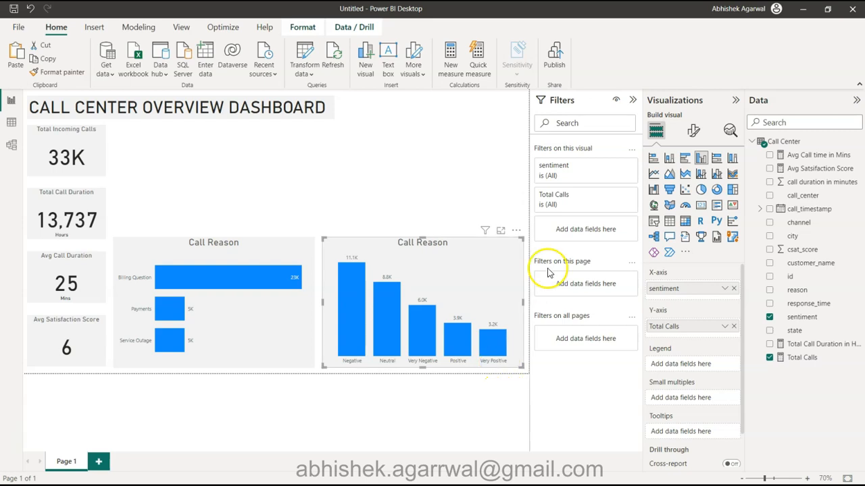
# - Sort the sentiment column chart by Total Calls in ascending order
pyautogui.click(515, 232)
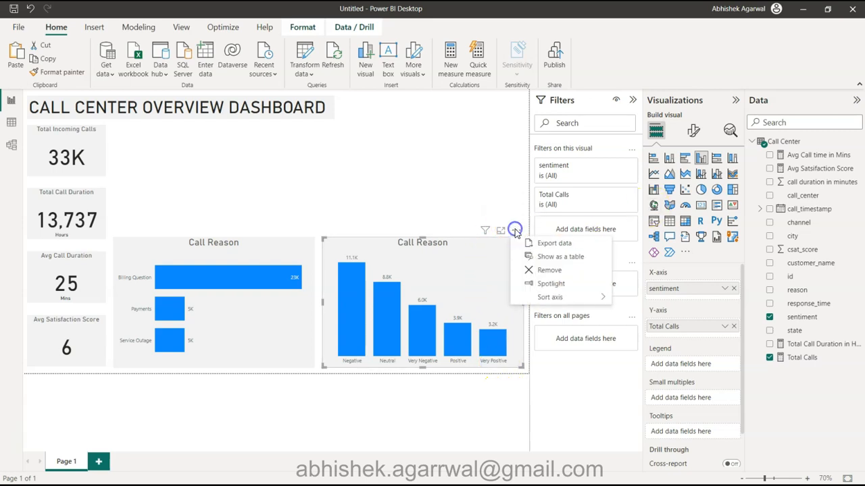
pyautogui.moveTo(574, 298)
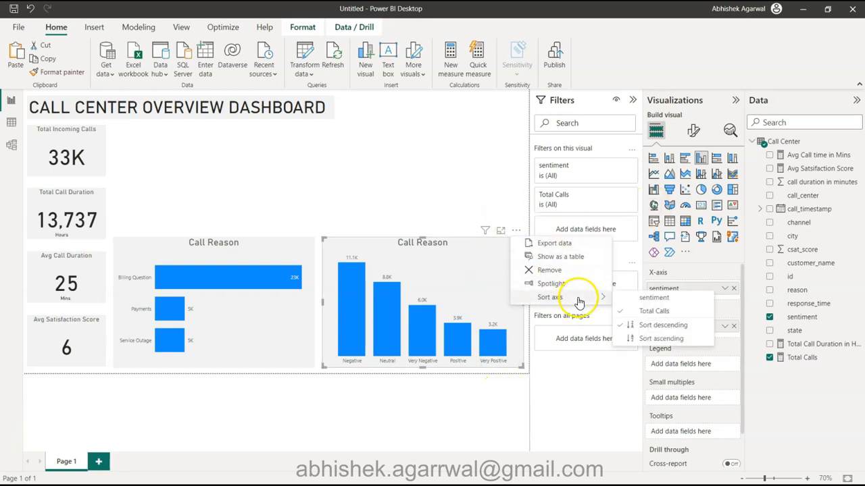
pyautogui.click(670, 337)
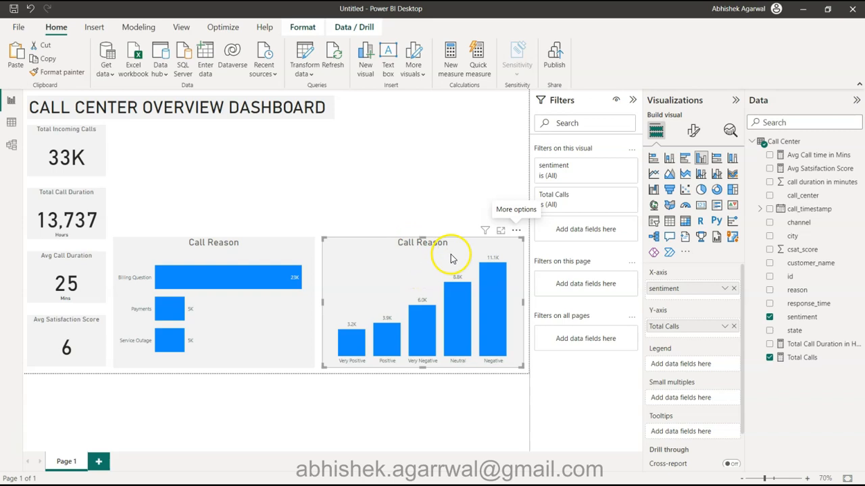
# - Change the title of the sentiment column chart to Call Sentiment
pyautogui.click(693, 131)
pyautogui.click(696, 181)
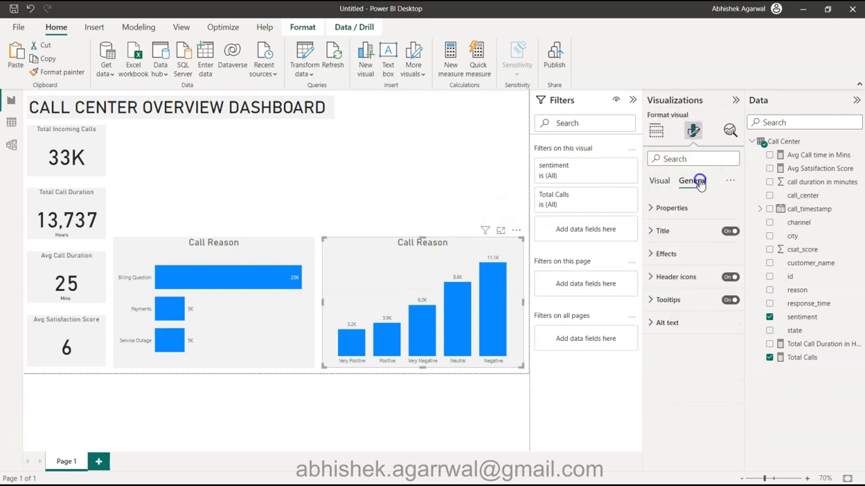
pyautogui.click(684, 231)
pyautogui.click(684, 285)
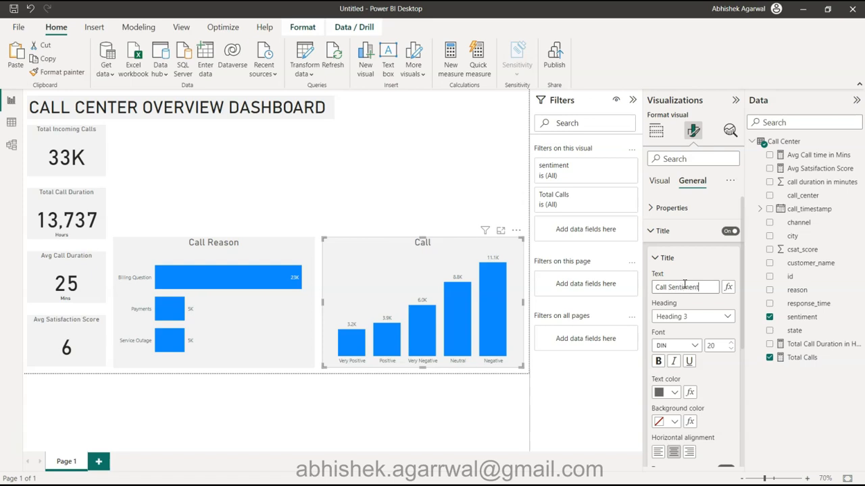
pyautogui.click(686, 135)
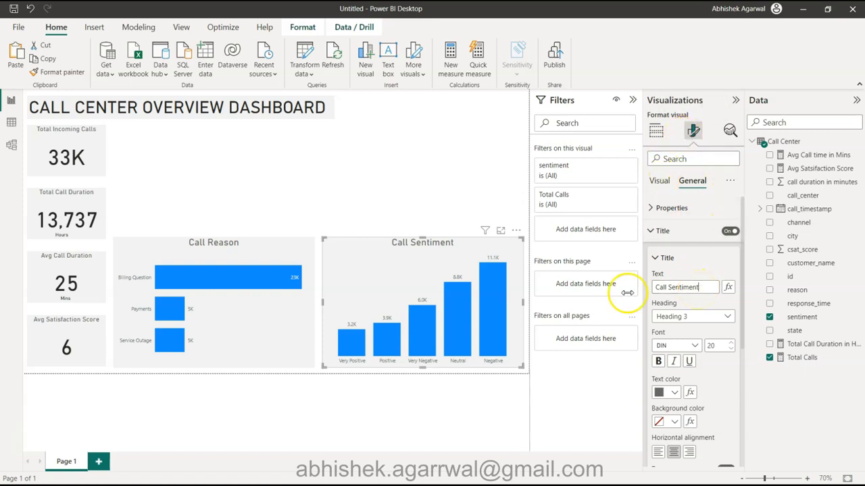
# - Switch to the original Call Center report and examine the options of its Parameter and Dimension slicers
pyautogui.click(375, 228)
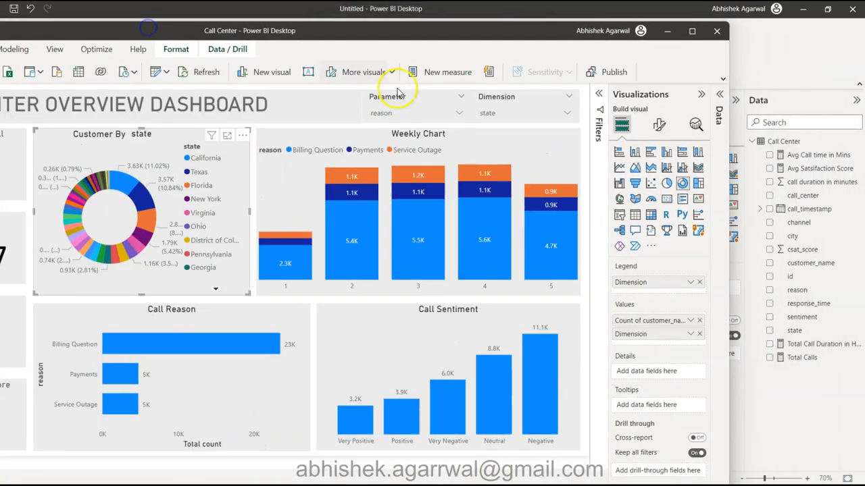
pyautogui.click(409, 114)
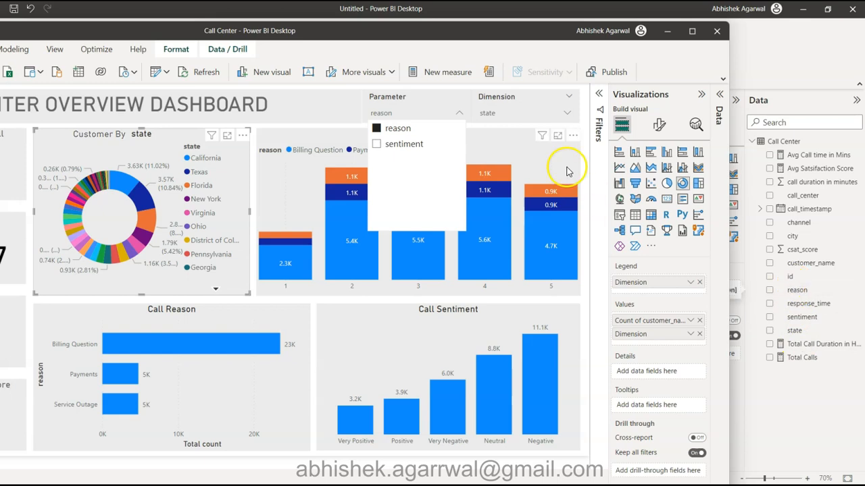
pyautogui.click(534, 118)
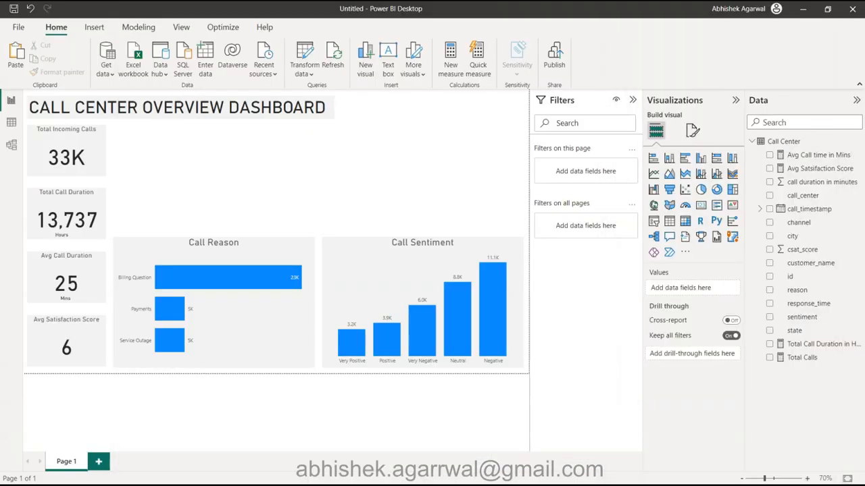
# - Start a new fields parameter on the report page and name it Customer By
pyautogui.click(379, 161)
pyautogui.click(137, 27)
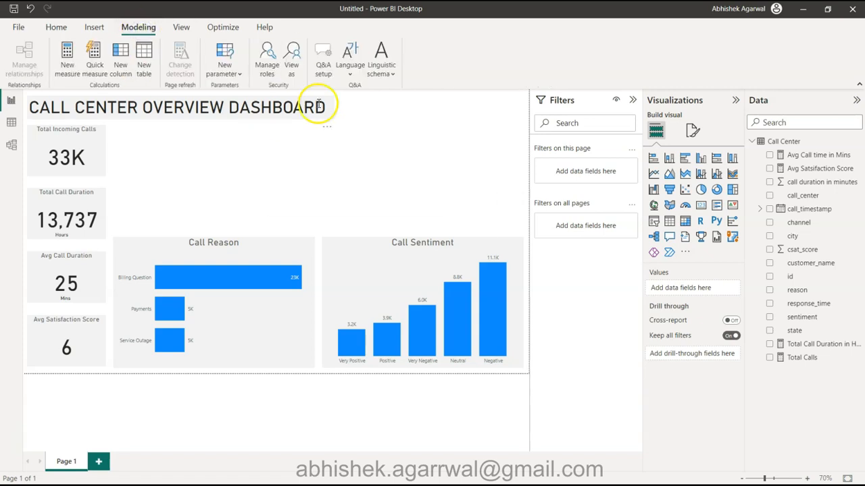
pyautogui.click(224, 69)
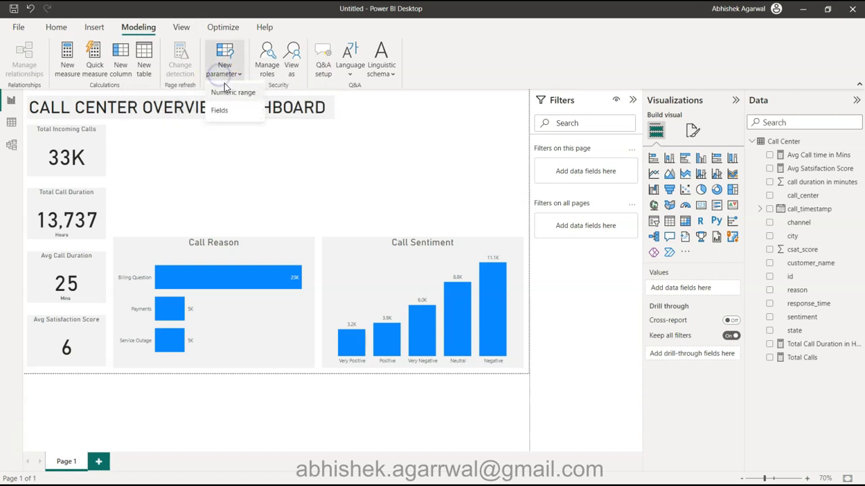
pyautogui.click(221, 110)
pyautogui.doubleClick(336, 169)
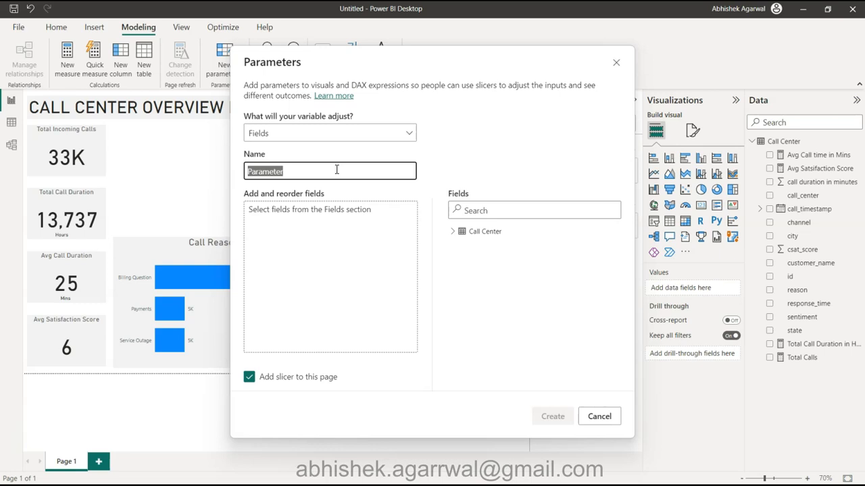
pyautogui.write('Customer By')
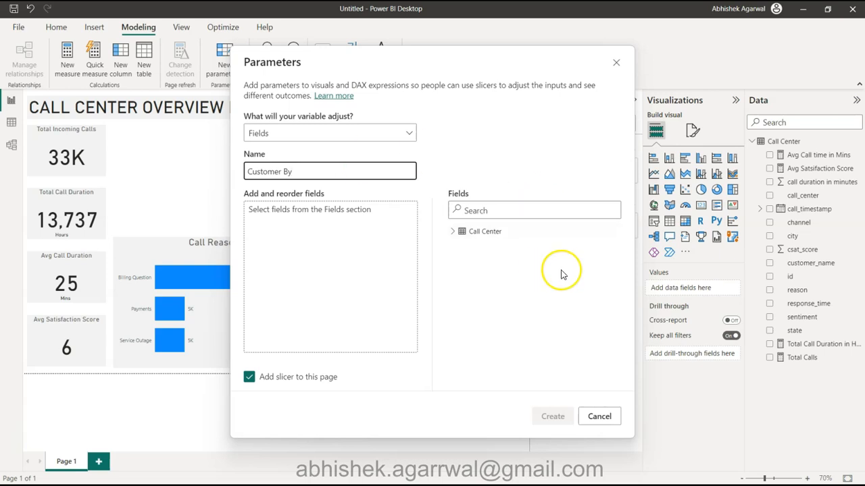
# - Add the state and channel fields to the Customer By parameter and create it with its slicer on the page
pyautogui.click(454, 231)
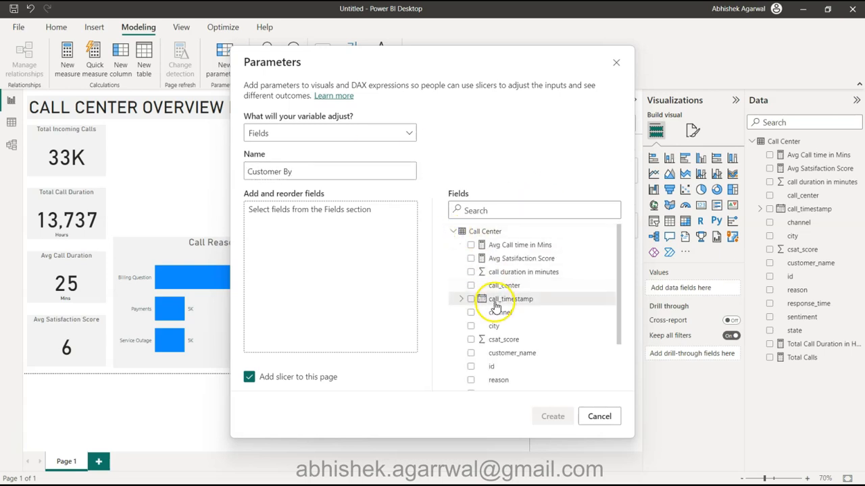
pyautogui.scroll(-3, 496, 306)
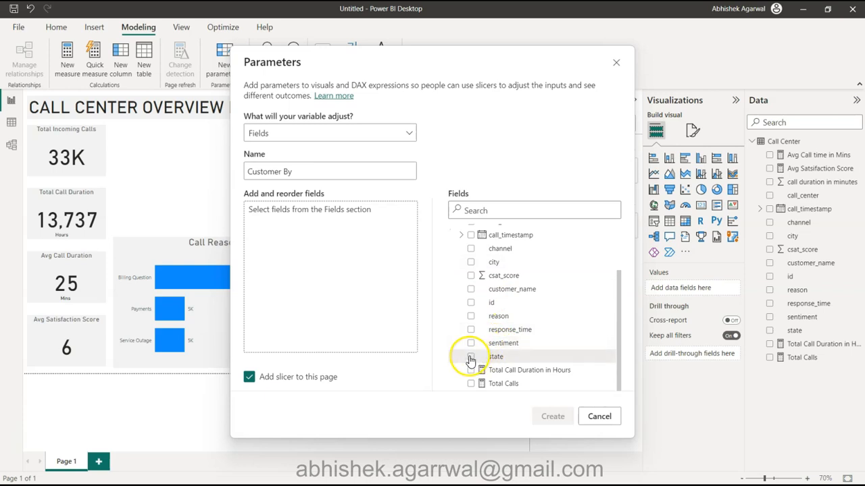
pyautogui.click(471, 357)
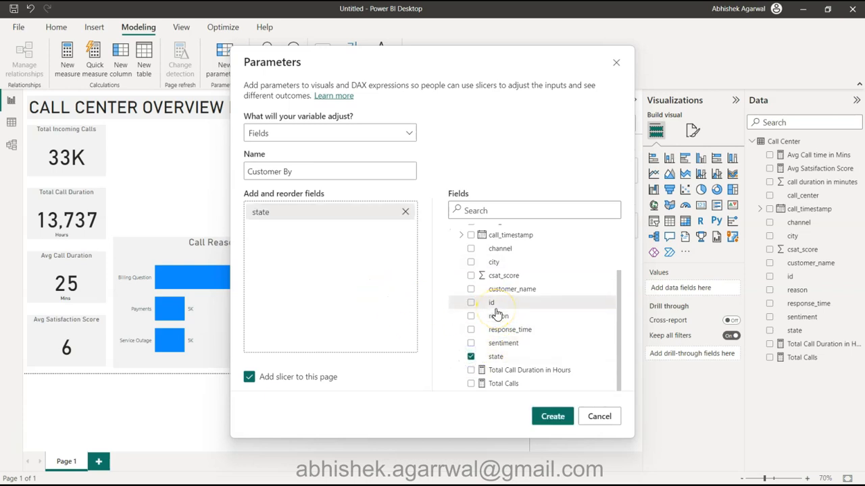
pyautogui.scroll(1, 496, 314)
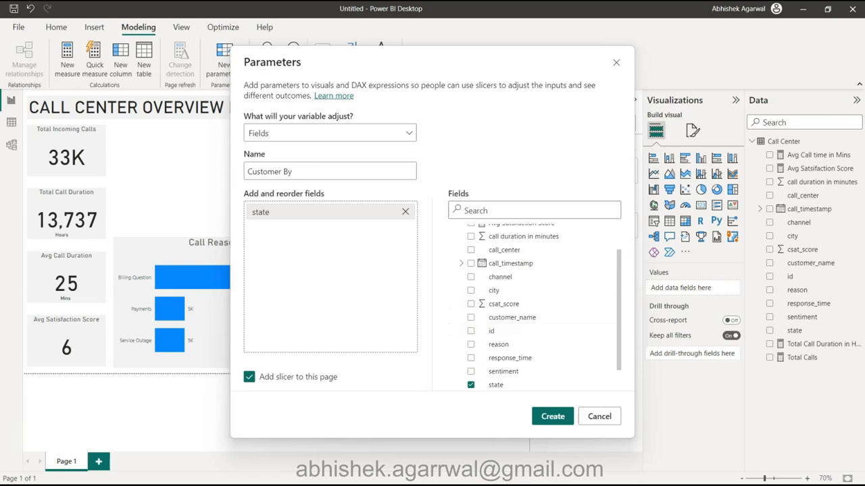
pyautogui.scroll(1, 533, 321)
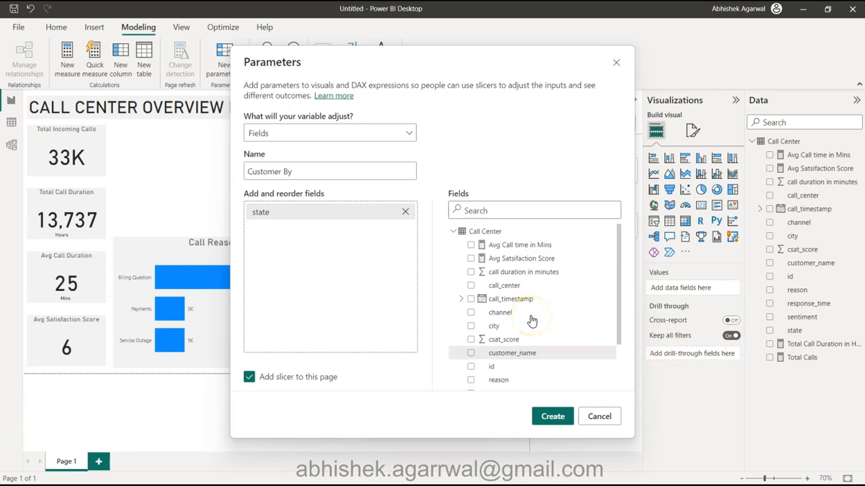
pyautogui.click(471, 313)
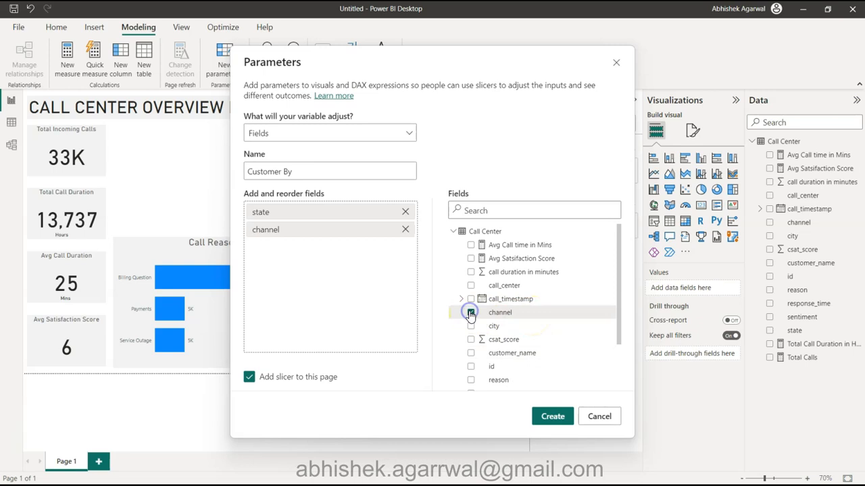
pyautogui.click(555, 416)
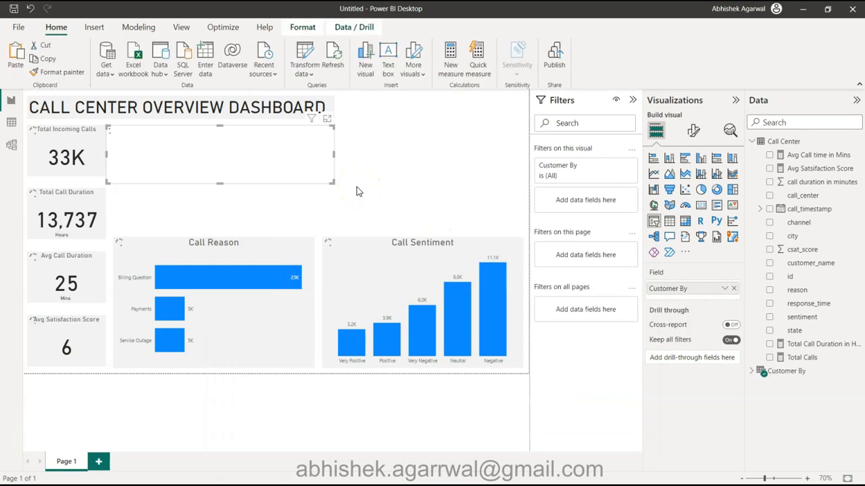
# - Narrow the Customer By slicer and move it to the page's upper-right area above the Call Sentiment chart
pyautogui.moveTo(332, 154); pyautogui.dragTo(168, 162)
pyautogui.moveTo(133, 132); pyautogui.dragTo(451, 118)
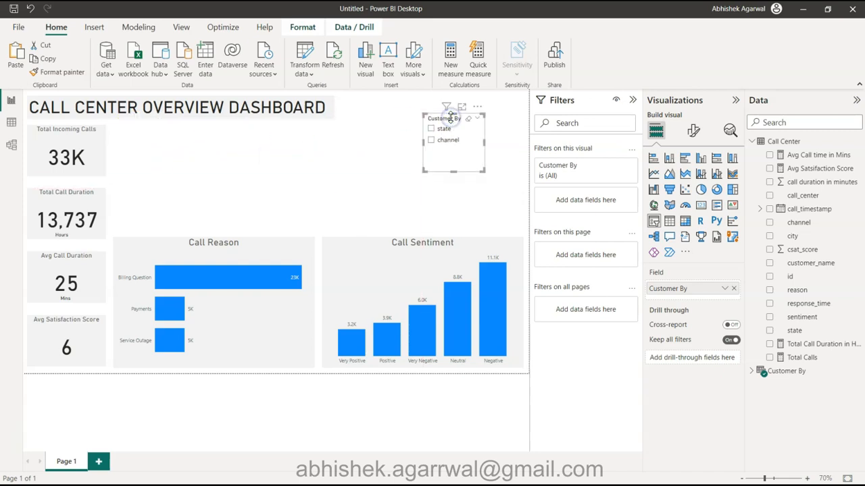
pyautogui.click(372, 214)
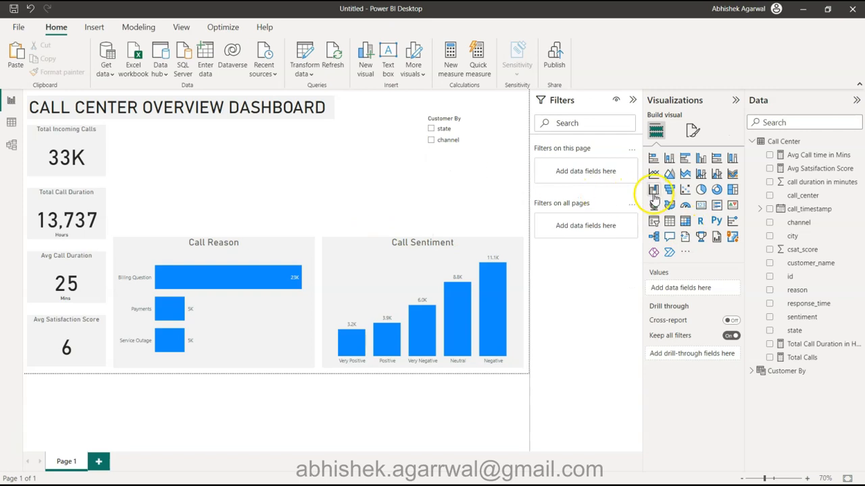
# - Insert a donut chart above the Call Reason chart, matching its width and filling the space below the dashboard title
pyautogui.click(715, 190)
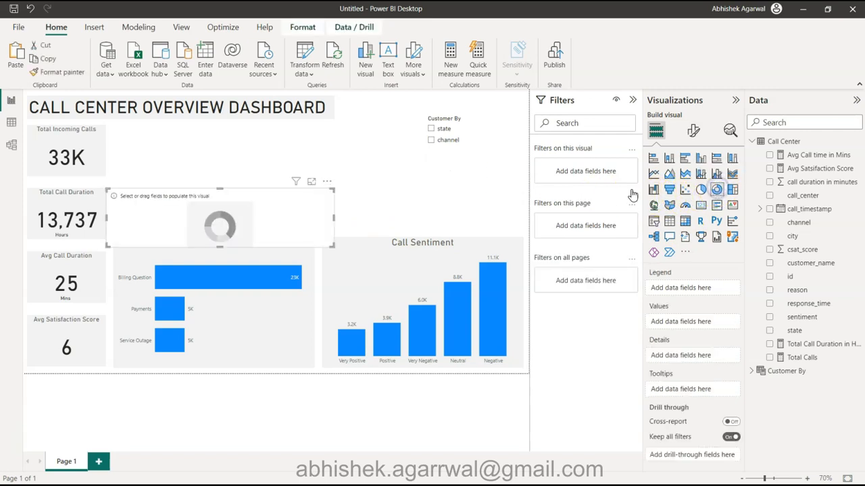
pyautogui.moveTo(212, 201); pyautogui.dragTo(213, 137)
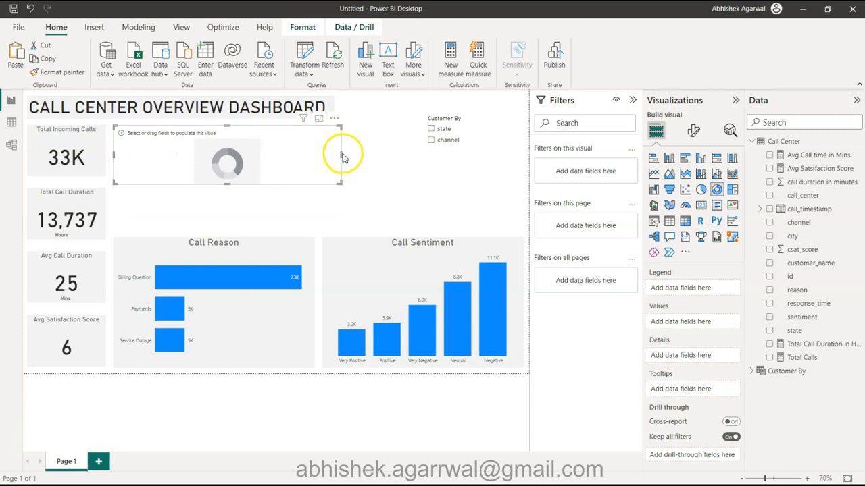
pyautogui.moveTo(341, 153); pyautogui.dragTo(315, 164)
pyautogui.moveTo(216, 186); pyautogui.dragTo(216, 230)
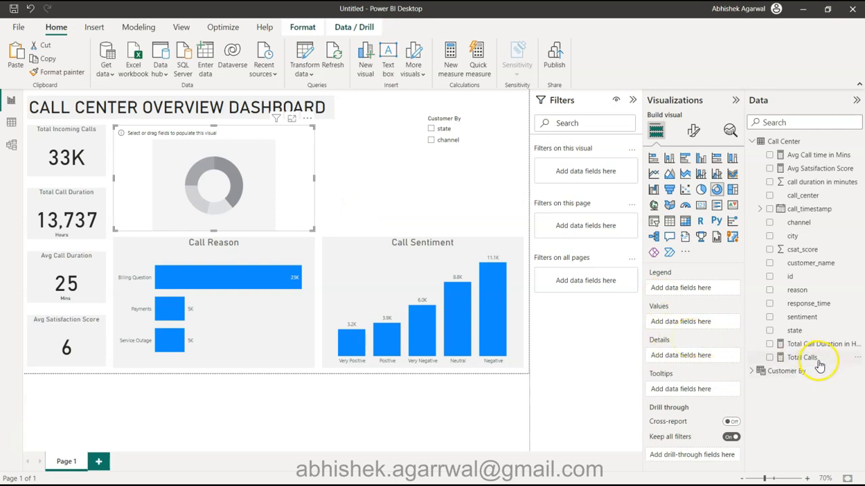
# - Set Total Calls as the donut chart's values and the Customer By parameter as its legend
pyautogui.moveTo(817, 359); pyautogui.dragTo(688, 323)
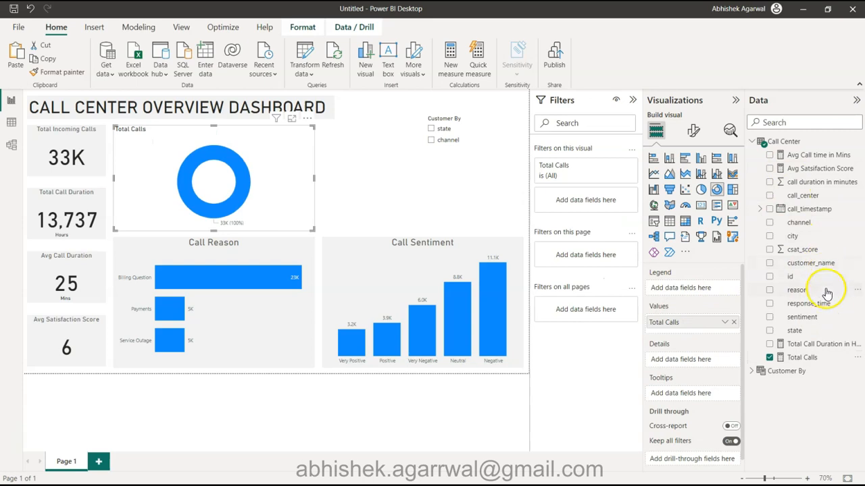
pyautogui.click(752, 371)
pyautogui.moveTo(768, 383); pyautogui.dragTo(677, 289)
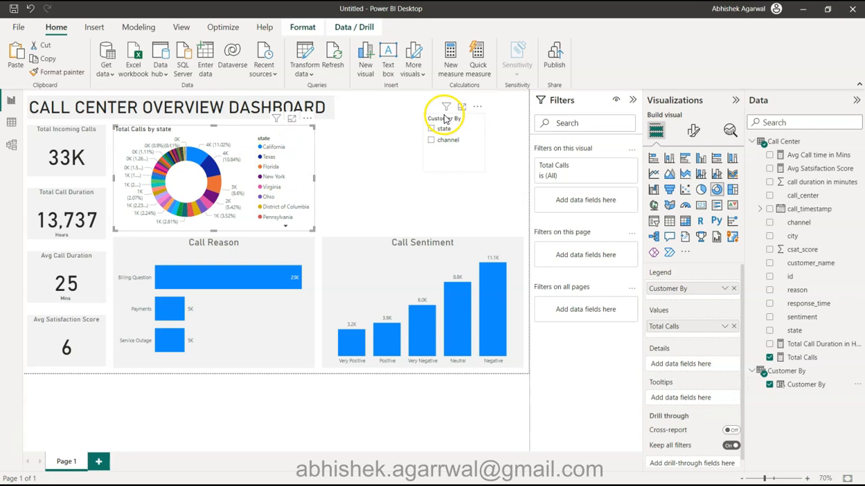
# - Test the donut chart by switching the Customer By slicer between channel and state, ending on channel
pyautogui.click(433, 146)
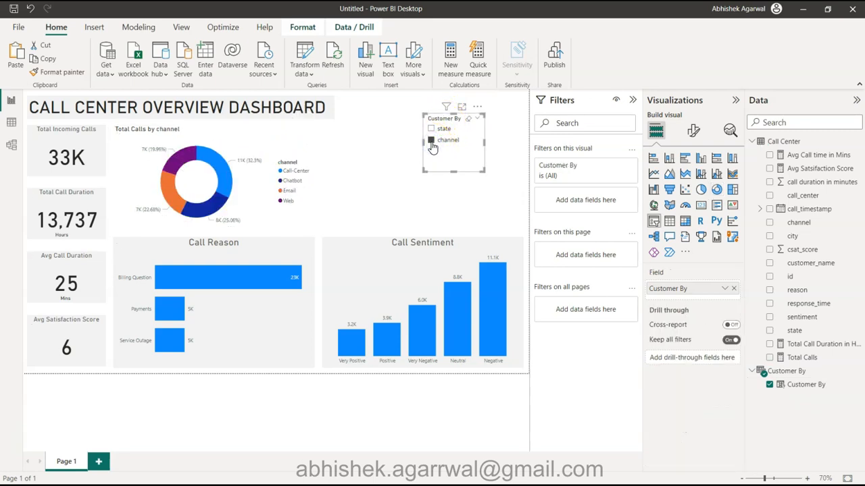
pyautogui.click(431, 129)
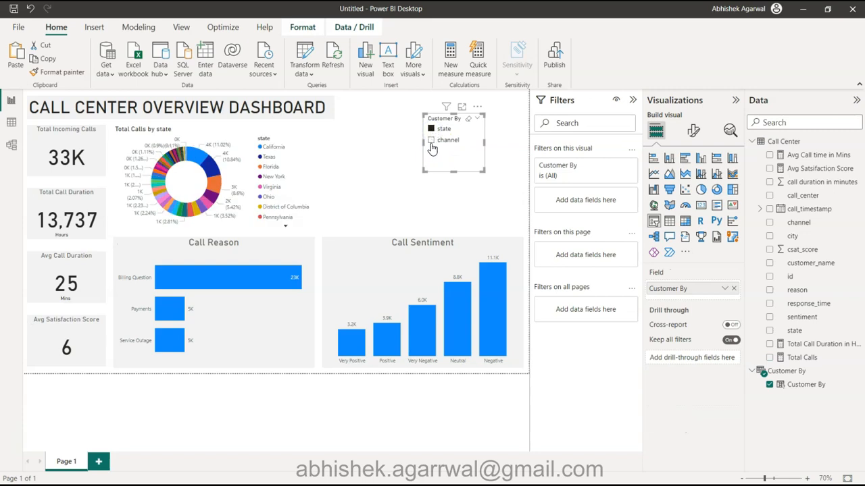
pyautogui.click(431, 146)
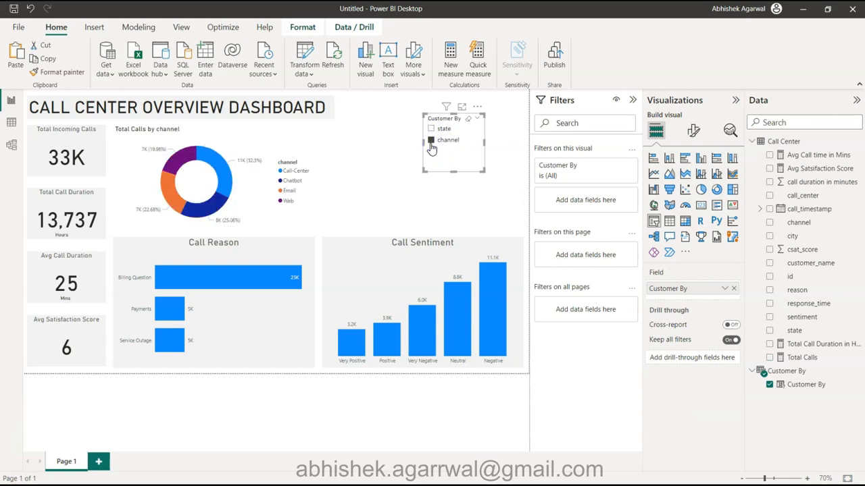
pyautogui.click(429, 131)
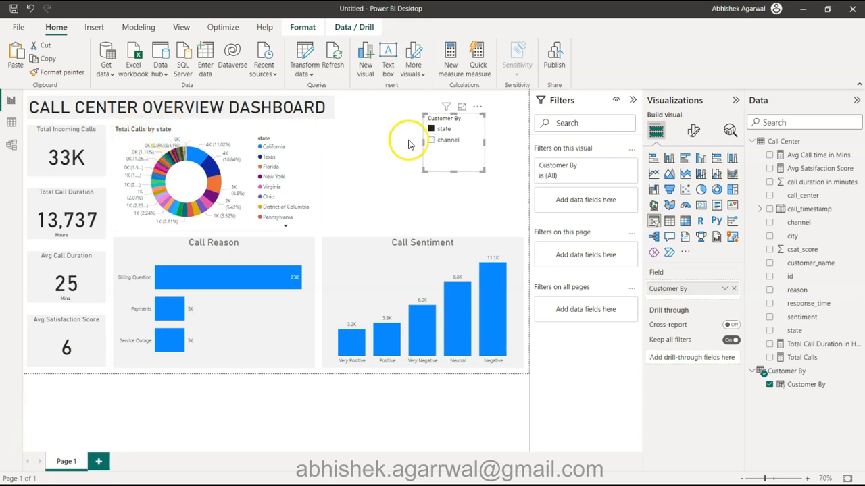
pyautogui.click(430, 143)
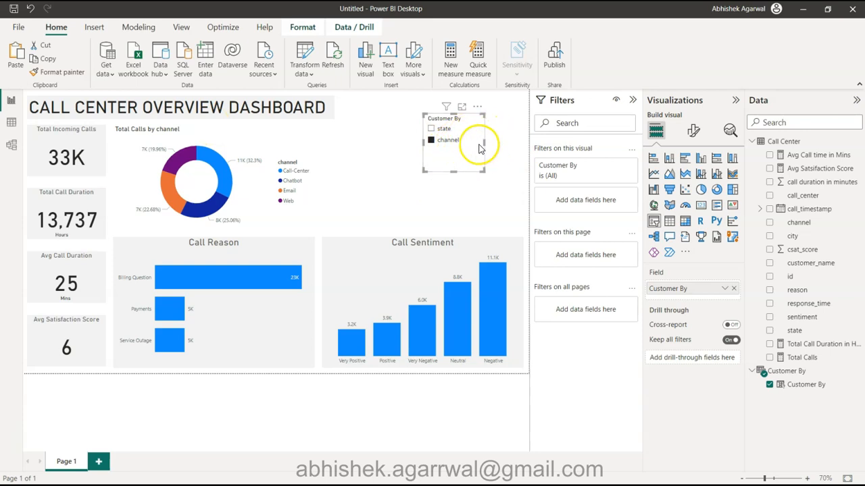
# - Change the Customer By slicer's style to Dropdown and reduce its height to fit the header and selection box
pyautogui.click(693, 131)
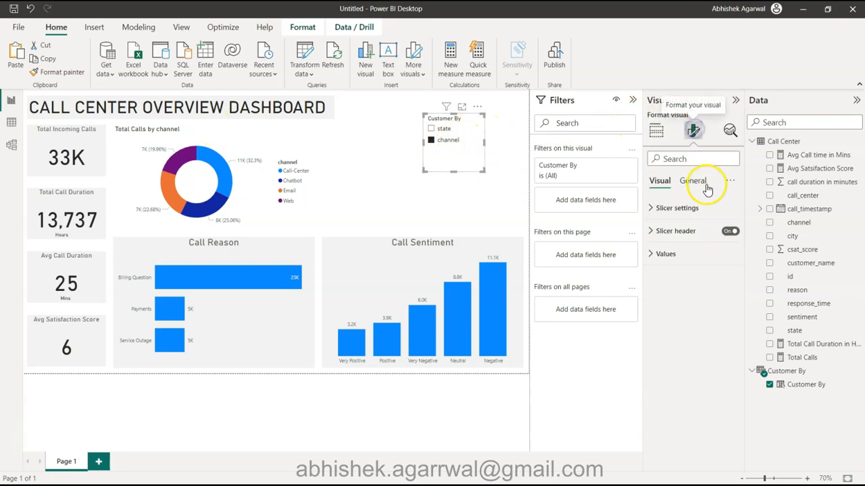
pyautogui.click(704, 209)
pyautogui.click(718, 264)
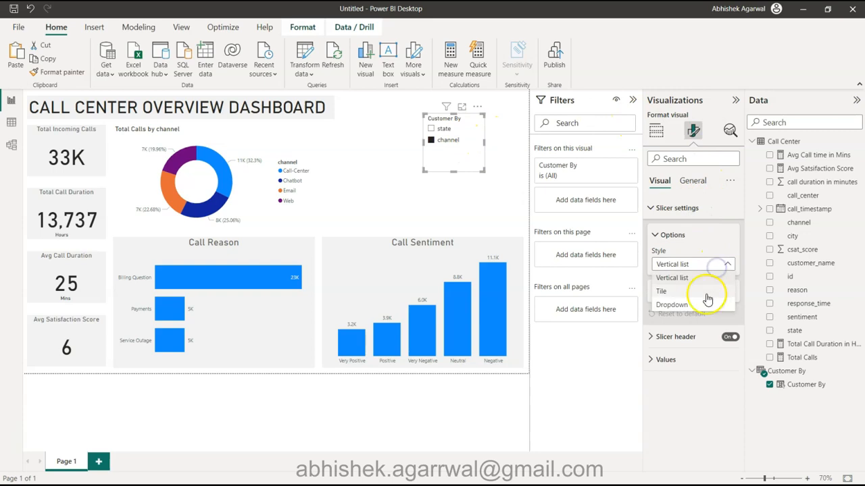
pyautogui.click(706, 305)
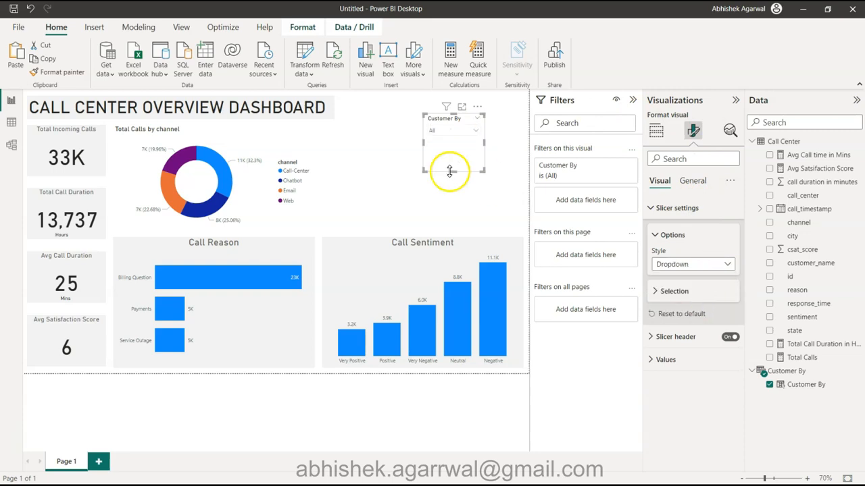
pyautogui.moveTo(454, 173); pyautogui.dragTo(466, 136)
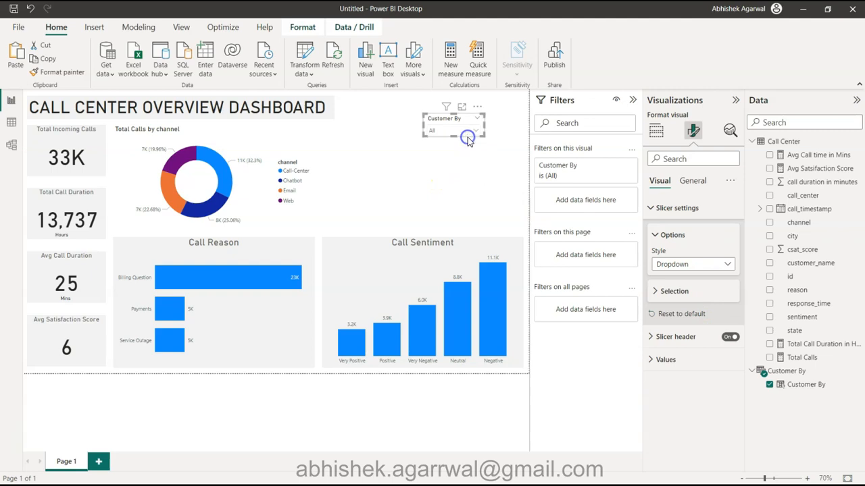
# - Give the Customer By slicer a light gray background with 50% transparency
pyautogui.click(696, 180)
pyautogui.click(705, 255)
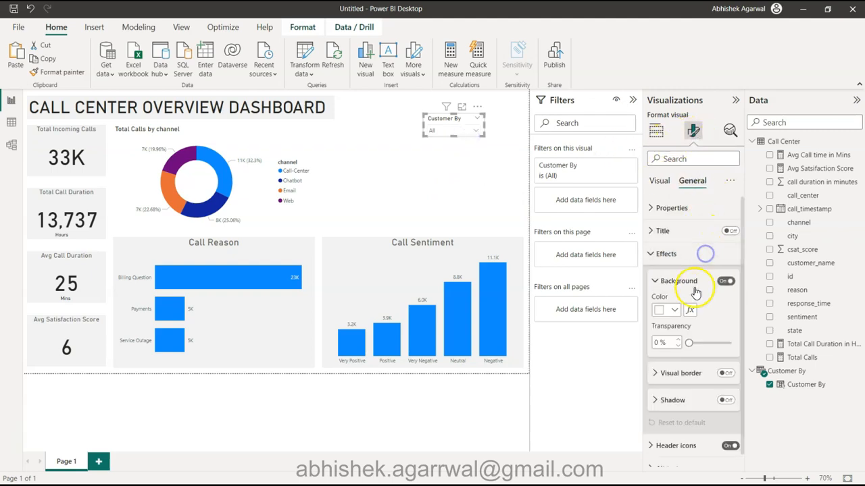
pyautogui.click(669, 309)
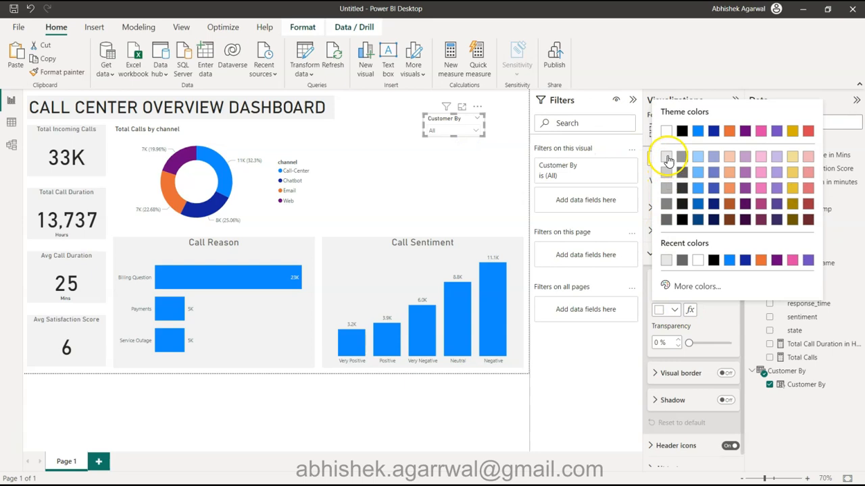
pyautogui.click(666, 173)
pyautogui.write('50')
pyautogui.press('Return')
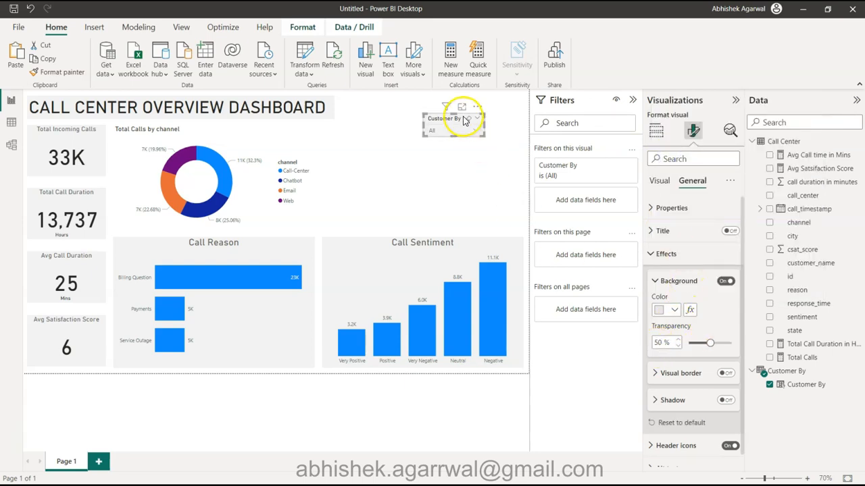
# - Move the Customer By slicer below the title row and widen the dashboard title's text box across the page
pyautogui.moveTo(455, 121); pyautogui.dragTo(439, 140)
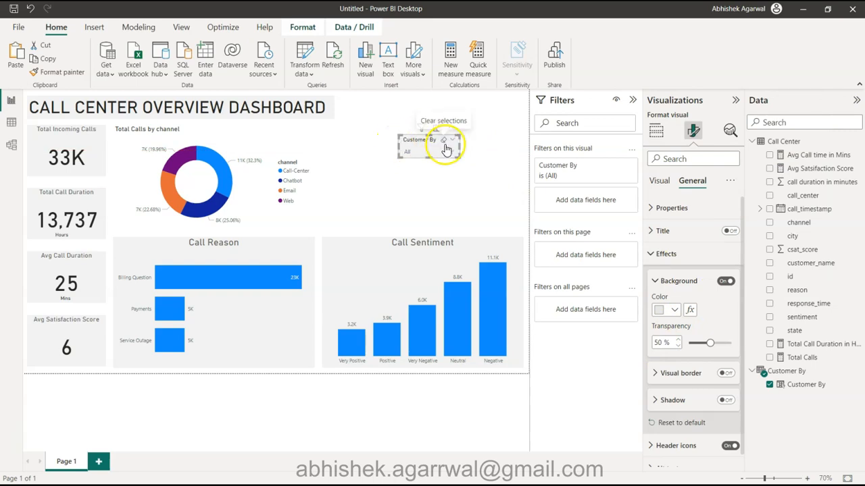
pyautogui.click(405, 110)
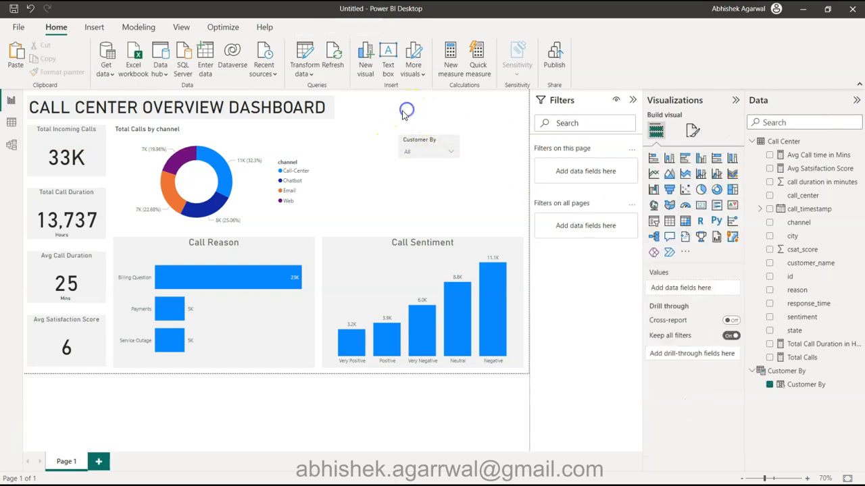
pyautogui.click(324, 108)
pyautogui.moveTo(333, 106); pyautogui.dragTo(519, 111)
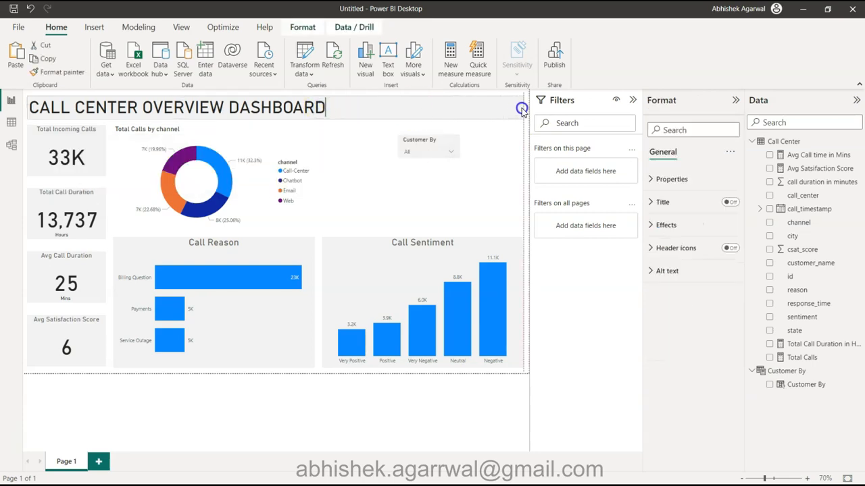
# - Place the Customer By slicer on the title banner, to the right of the dashboard title text
pyautogui.click(450, 140)
pyautogui.moveTo(432, 144); pyautogui.dragTo(431, 101)
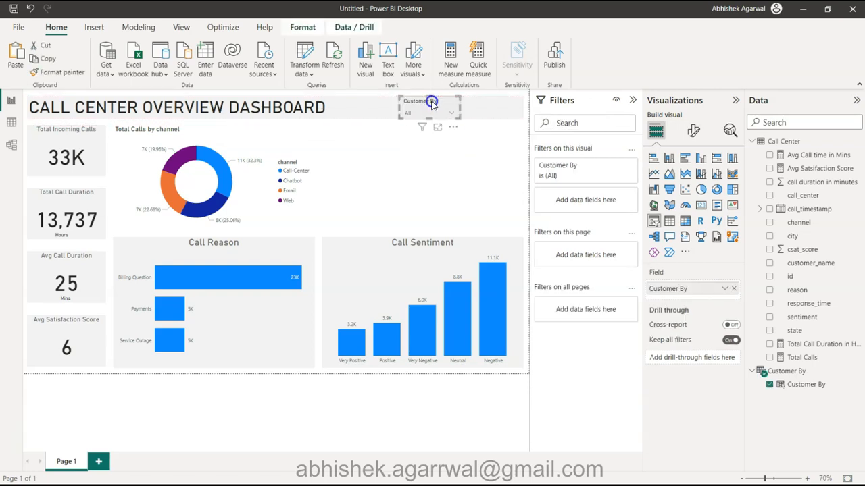
pyautogui.click(445, 155)
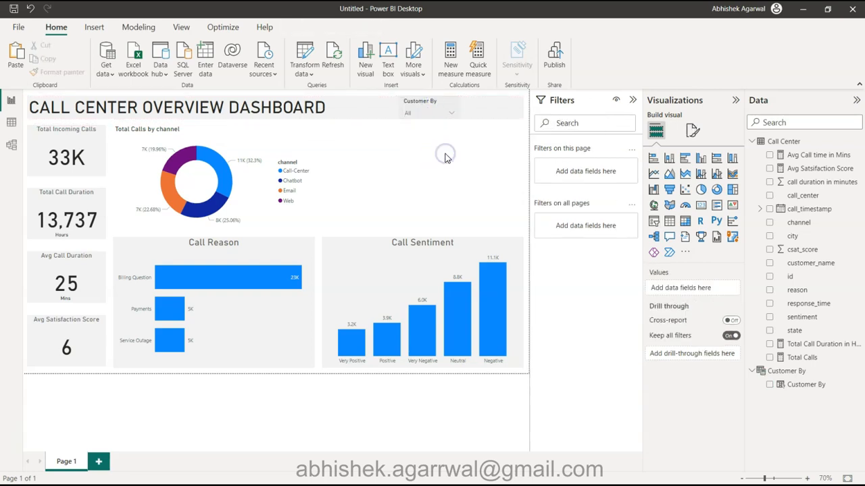
# - Nudge the Customer By slicer slightly left on the title banner and switch its selection between channel and state, finishing on state
pyautogui.click(428, 106)
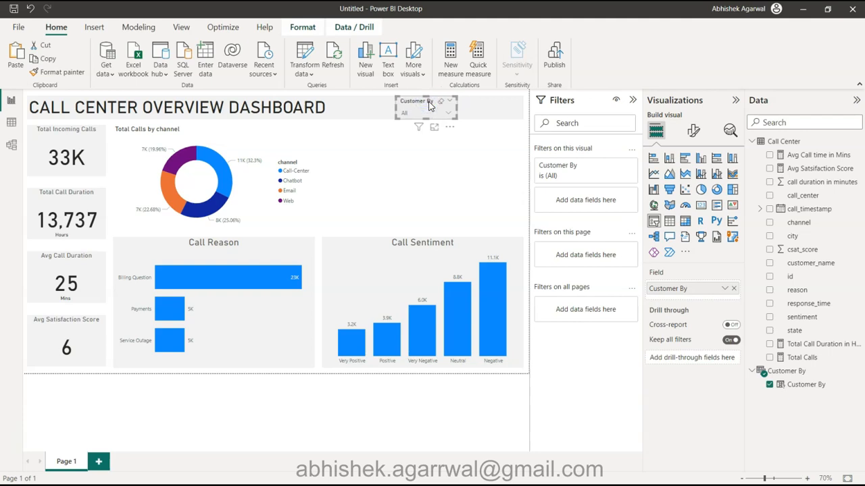
pyautogui.click(448, 156)
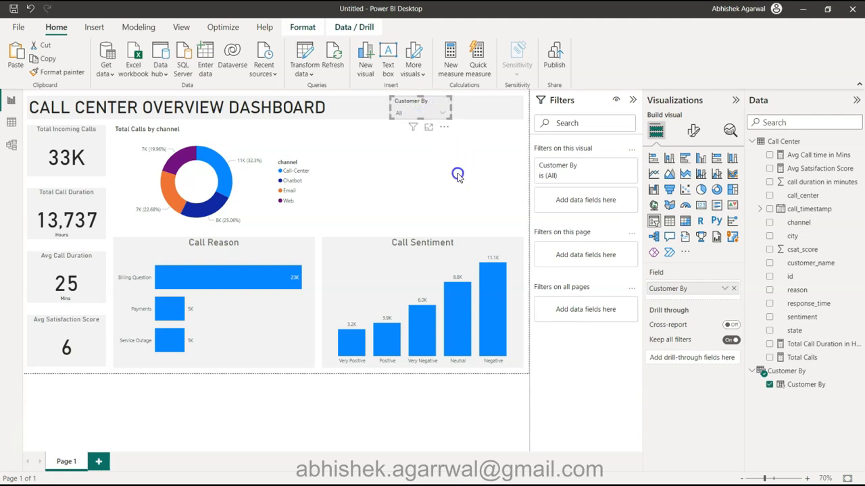
pyautogui.click(398, 113)
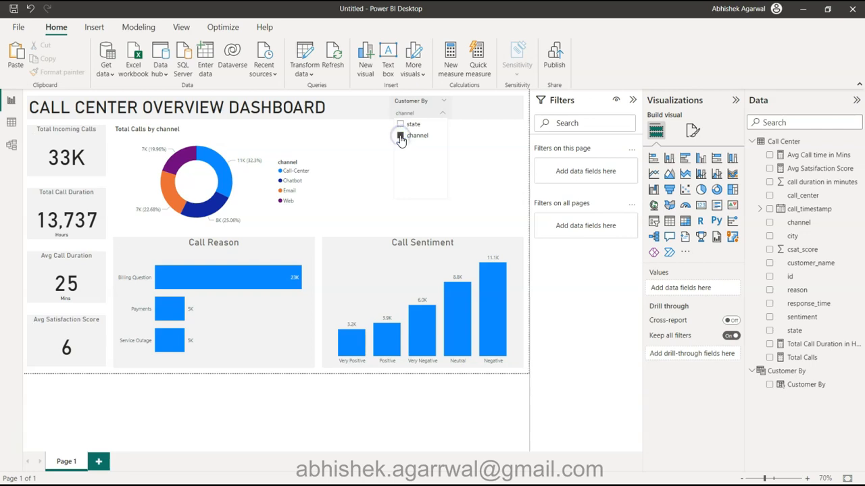
pyautogui.click(399, 125)
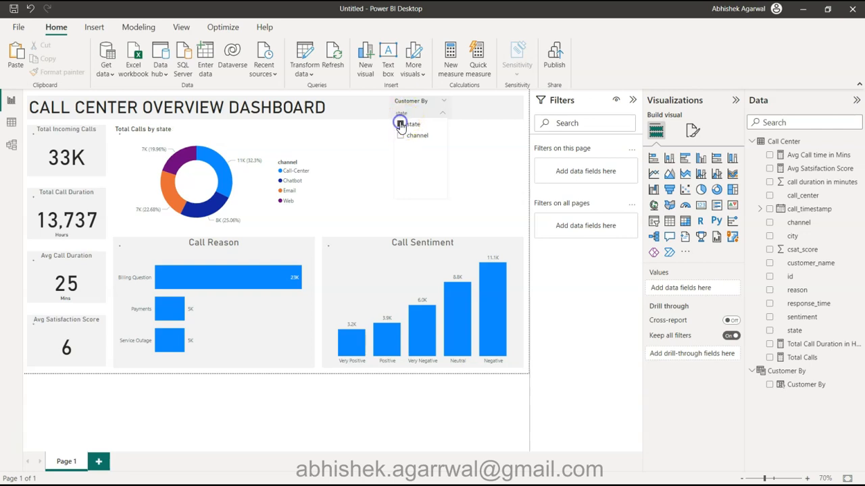
pyautogui.click(401, 135)
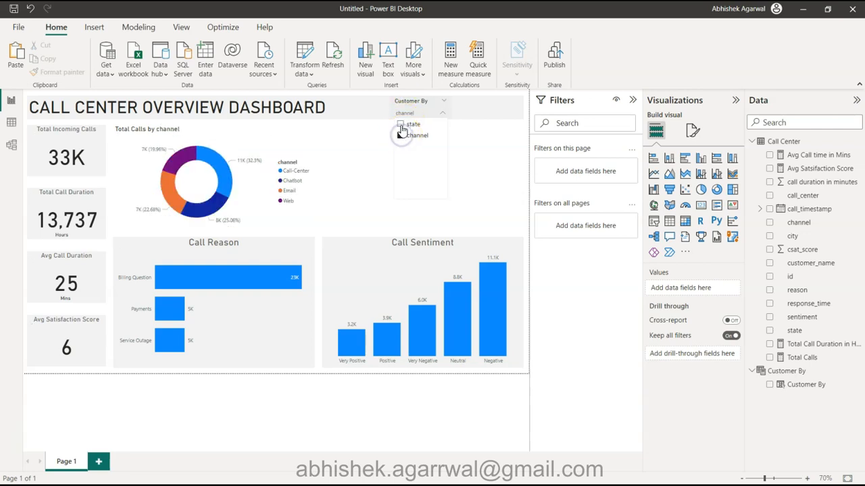
pyautogui.click(400, 124)
pyautogui.click(500, 164)
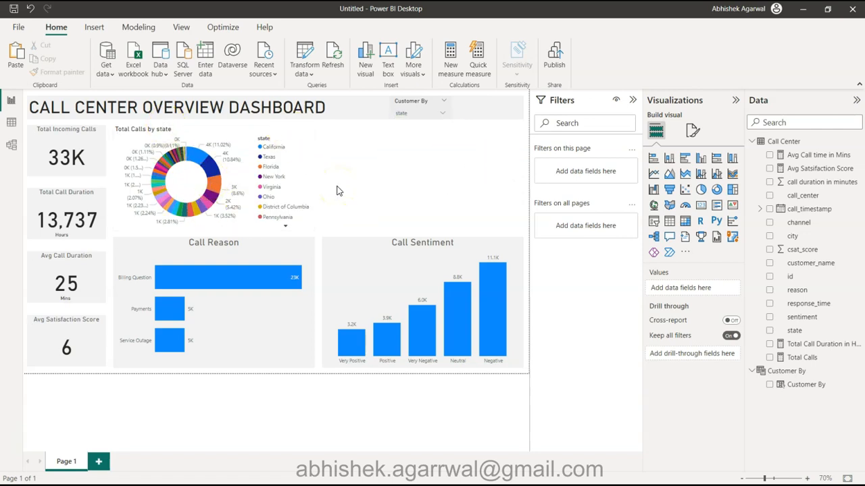
pyautogui.click(395, 191)
pyautogui.click(454, 181)
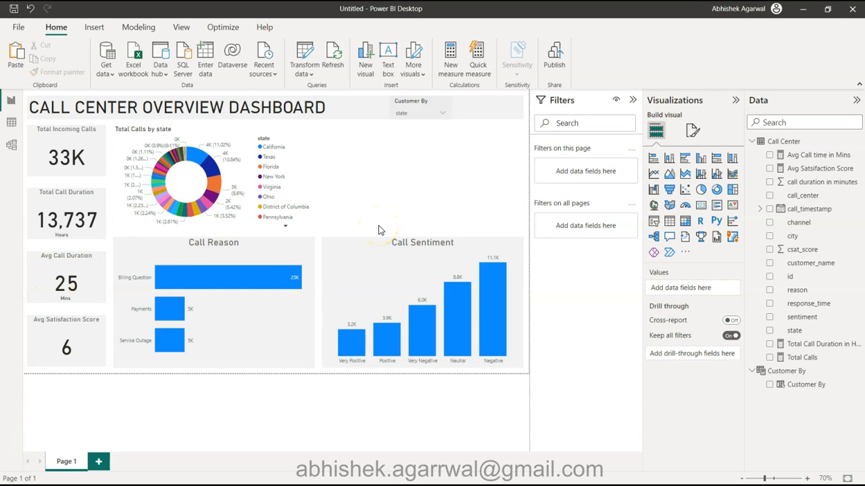
# - Give the Total Calls donut chart a light gray background with 50% transparency
pyautogui.click(292, 152)
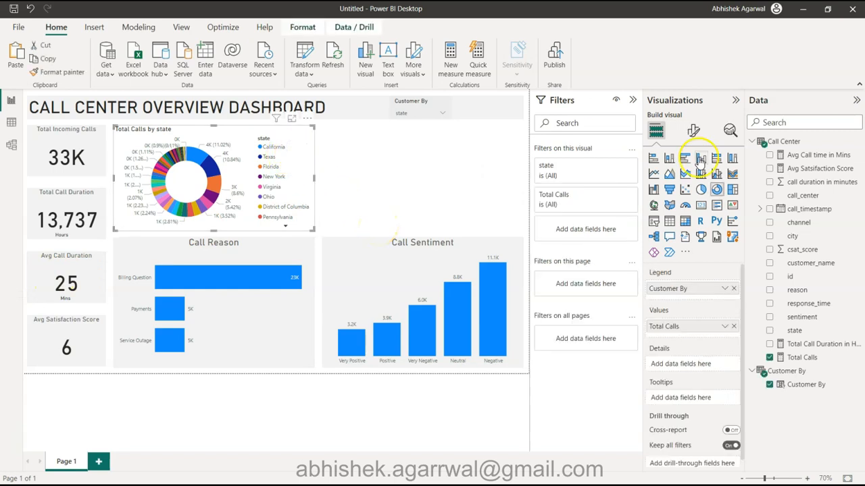
pyautogui.click(693, 130)
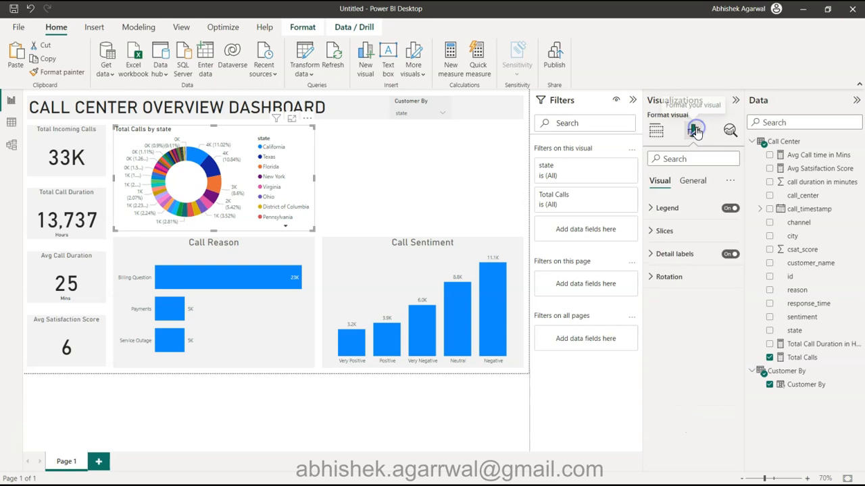
pyautogui.click(692, 180)
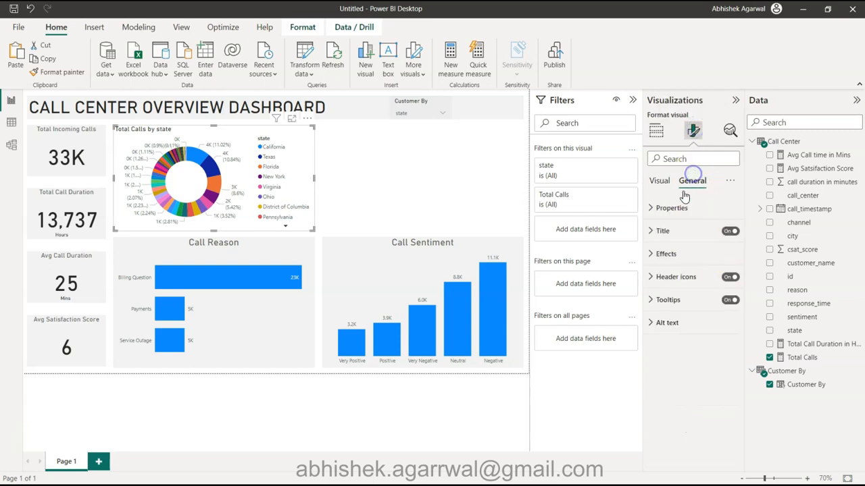
pyautogui.click(680, 249)
pyautogui.click(673, 309)
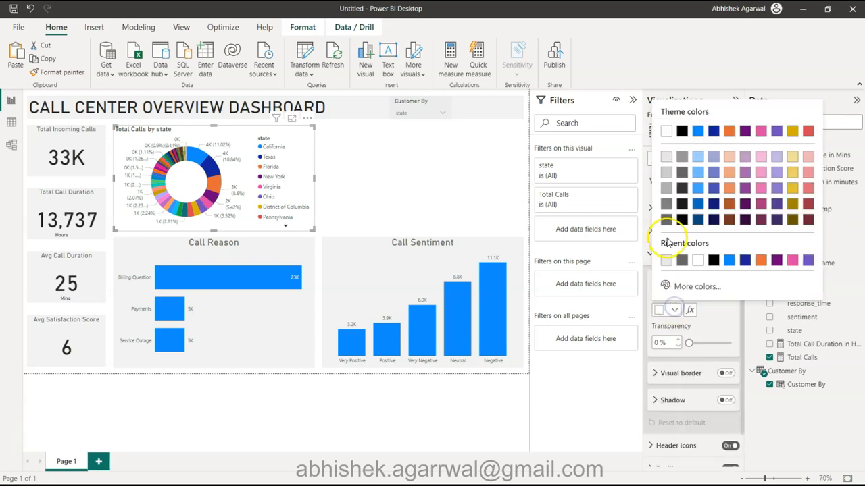
pyautogui.click(666, 164)
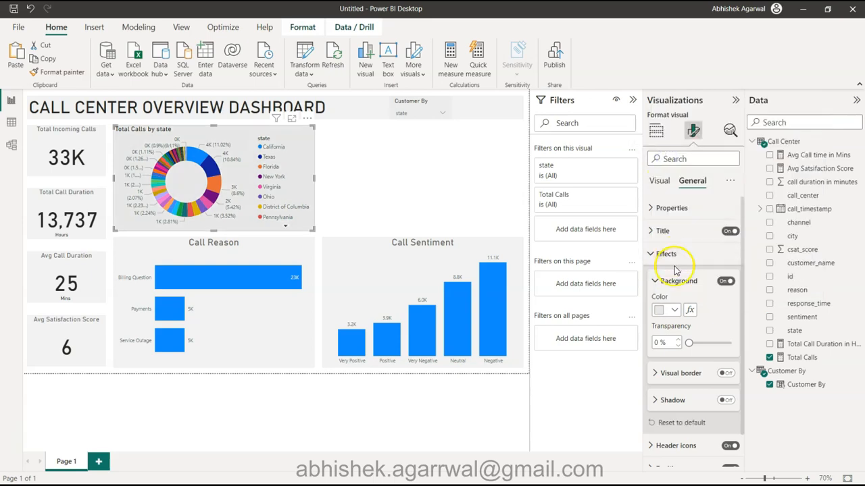
pyautogui.doubleClick(658, 344)
pyautogui.write('50')
pyautogui.click(369, 194)
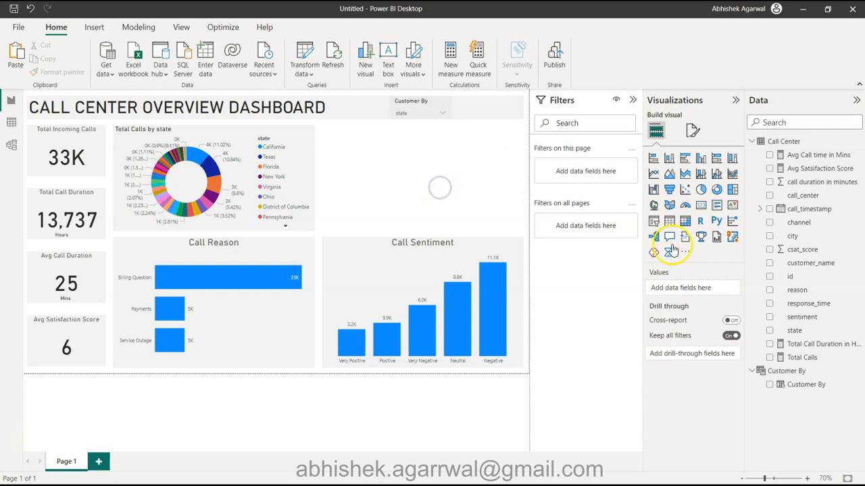
# - Check the levels in call_timestamp's date hierarchy and add a new calculated column to the Call Center table
pyautogui.click(759, 209)
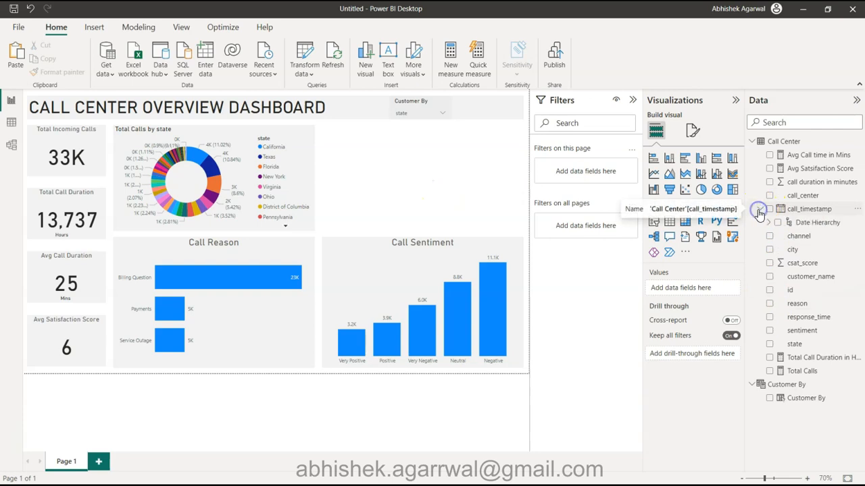
pyautogui.click(768, 223)
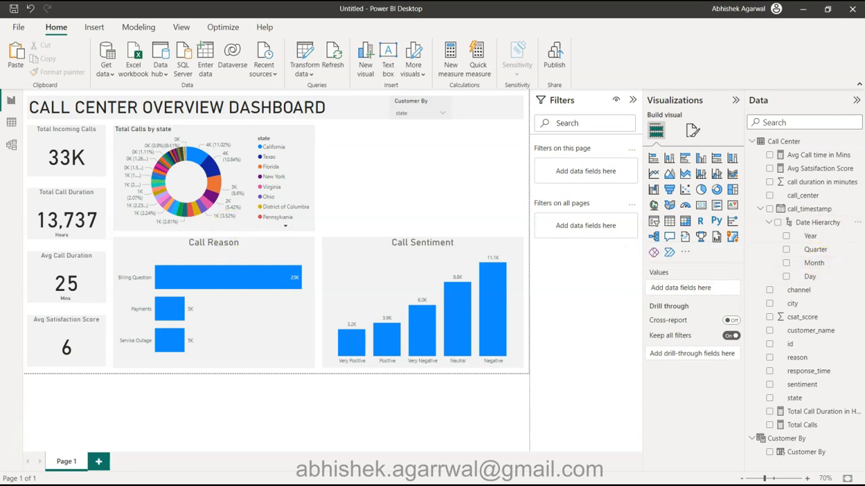
pyautogui.click(11, 122)
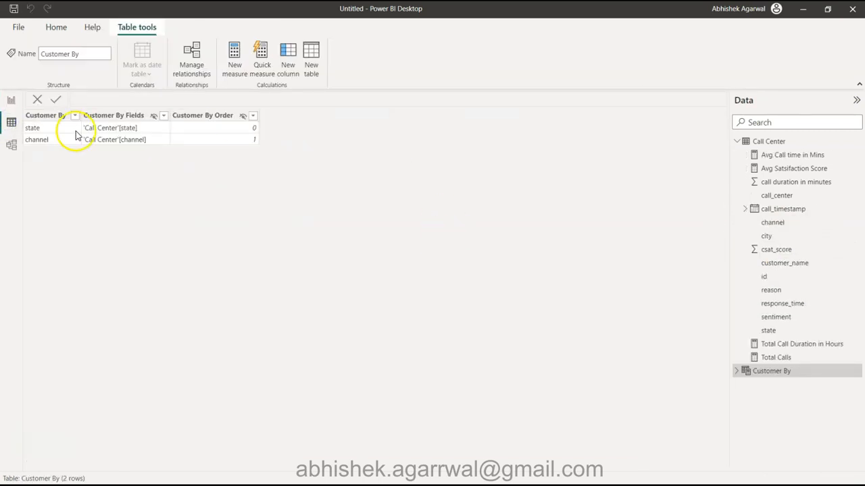
pyautogui.click(11, 100)
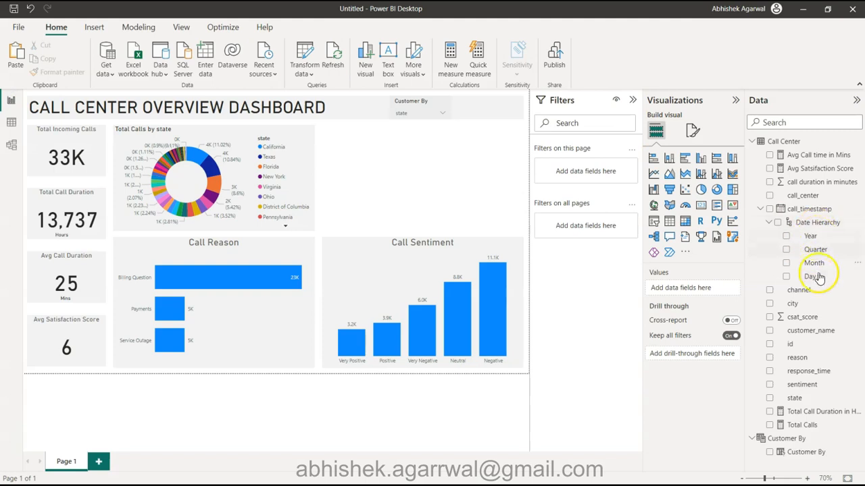
pyautogui.click(11, 123)
pyautogui.click(764, 142)
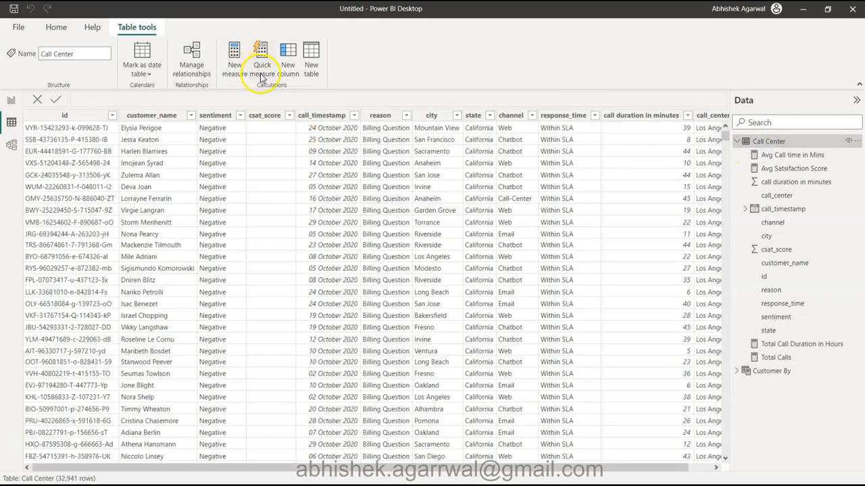
pyautogui.click(290, 76)
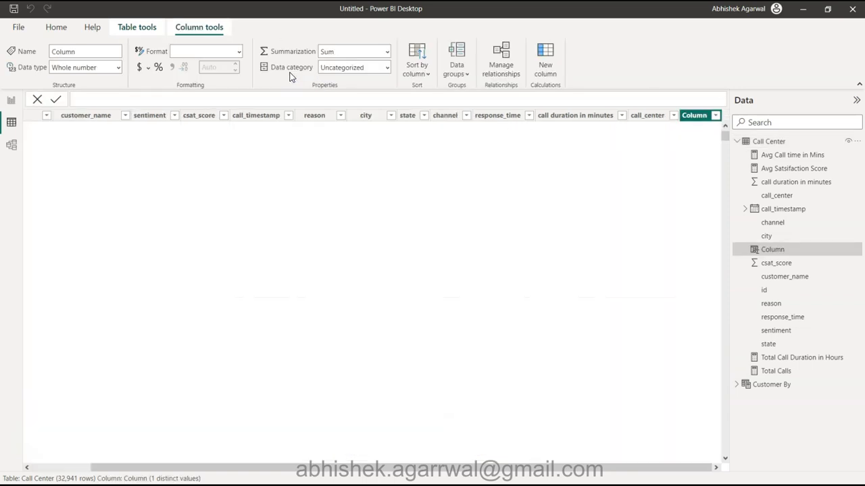
# - Define the new column as Week Number = WEEKNUM('Call Center'[call_timestamp].[Date])
pyautogui.write('Week Nu')
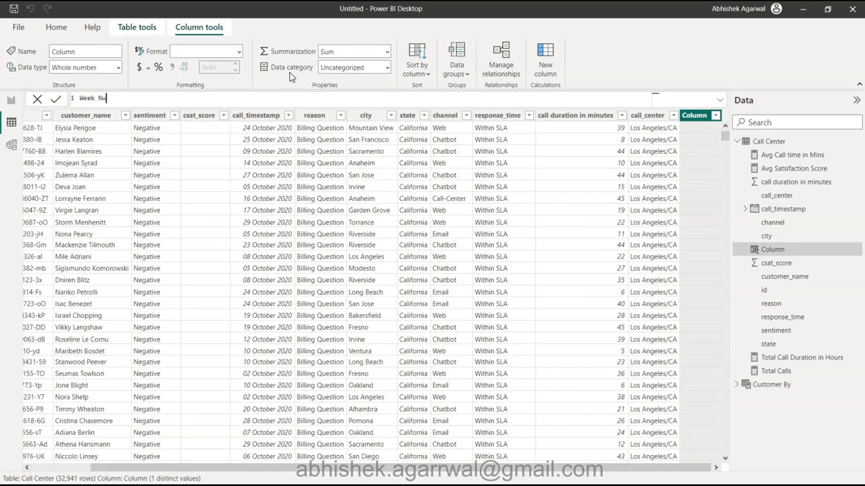
pyautogui.write('mber = wwe')
pyautogui.press('BackSpace')
pyautogui.press('BackSpace')
pyautogui.write('ee')
pyautogui.press('Down')
pyautogui.press('Tab')
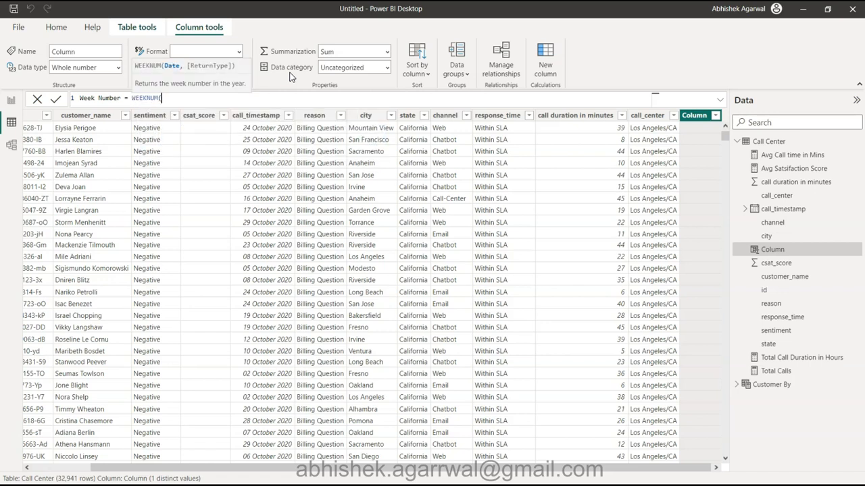
pyautogui.write('tim')
pyautogui.press('Up')
pyautogui.press('Up')
pyautogui.press('Up')
pyautogui.press('Up')
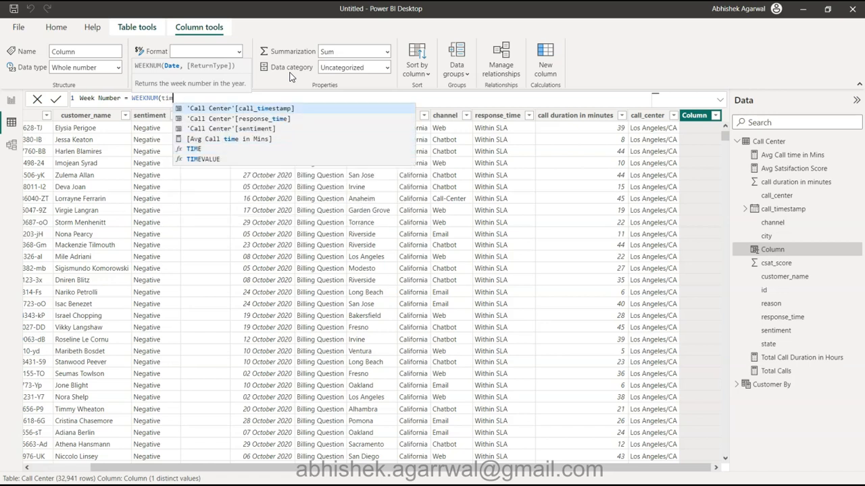
pyautogui.press('Tab')
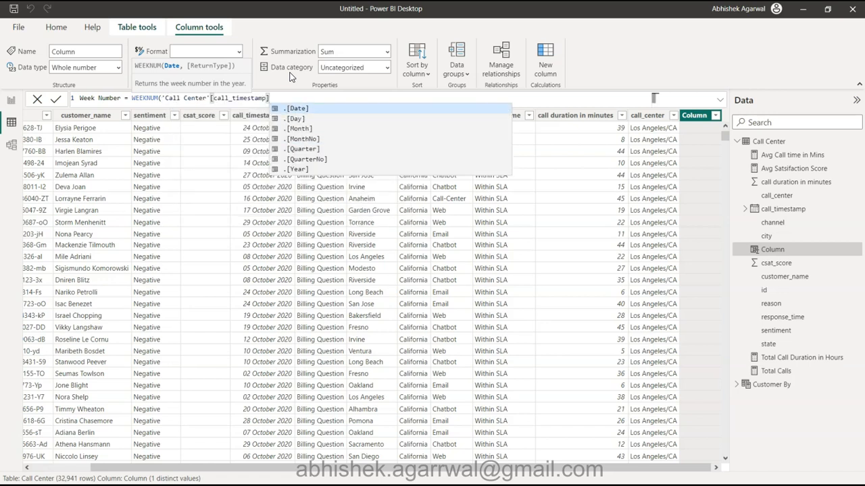
pyautogui.press('Tab')
pyautogui.write(')')
pyautogui.press('Return')
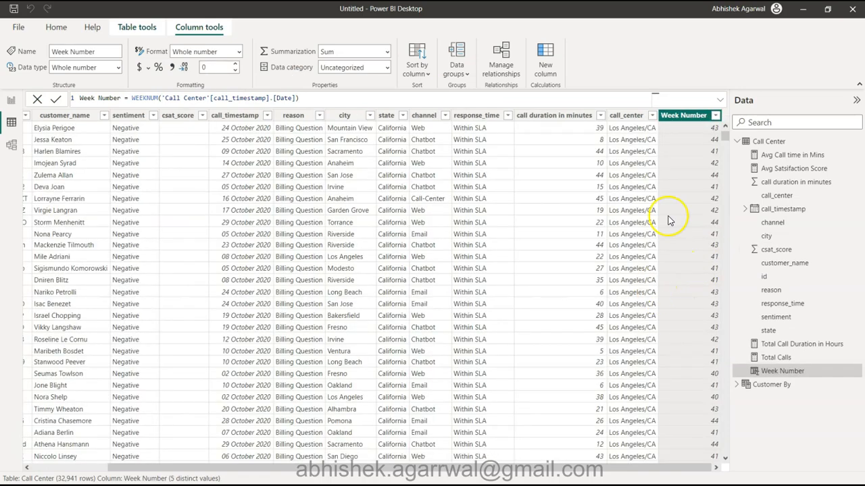
# - Look through the Week Number values down the rows of the Call Center table
pyautogui.scroll(-15, 676, 328)
pyautogui.scroll(-20, 676, 325)
pyautogui.scroll(15, 677, 324)
pyautogui.scroll(20, 676, 325)
pyautogui.hscroll(-2, 676, 325)
pyautogui.hscroll(2, 676, 325)
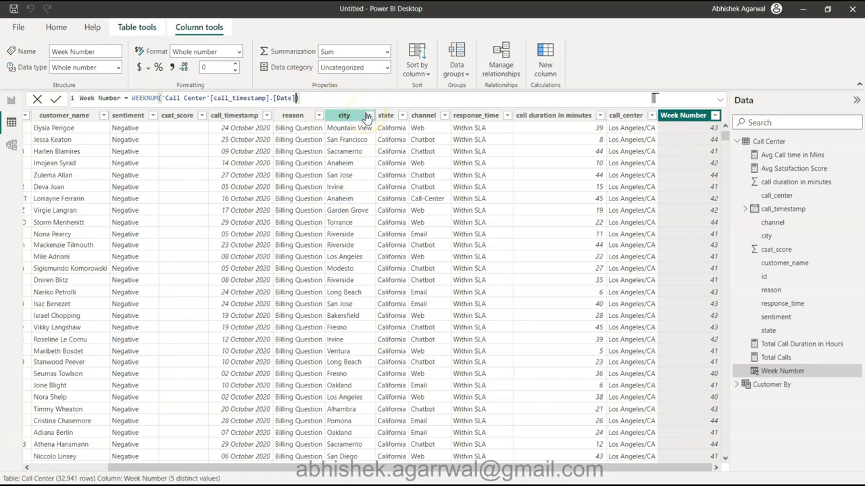
# - Simplify the Week Number formula to WEEKNUM('Call Center'[call_timestamp]) by removing the .[Date] reference
pyautogui.write(',')
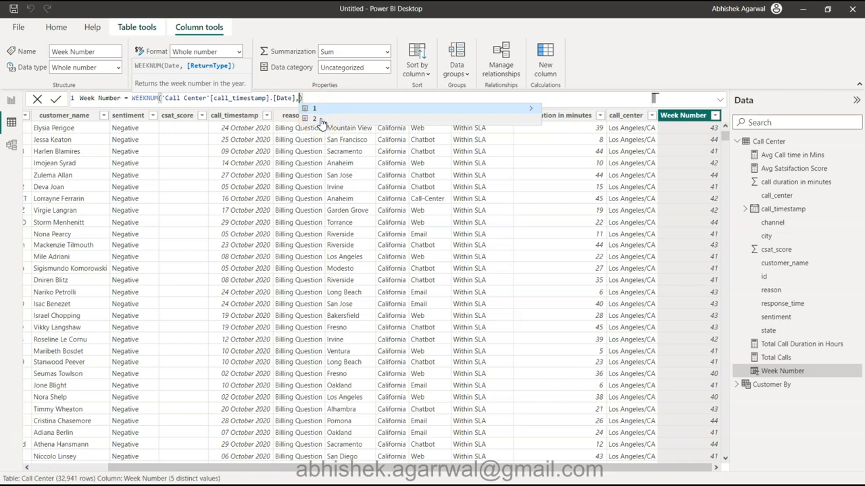
pyautogui.press('BackSpace')
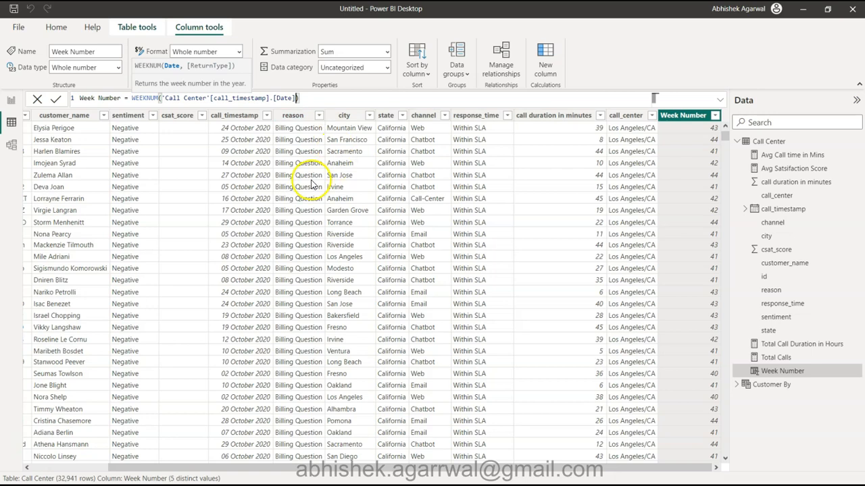
pyautogui.press('BackSpace')
pyautogui.press('BackSpace')
pyautogui.press('BackSpace')
pyautogui.press('BackSpace')
pyautogui.press('BackSpace')
pyautogui.press('BackSpace')
pyautogui.press('BackSpace')
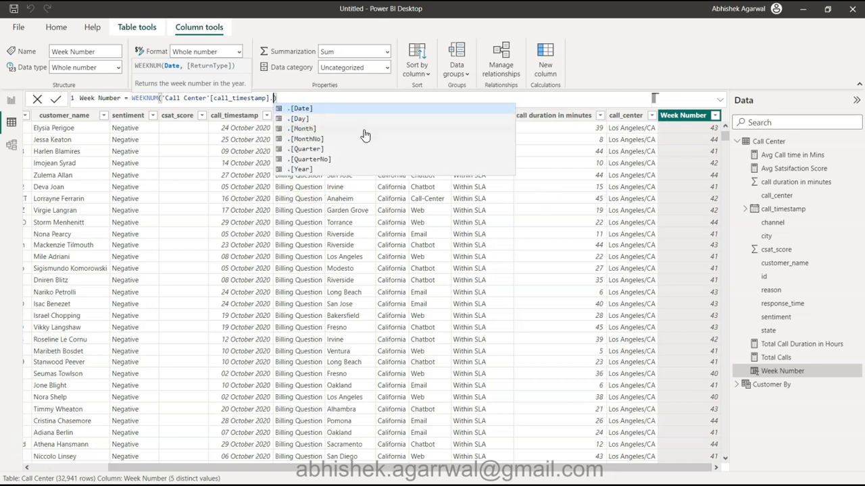
pyautogui.press('Return')
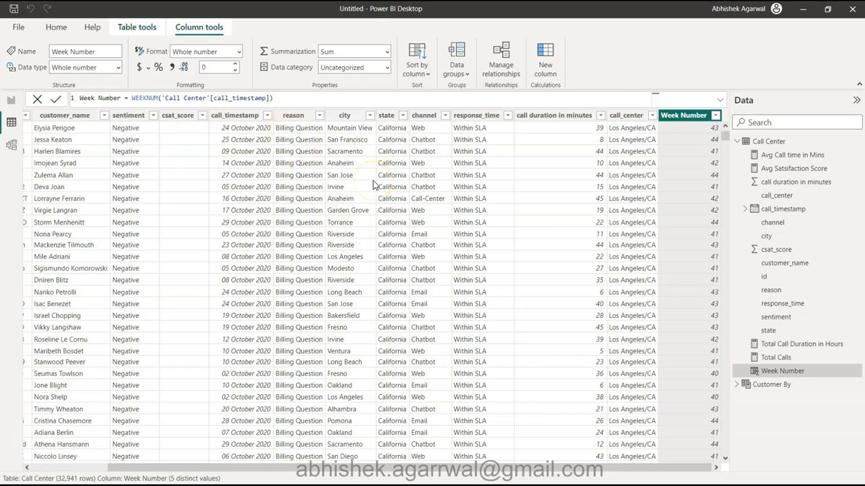
# - Add a clustered column chart in the empty area above Call Sentiment with Week Number on its X-axis
pyautogui.click(10, 99)
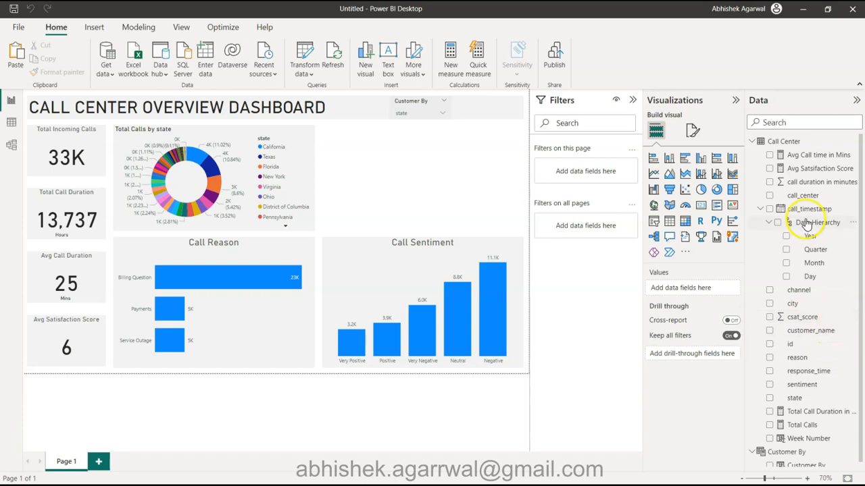
pyautogui.click(760, 211)
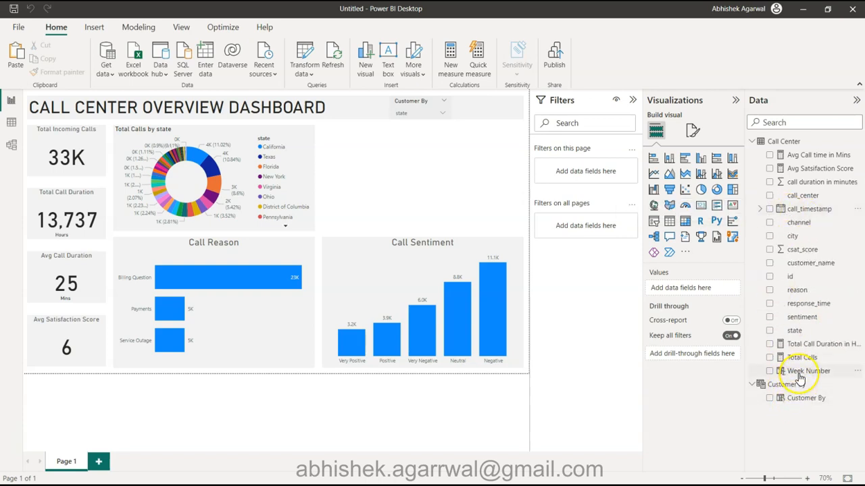
pyautogui.click(481, 193)
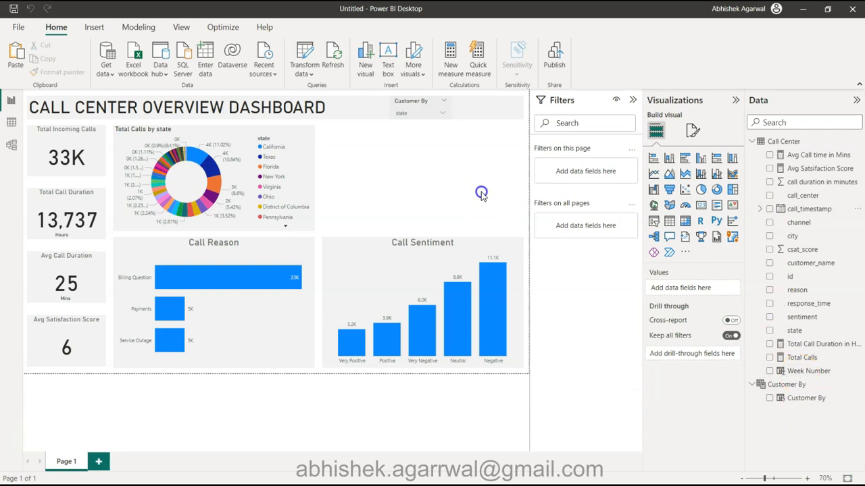
pyautogui.click(700, 160)
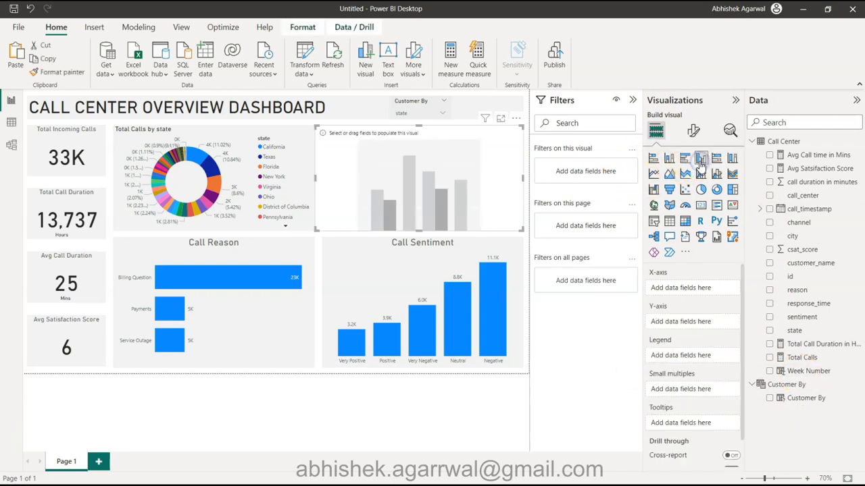
pyautogui.click(770, 371)
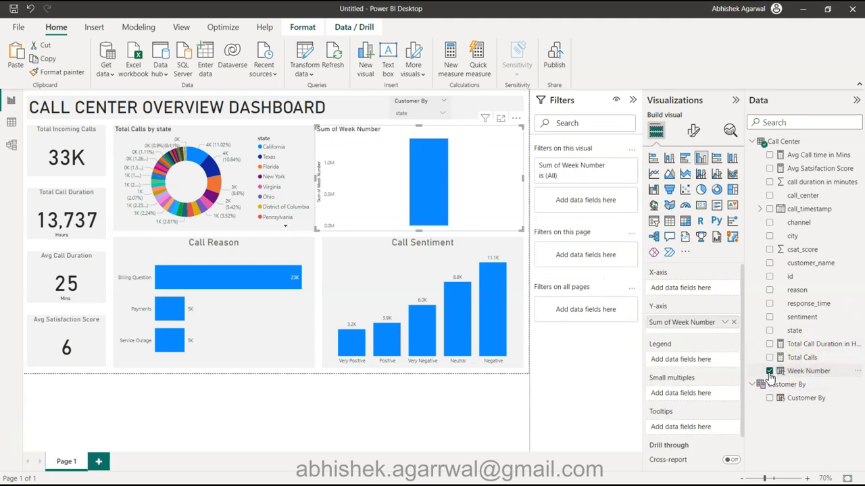
pyautogui.moveTo(668, 323); pyautogui.dragTo(668, 291)
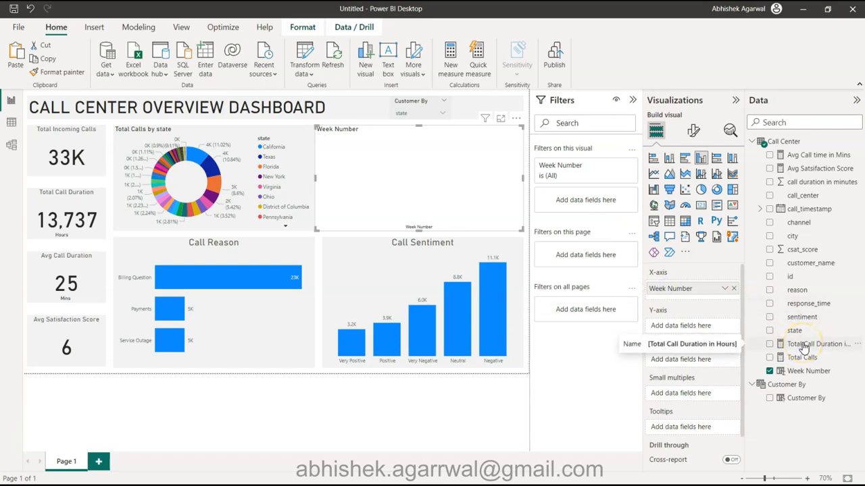
# - Put the Total Calls measure on the Y-axis of the Week Number column chart
pyautogui.moveTo(804, 347); pyautogui.dragTo(680, 335)
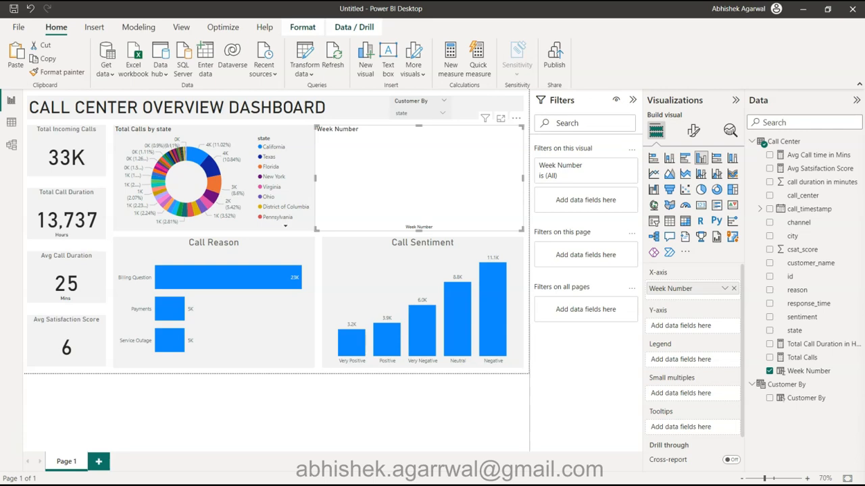
pyautogui.moveTo(810, 356); pyautogui.dragTo(689, 328)
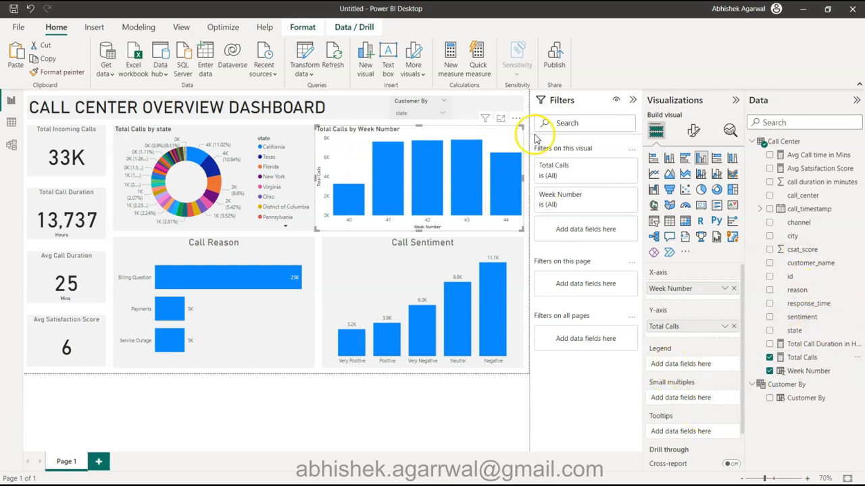
# - Start a new fields parameter and name it Call Based On
pyautogui.click(140, 27)
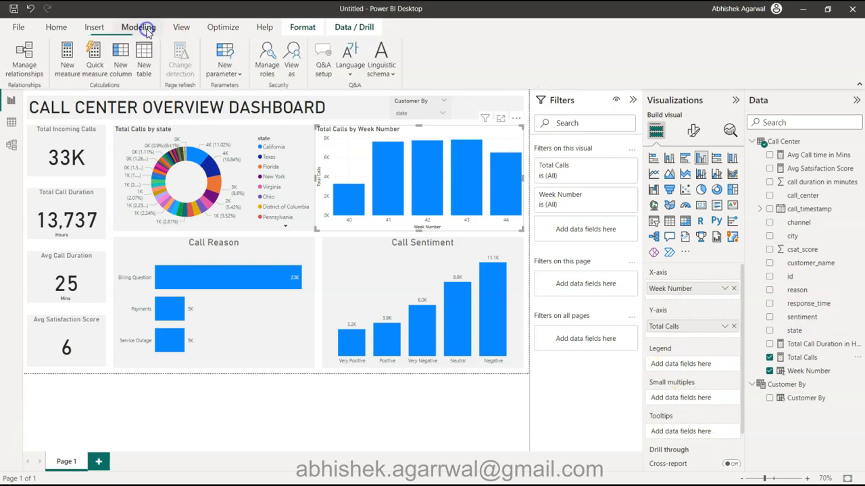
pyautogui.click(238, 76)
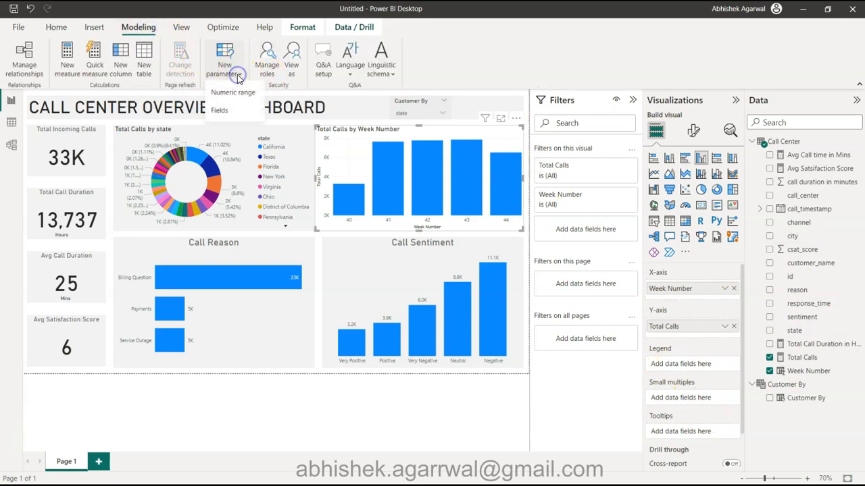
pyautogui.click(242, 111)
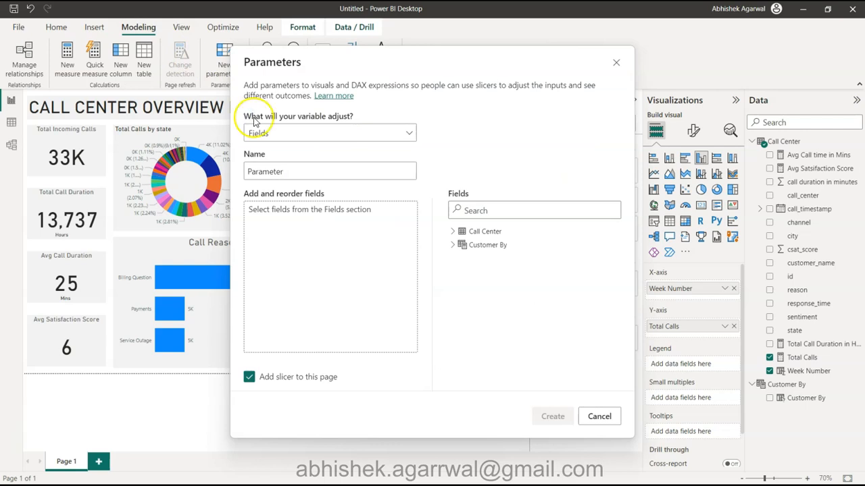
pyautogui.doubleClick(296, 171)
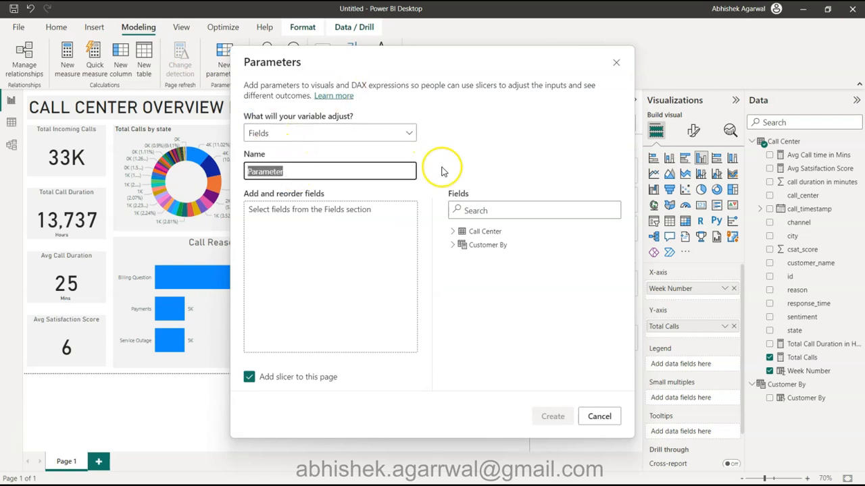
pyautogui.write('Call Based On')
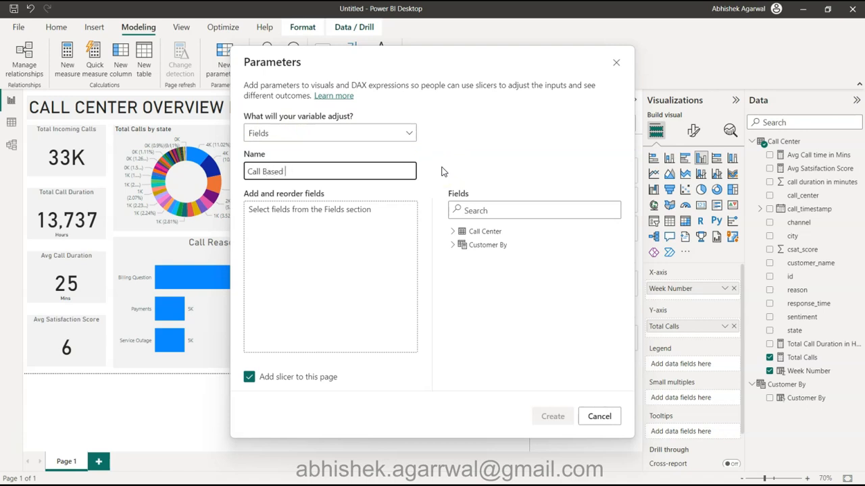
# - Add the reason and sentiment fields from the Call Center table to the parameter and create it with a slicer on the page
pyautogui.click(452, 231)
pyautogui.scroll(-1, 479, 326)
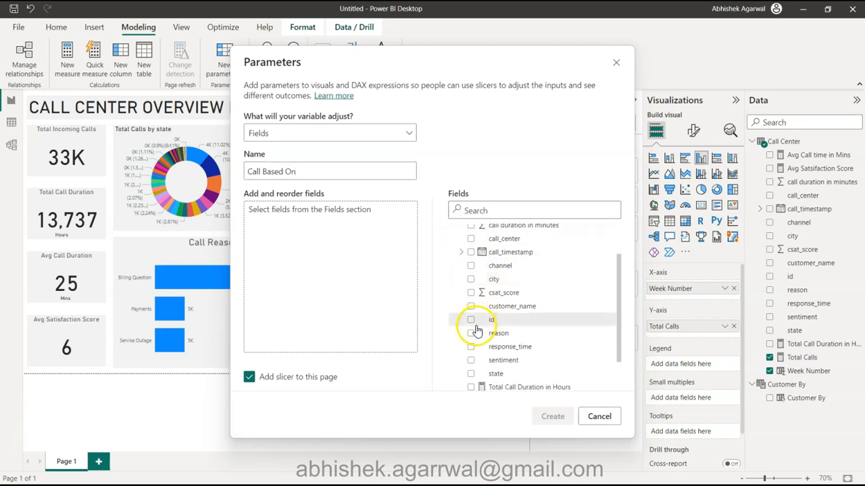
pyautogui.click(471, 333)
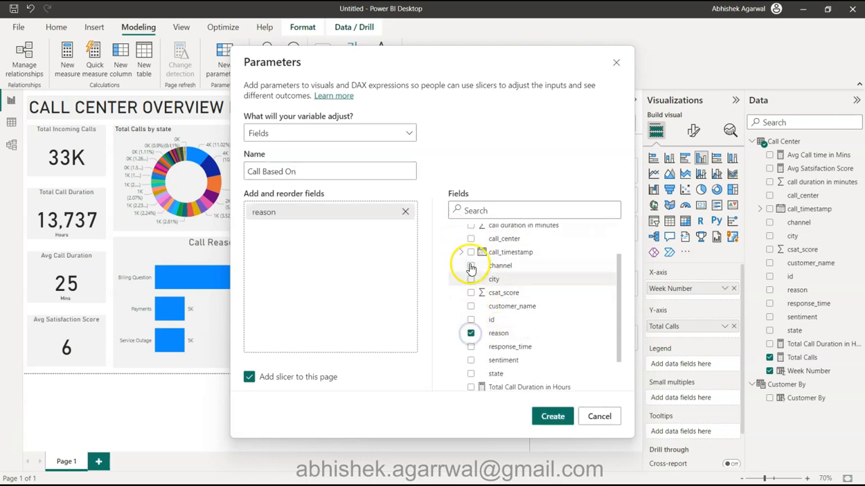
pyautogui.click(471, 360)
pyautogui.click(547, 417)
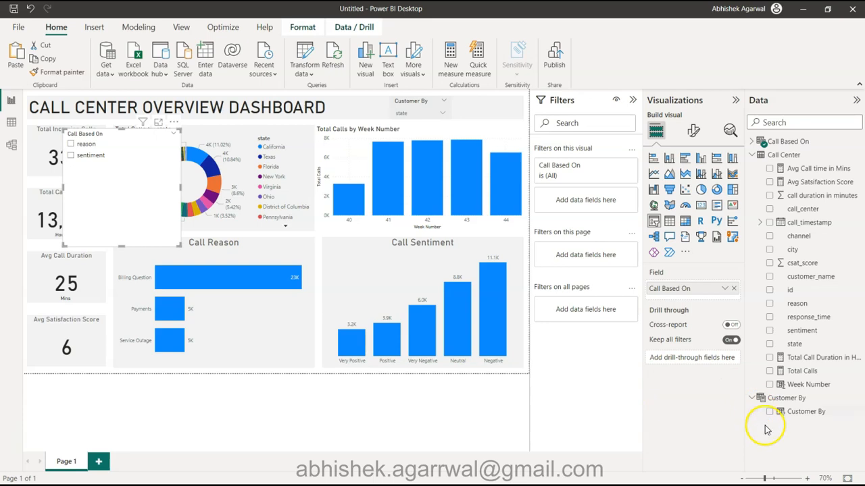
# - Set Call Based On as the legend of the Week Number chart and convert it to a stacked column chart
pyautogui.click(751, 141)
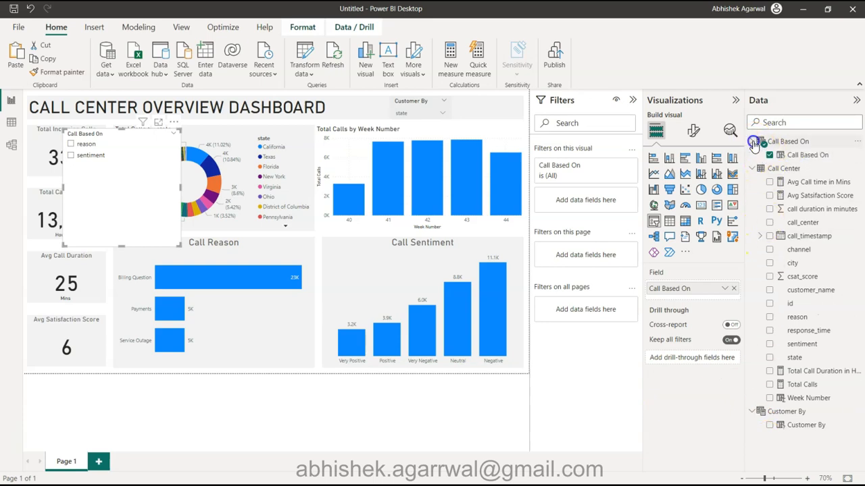
pyautogui.moveTo(797, 157); pyautogui.dragTo(687, 365)
pyautogui.click(483, 138)
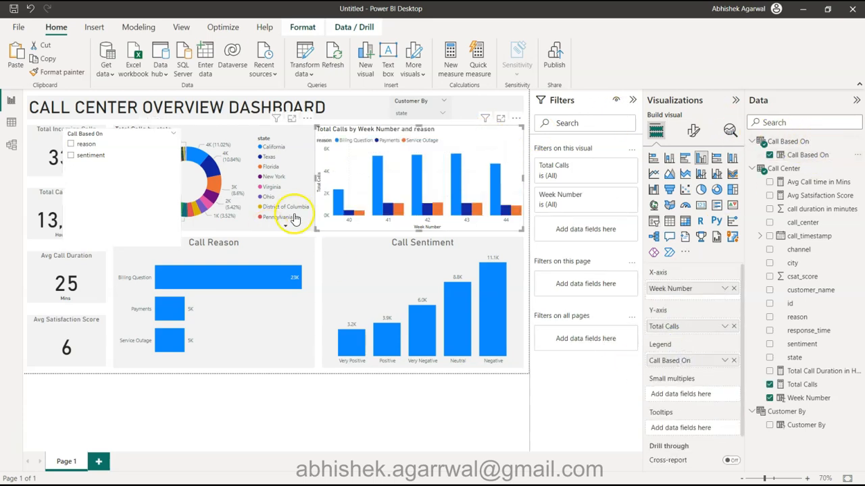
pyautogui.moveTo(430, 213)
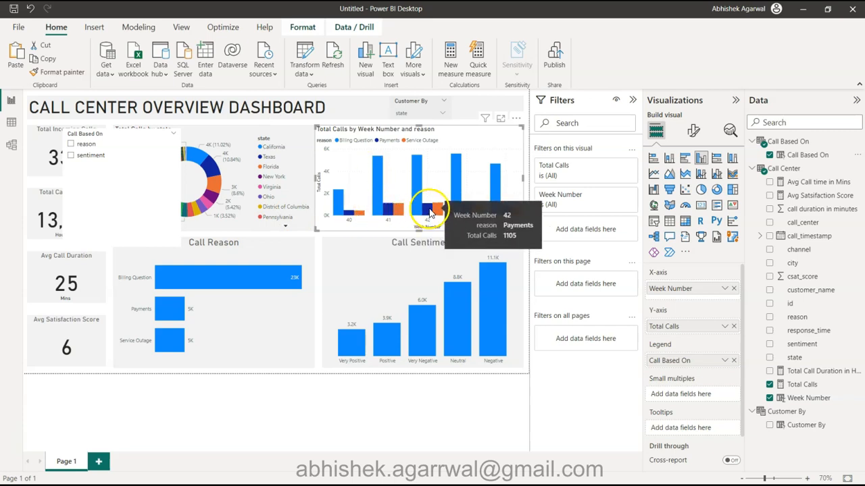
pyautogui.click(668, 160)
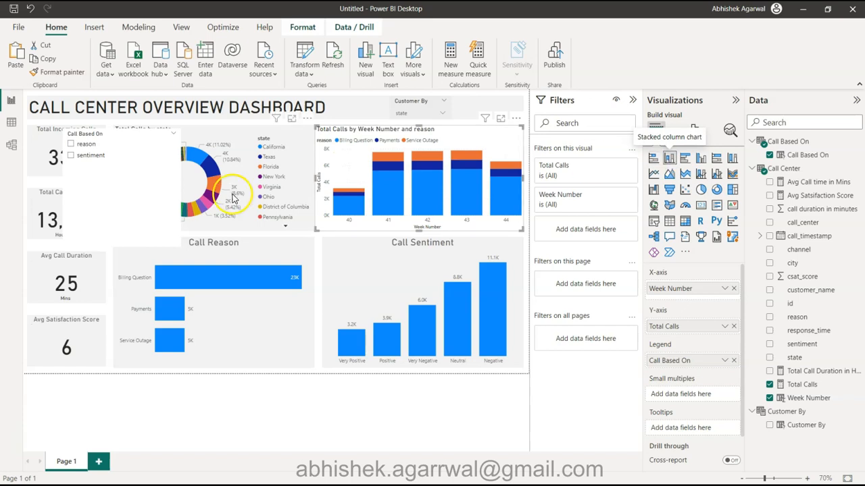
# - Copy the formatting of the Customer By slicer onto the Call Based On slicer
pyautogui.click(150, 187)
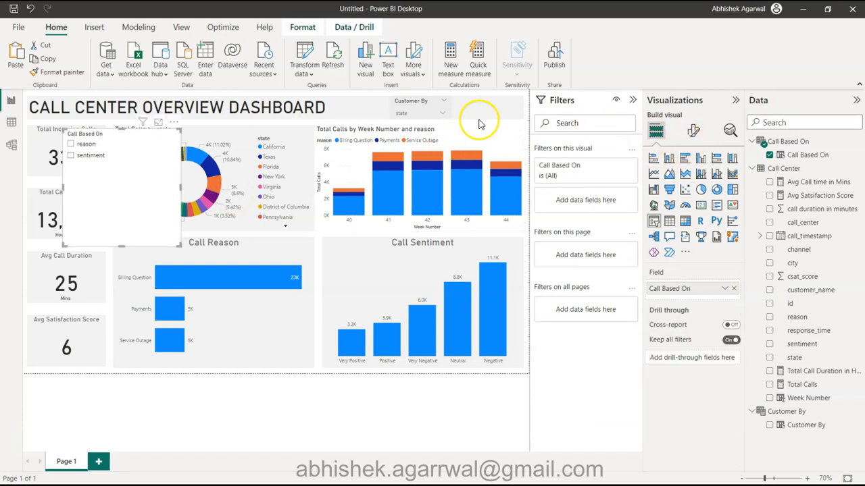
pyautogui.click(421, 102)
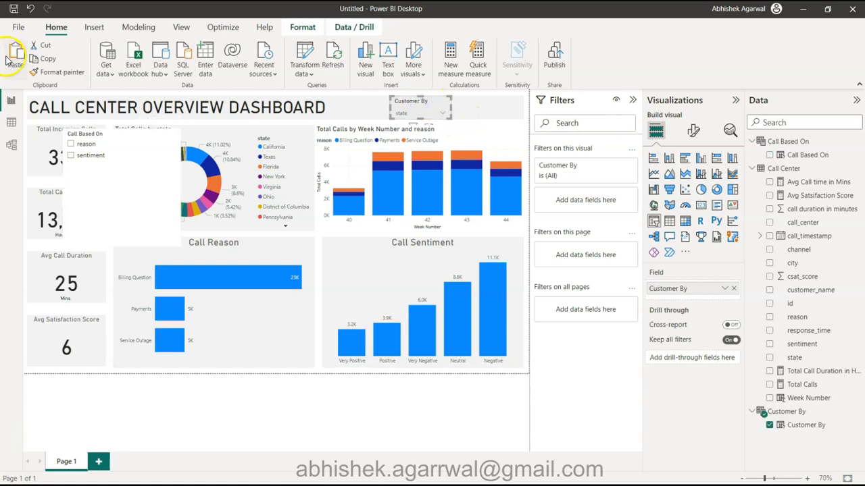
pyautogui.click(61, 74)
pyautogui.click(135, 179)
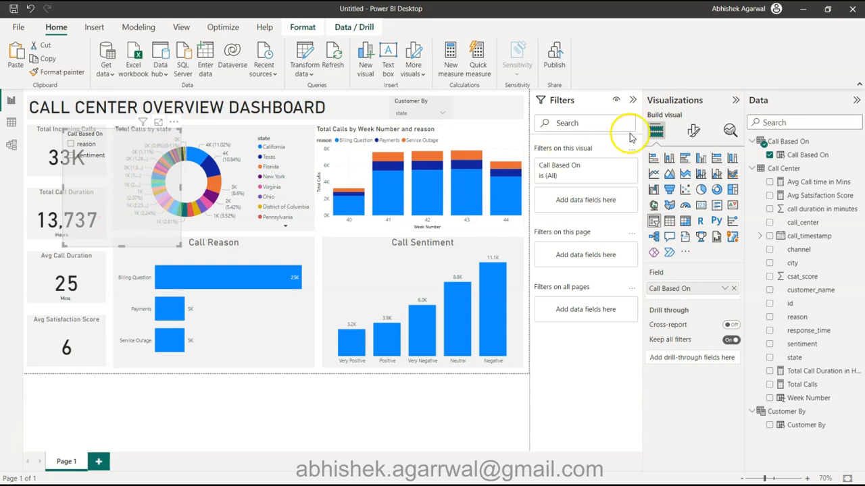
# - Set the Call Based On slicer's style to Dropdown
pyautogui.click(698, 132)
pyautogui.click(698, 207)
pyautogui.click(725, 265)
pyautogui.click(716, 292)
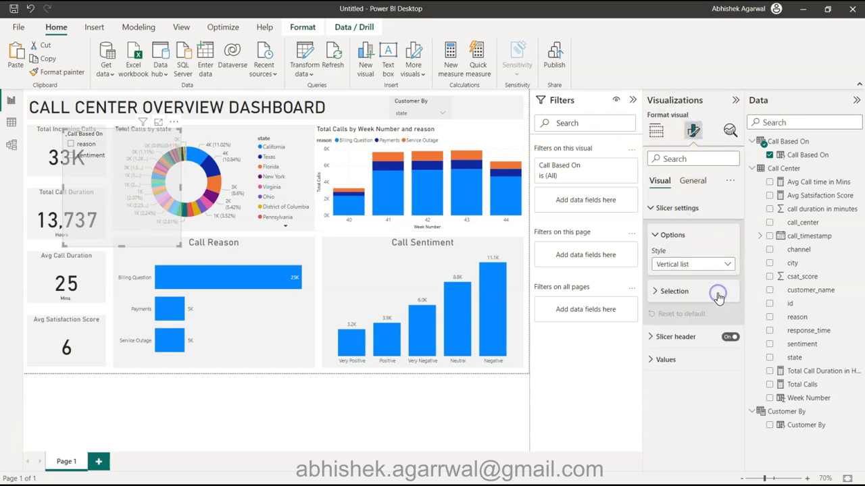
pyautogui.click(701, 265)
pyautogui.click(702, 314)
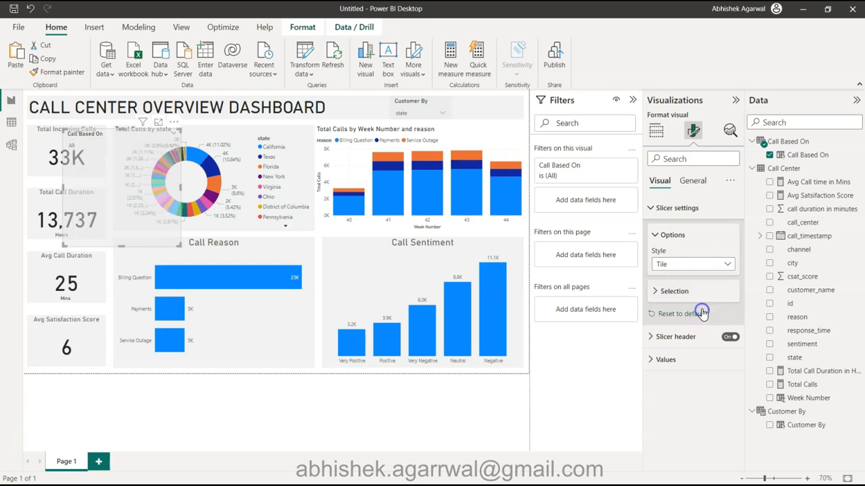
pyautogui.click(691, 264)
pyautogui.click(693, 305)
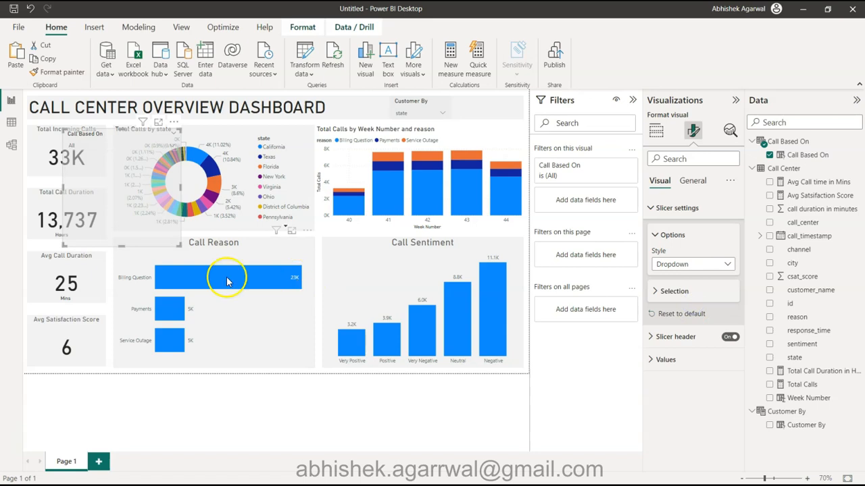
# - Shrink the Call Based On slicer into the right end of the title banner and shift the Customer By slicer slightly left
pyautogui.moveTo(125, 247); pyautogui.dragTo(494, 104)
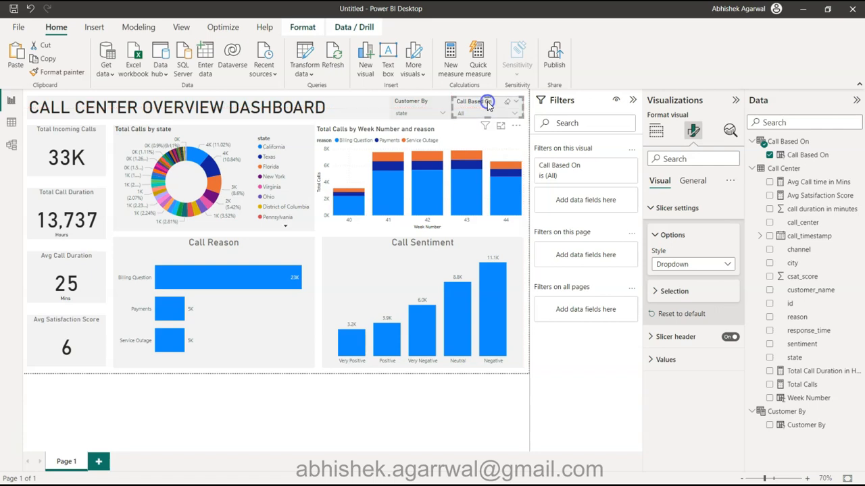
pyautogui.moveTo(426, 101); pyautogui.dragTo(411, 99)
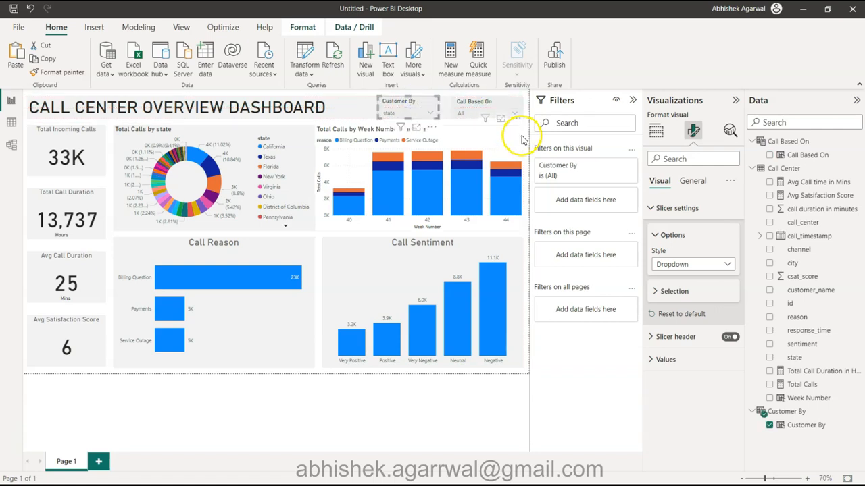
# - Switch the Call Based On slicer between reason and sentiment, leaving sentiment selected for the weekly chart
pyautogui.click(513, 113)
pyautogui.click(478, 125)
pyautogui.click(481, 136)
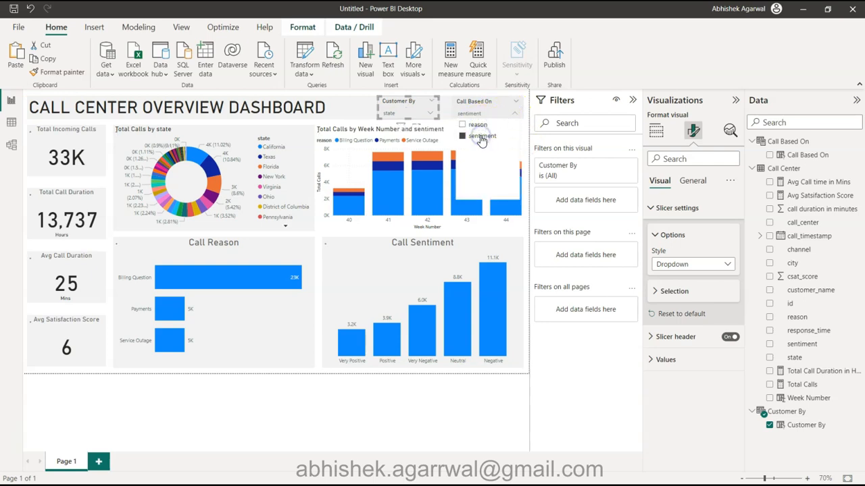
pyautogui.click(474, 126)
pyautogui.click(475, 134)
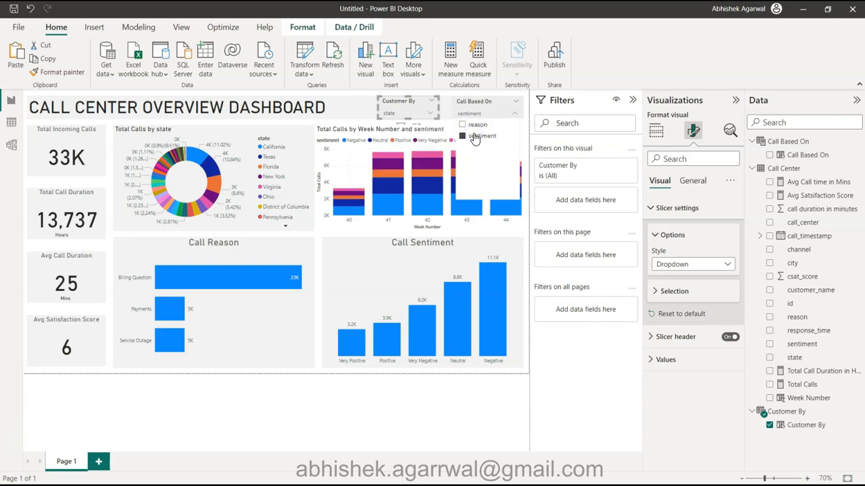
# - Give the weekly stacked column chart a light grey background with 50% transparency
pyautogui.click(354, 137)
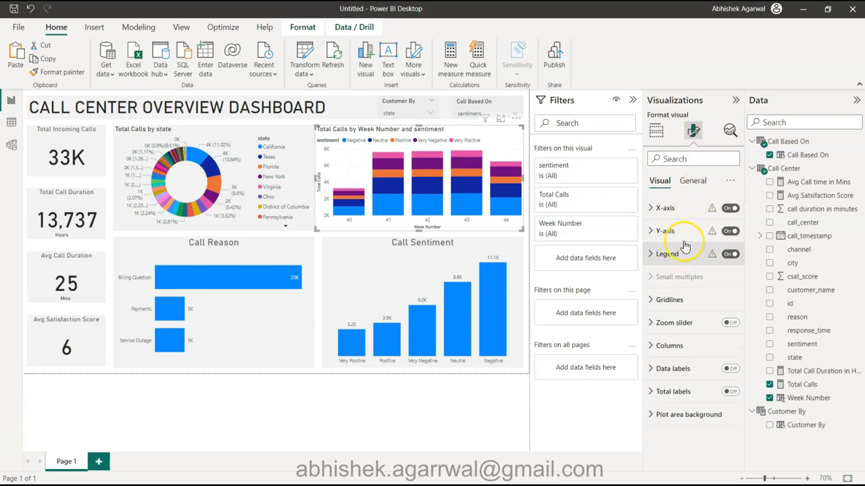
pyautogui.click(695, 183)
pyautogui.click(686, 251)
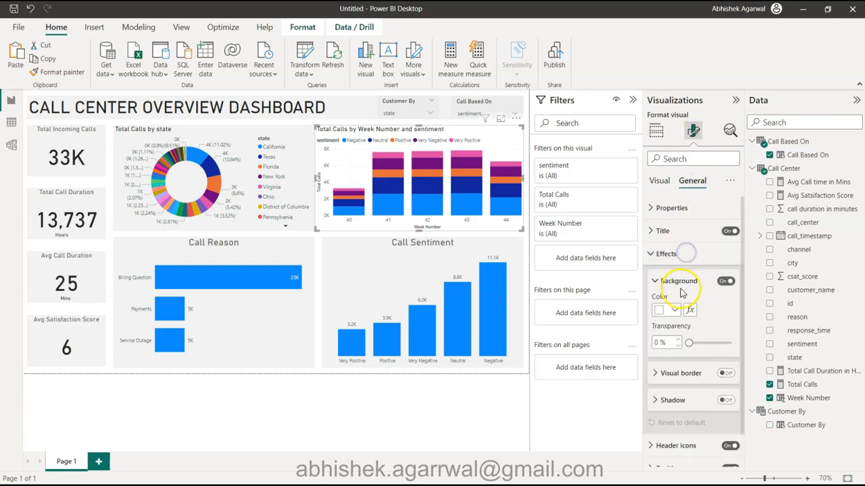
pyautogui.click(669, 310)
pyautogui.click(666, 156)
pyautogui.click(659, 340)
pyautogui.write('50')
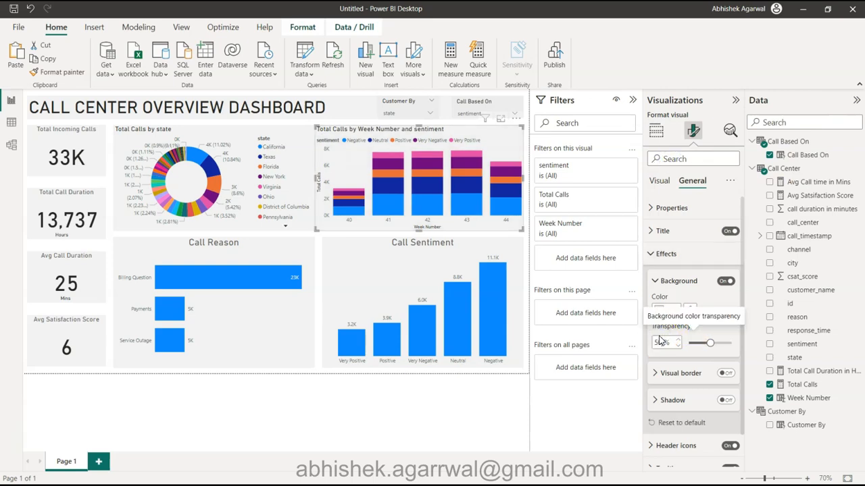
# - Center the weekly chart's title and set its font size to 15
pyautogui.click(654, 253)
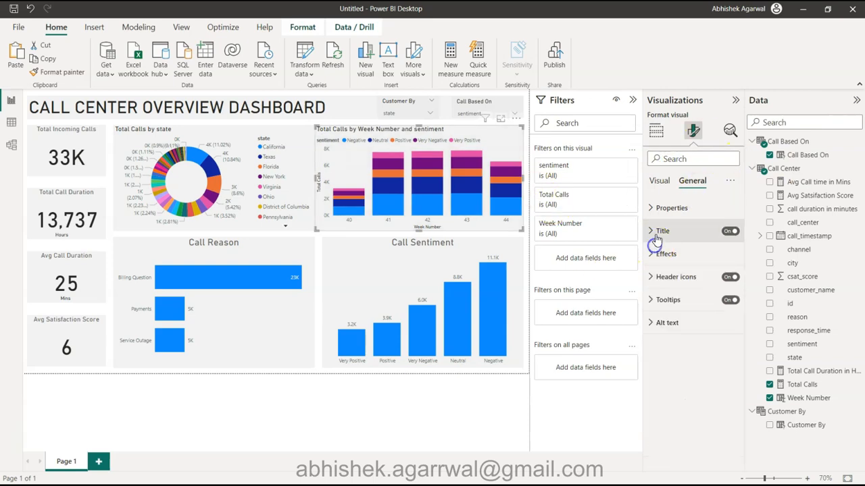
pyautogui.click(652, 230)
pyautogui.click(675, 454)
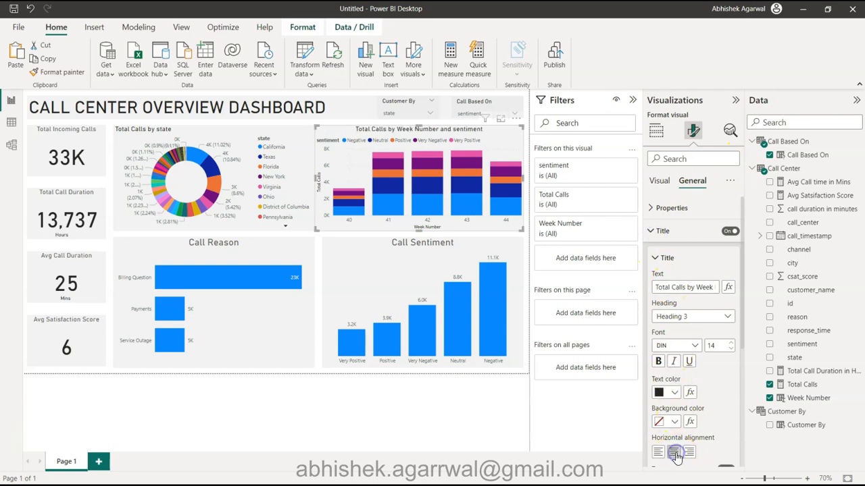
pyautogui.click(711, 346)
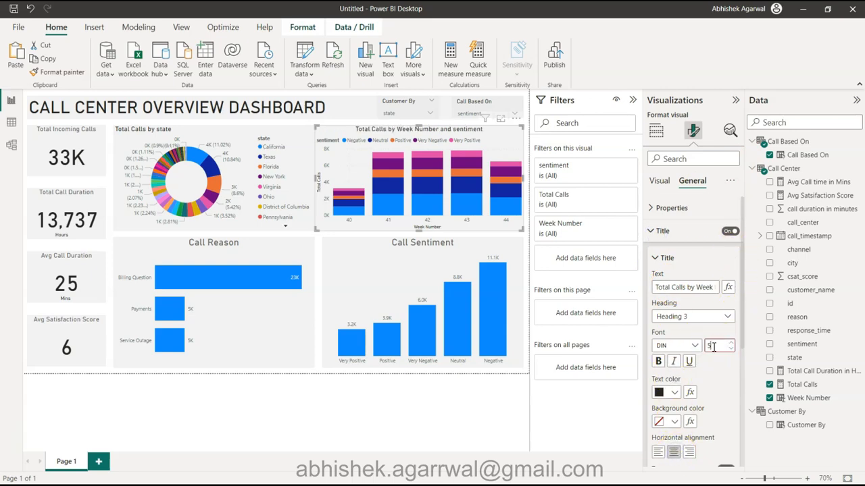
pyautogui.write('20')
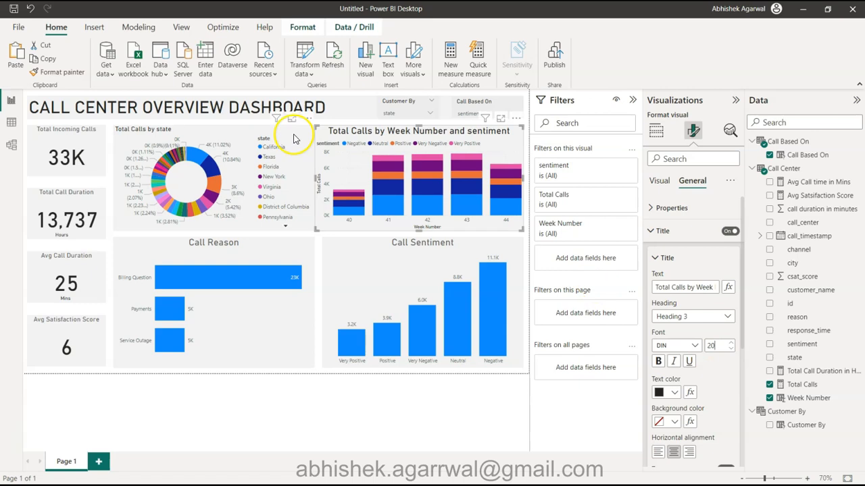
pyautogui.press('BackSpace')
pyautogui.press('BackSpace')
pyautogui.write('15')
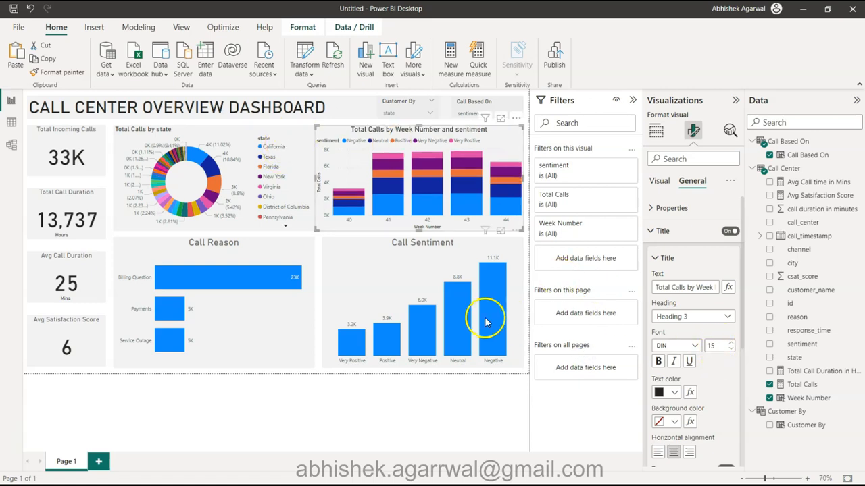
# - Set the Total Calls by state chart's title to font size 15 and a dark grey text color
pyautogui.click(264, 131)
pyautogui.click(711, 344)
pyautogui.write('5')
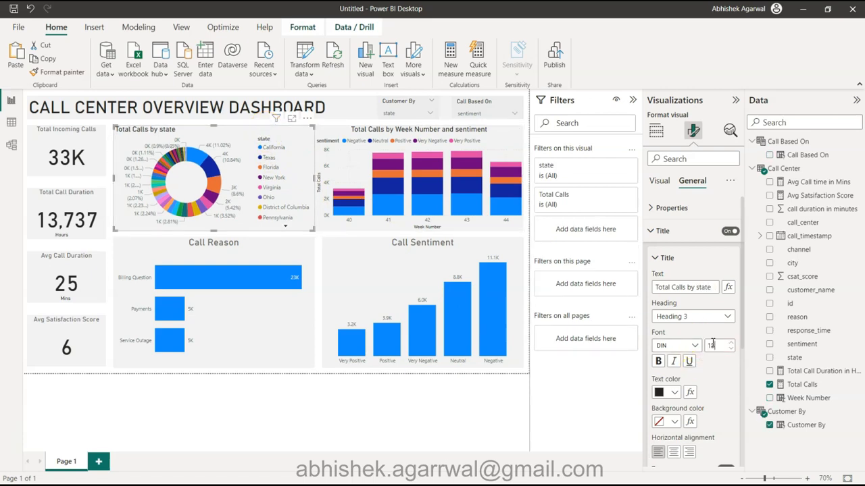
pyautogui.click(673, 393)
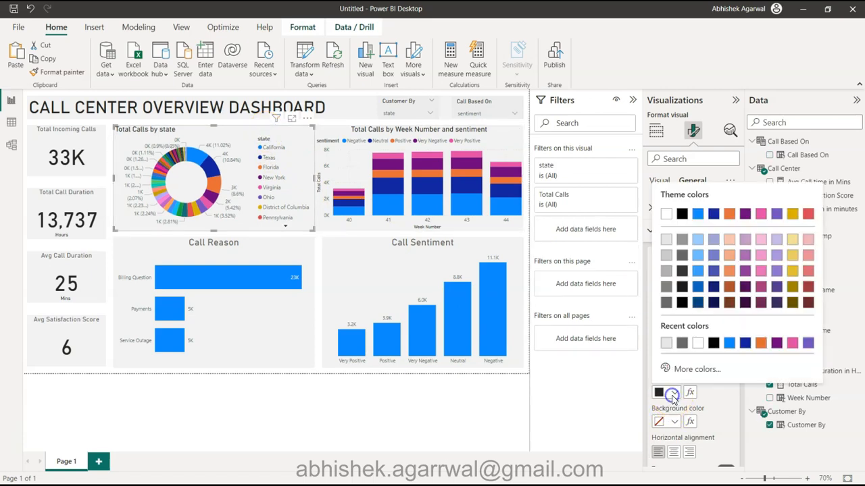
pyautogui.click(686, 270)
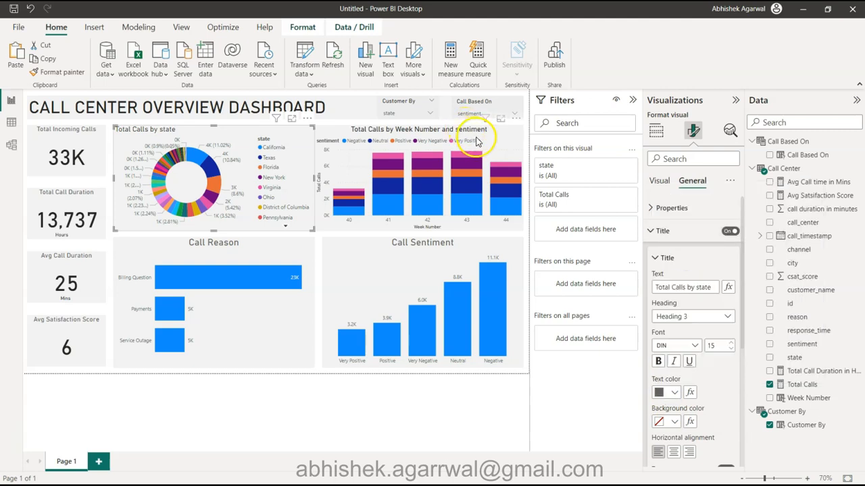
# - Center the Total Calls by state chart's title and set the weekly chart's title text color to dark grey
pyautogui.click(674, 452)
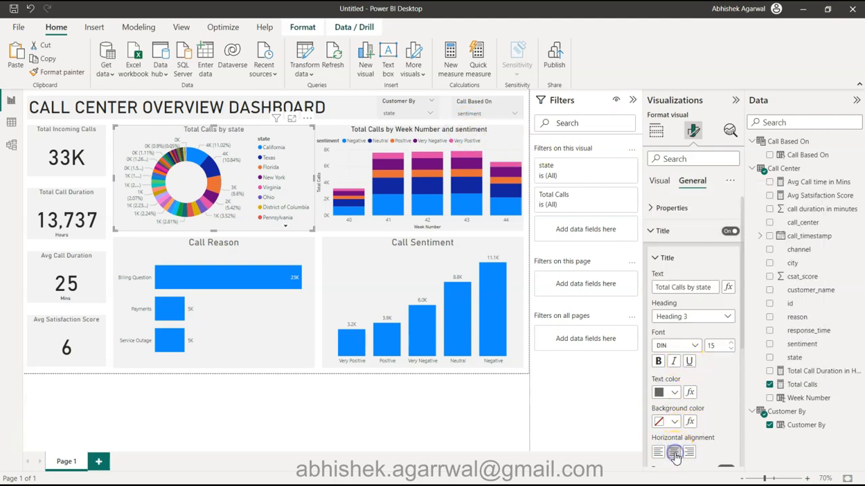
pyautogui.click(395, 130)
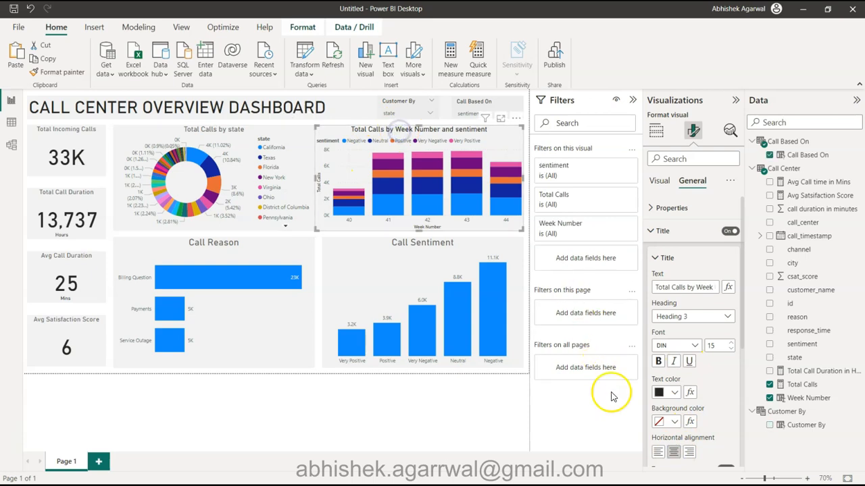
pyautogui.click(659, 397)
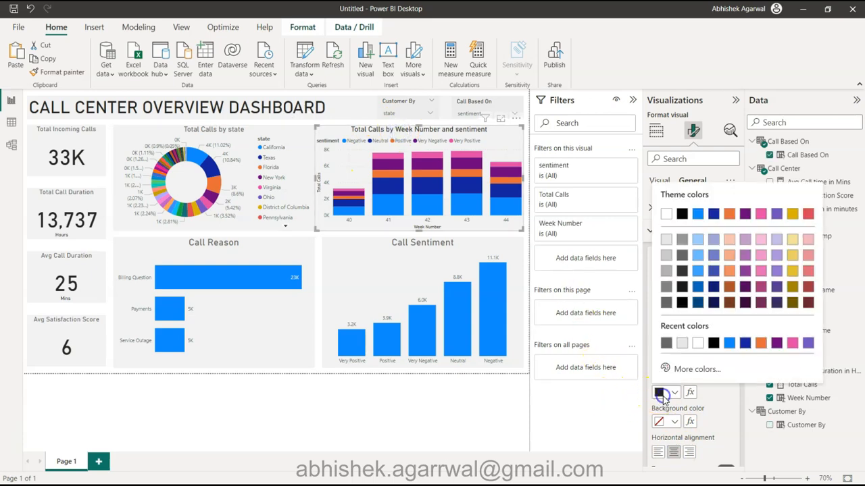
pyautogui.click(684, 263)
pyautogui.click(405, 254)
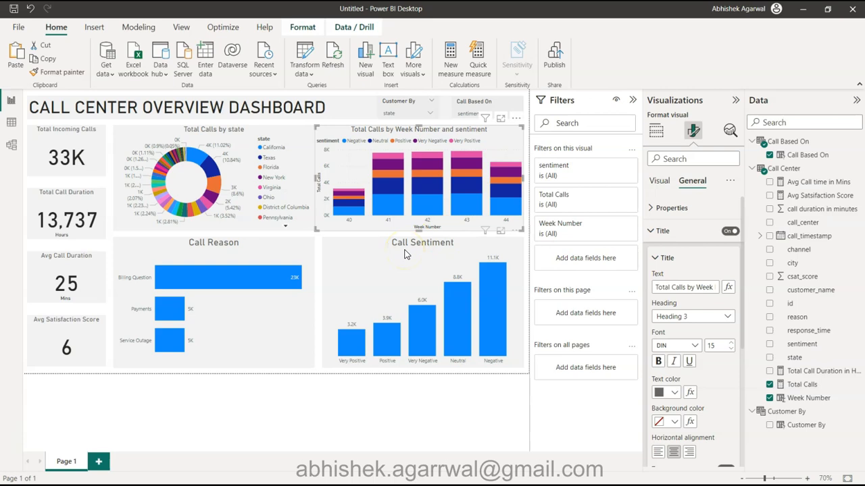
# - Collapse the Filters, Visualizations and Data panes and switch the Customer By slicer to channel
pyautogui.click(633, 100)
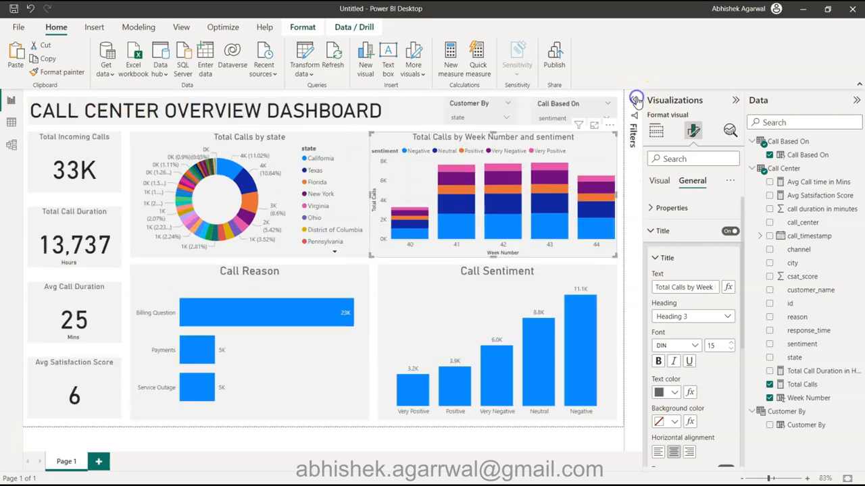
pyautogui.click(734, 100)
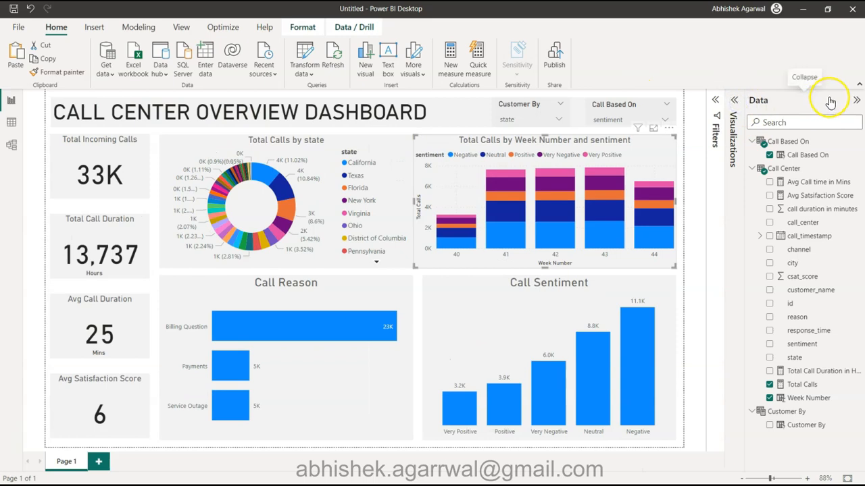
pyautogui.click(856, 99)
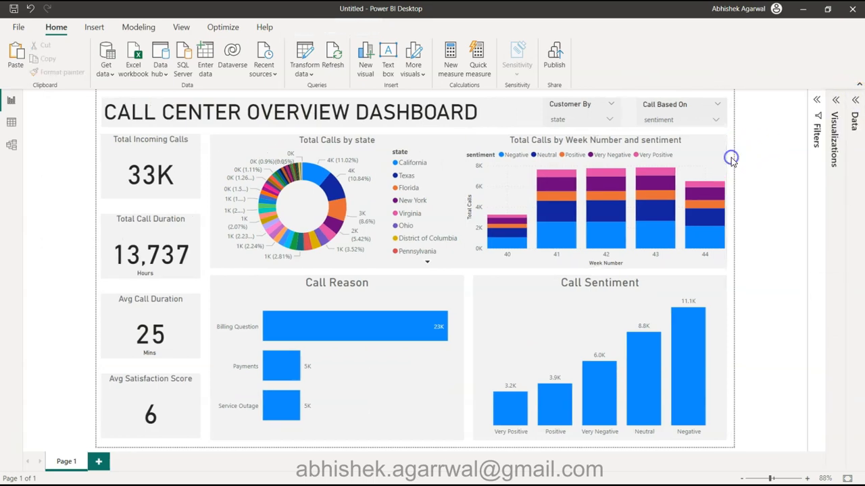
pyautogui.click(597, 120)
pyautogui.click(572, 148)
pyautogui.click(749, 180)
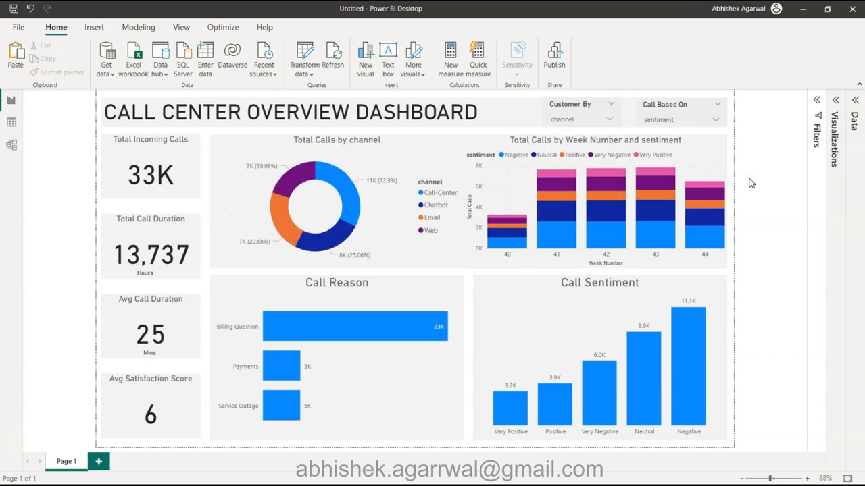
# - Narrow the weekly stacked column chart from its left edge so it lines up with the Call Sentiment chart below
pyautogui.click(482, 172)
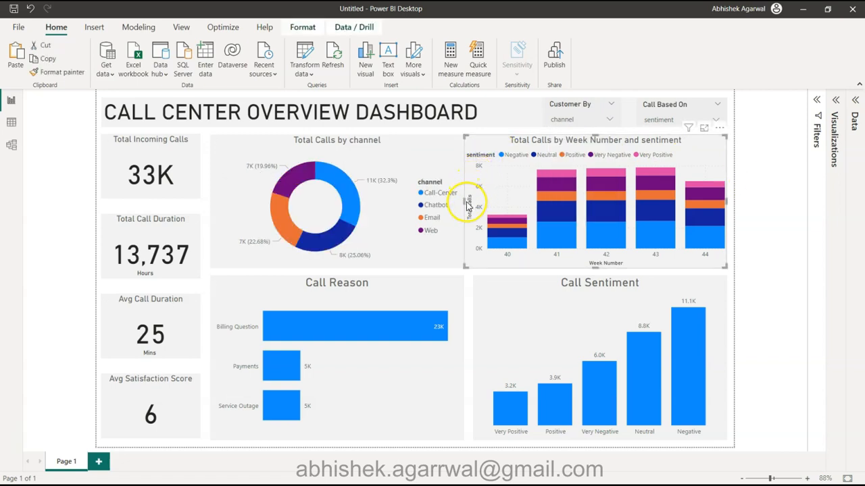
pyautogui.moveTo(464, 201); pyautogui.dragTo(472, 201)
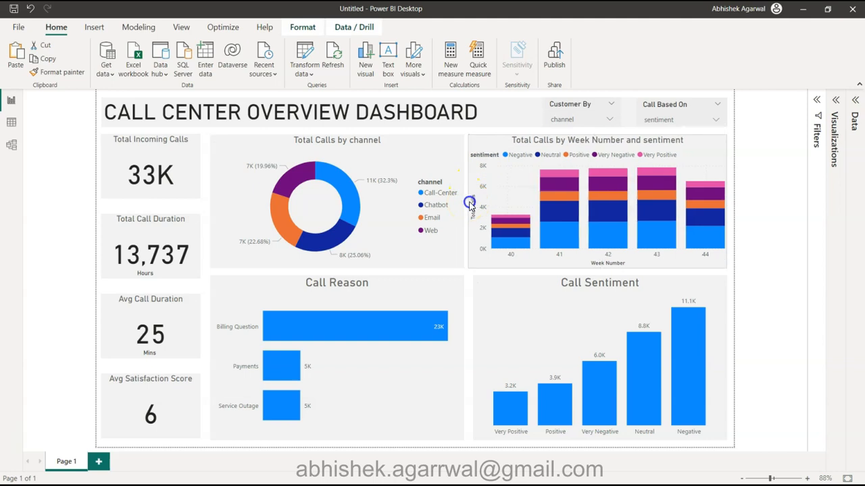
pyautogui.click(774, 245)
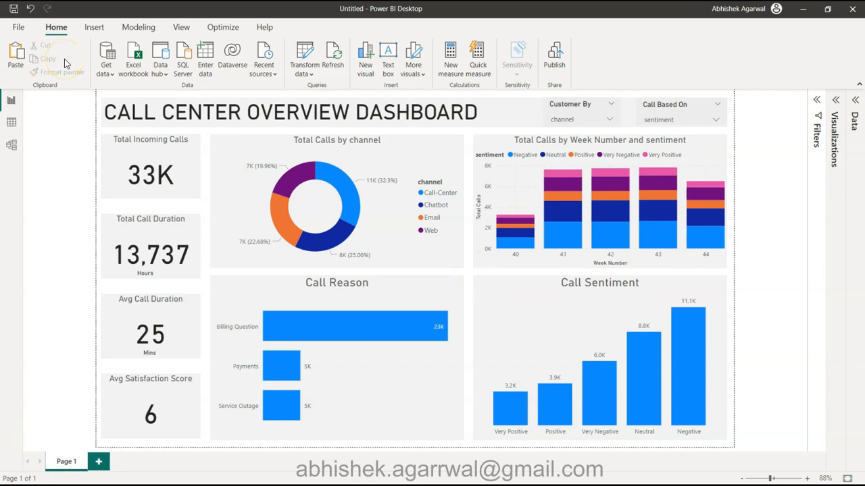
# - Try to save the report in the Downloads folder over the existing file Call Center dashboard
pyautogui.click(19, 28)
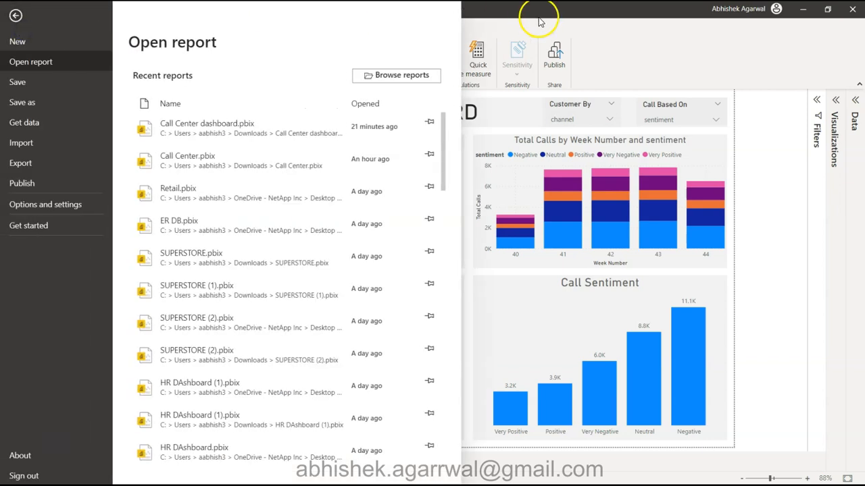
pyautogui.click(537, 15)
pyautogui.hotkey('ctrl', 's')
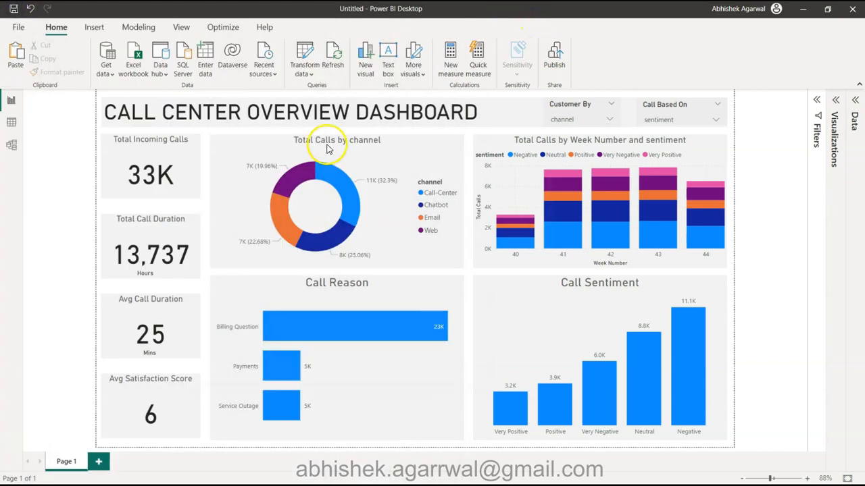
pyautogui.click(165, 103)
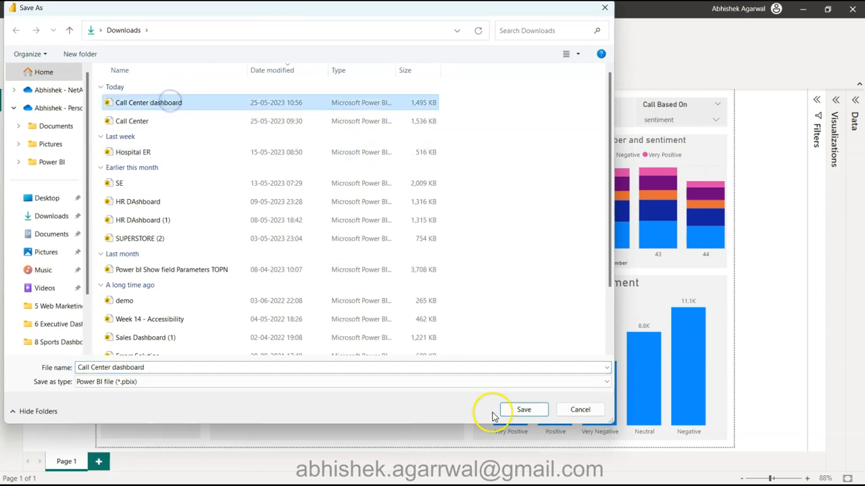
pyautogui.click(527, 409)
pyautogui.click(464, 248)
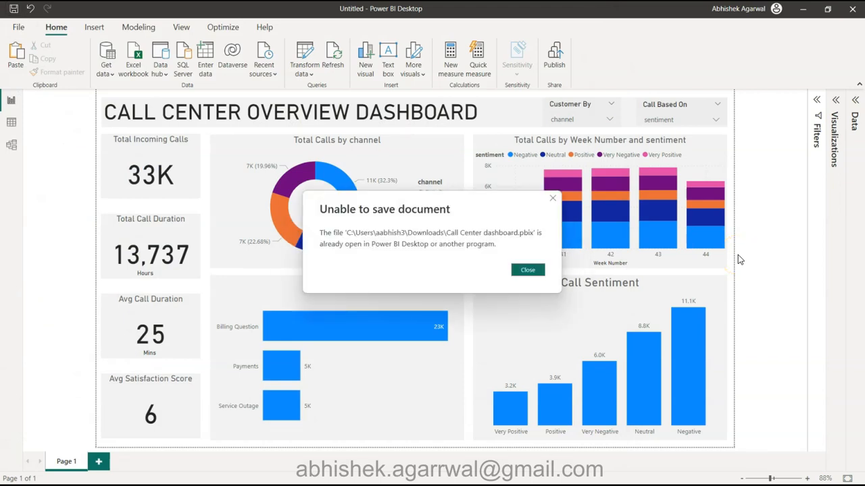
pyautogui.click(519, 270)
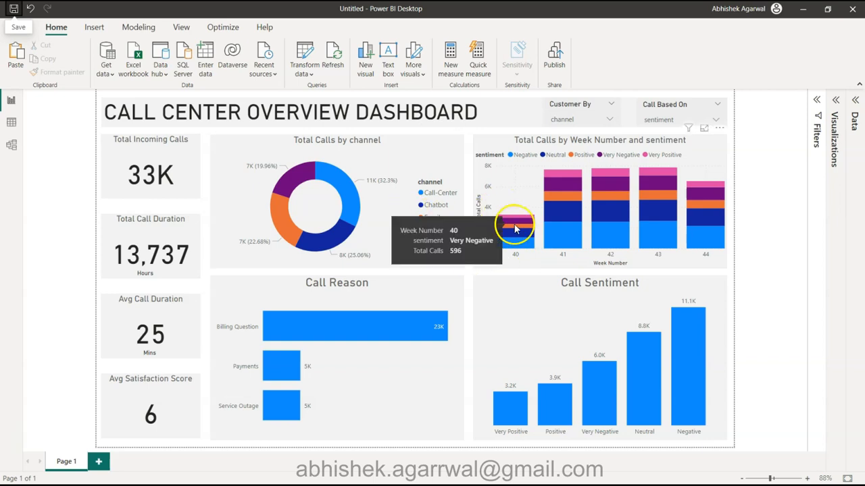
# - Change the Customer By slicer's style to Tile
pyautogui.click(855, 102)
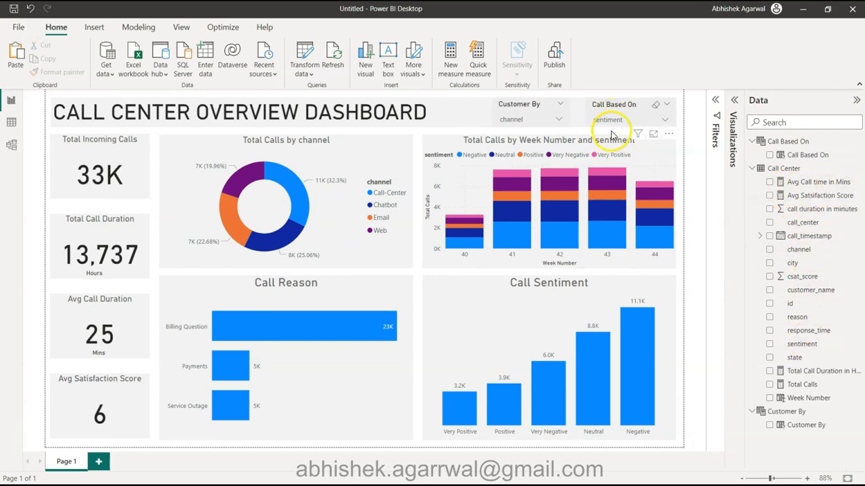
pyautogui.moveTo(592, 213)
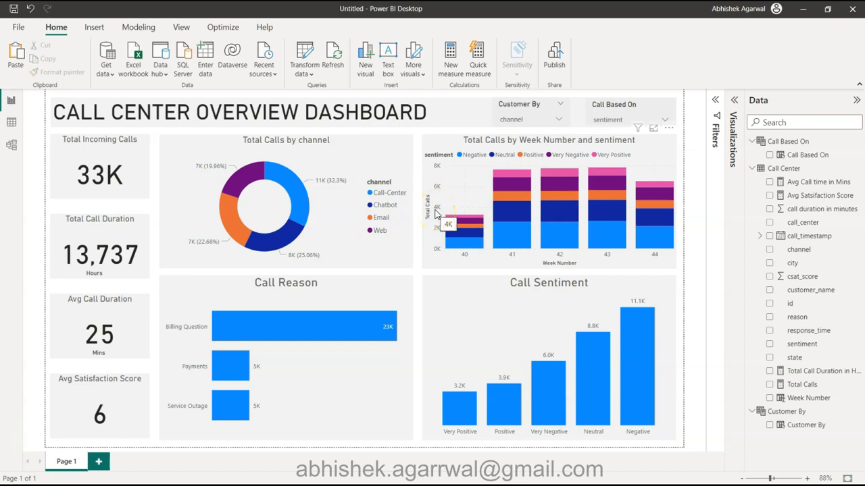
pyautogui.click(515, 109)
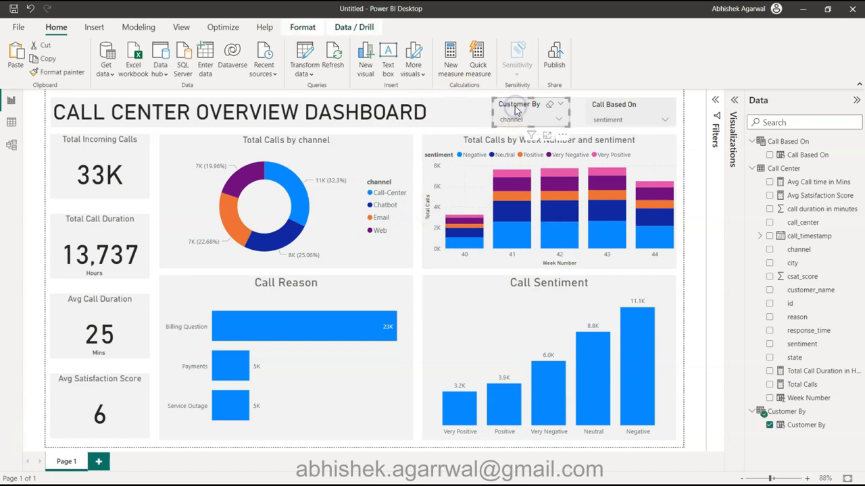
pyautogui.click(733, 102)
pyautogui.click(694, 129)
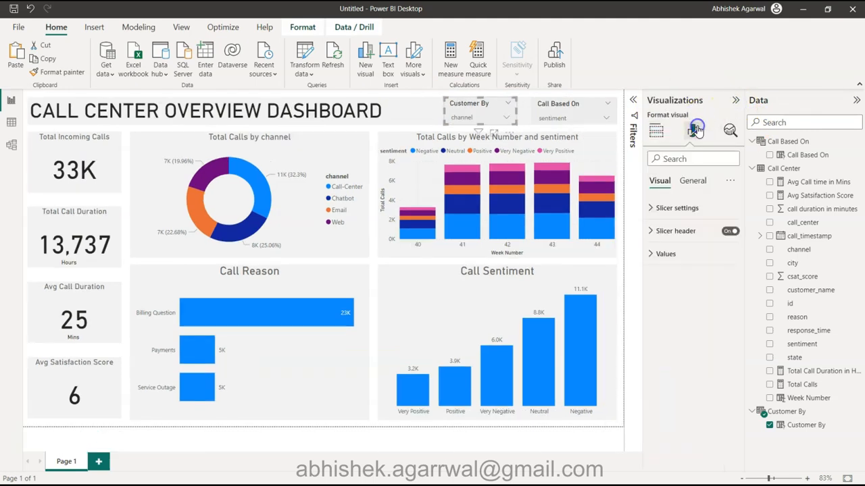
pyautogui.click(689, 209)
pyautogui.click(689, 264)
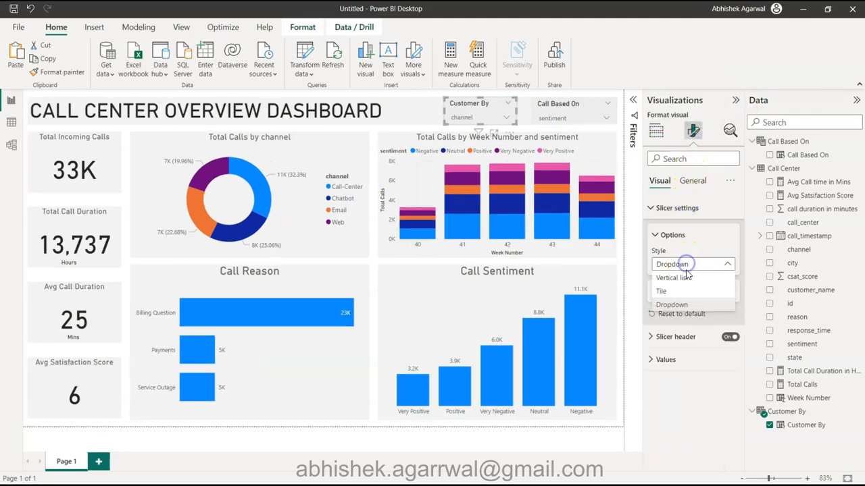
pyautogui.click(688, 290)
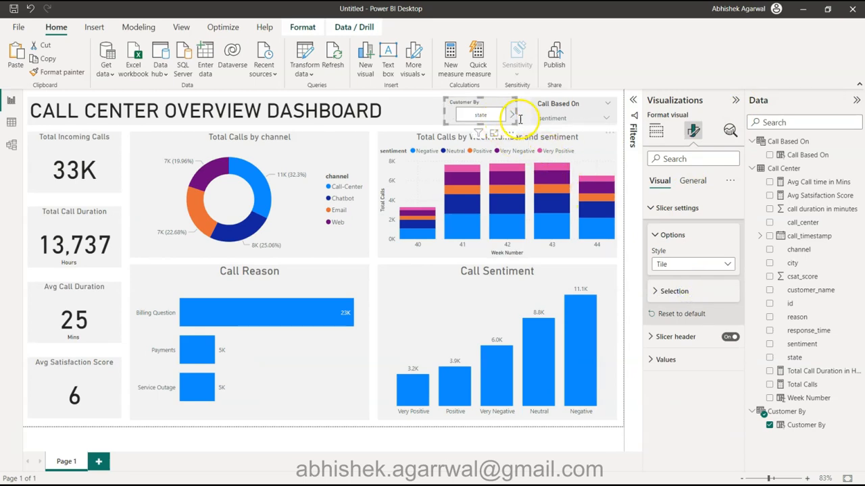
# - Resize the Customer By slicer to show the state and channel tiles side by side, placed over the donut chart's upper right corner
pyautogui.click(714, 291)
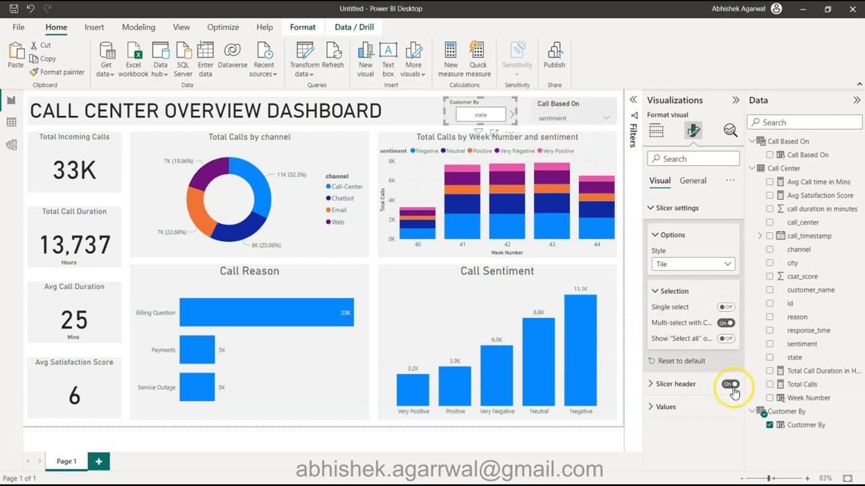
pyautogui.click(699, 409)
pyautogui.scroll(-3, 699, 415)
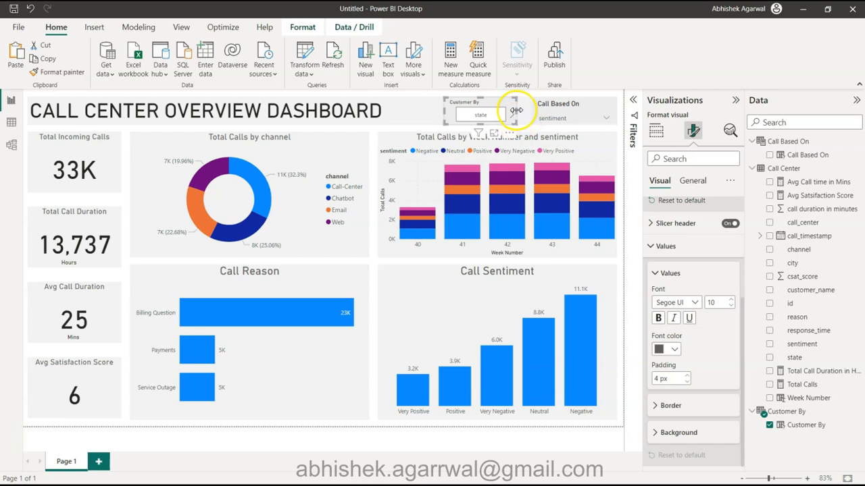
pyautogui.moveTo(516, 111); pyautogui.dragTo(382, 141)
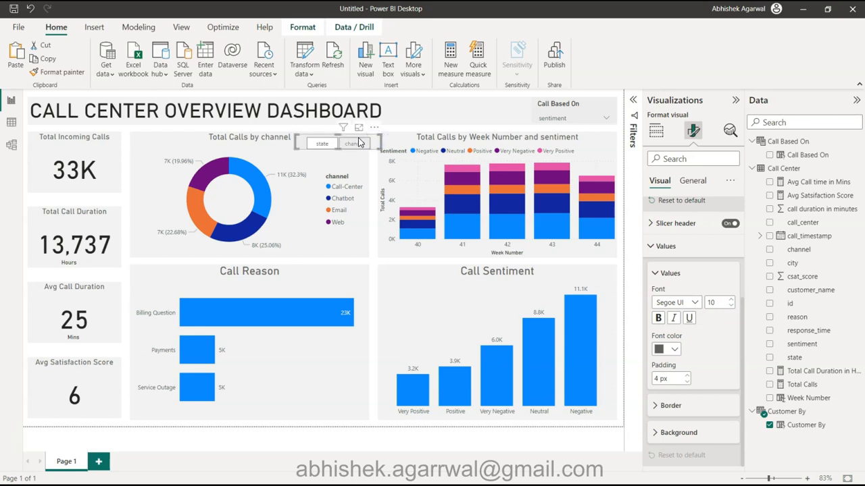
pyautogui.moveTo(357, 139); pyautogui.dragTo(351, 138)
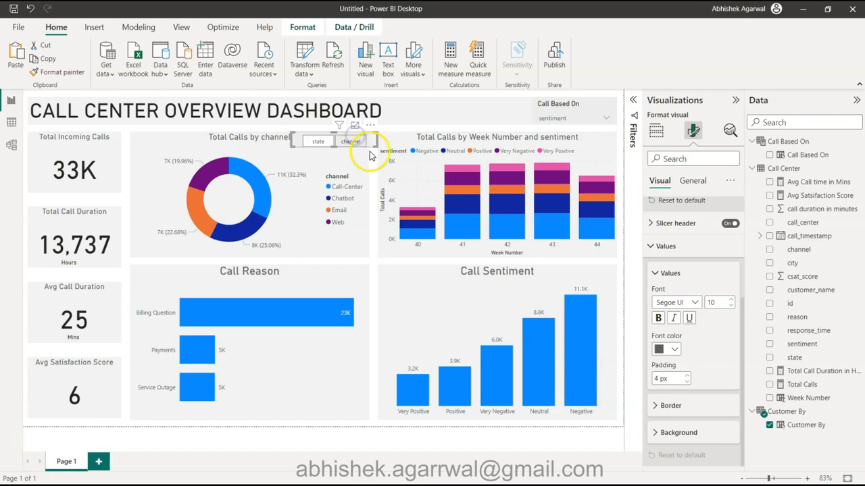
# - Move the donut chart down clear of the Customer By tile slicer and turn off the slicer's background
pyautogui.click(368, 148)
pyautogui.click(367, 146)
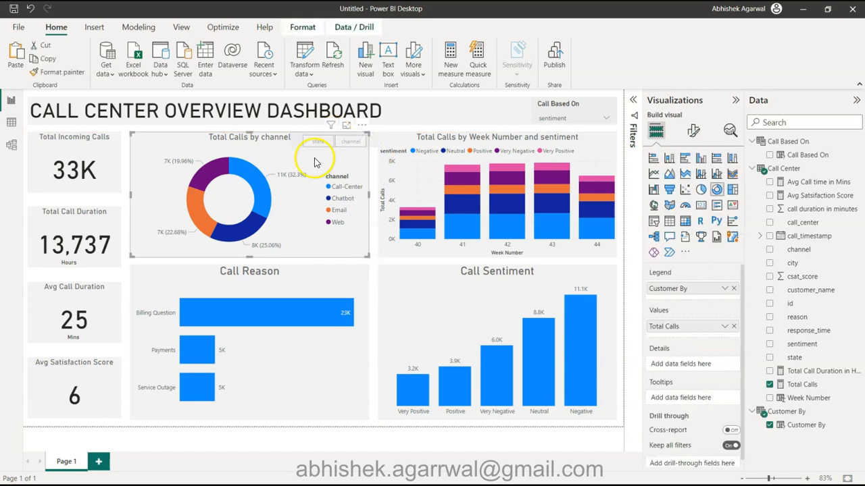
pyautogui.moveTo(288, 154); pyautogui.dragTo(288, 185)
pyautogui.click(289, 141)
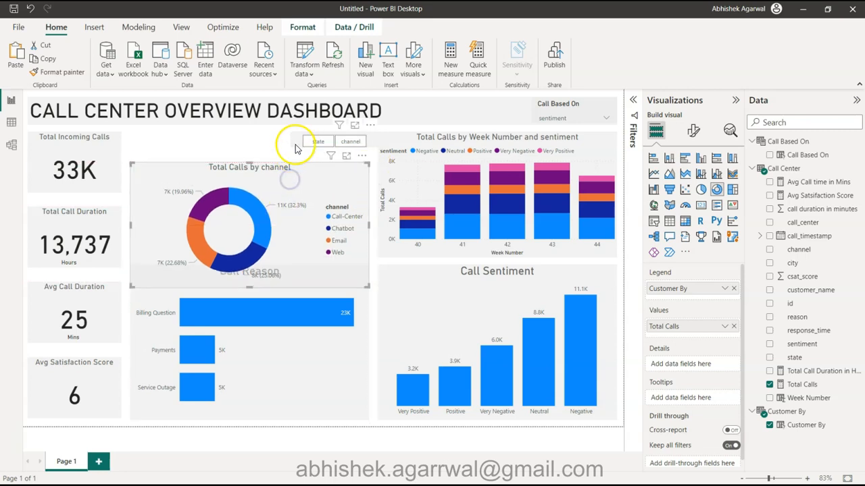
pyautogui.click(693, 130)
pyautogui.click(691, 181)
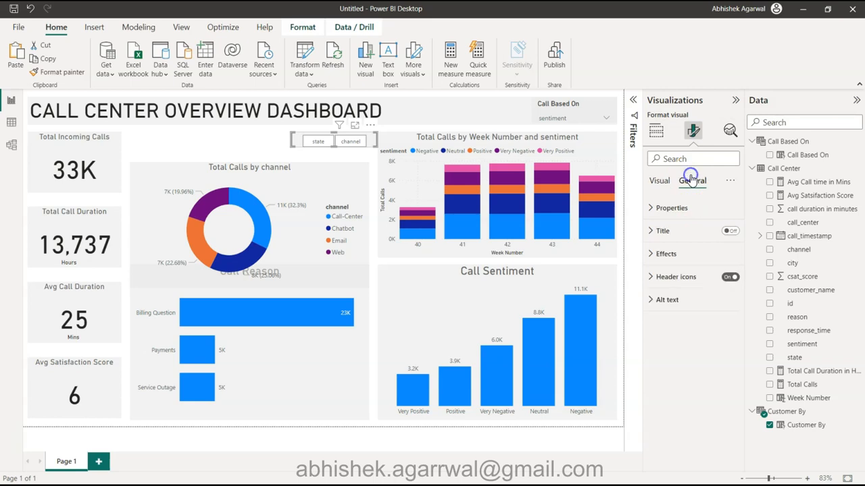
pyautogui.click(686, 254)
pyautogui.click(725, 282)
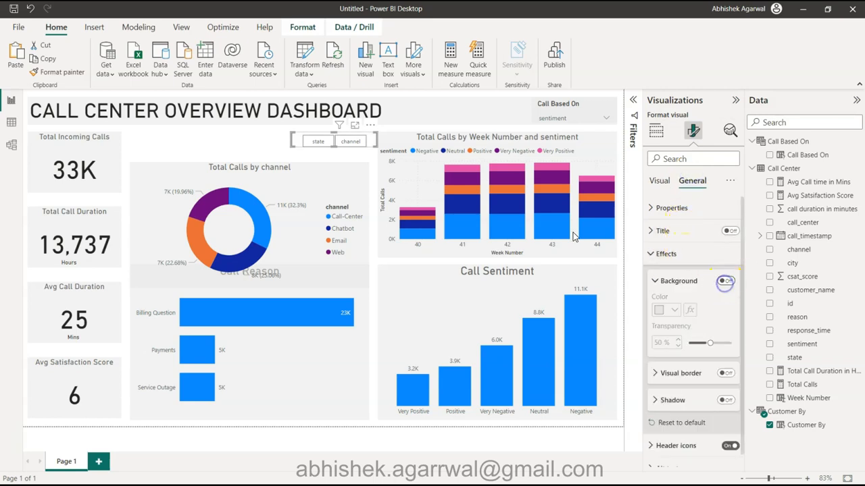
# - Move the donut chart back up above the Call Reason chart and try to choose its channel tile
pyautogui.moveTo(317, 171); pyautogui.dragTo(322, 141)
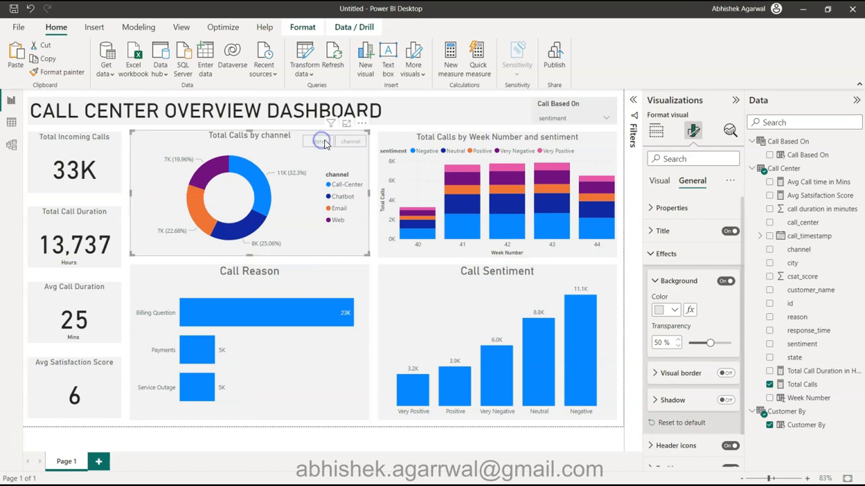
pyautogui.click(374, 161)
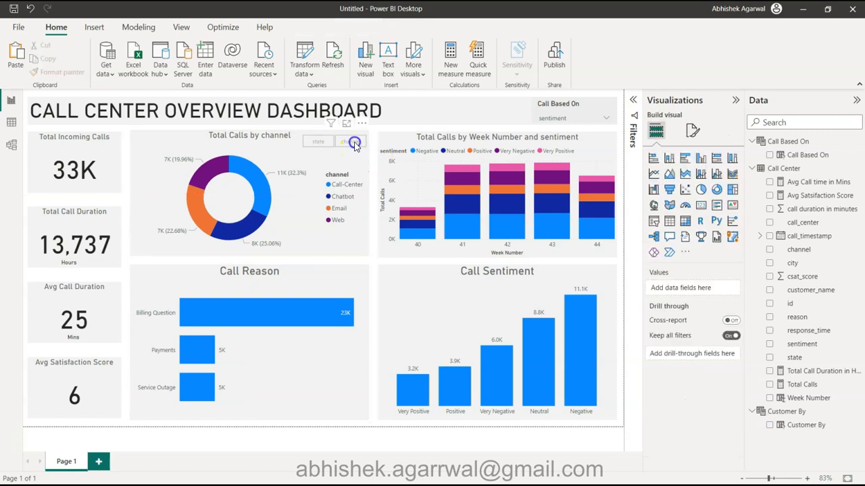
pyautogui.click(355, 146)
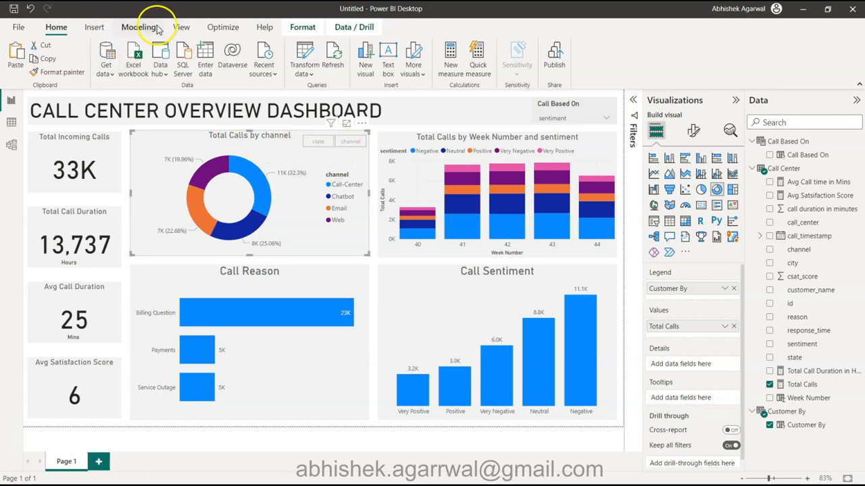
# - Show the page's layer order and move the Customer By slicer in front of the Total Calls donut chart
pyautogui.click(94, 28)
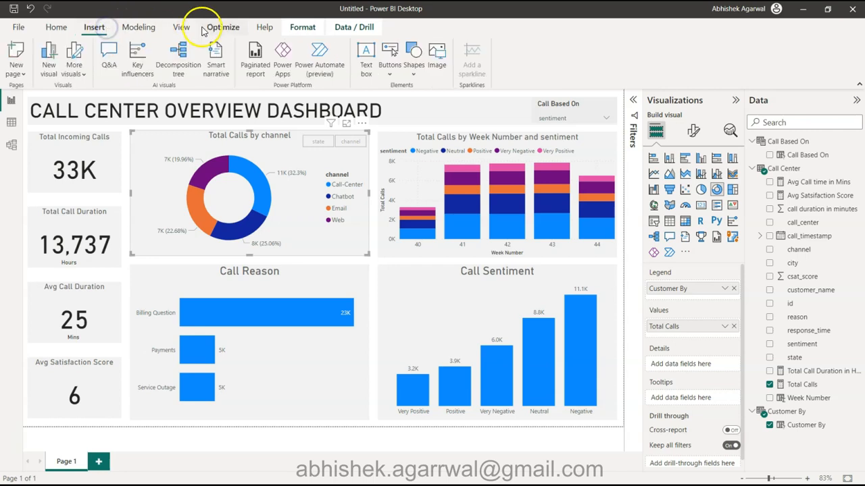
pyautogui.click(194, 29)
pyautogui.click(489, 56)
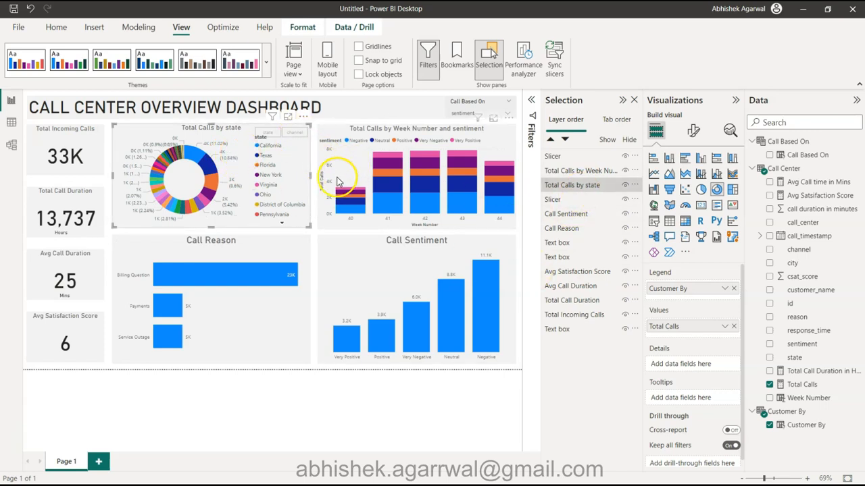
pyautogui.click(579, 154)
pyautogui.click(577, 199)
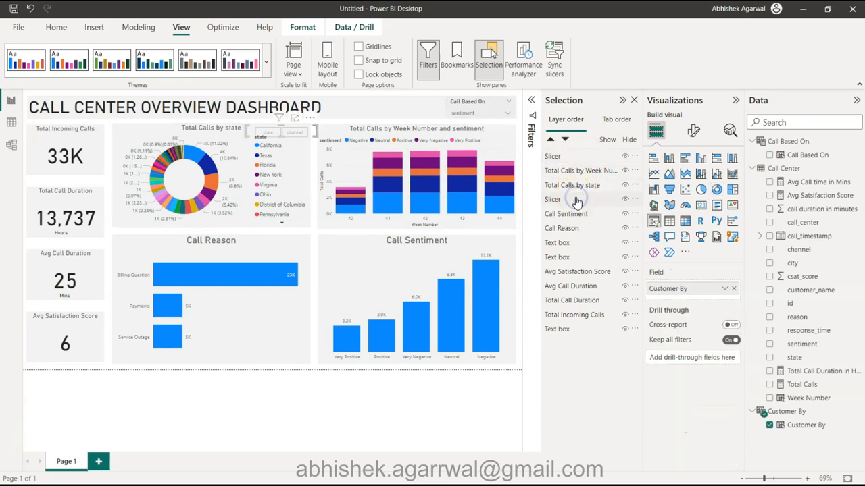
pyautogui.moveTo(576, 199); pyautogui.dragTo(575, 181)
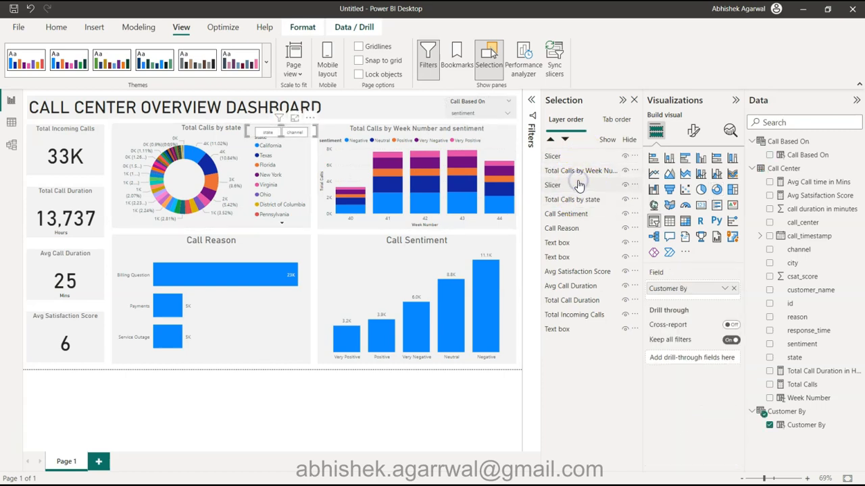
pyautogui.click(312, 155)
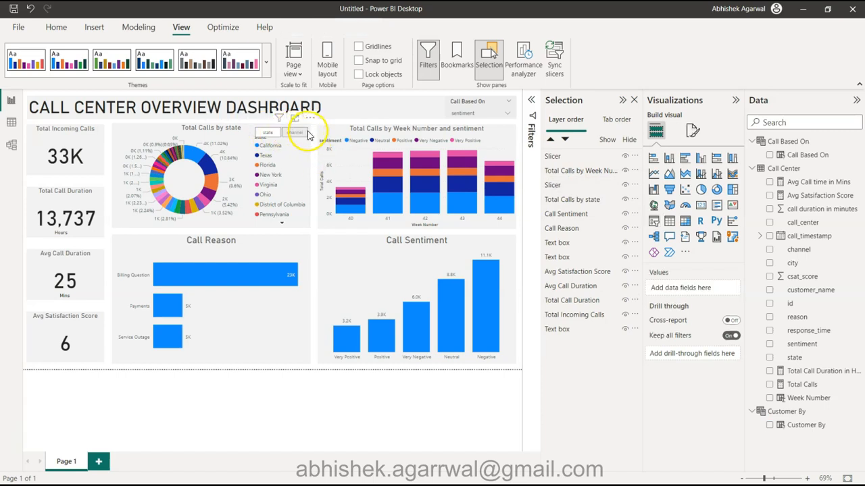
# - Test the Customer By tiles by switching the donut chart between state and channel, ending on channel
pyautogui.click(307, 135)
pyautogui.click(274, 134)
pyautogui.click(295, 133)
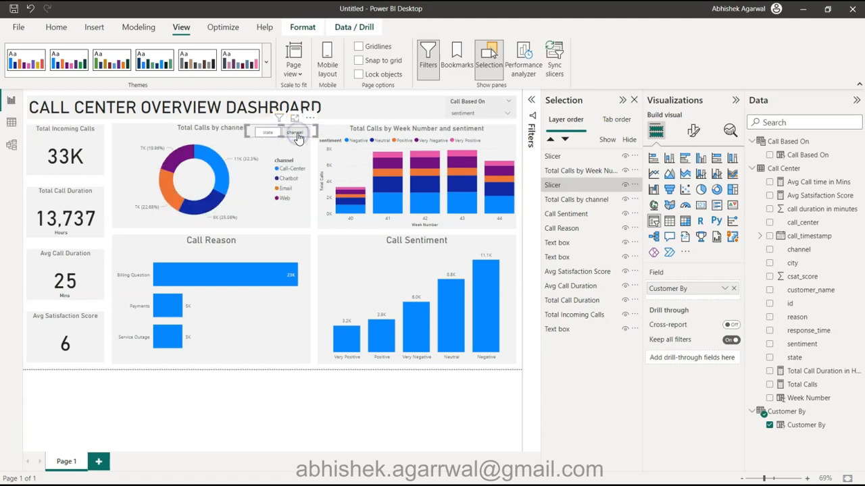
pyautogui.click(269, 133)
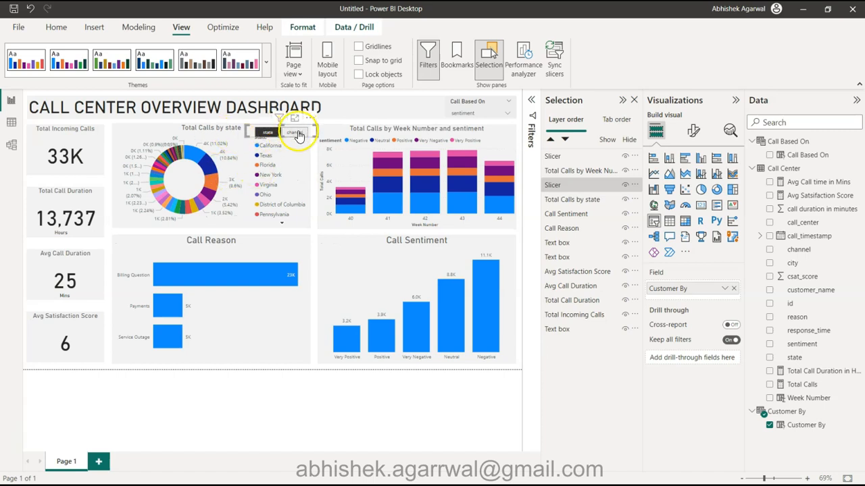
pyautogui.click(298, 133)
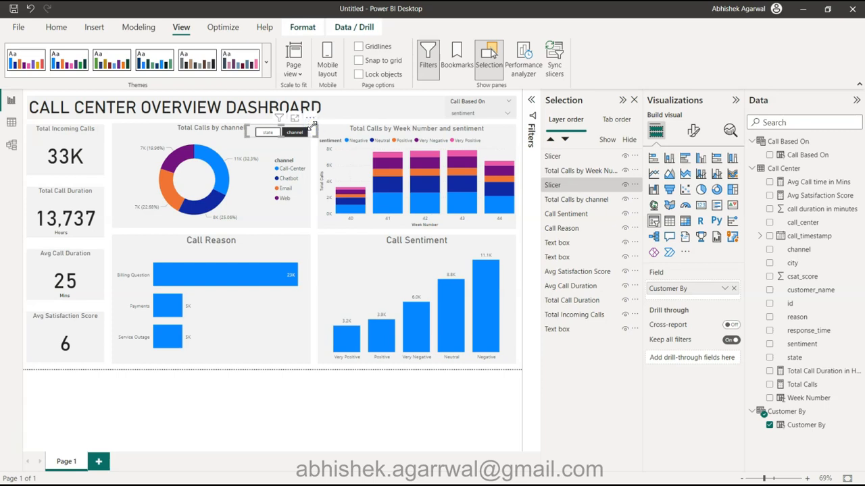
# - Narrow the Customer By tile slicer slightly and set its position to horizontal 566 and vertical 82
pyautogui.click(312, 131)
pyautogui.moveTo(312, 129); pyautogui.dragTo(255, 125)
pyautogui.click(250, 126)
pyautogui.click(693, 130)
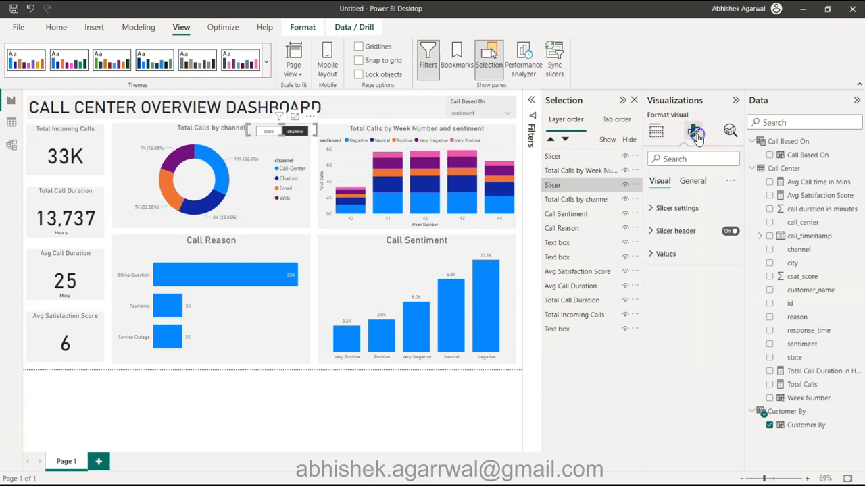
pyautogui.click(696, 179)
pyautogui.click(692, 205)
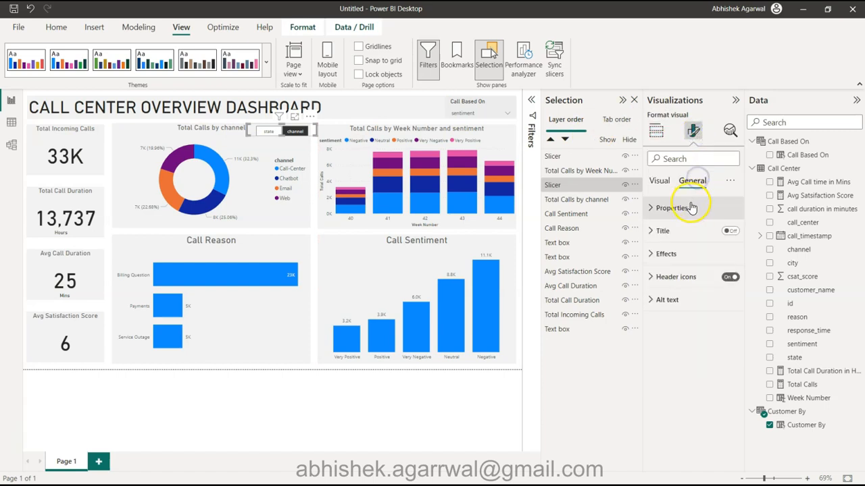
pyautogui.click(676, 336)
pyautogui.scroll(-3, 695, 335)
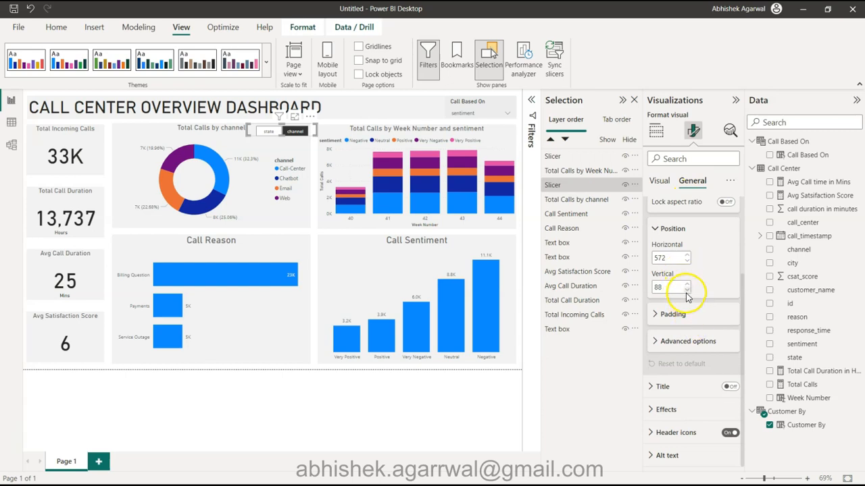
pyautogui.click(687, 290)
pyautogui.click(687, 290)
pyautogui.click(687, 290)
pyautogui.click(687, 290)
pyautogui.click(688, 262)
pyautogui.click(688, 262)
pyautogui.click(687, 262)
pyautogui.click(688, 262)
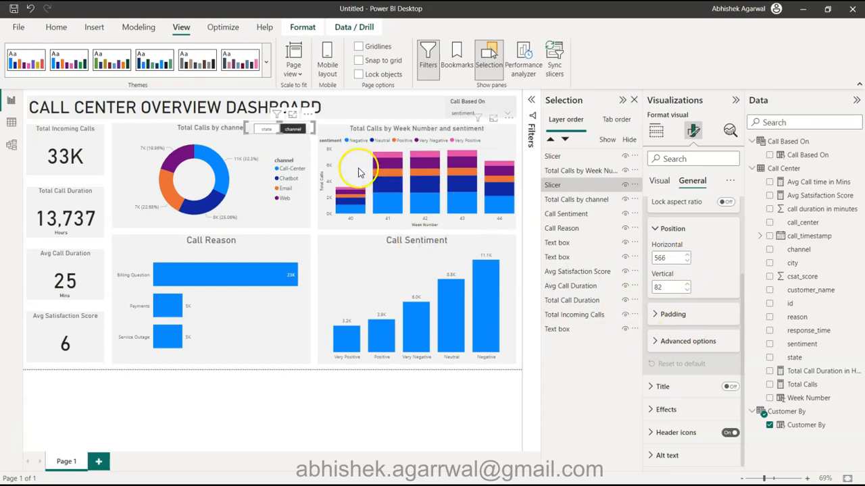
pyautogui.click(314, 168)
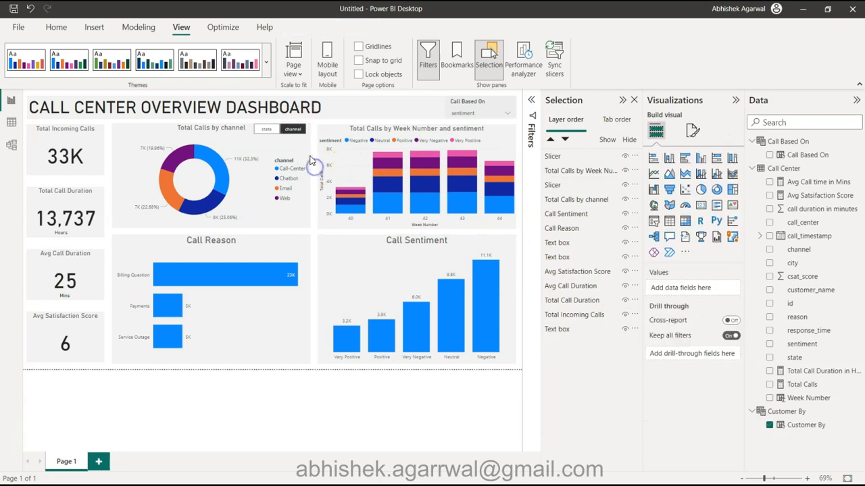
# - Recheck the repositioned Customer By tiles by choosing state and returning to channel, with the slicer left deselected
pyautogui.click(270, 132)
pyautogui.click(290, 129)
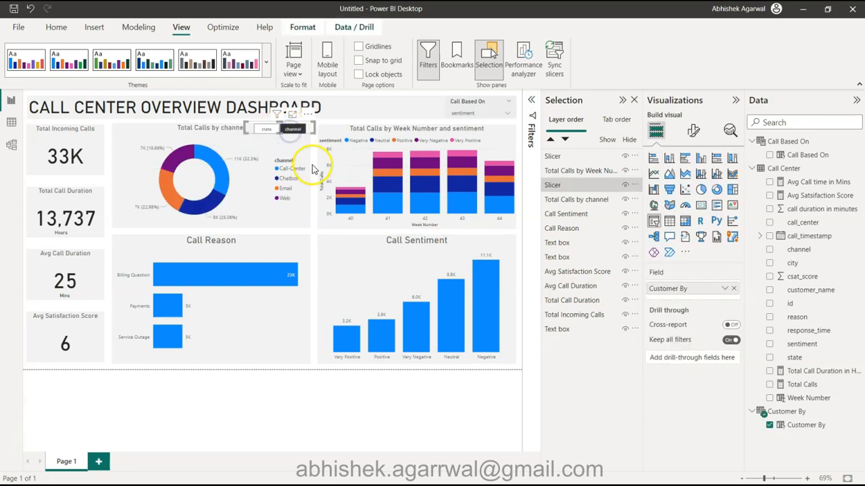
pyautogui.click(312, 169)
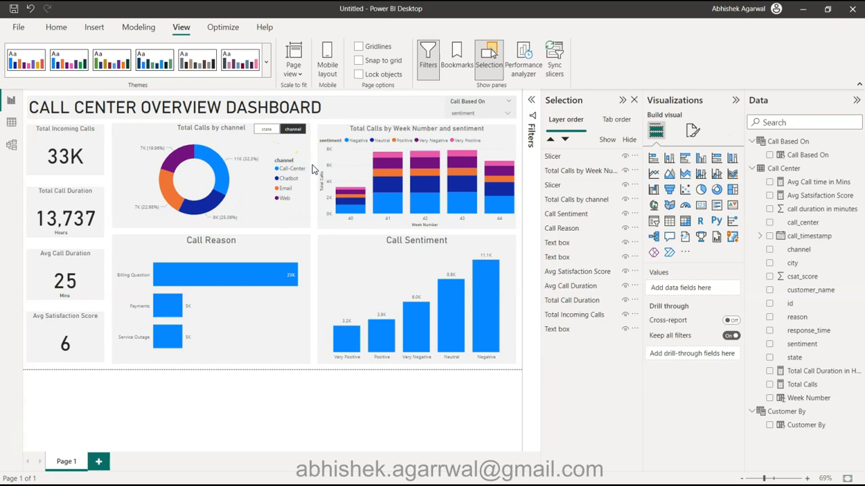
pyautogui.click(316, 218)
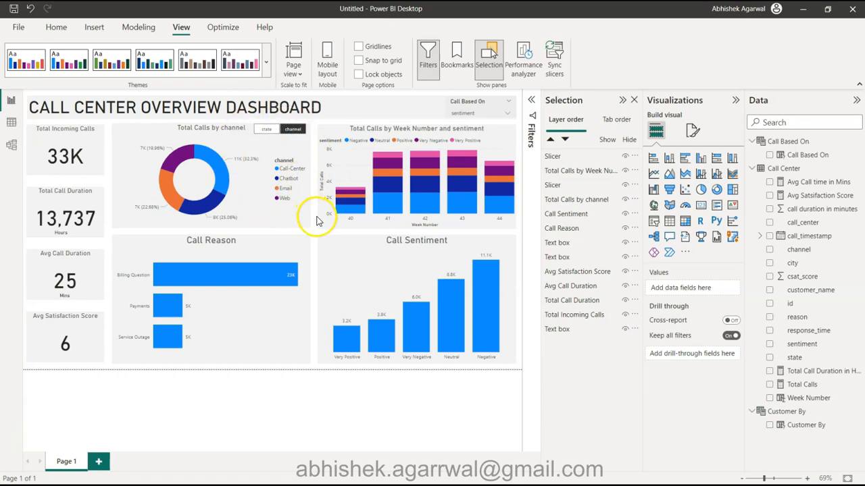